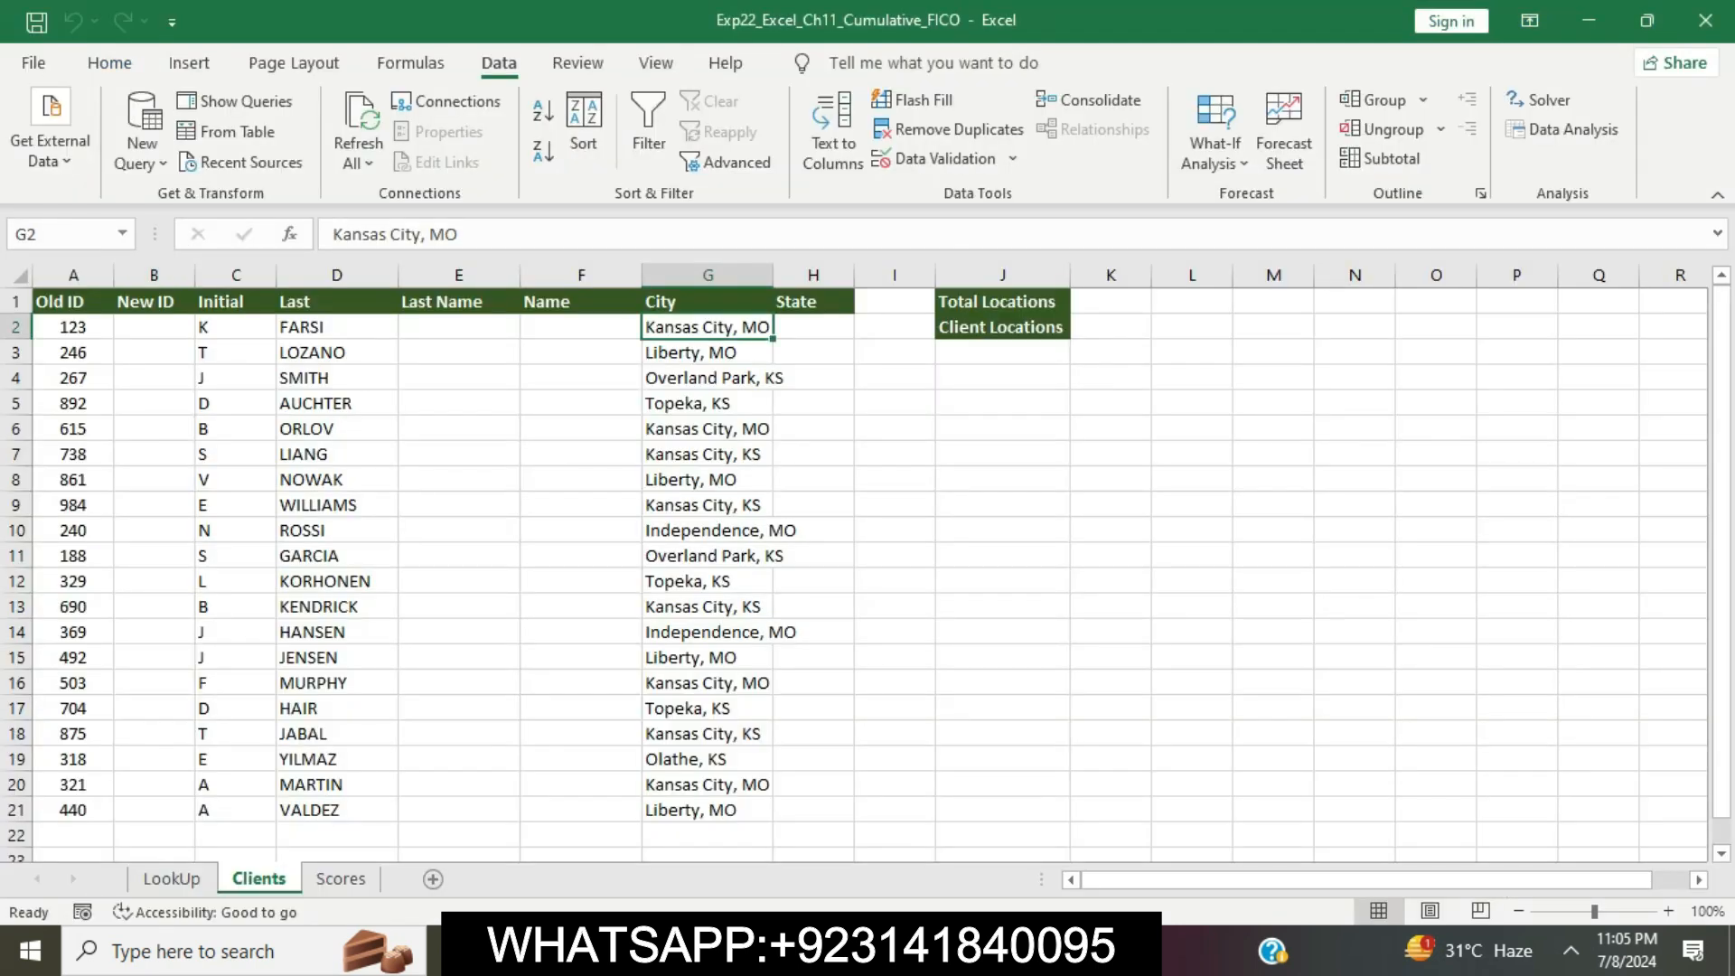
Review the LookUp, Clients and Scores worksheets of the workbook.
{"action": "left_click", "coordinate": [172, 879]}
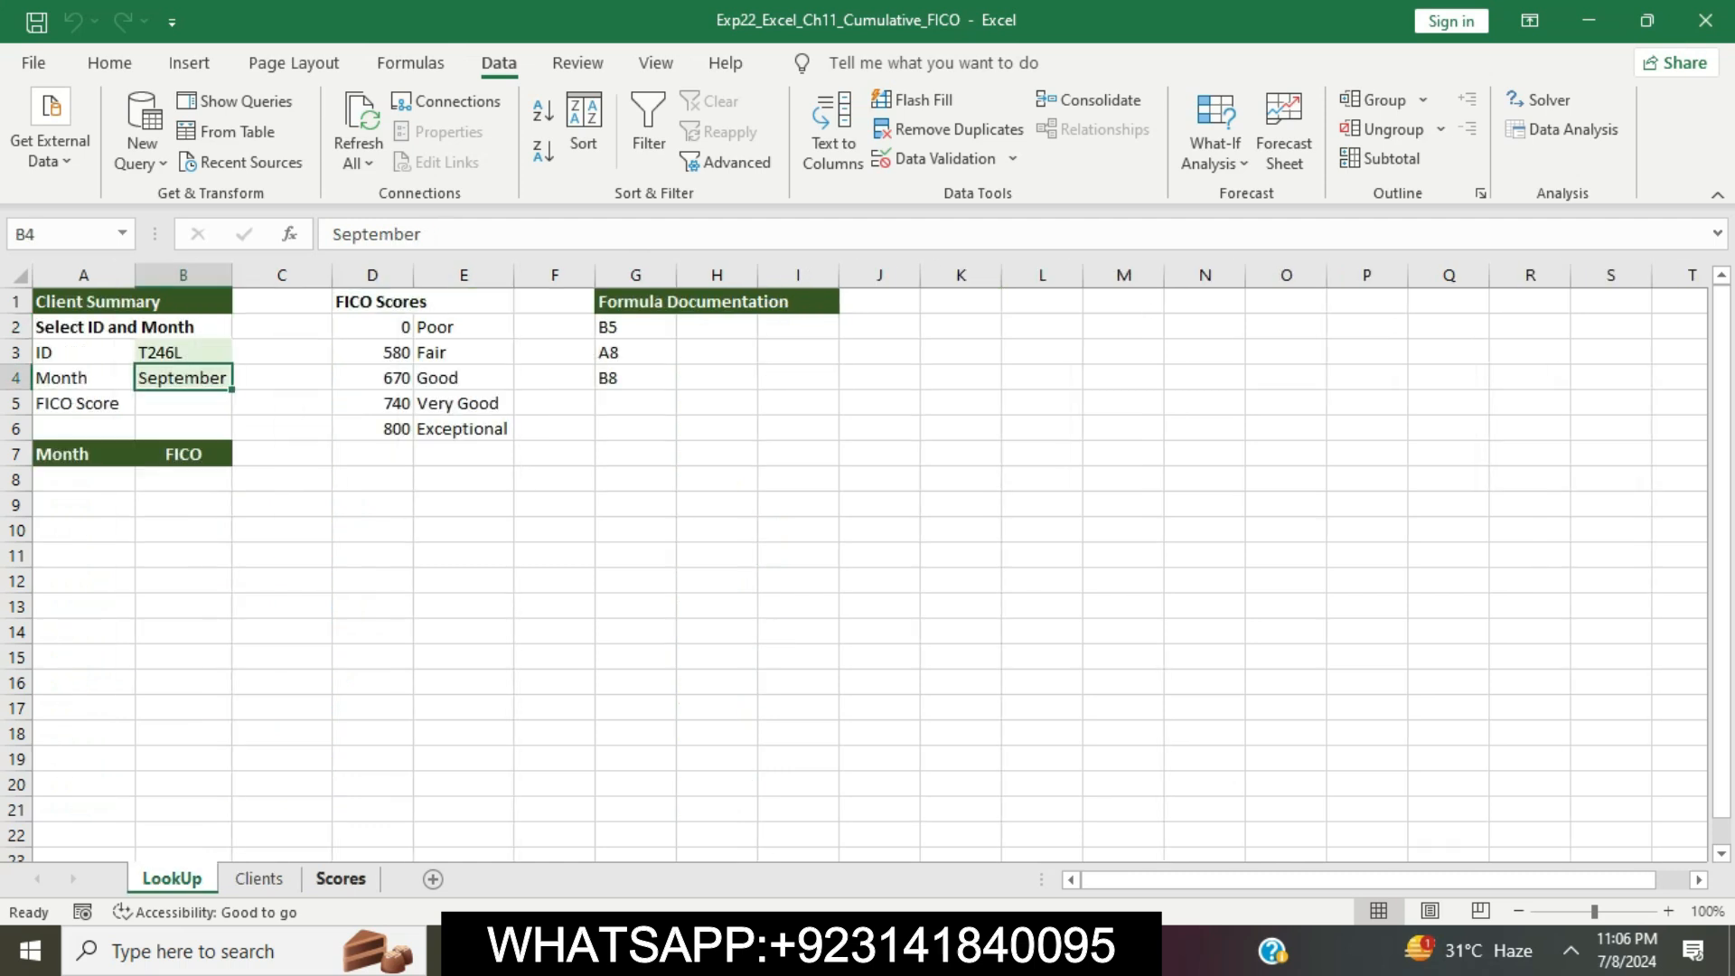
{"action": "left_click", "coordinate": [258, 878]}
{"action": "left_click", "coordinate": [341, 878]}
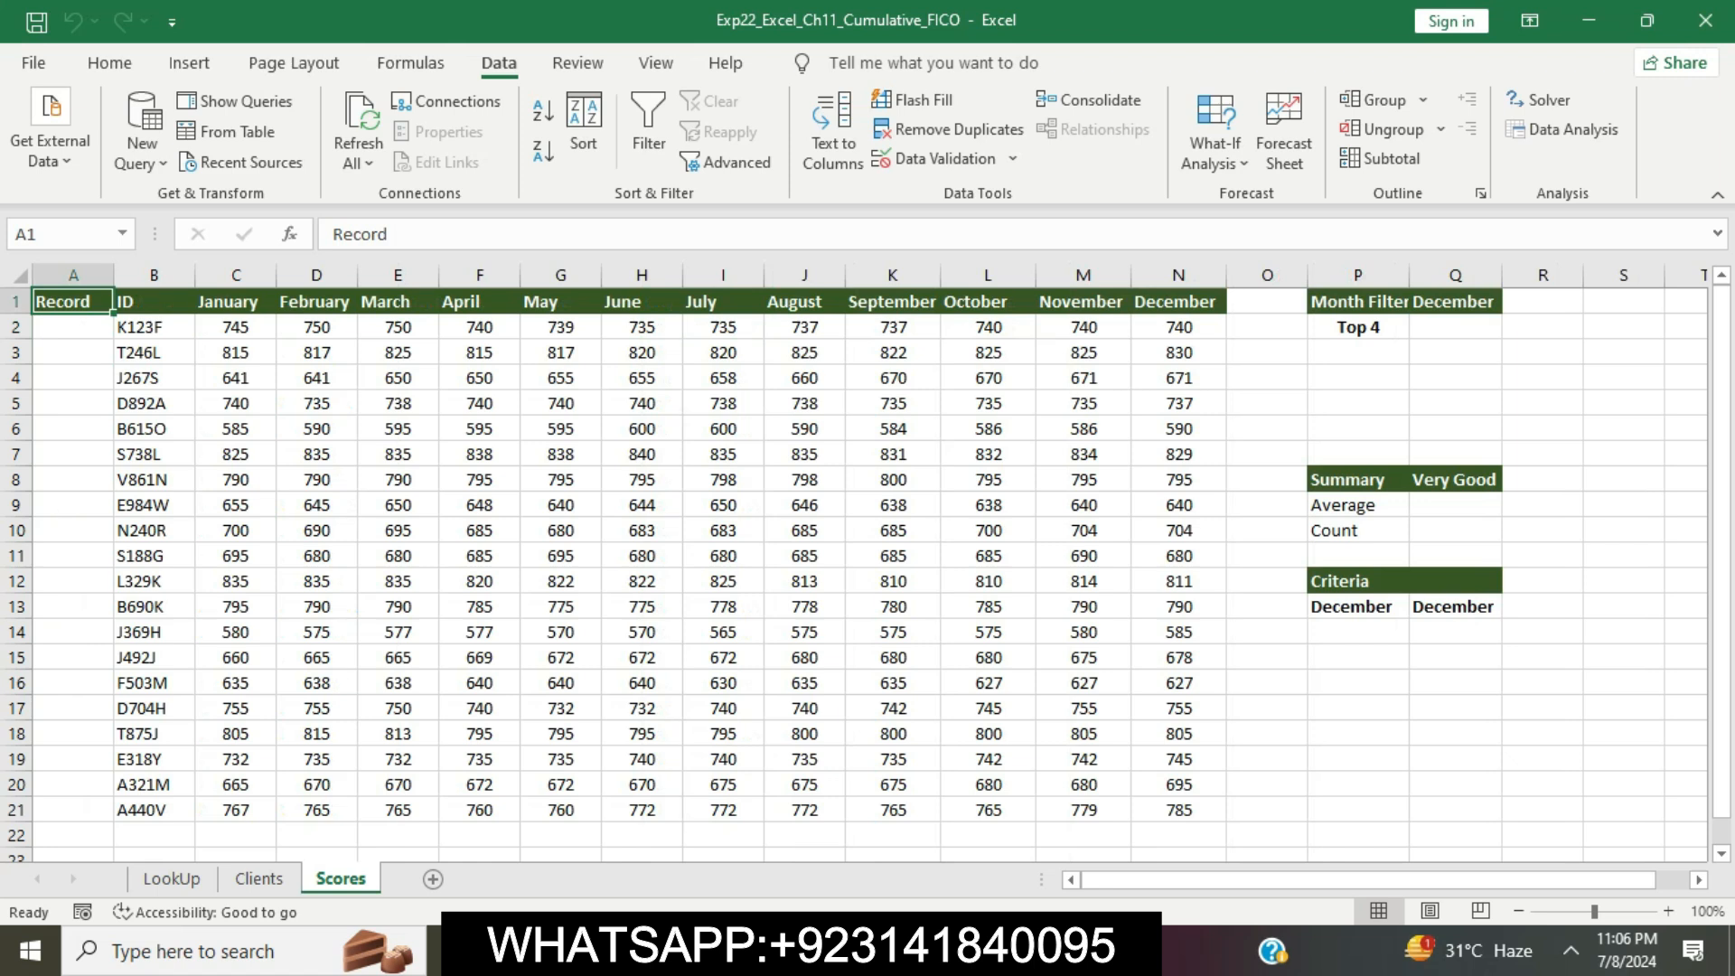
Switch to the Word instructions, remove the highlight from step 1, highlight step 2 in yellow and select its cell E2 paragraph.
{"action": "key", "text": "alt+Tab"}
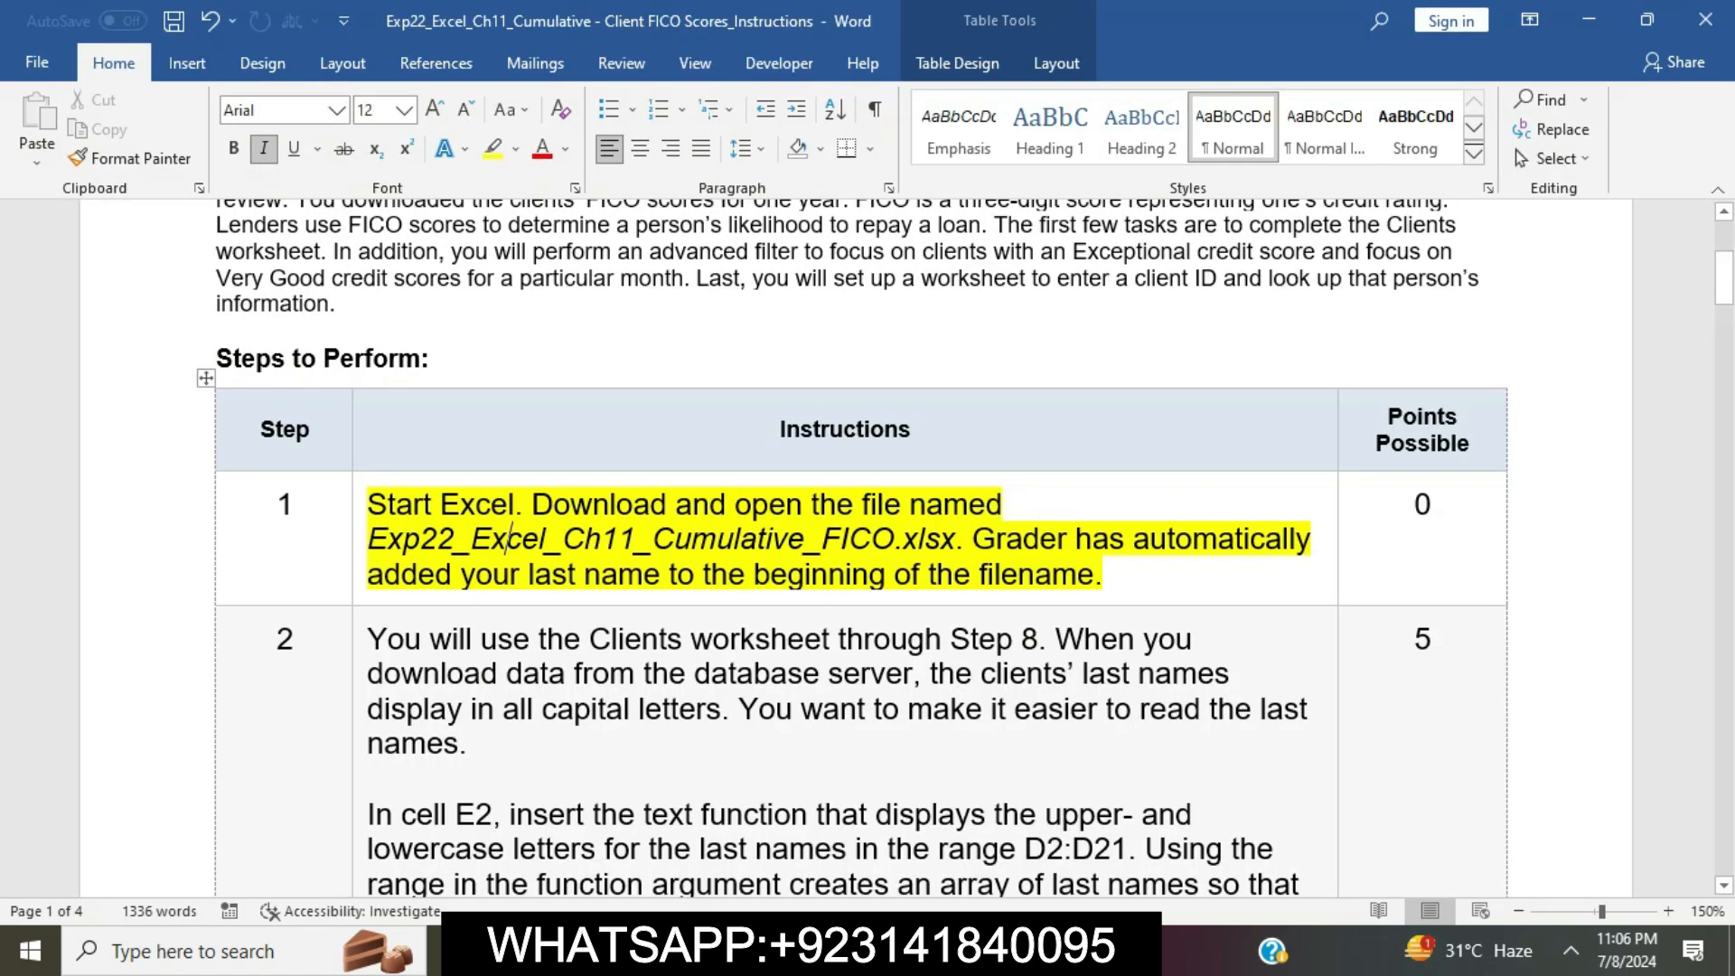
{"action": "triple_click", "coordinate": [508, 539]}
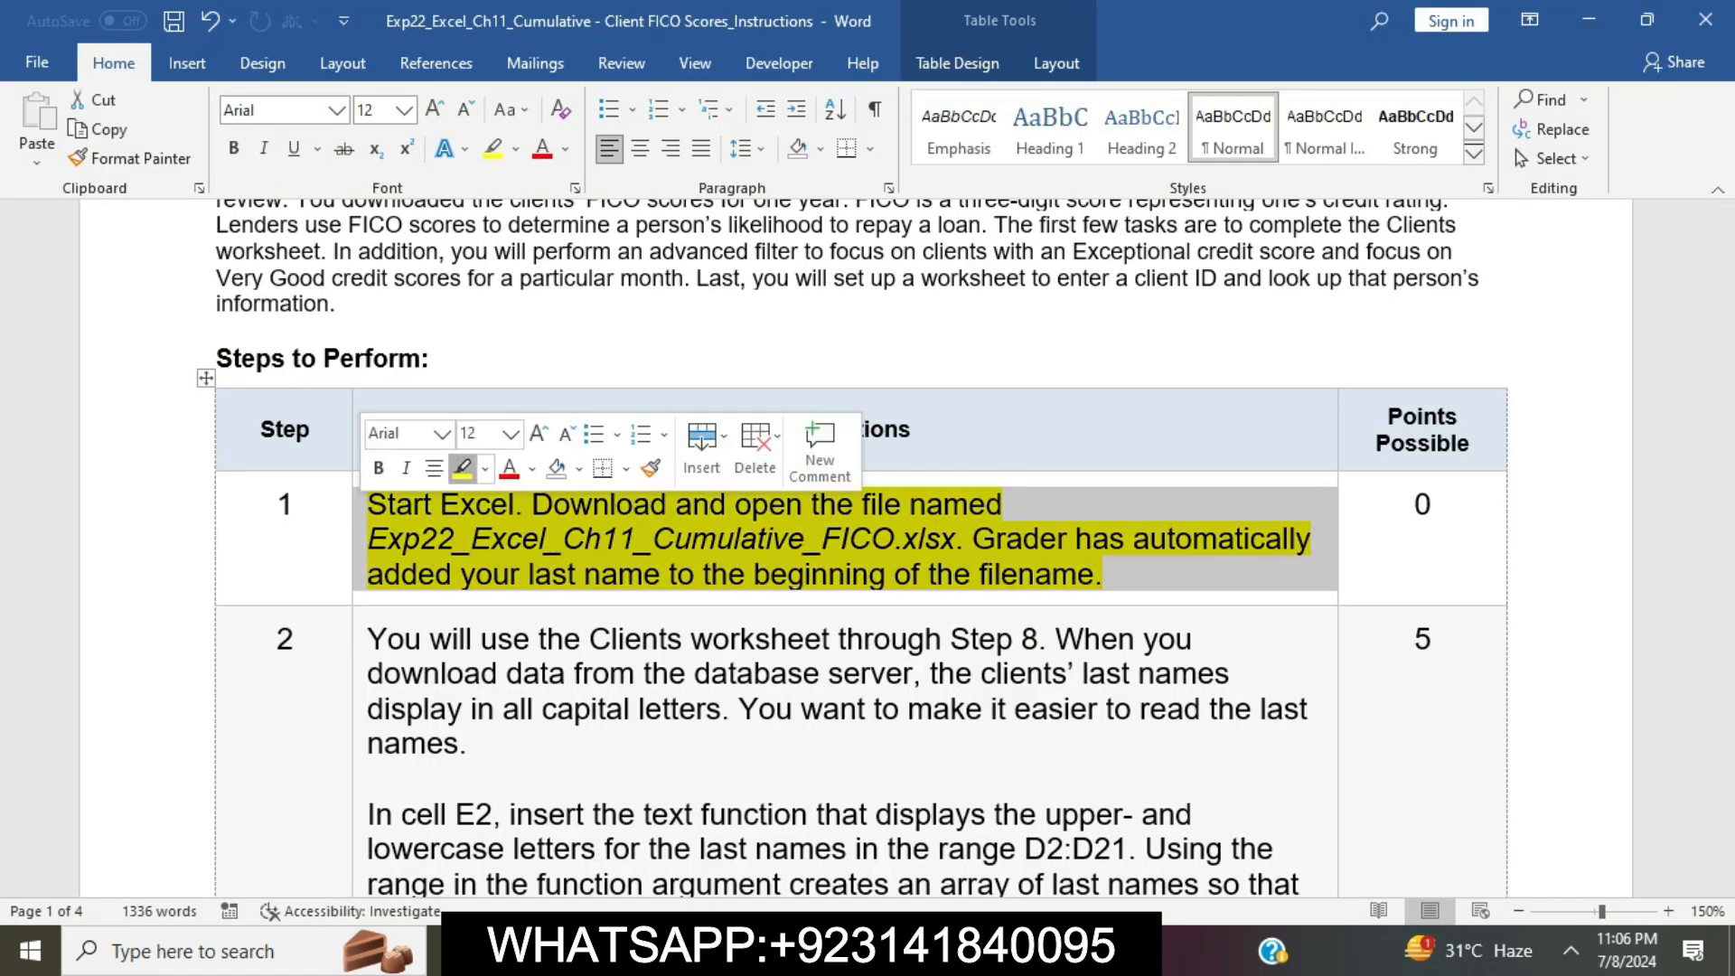
{"action": "left_click", "coordinate": [564, 639]}
{"action": "scroll", "coordinate": [858, 542], "scroll_direction": "down", "scroll_amount": 3}
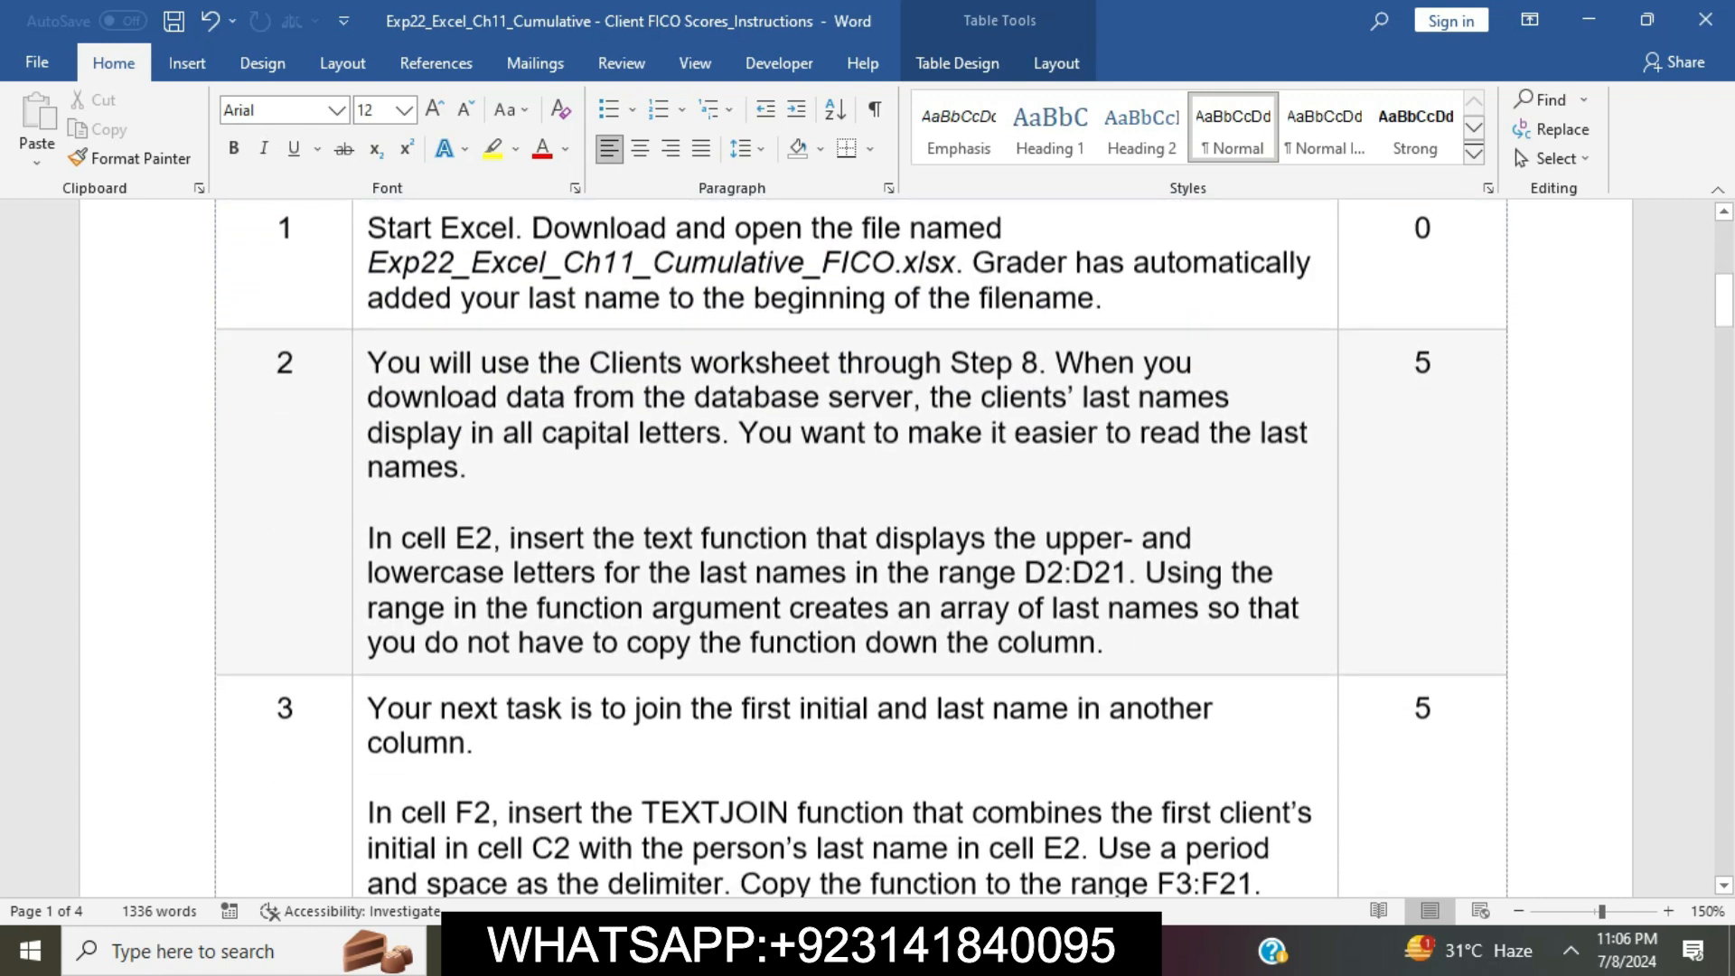
{"action": "left_click", "coordinate": [358, 488]}
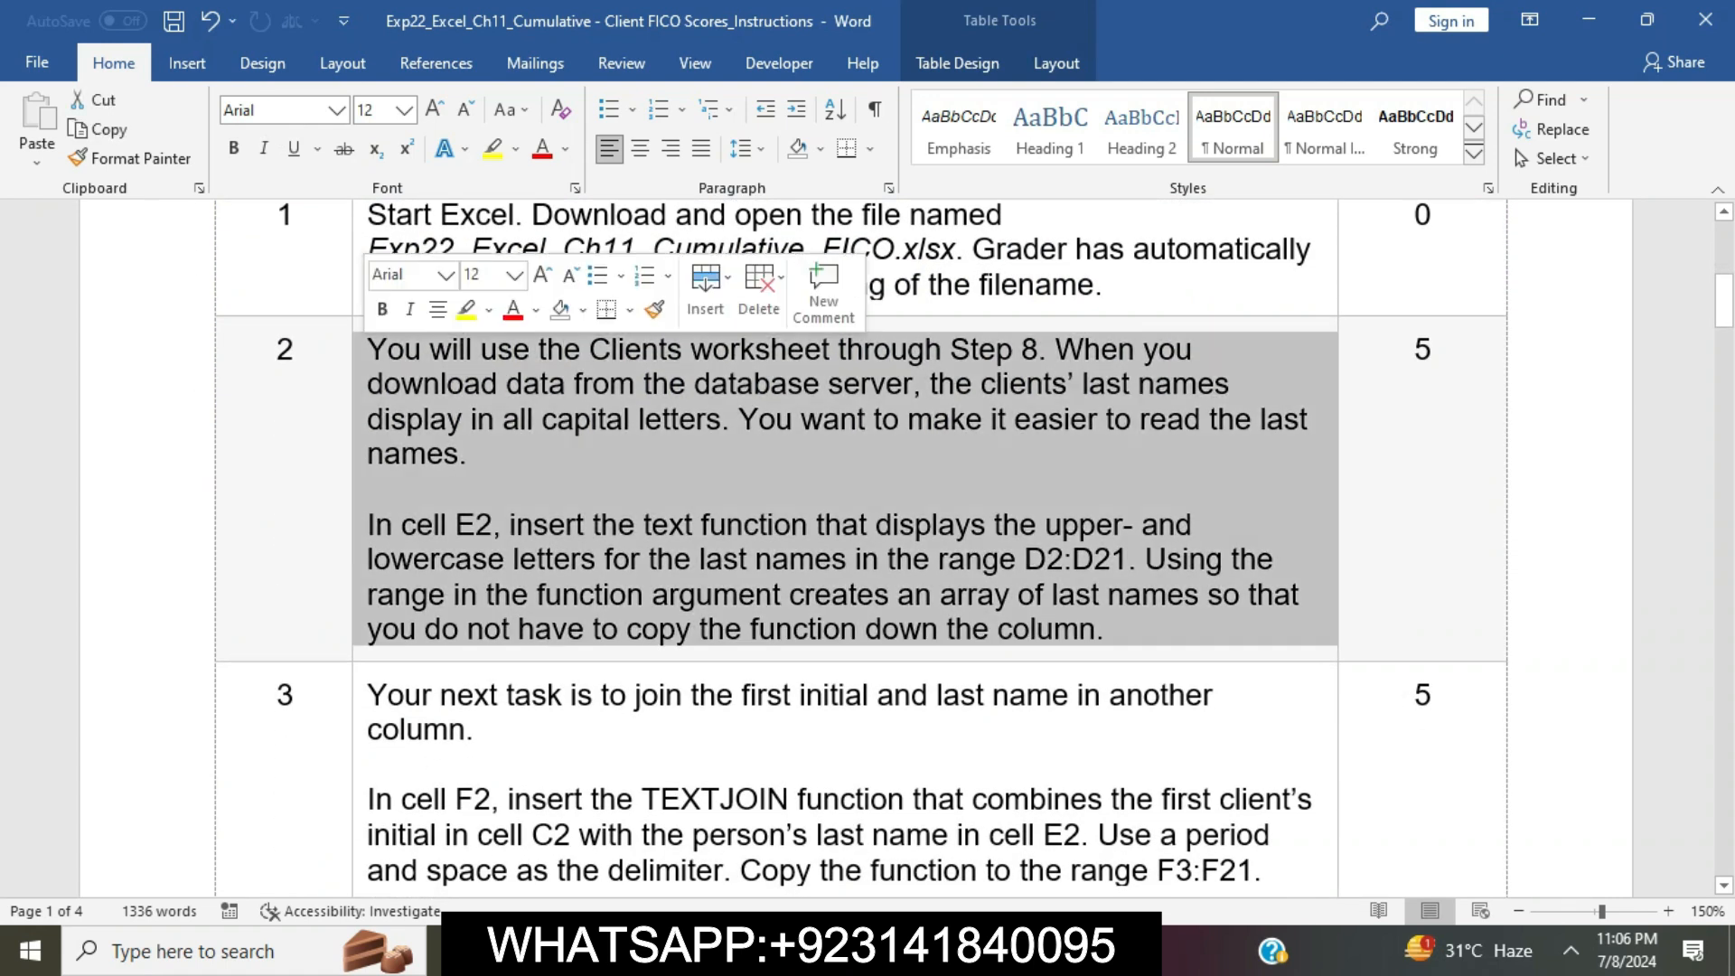
{"action": "left_click", "coordinate": [466, 309]}
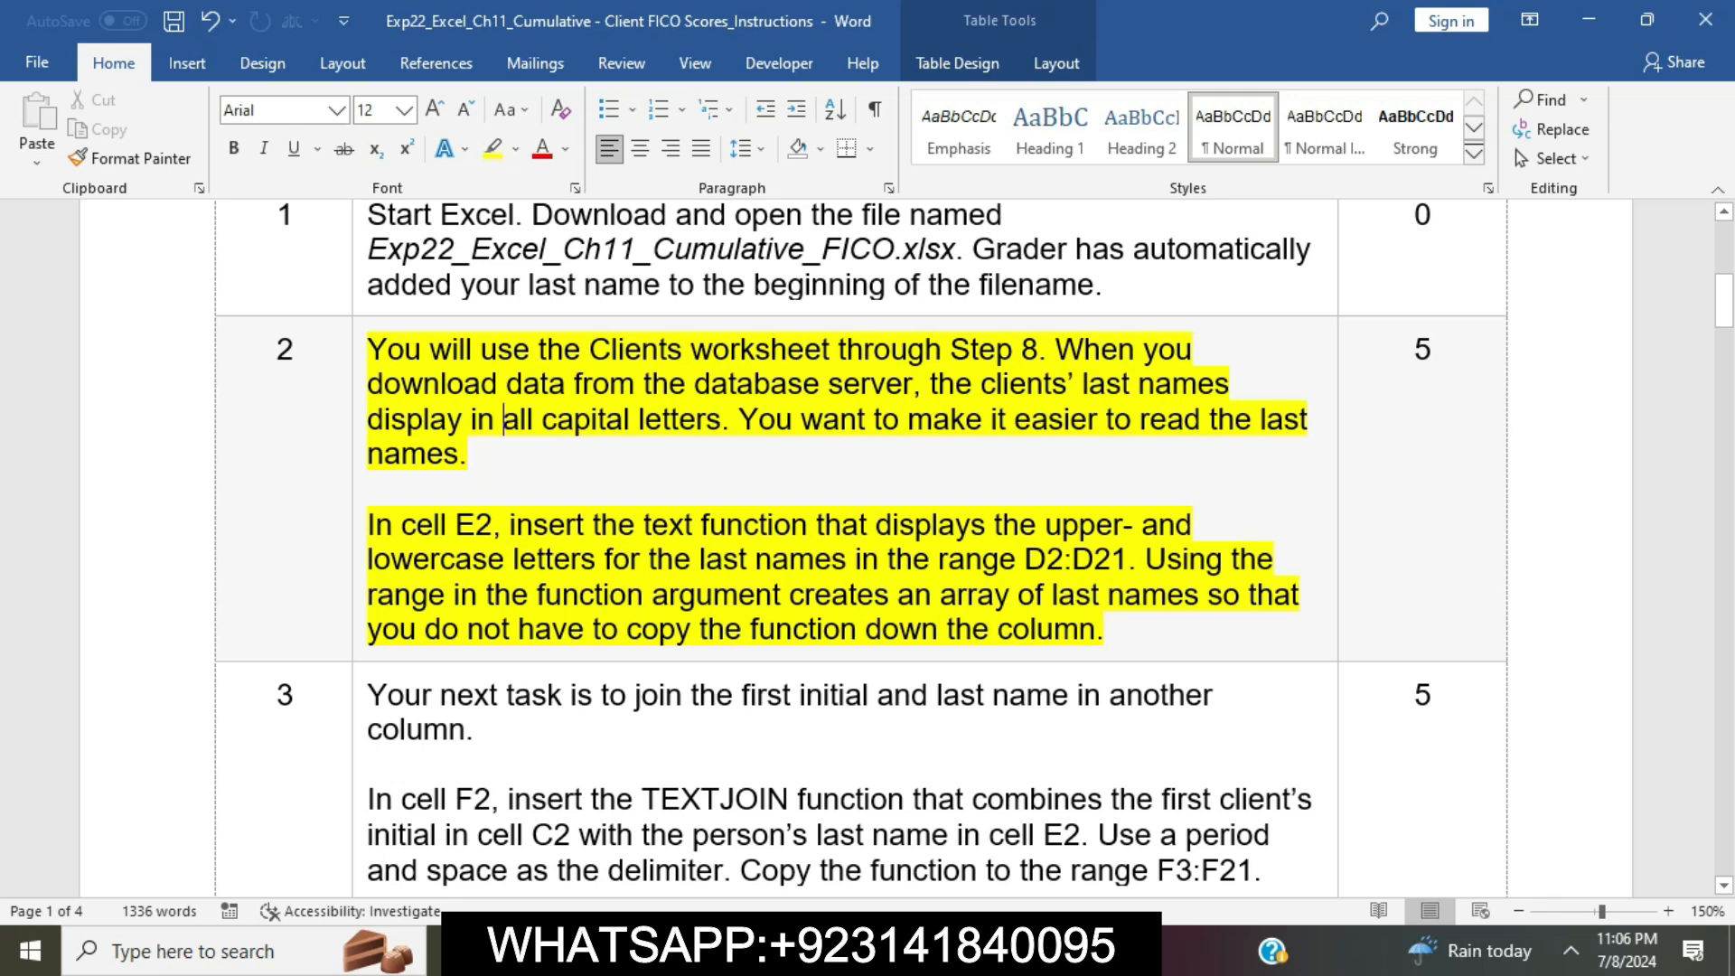
{"action": "left_click_drag", "start_coordinate": [366, 524], "coordinate": [1121, 625]}
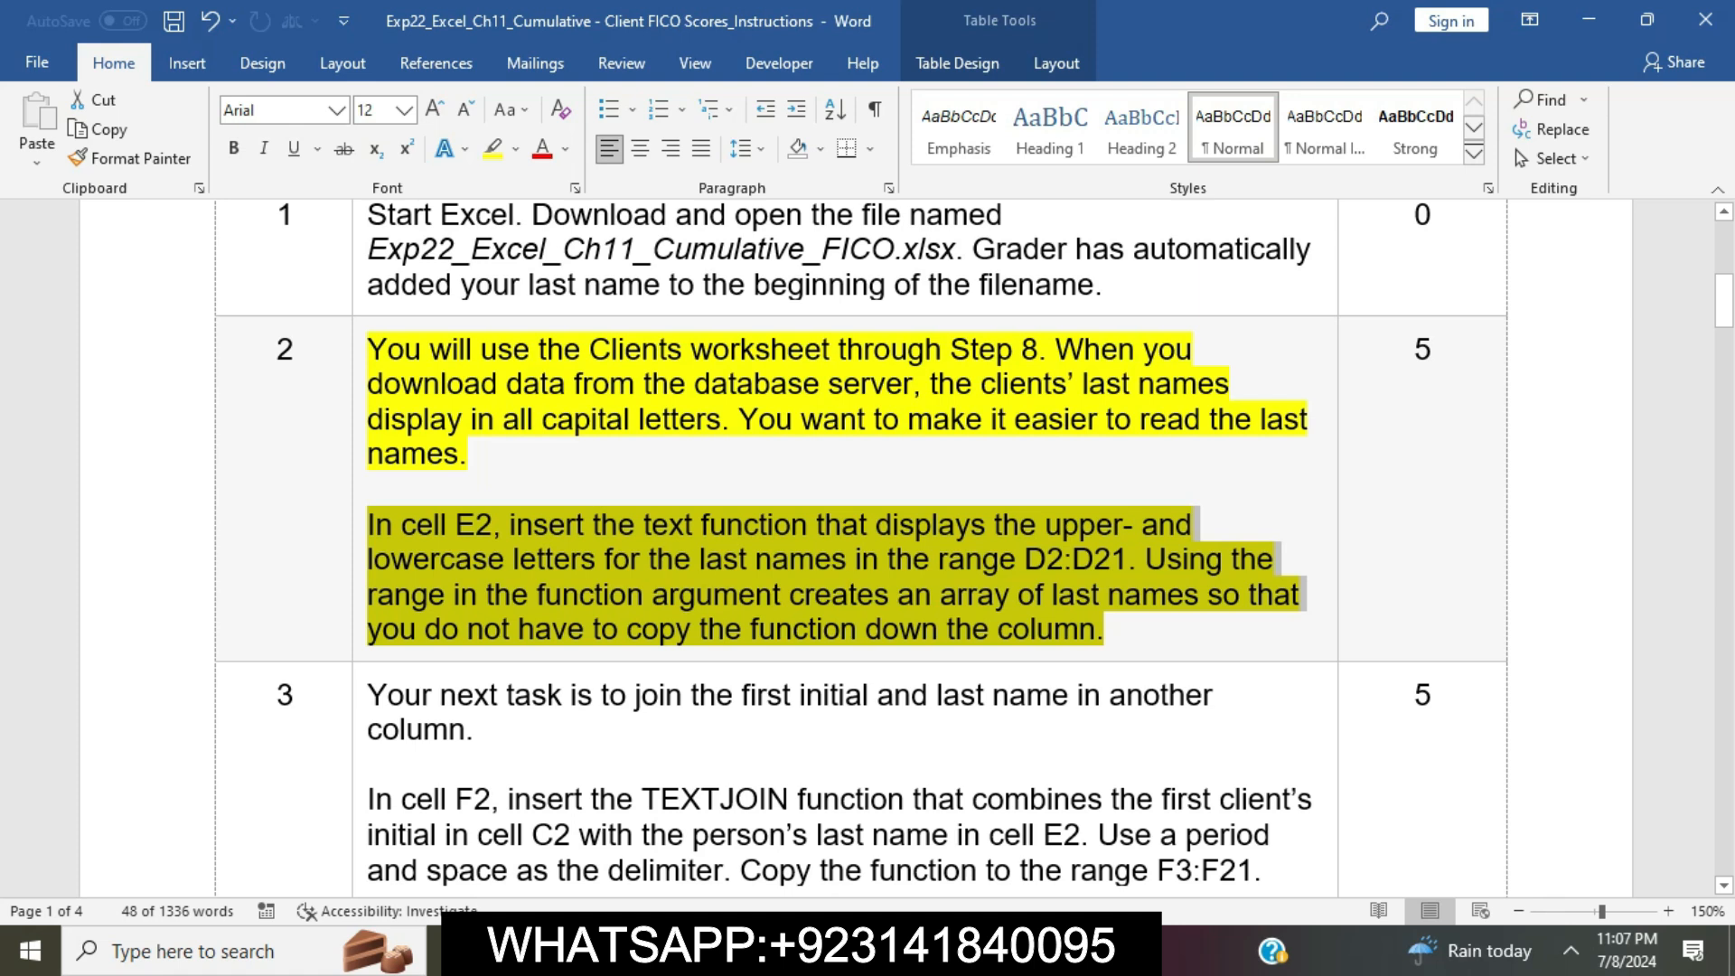
Switch to Excel and enter the formula =TEXT(D2:D21,"LLLLLLLLL") in cell E2 of the Clients worksheet.
{"action": "key", "text": "alt+Tab"}
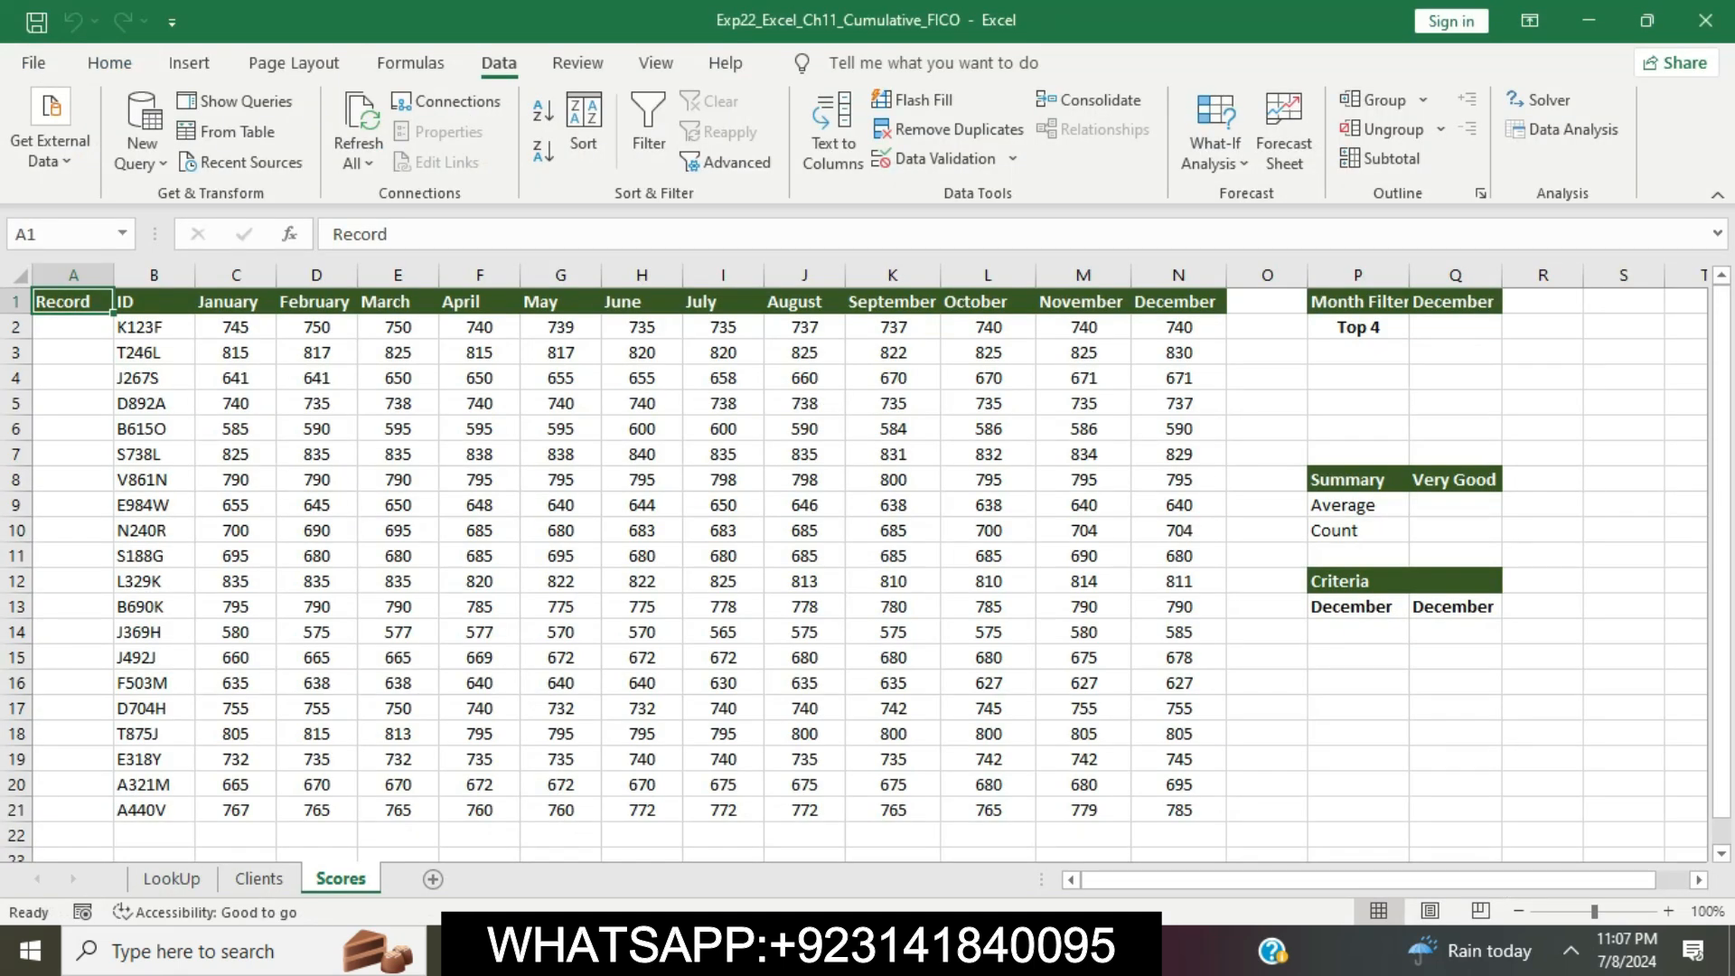
{"action": "key", "text": "ctrl+Page_Up"}
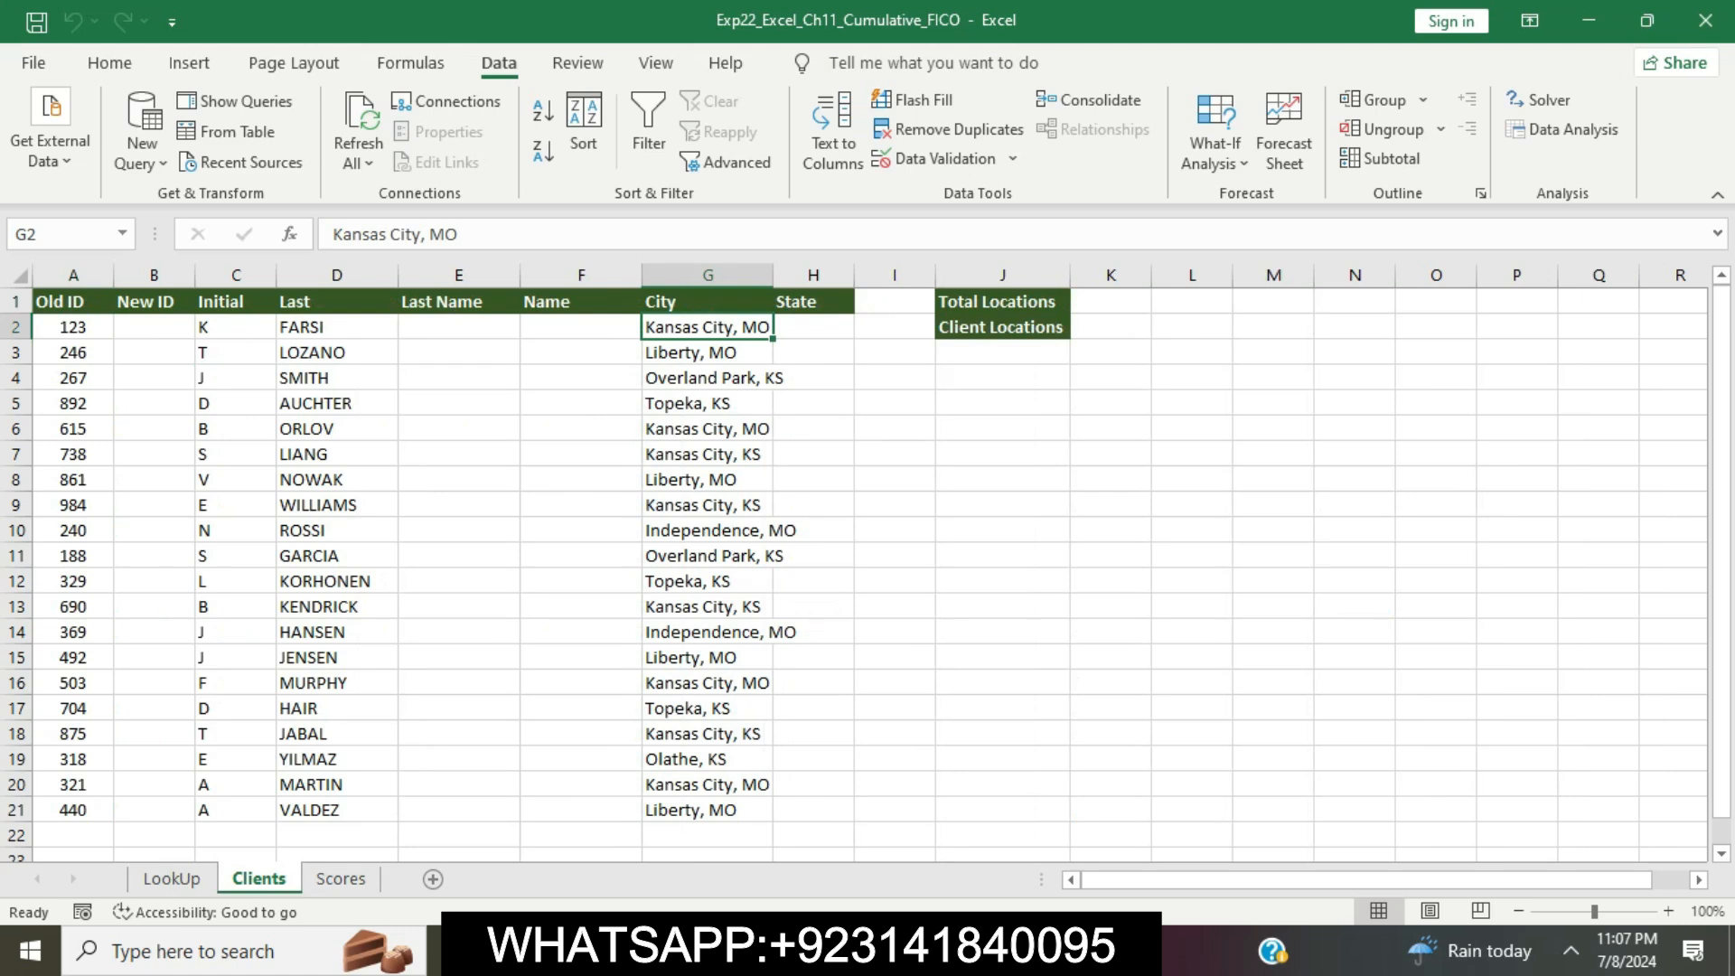
{"action": "left_click", "coordinate": [459, 327]}
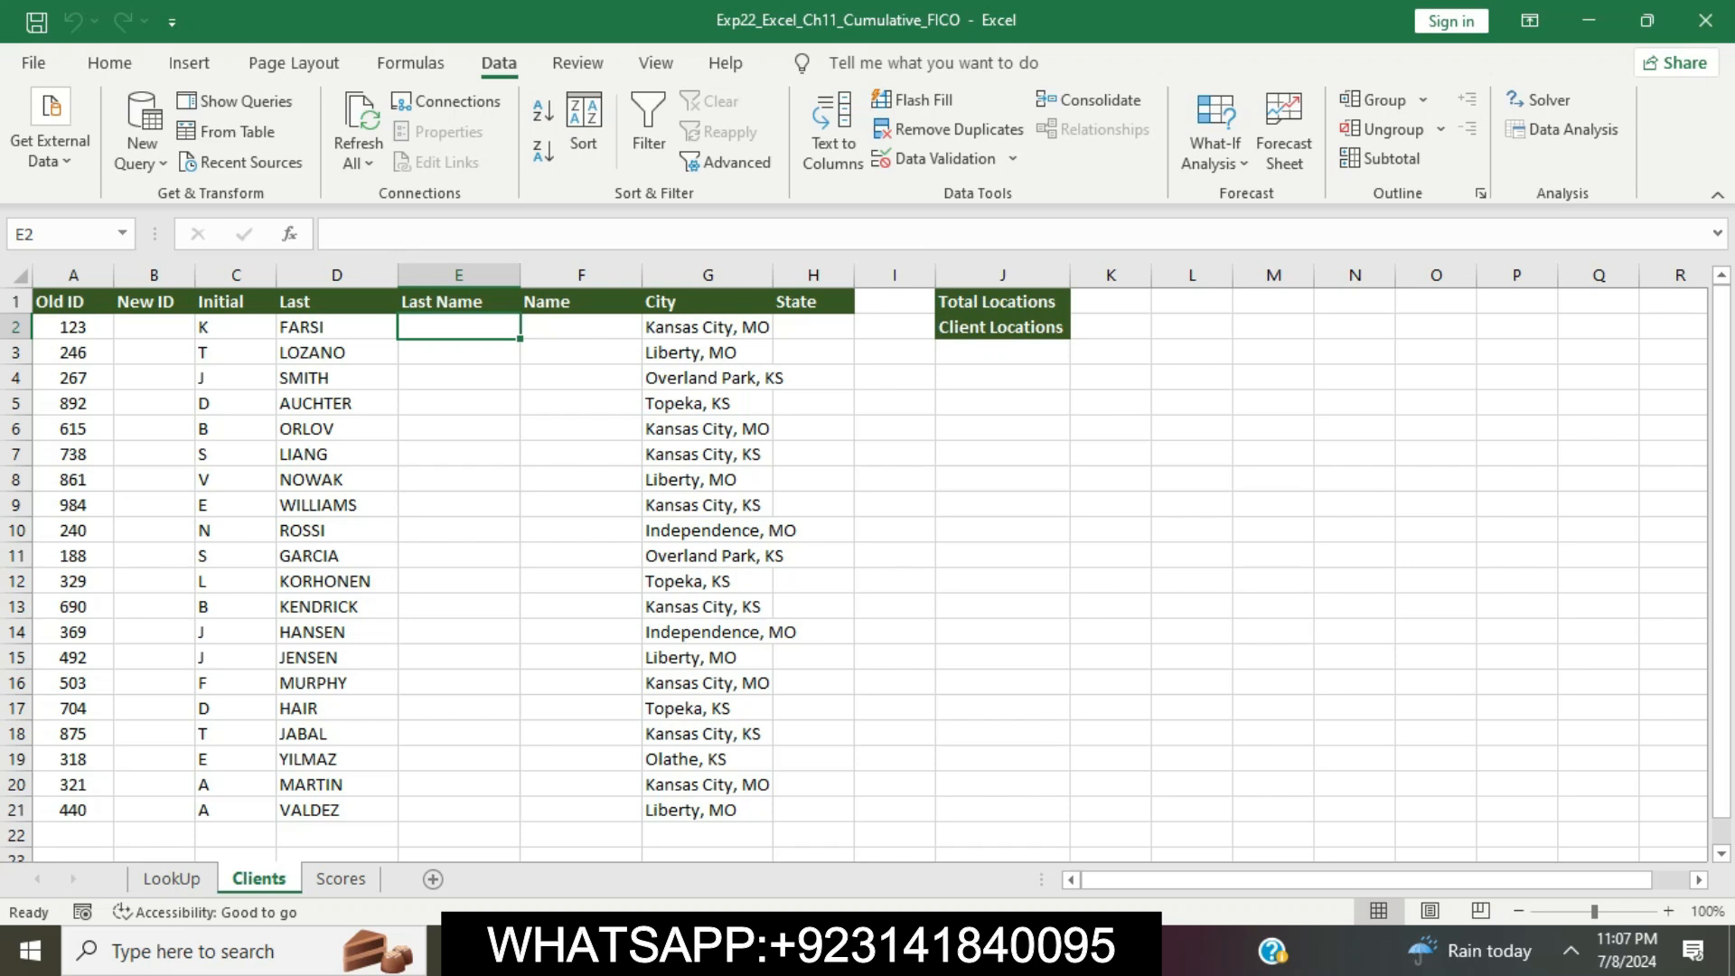
{"action": "type", "text": "="}
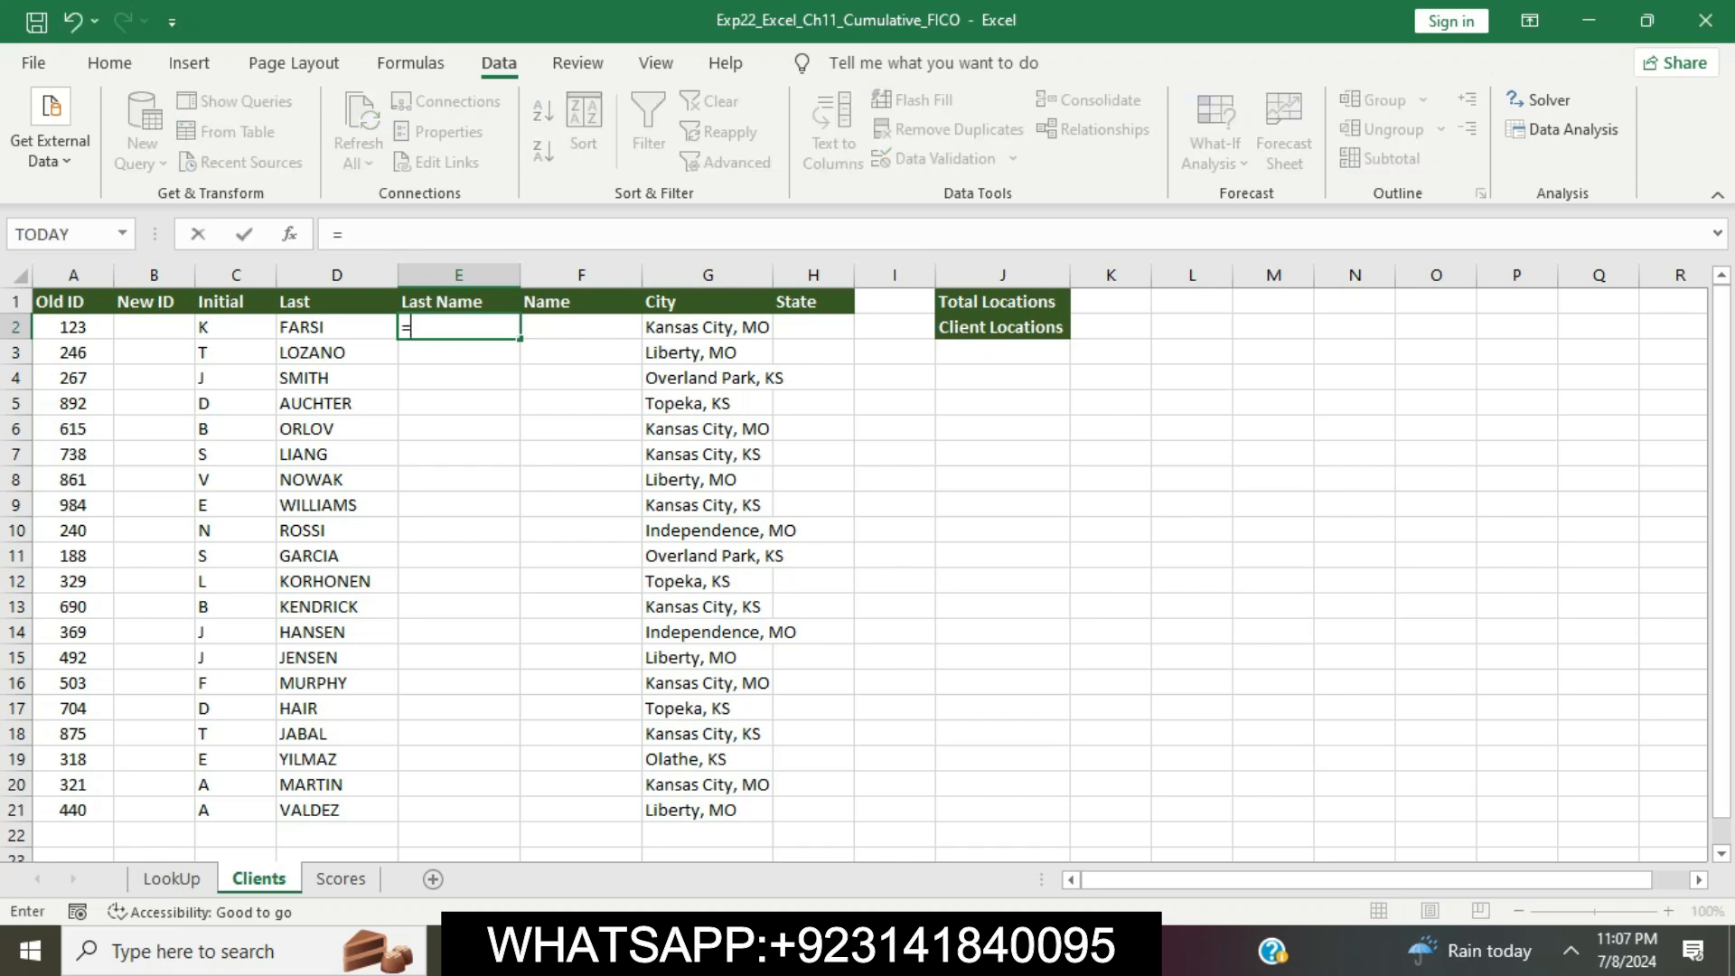
{"action": "type", "text": "TEXT"}
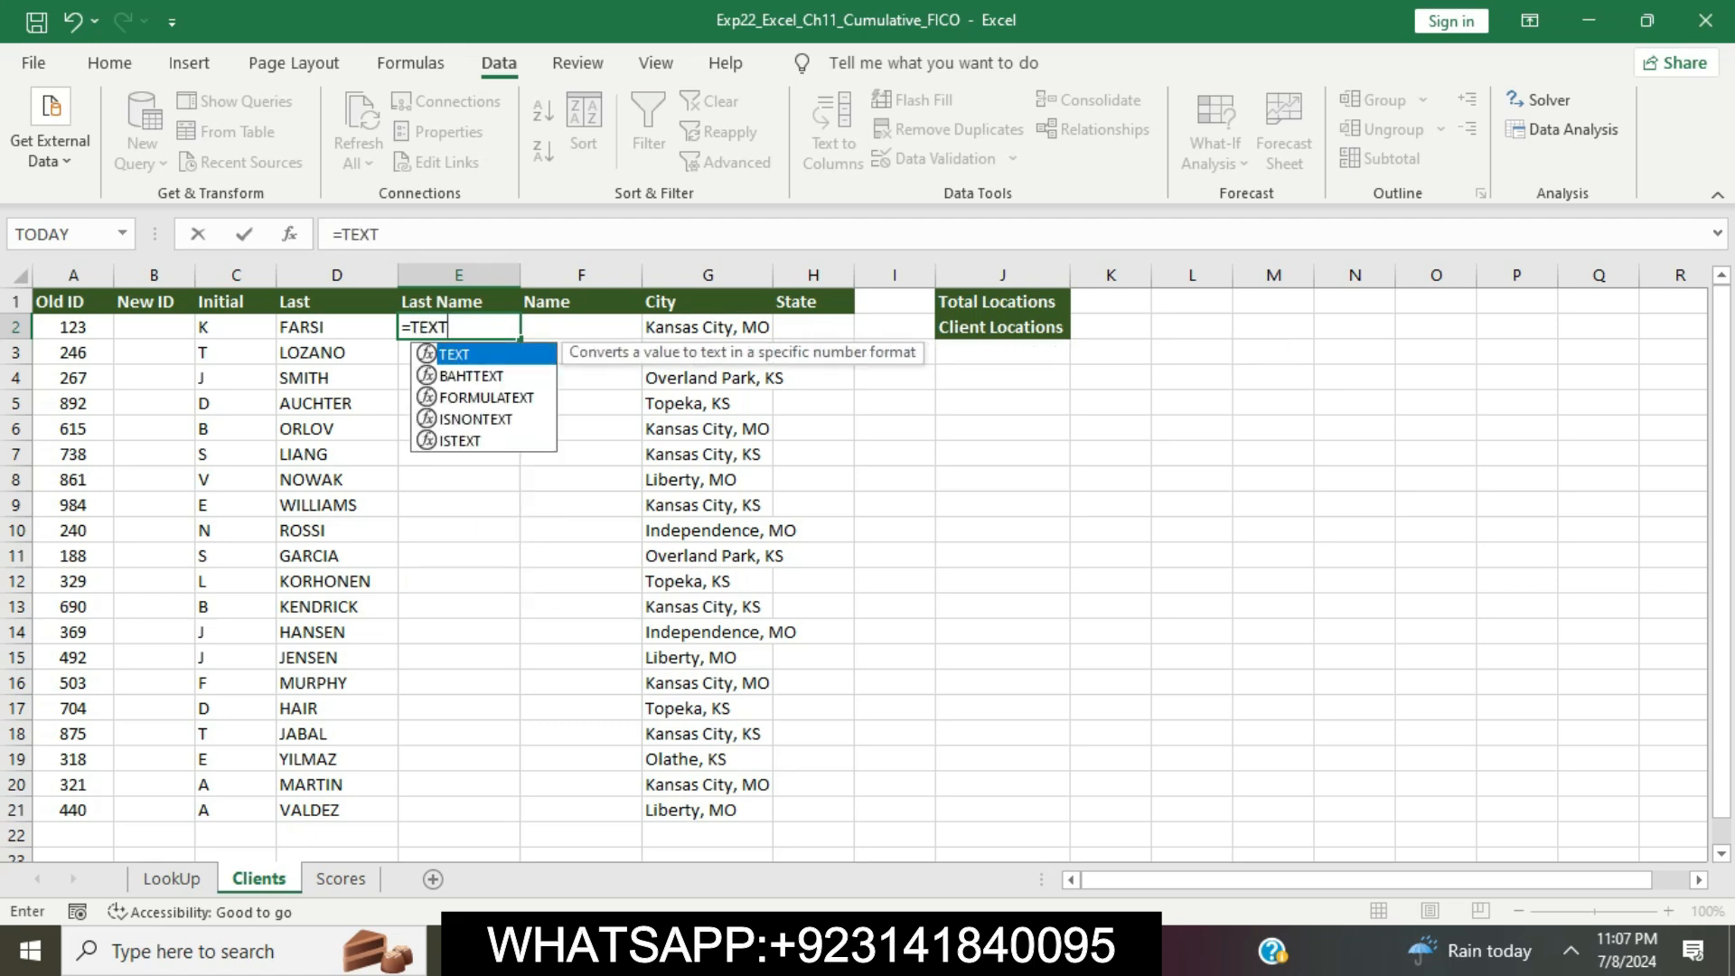
{"action": "type", "text": "("}
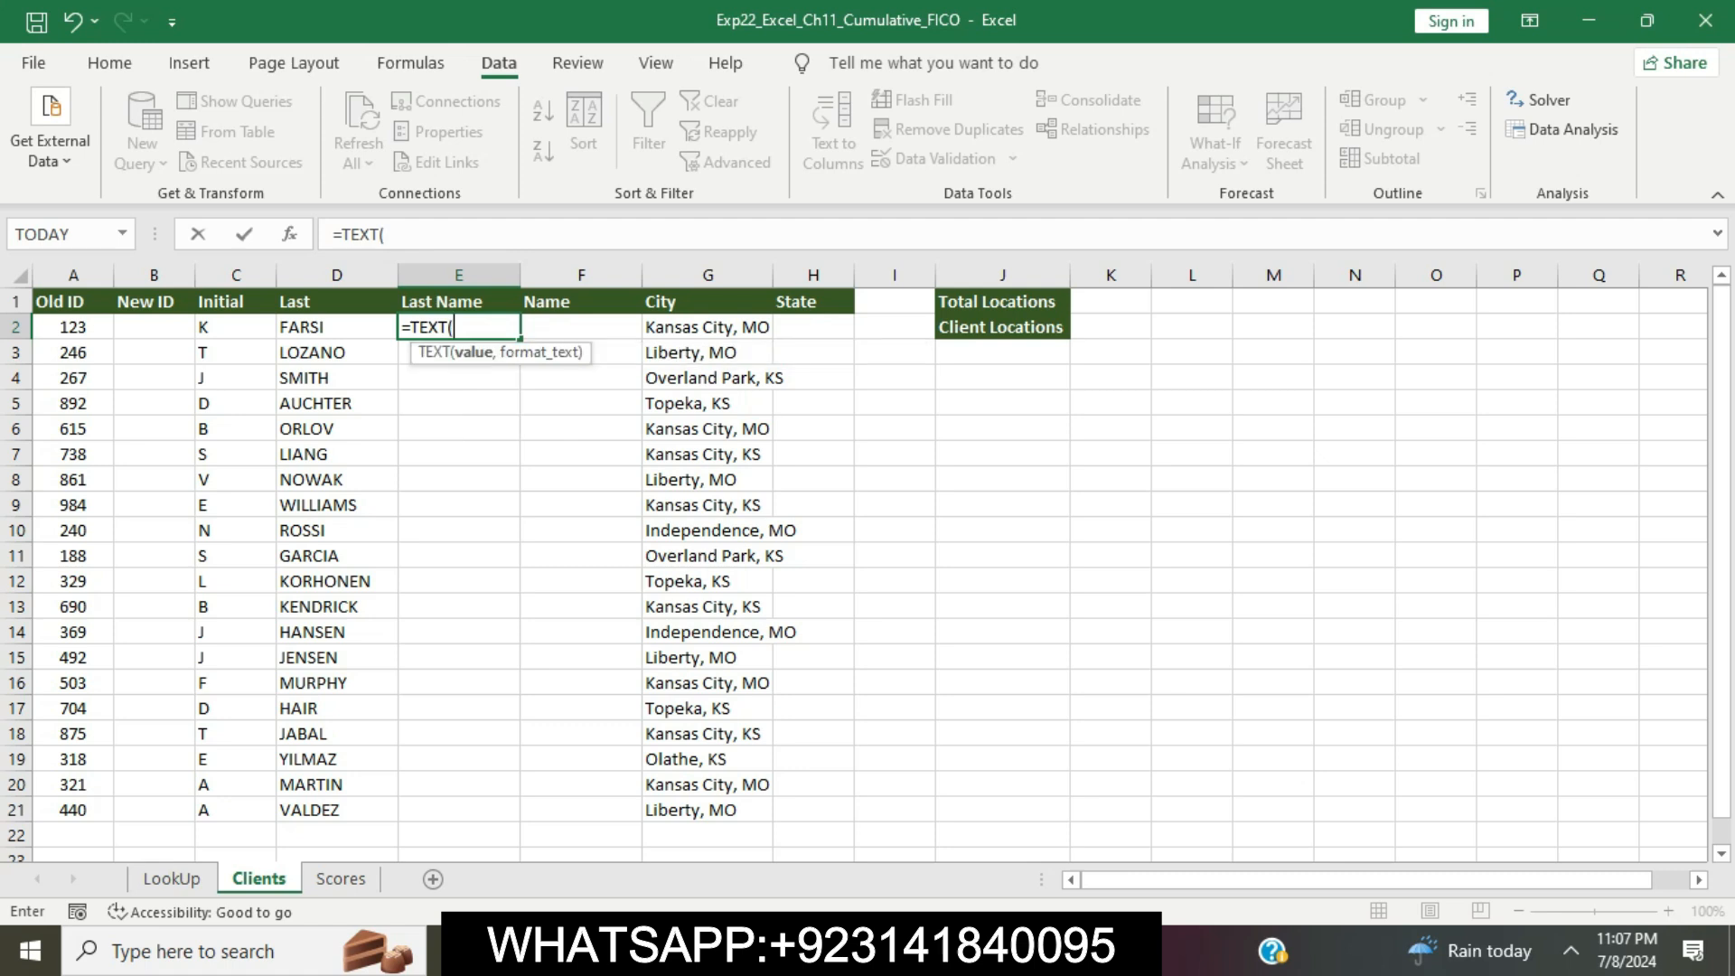
{"action": "type", "text": "D2"}
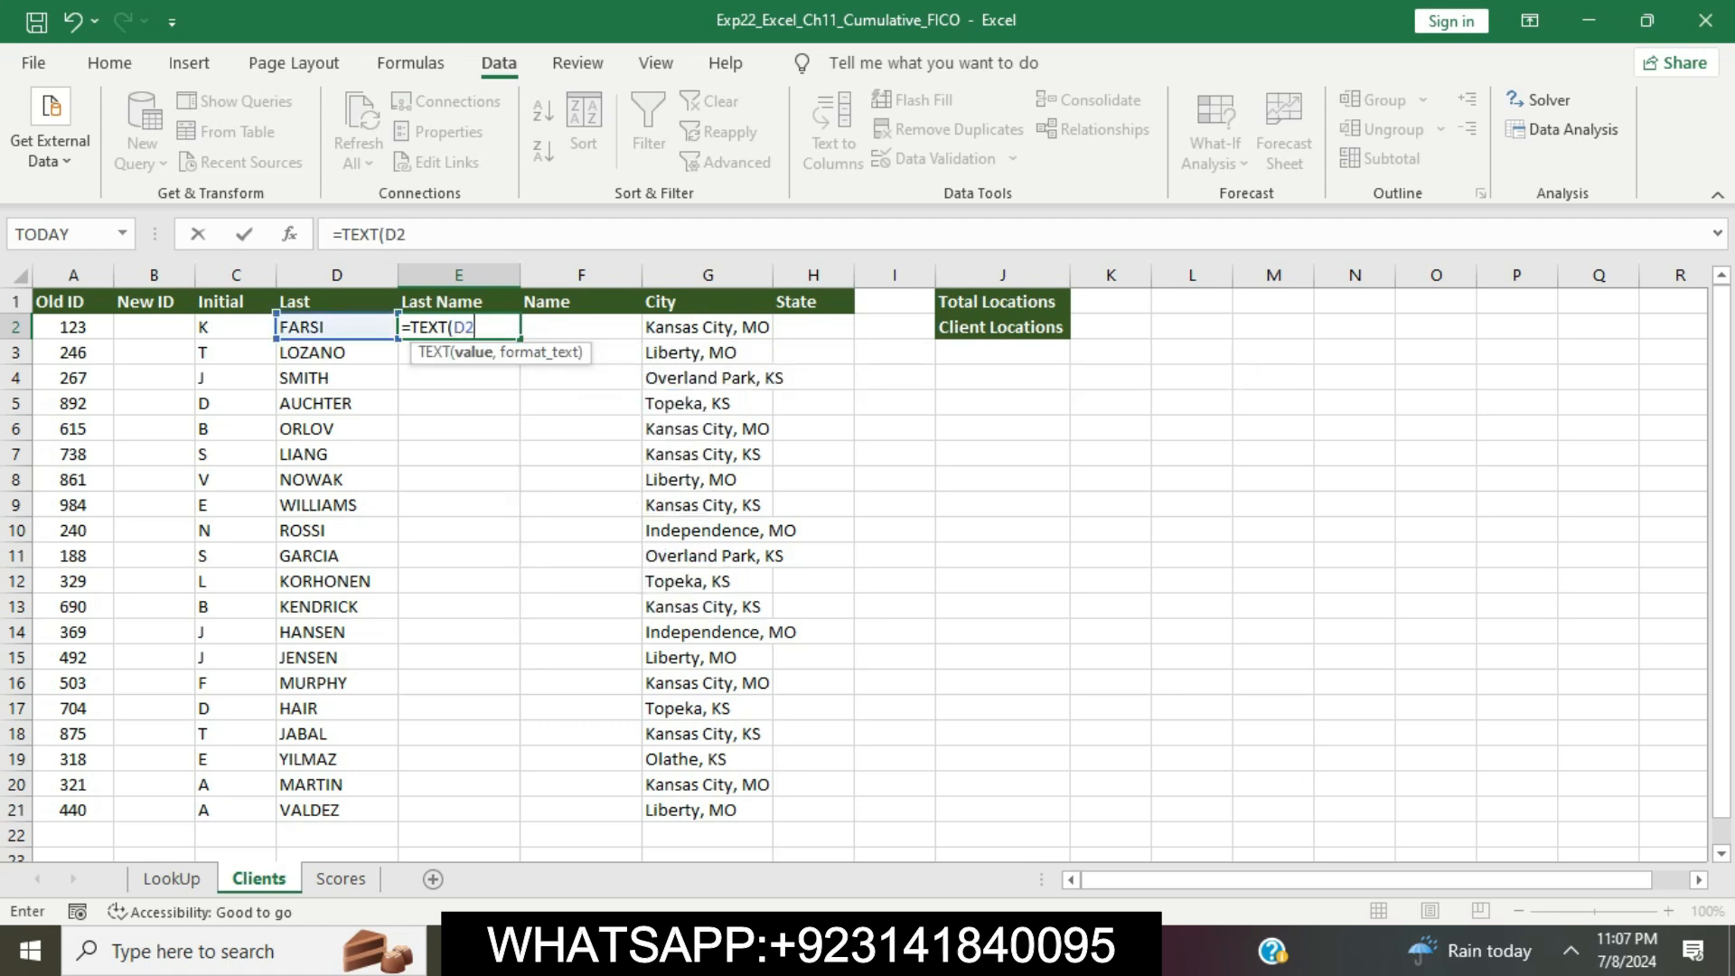
{"action": "type", "text": ":D11"}
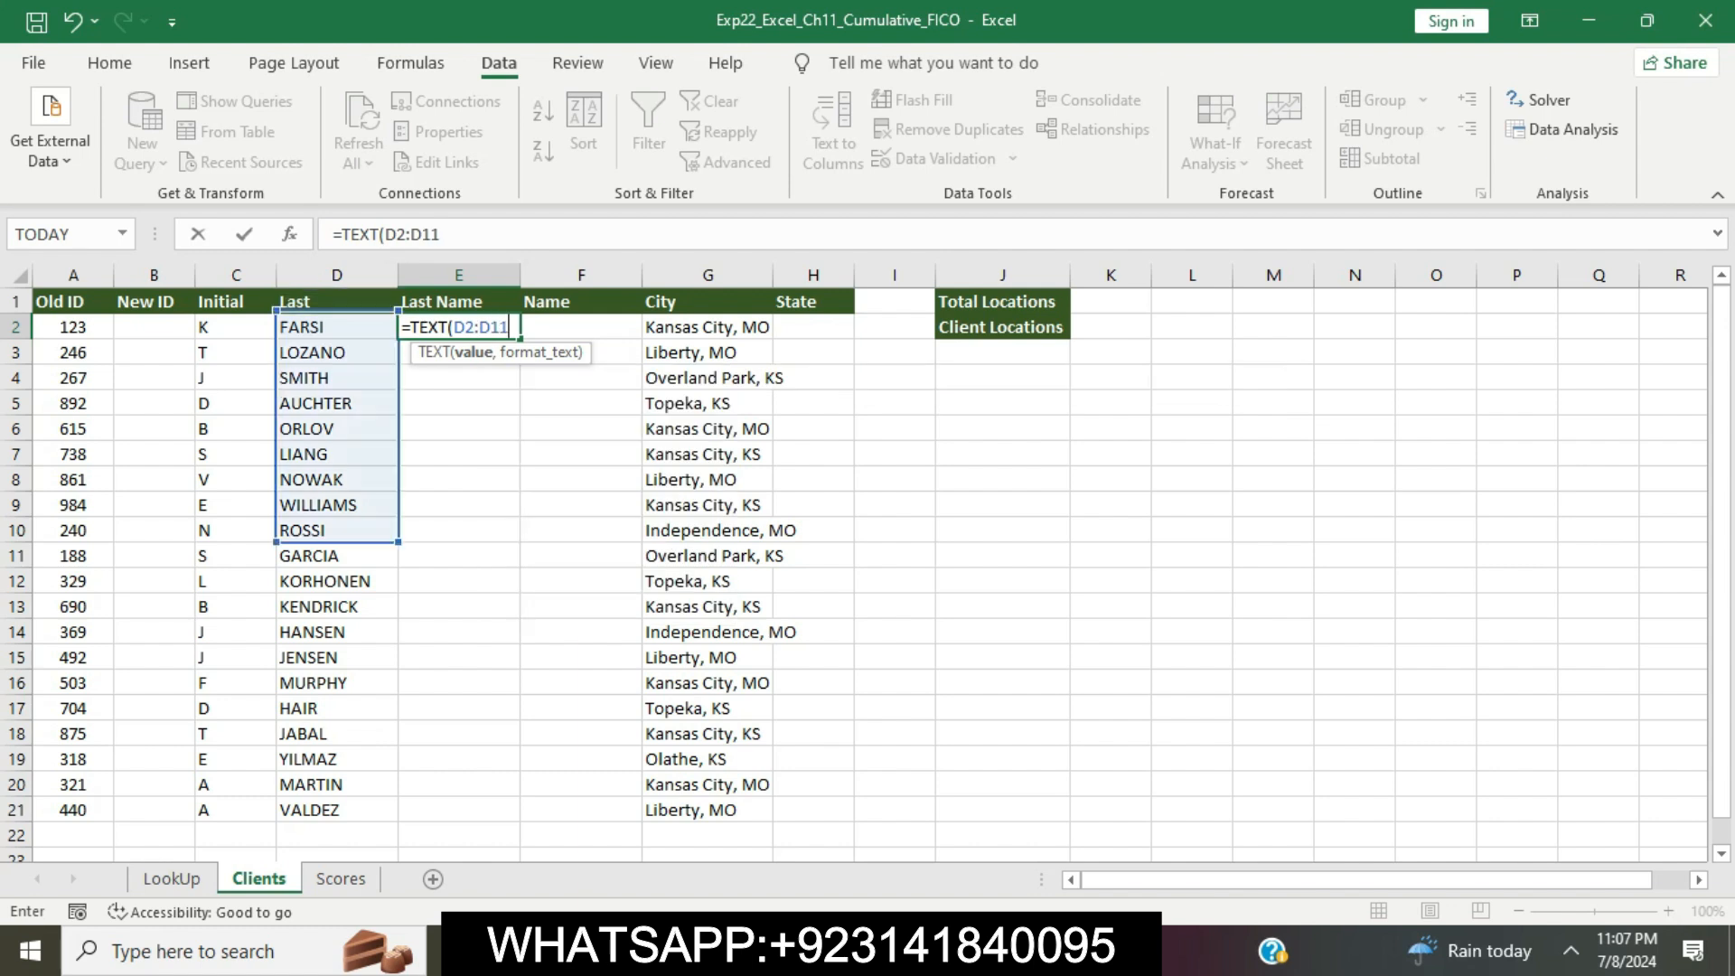
{"action": "key", "text": "BackSpace"}
{"action": "key", "text": "BackSpace"}
{"action": "type", "text": "21"}
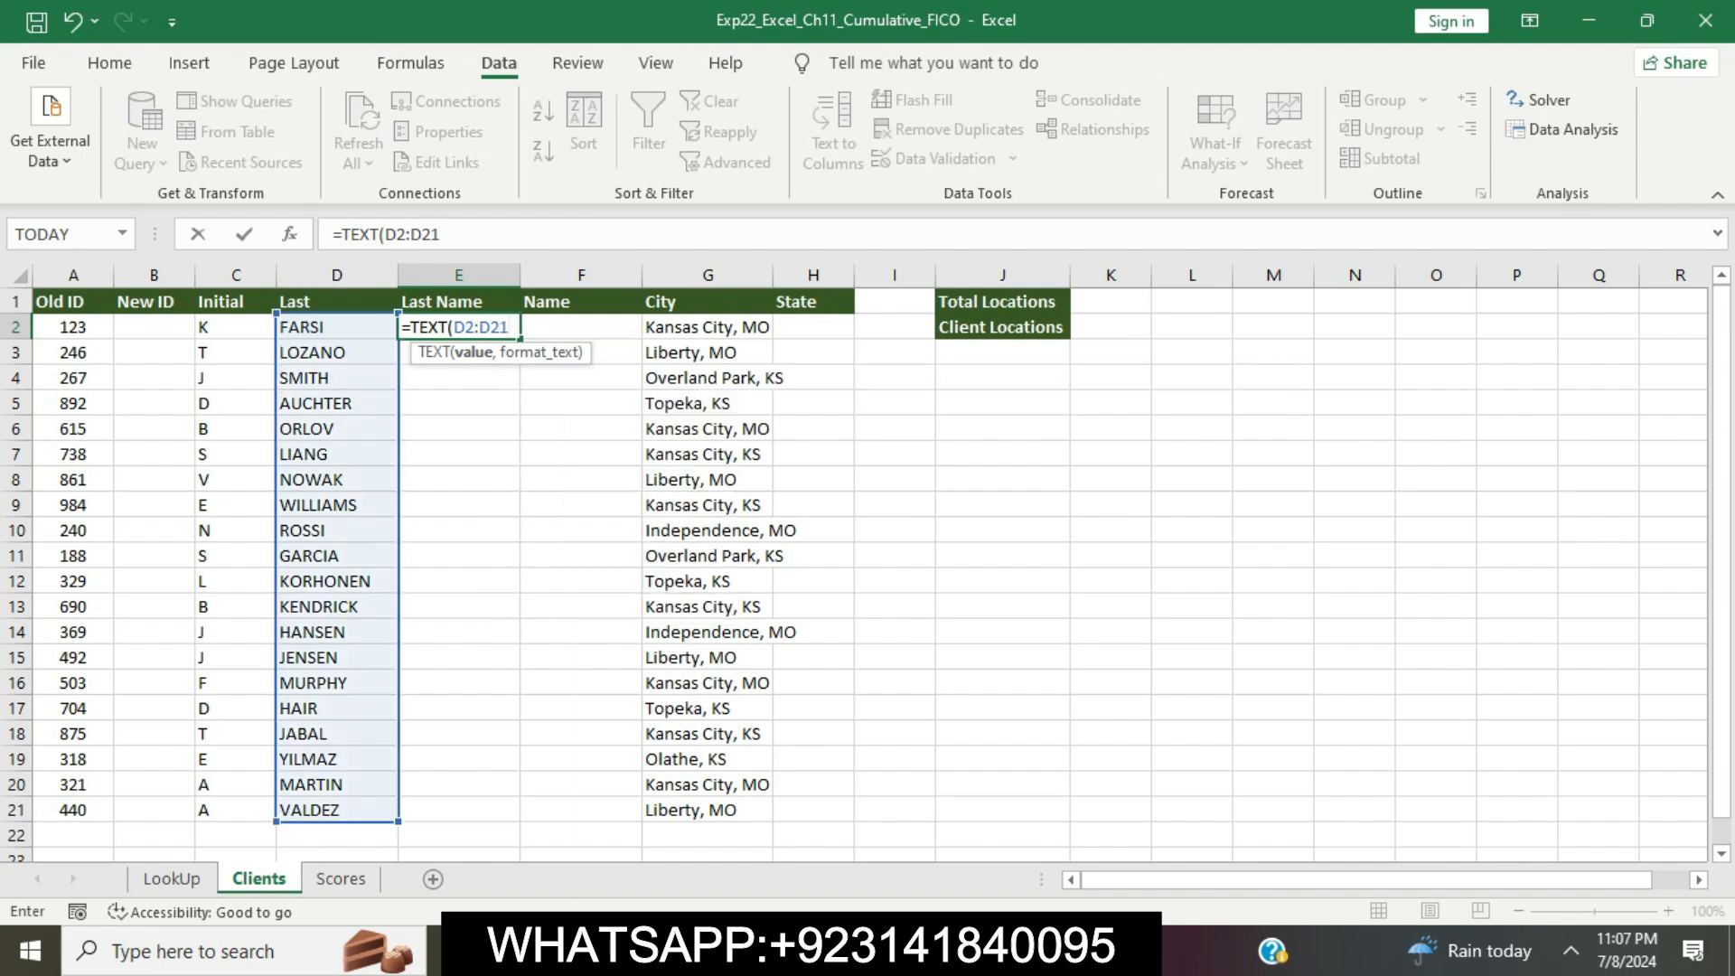
{"action": "type", "text": ",\"L"}
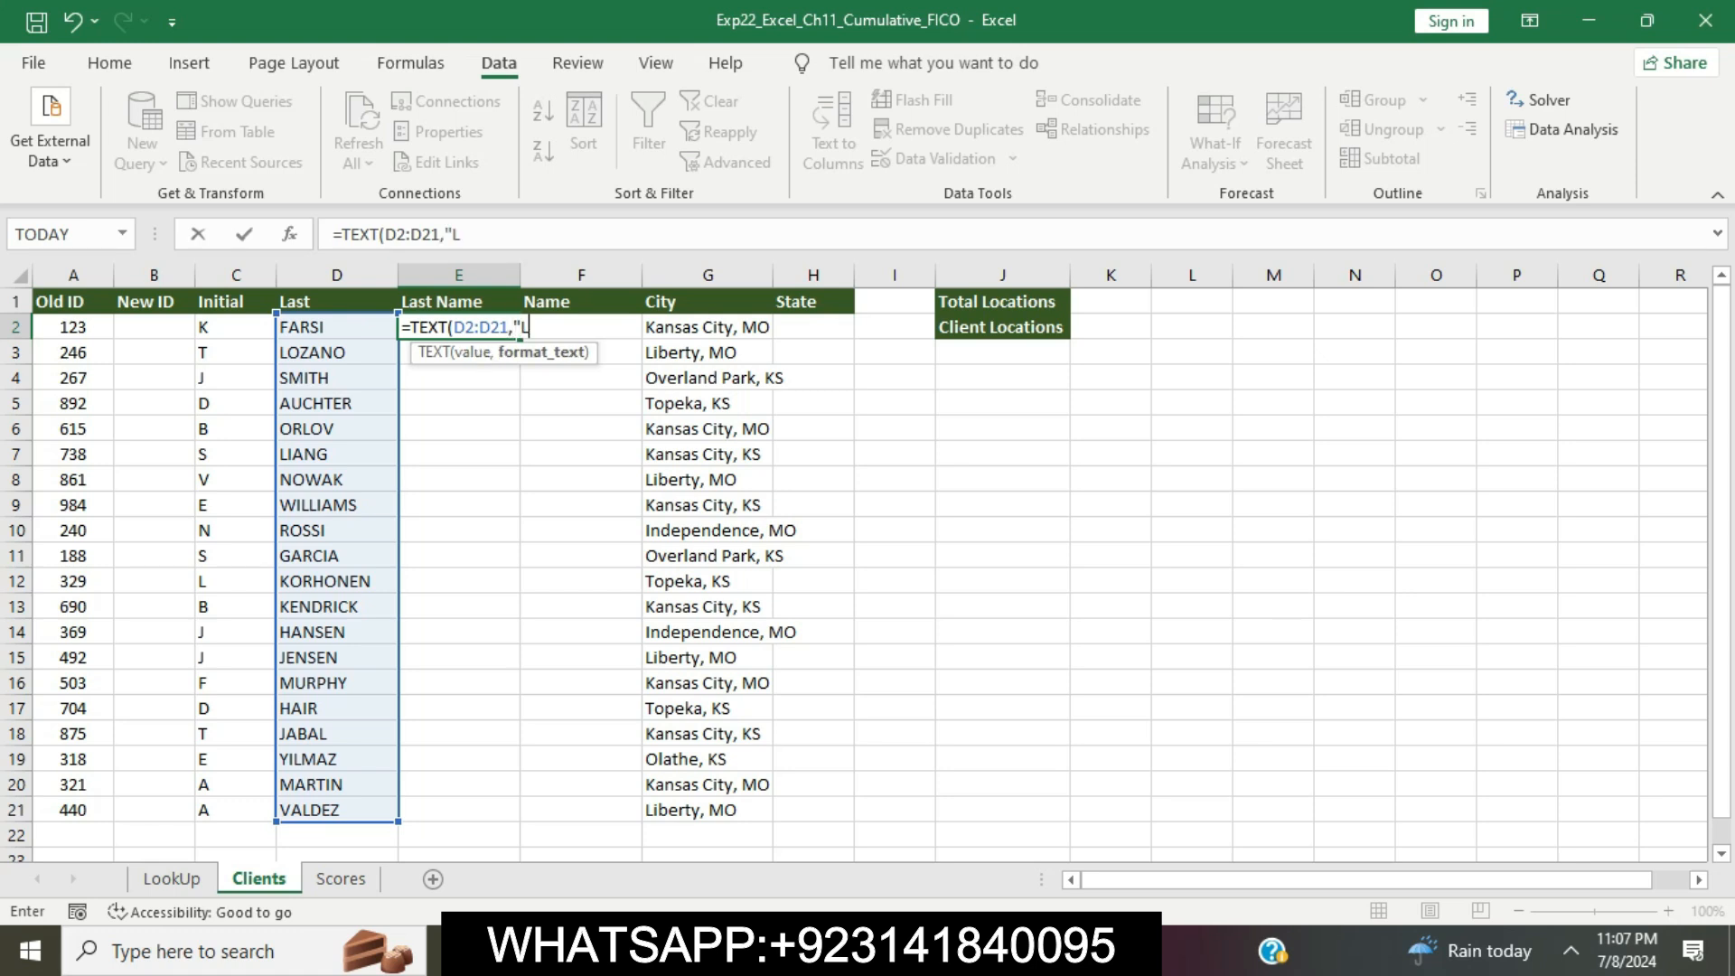
{"action": "type", "text": "LLLLLLLL"}
{"action": "left_click", "coordinate": [522, 234]}
{"action": "type", "text": "\""}
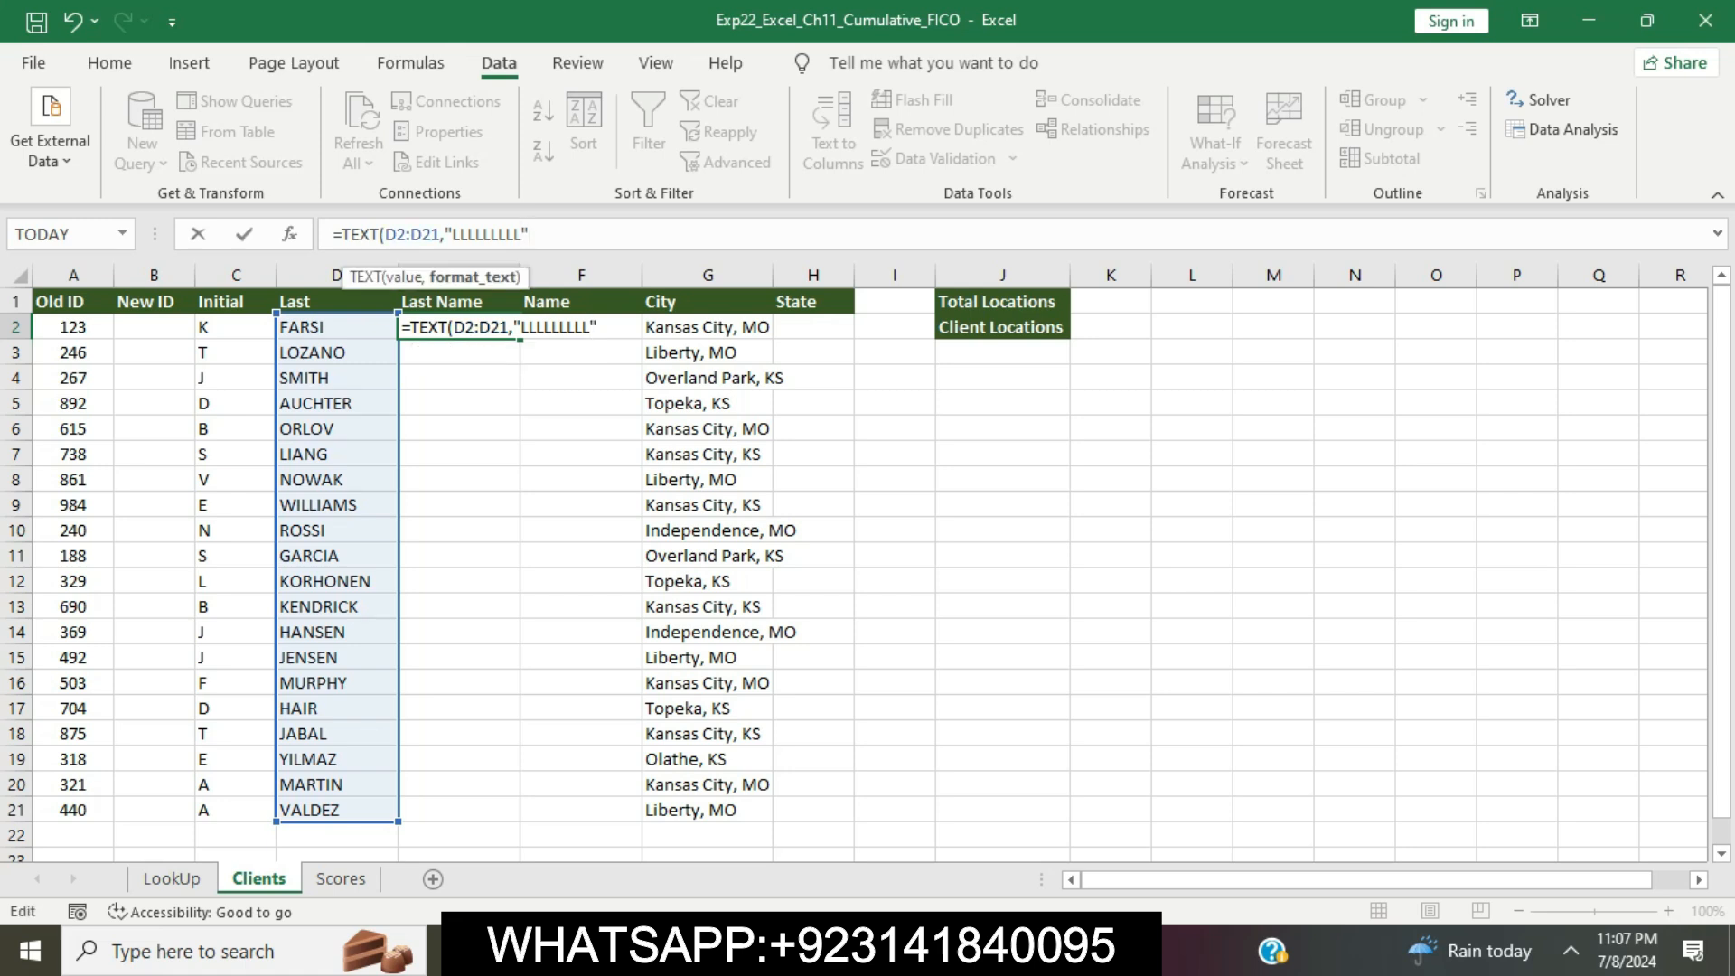
{"action": "type", "text": ")"}
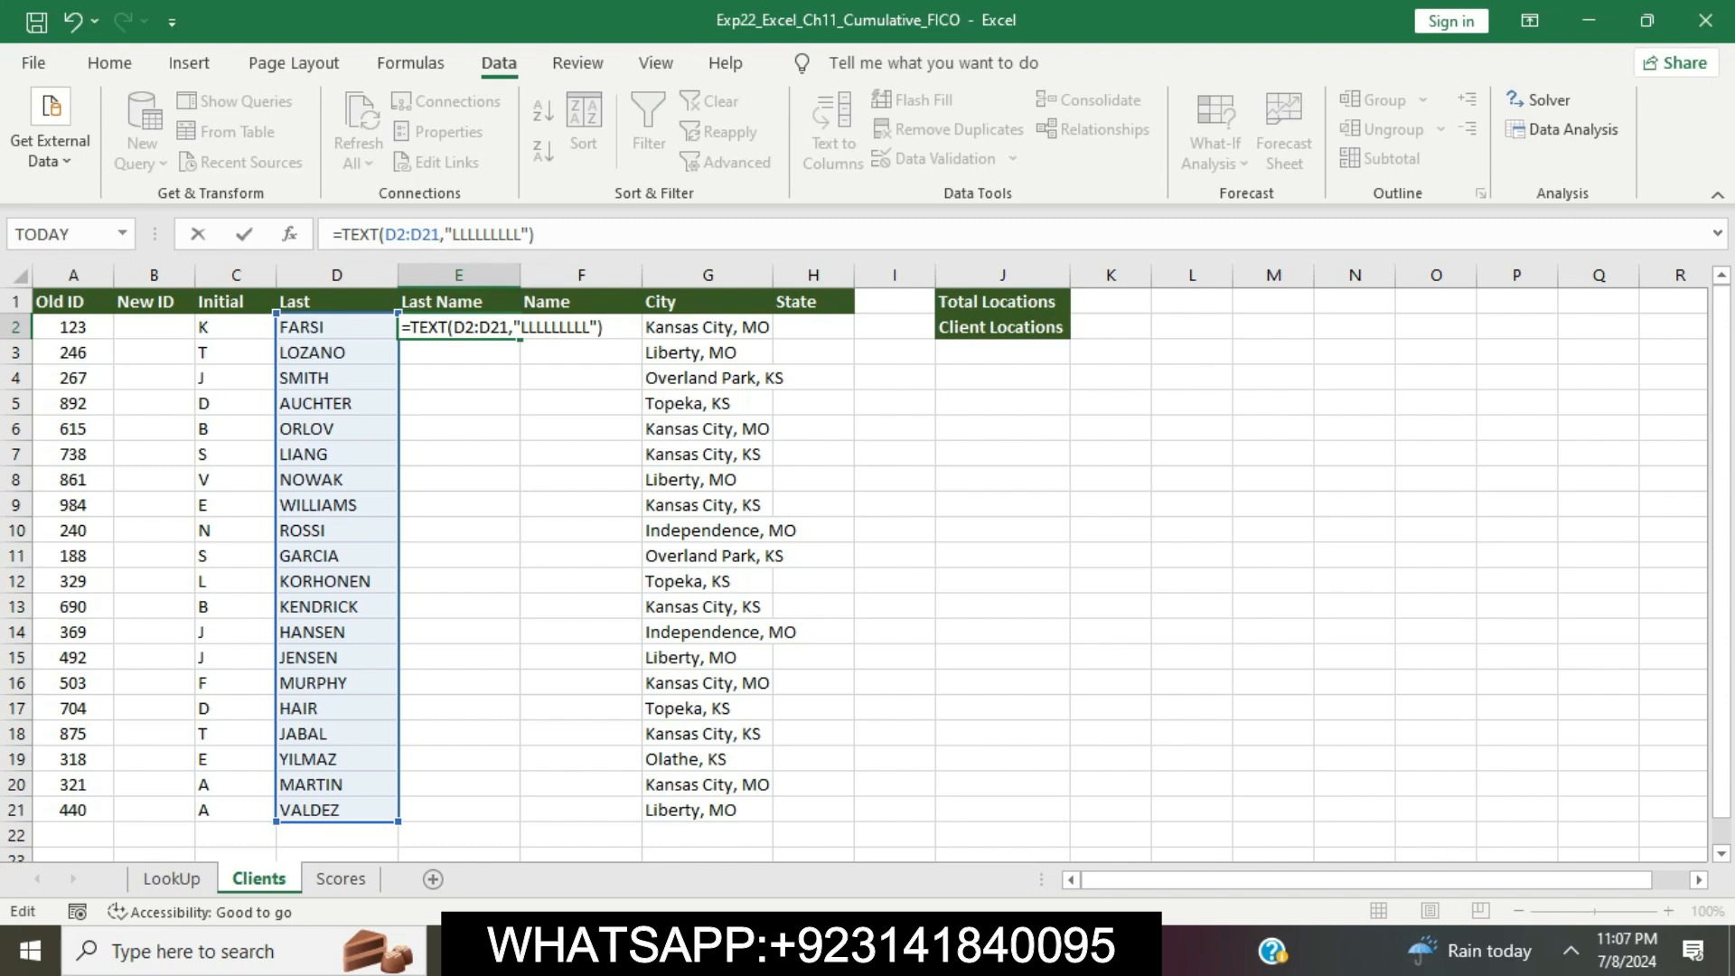
{"action": "key", "text": "Return"}
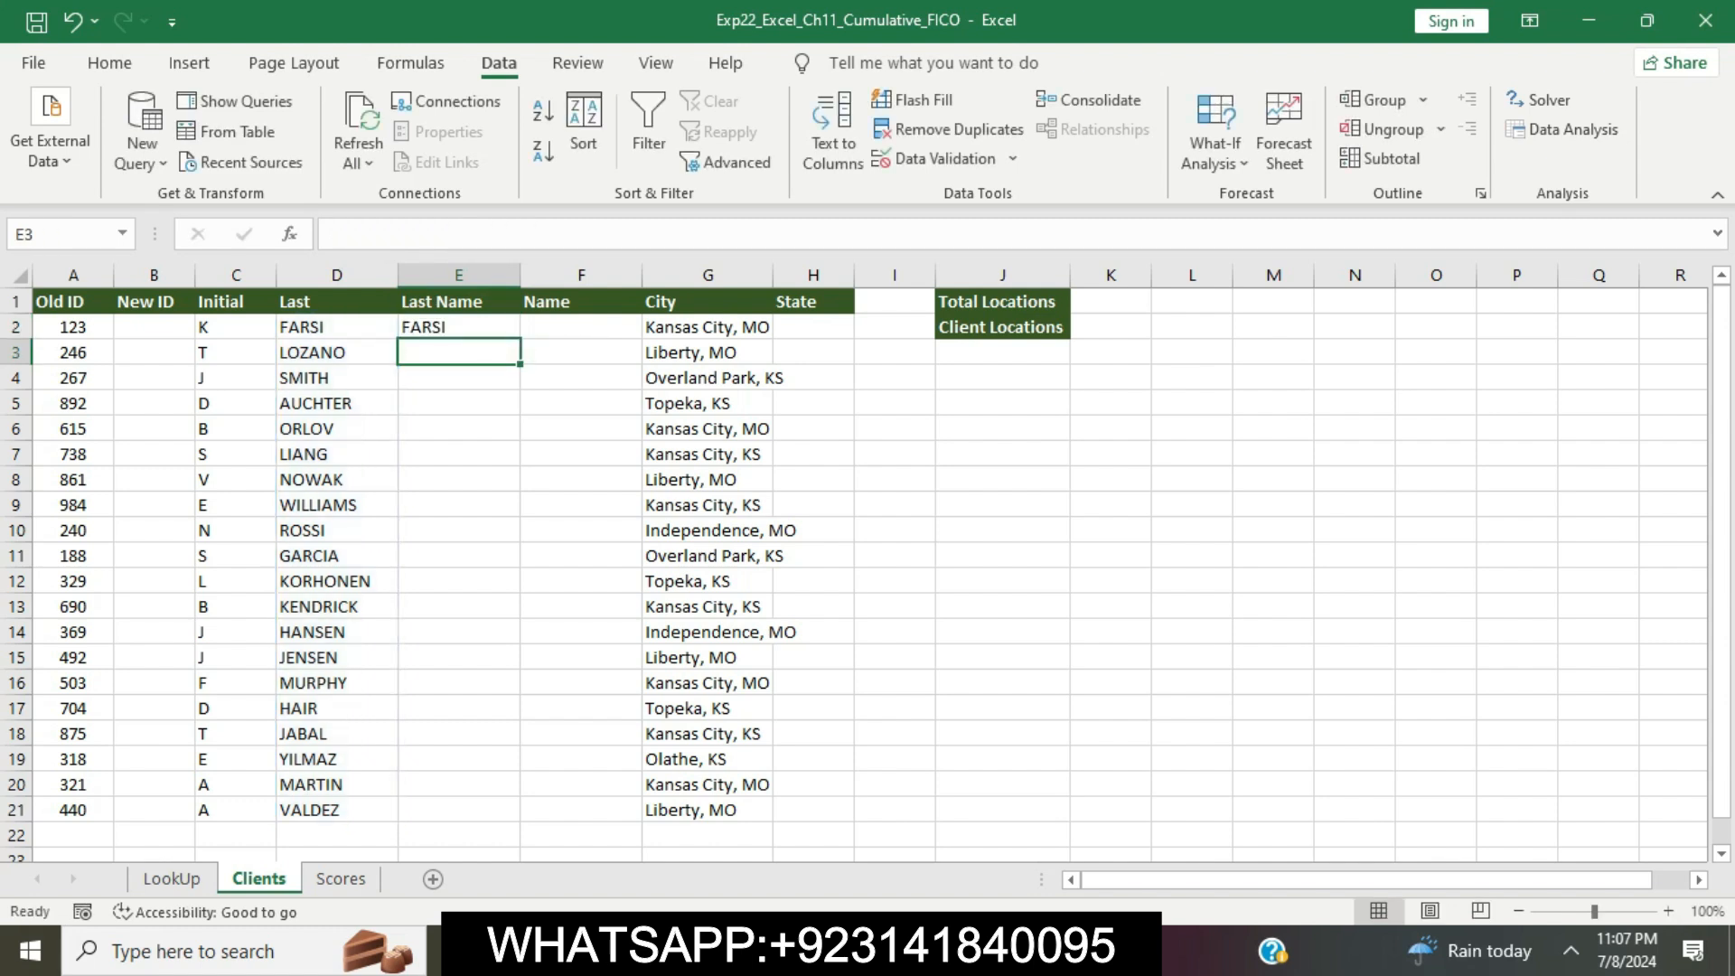
Copy the Last Name formula from cell E2 down through E21.
{"action": "left_click", "coordinate": [459, 327]}
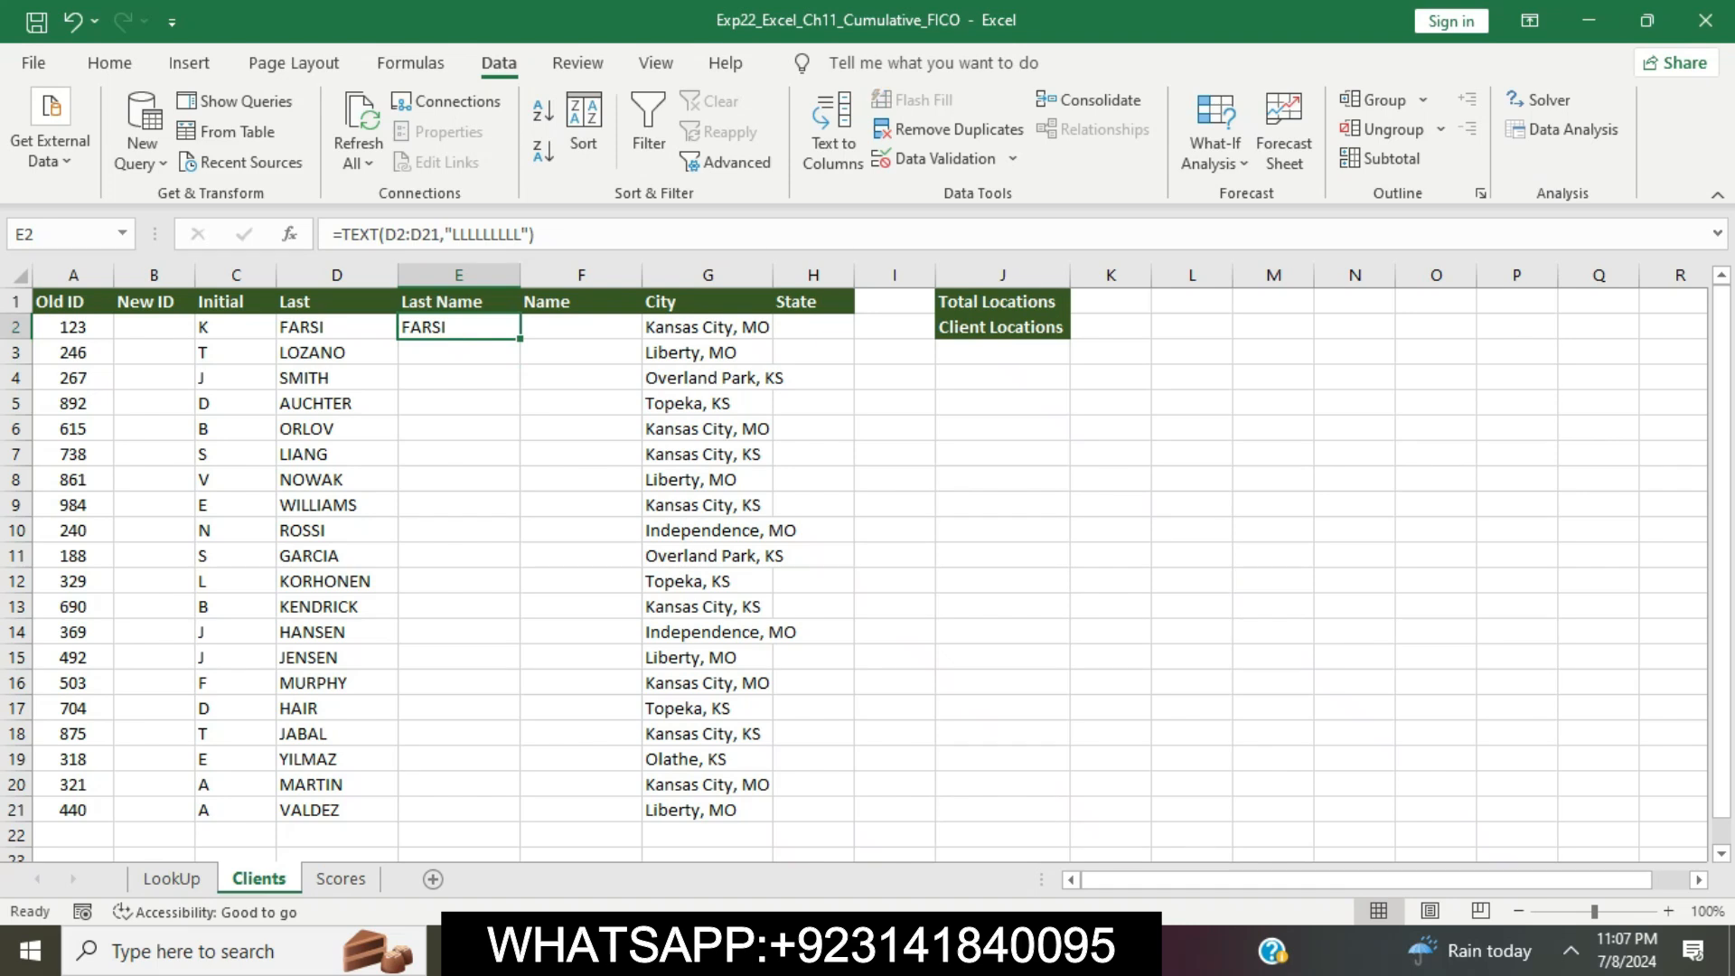
{"action": "left_click_drag", "start_coordinate": [520, 339], "coordinate": [520, 820]}
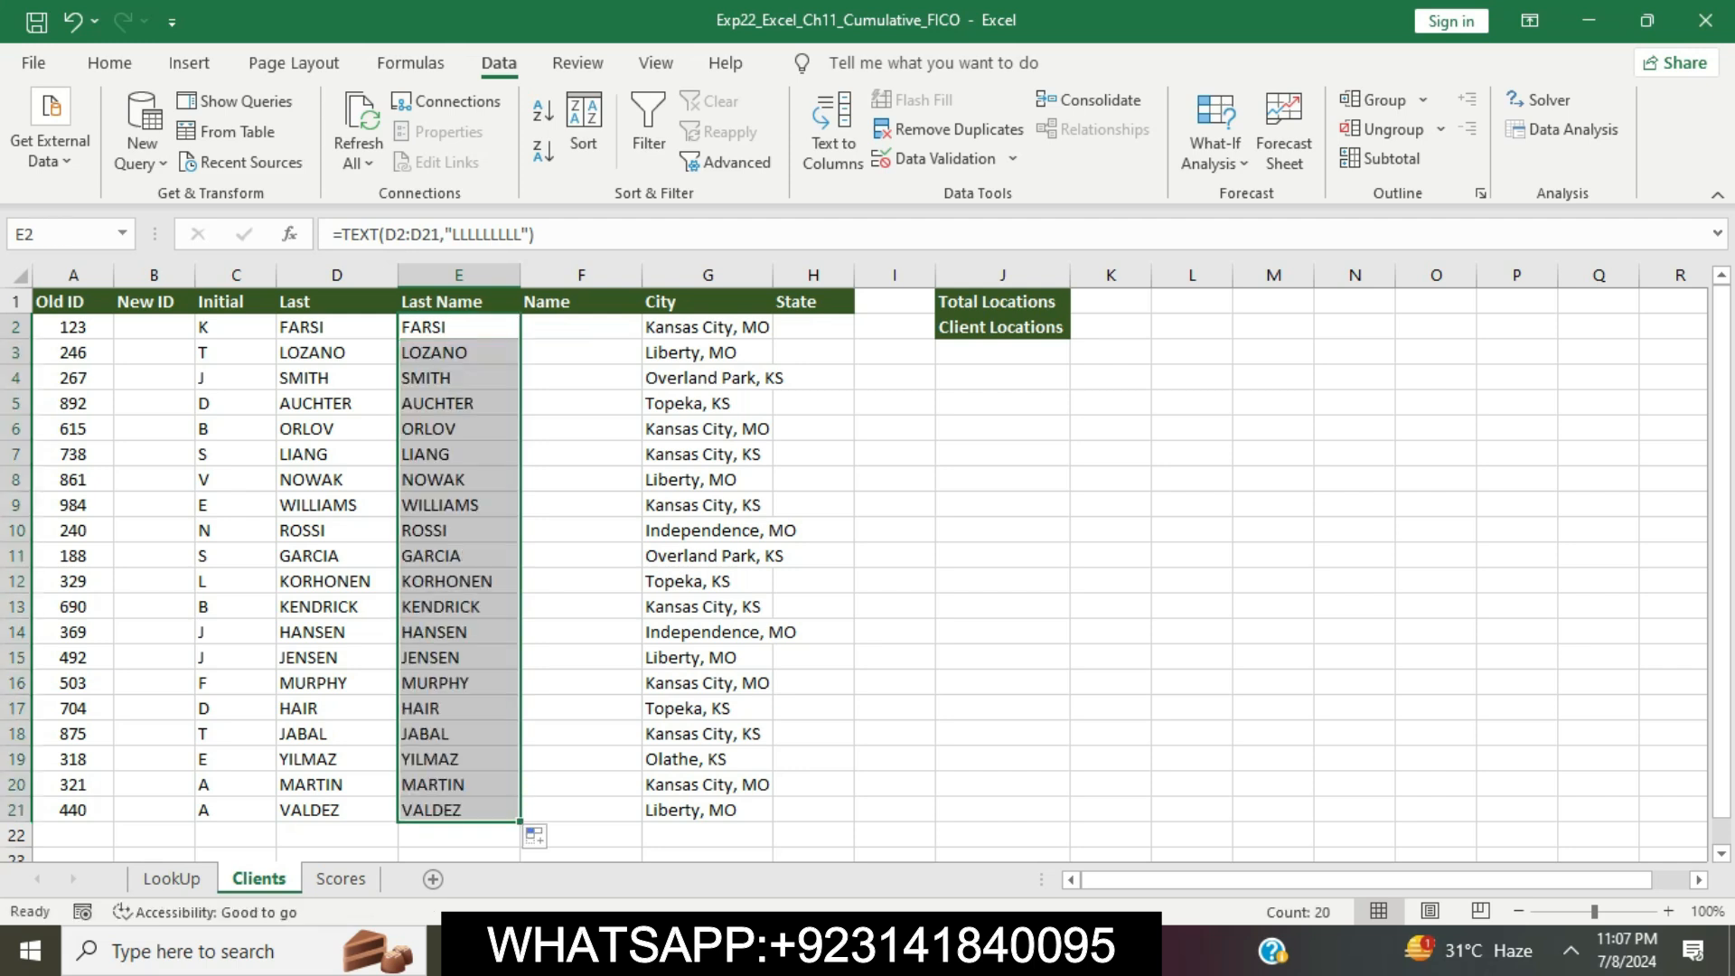
{"action": "left_click", "coordinate": [581, 708]}
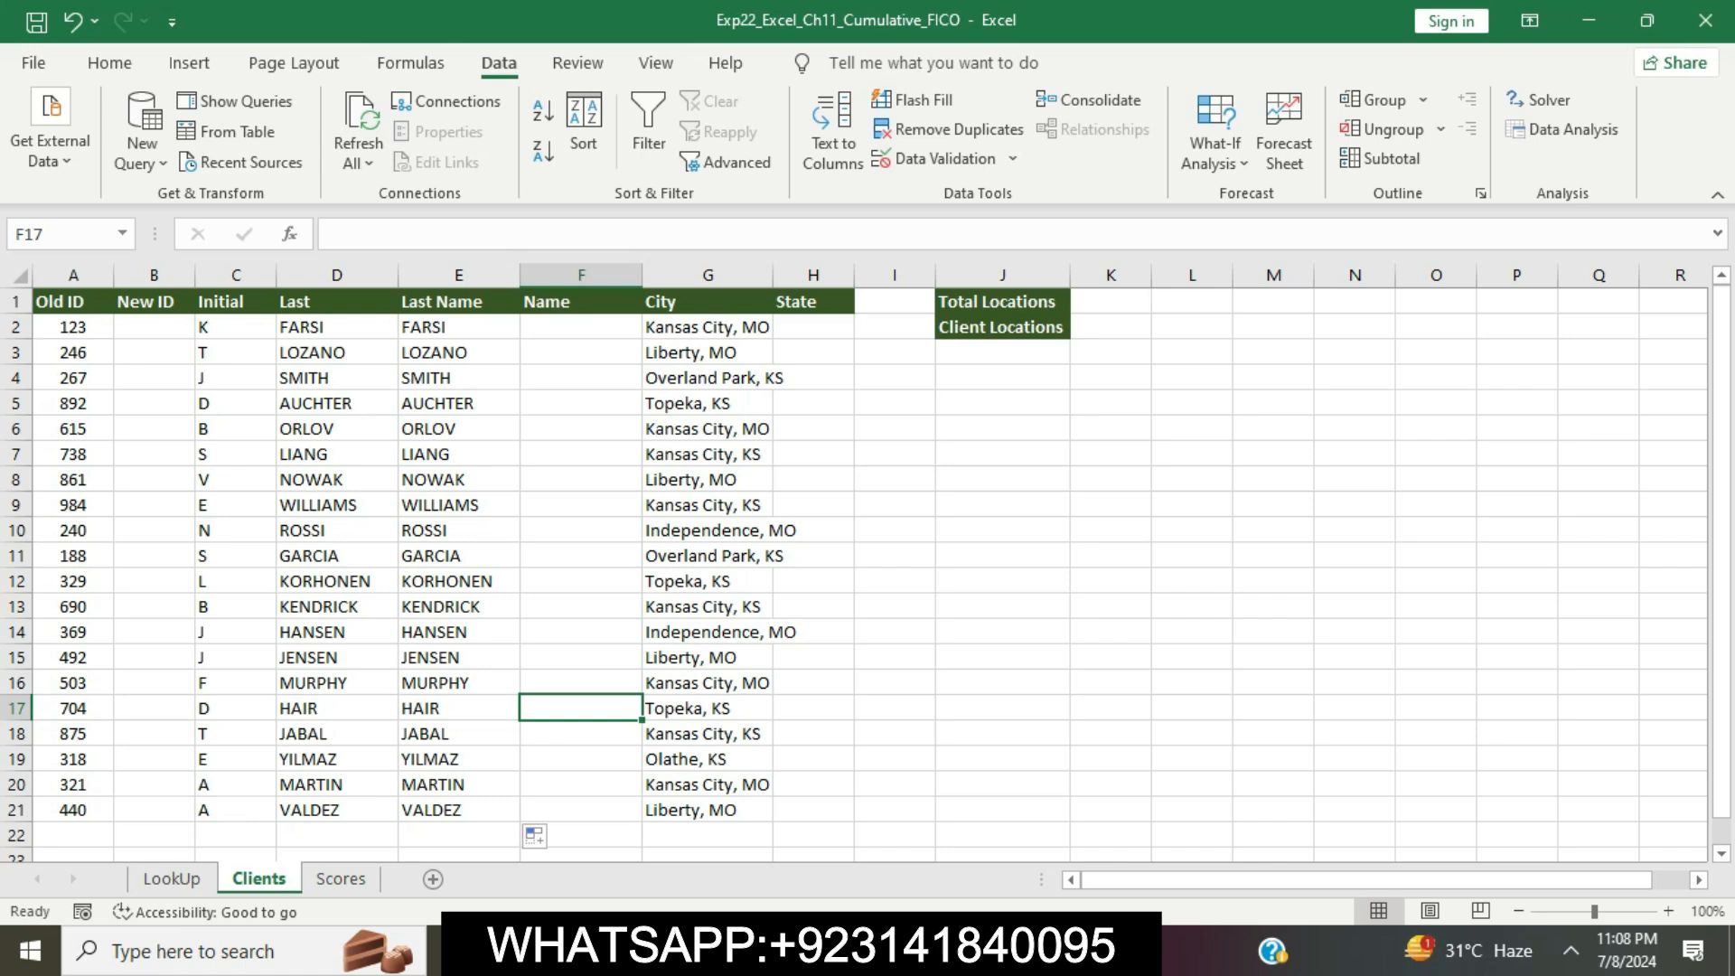
Switch to the Word instructions and remove the yellow highlight from step 2.
{"action": "key", "text": "alt+Tab"}
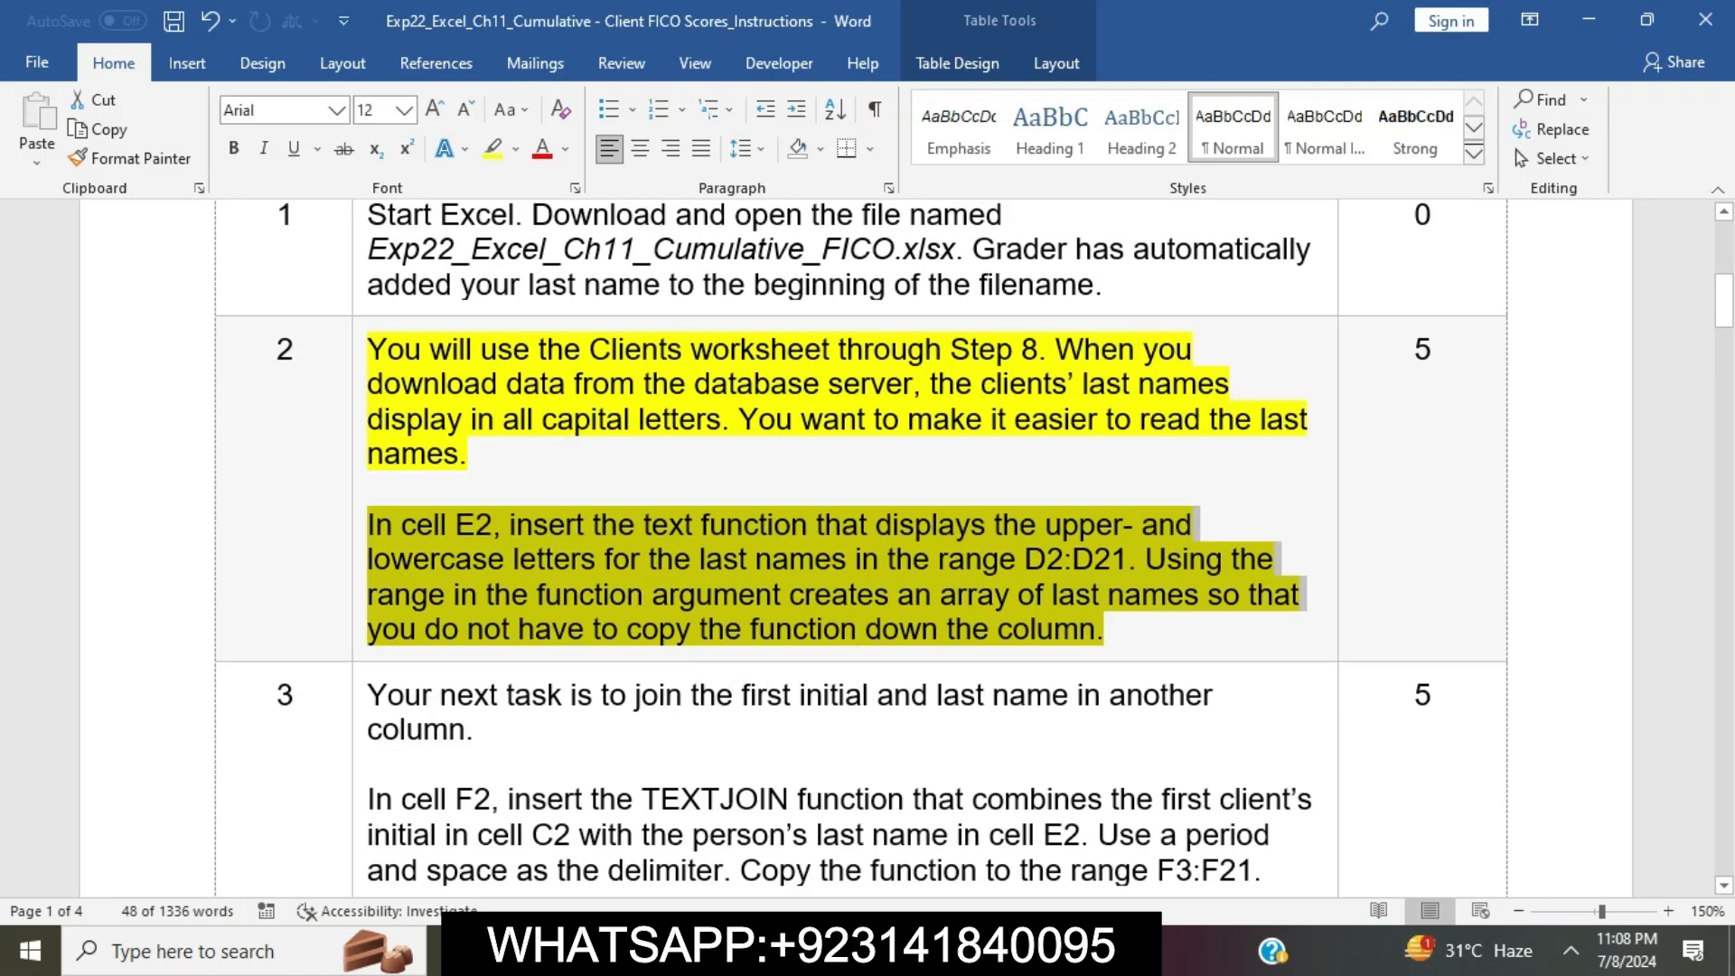
{"action": "left_click", "coordinate": [742, 630]}
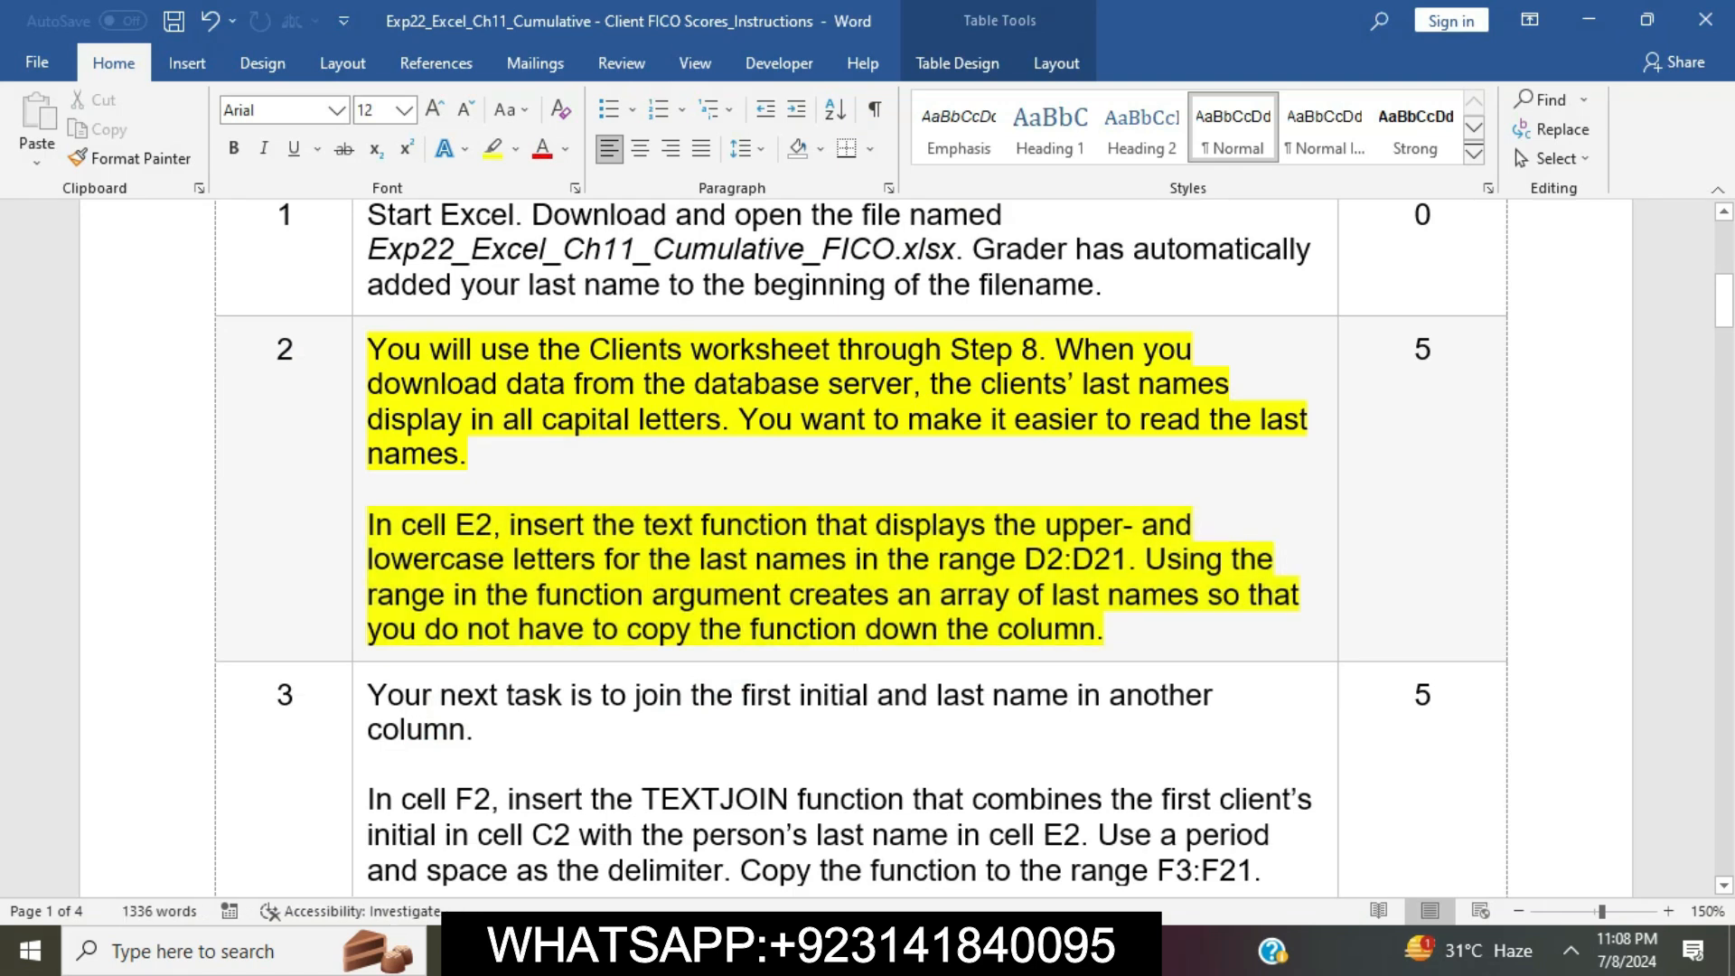
{"action": "left_click", "coordinate": [359, 354]}
{"action": "left_click", "coordinate": [462, 313]}
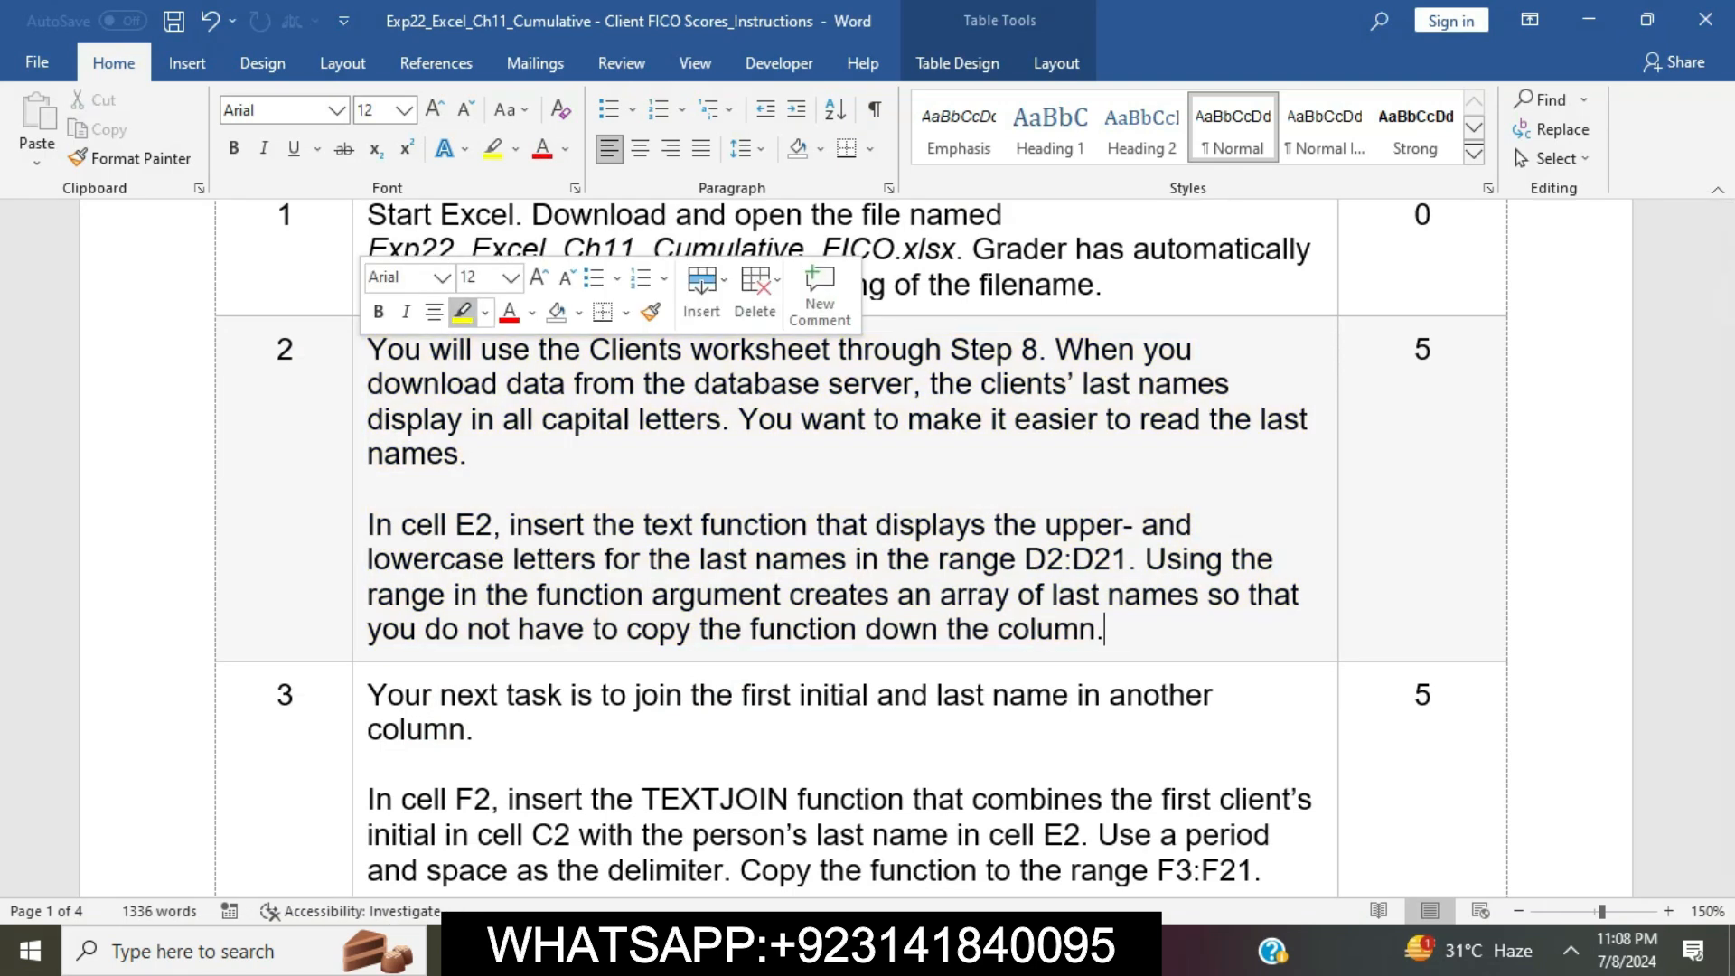
{"action": "left_click", "coordinate": [504, 419]}
Highlight the step 3 instructions in yellow and select the passage describing the TEXTJOIN function for cell F2.
{"action": "scroll", "coordinate": [504, 420], "scroll_direction": "down", "scroll_amount": 2}
{"action": "scroll", "coordinate": [503, 419], "scroll_direction": "down", "scroll_amount": 3}
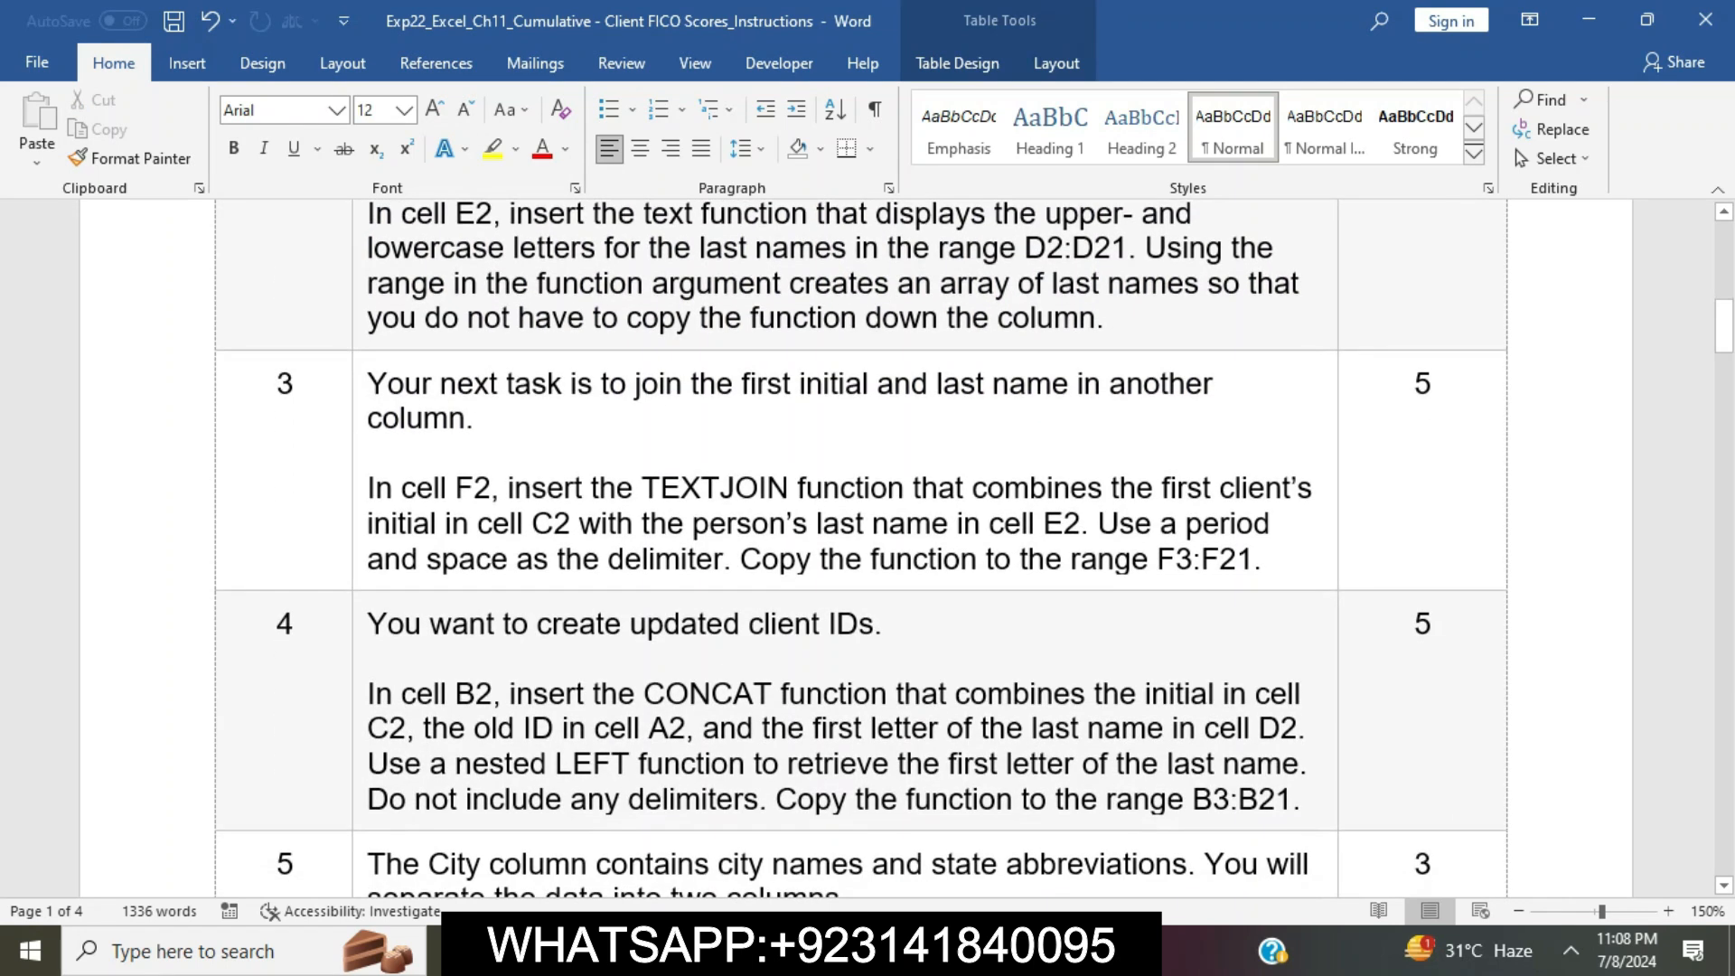
{"action": "left_click", "coordinate": [360, 375]}
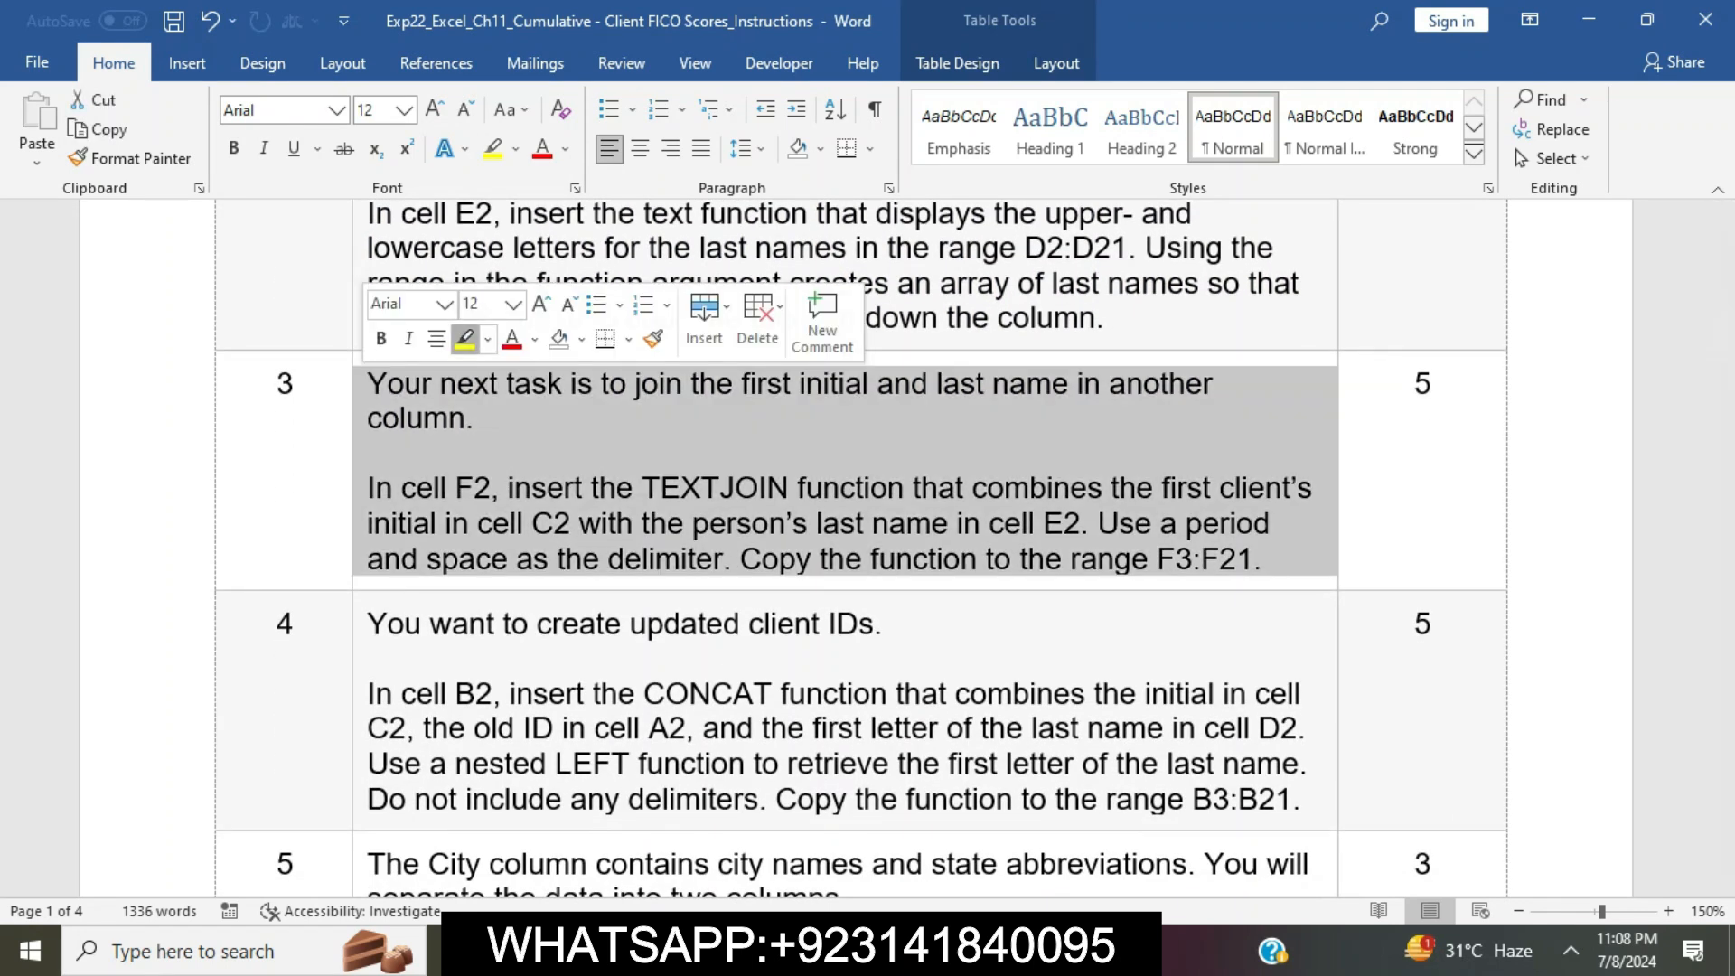
{"action": "left_click", "coordinate": [465, 339]}
{"action": "key", "text": "Right"}
{"action": "left_click", "coordinate": [475, 420]}
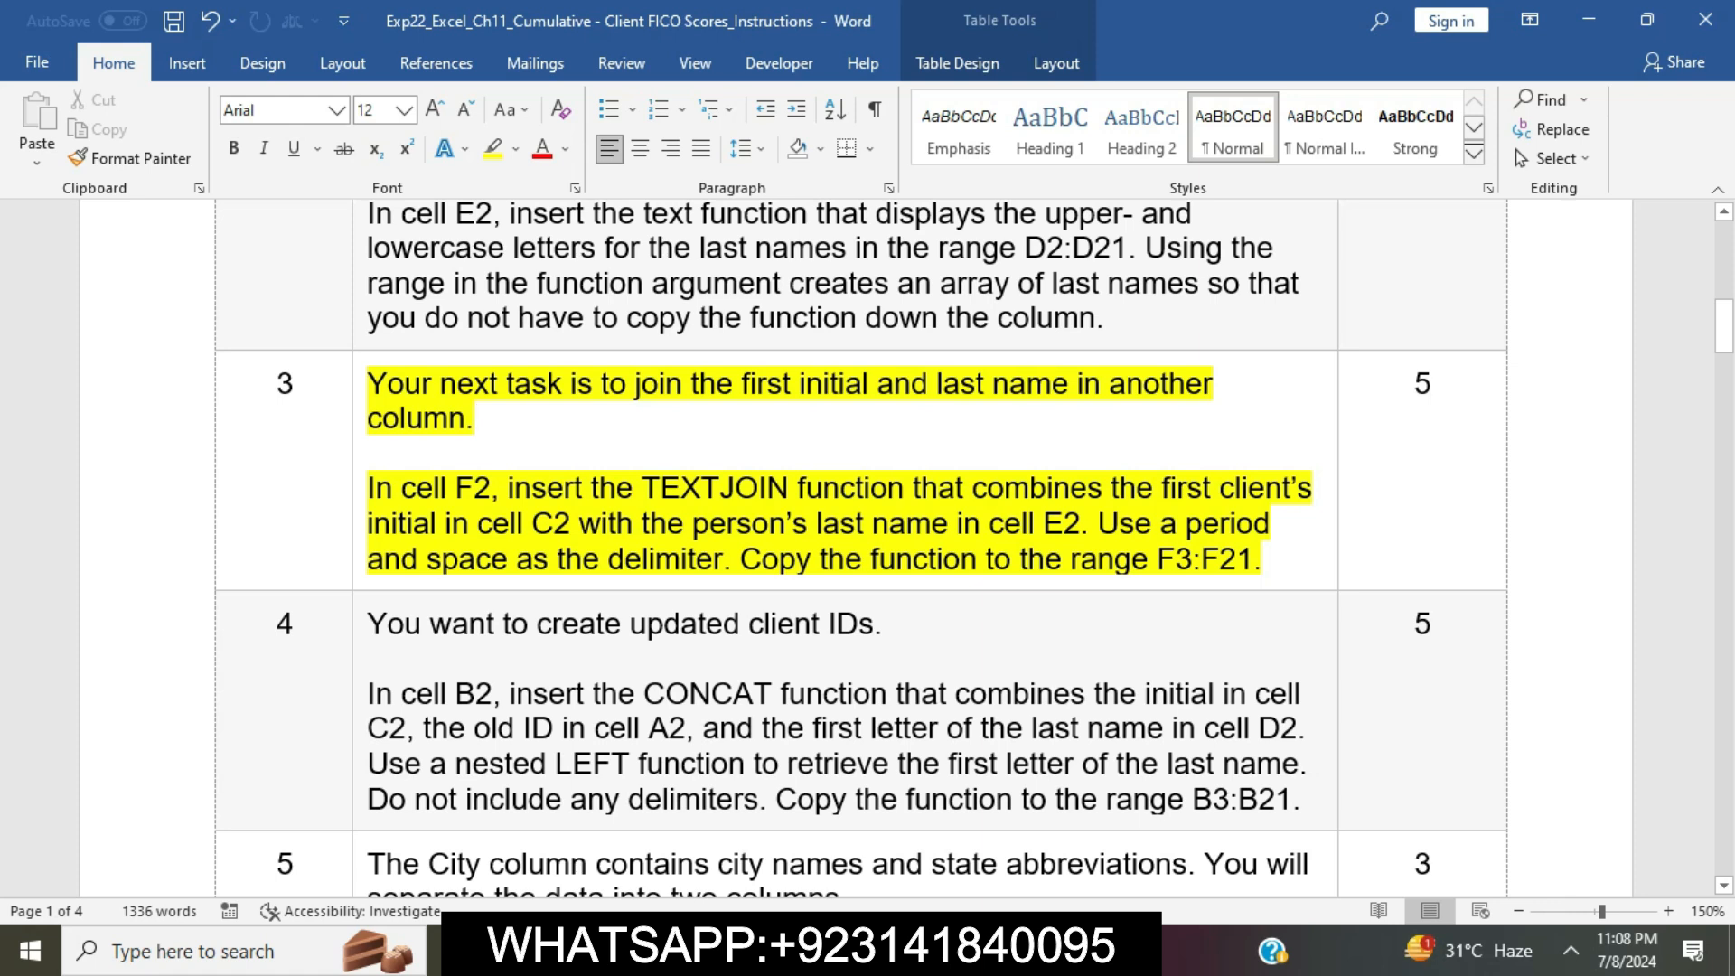
{"action": "left_click_drag", "start_coordinate": [368, 488], "coordinate": [722, 560]}
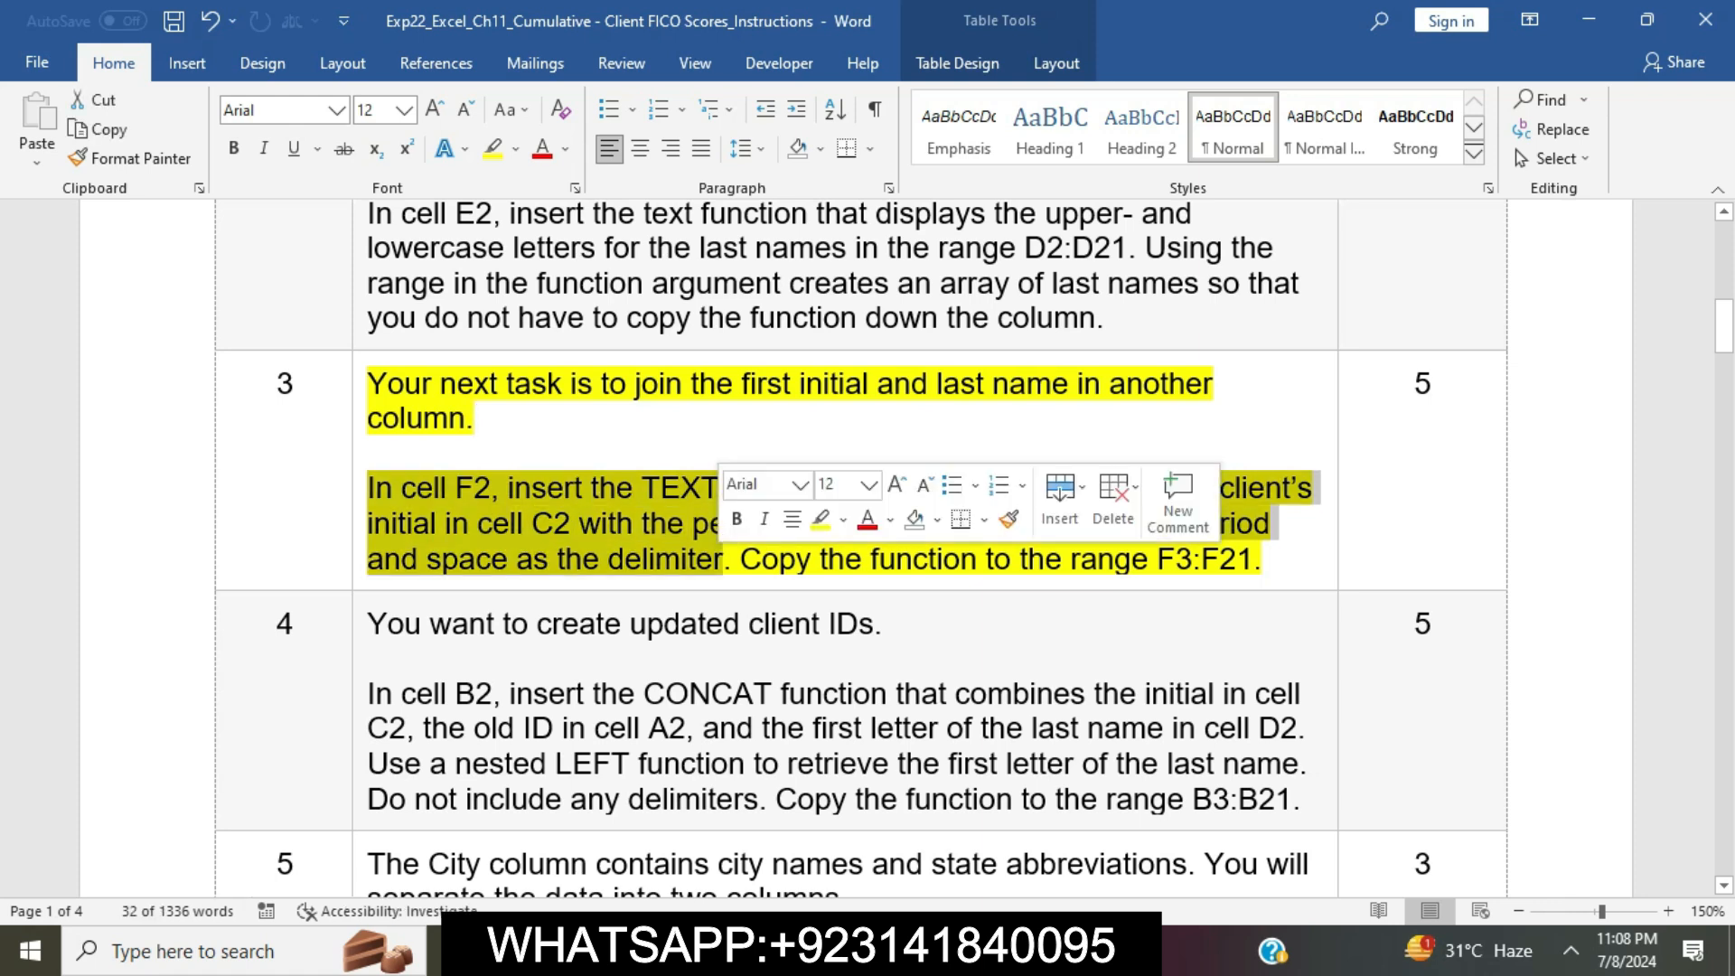
Switch to Excel and enter the formula =TEXTJOIN(".",TRUE,C2,E2) in cell F2 of the Clients worksheet.
{"action": "key", "text": "alt+Tab"}
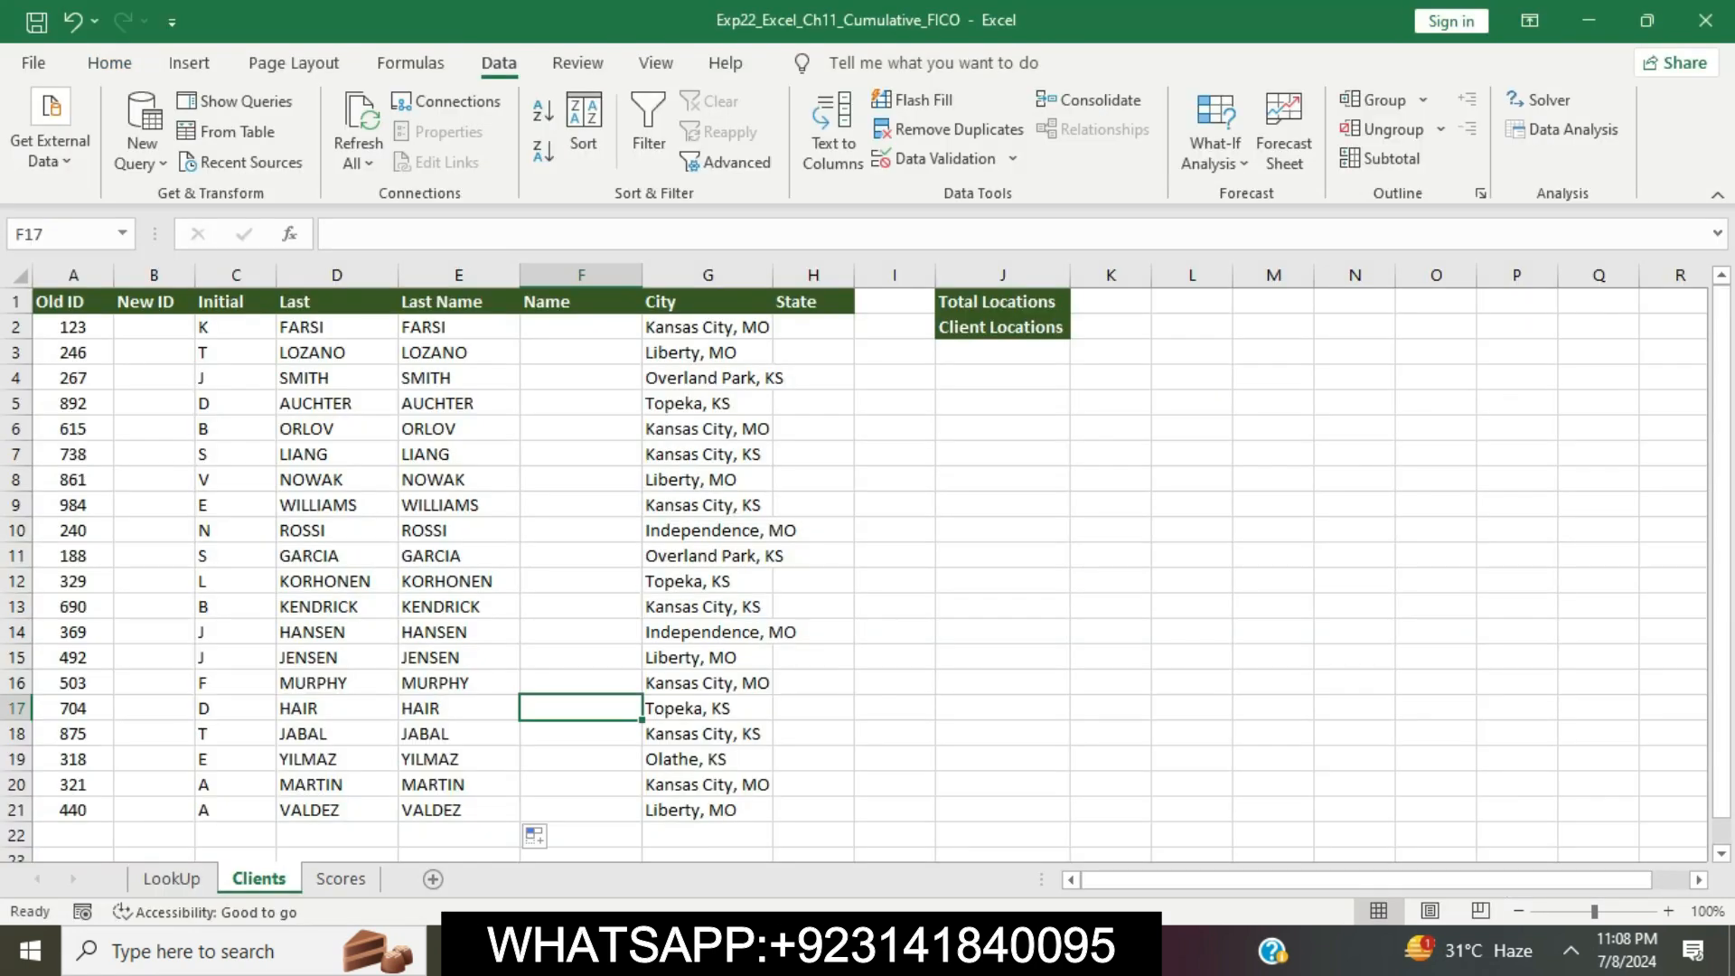
{"action": "left_click", "coordinate": [581, 327]}
{"action": "type", "text": "="}
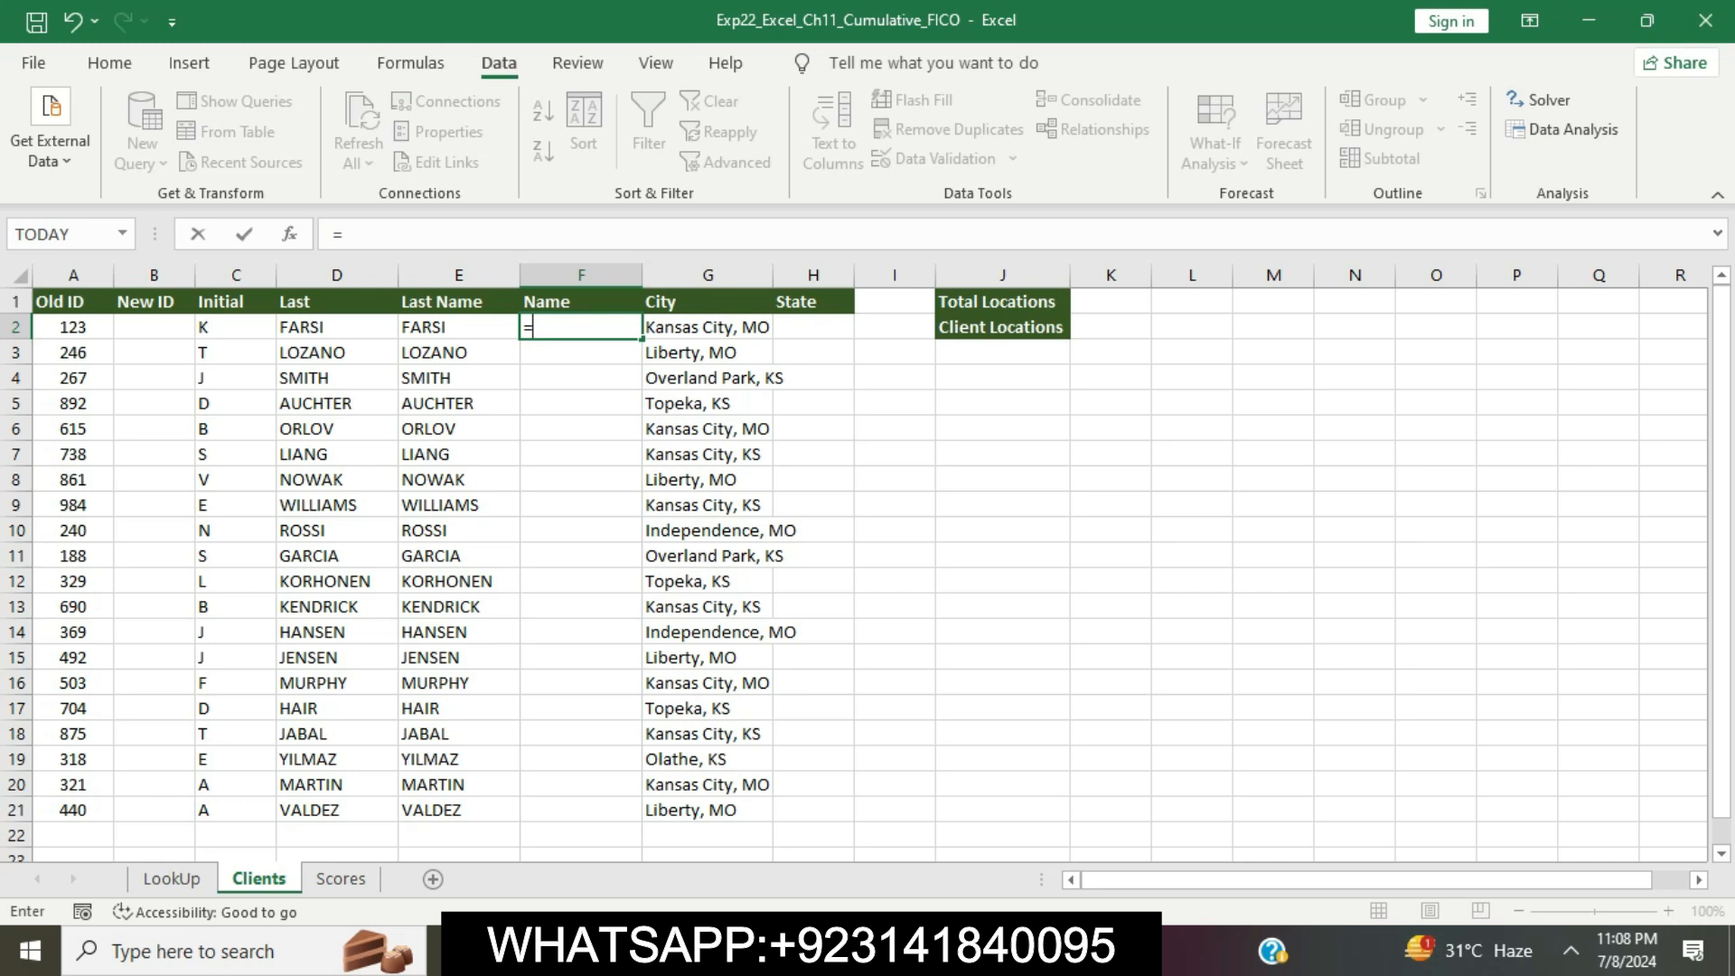
{"action": "type", "text": "TEXT"}
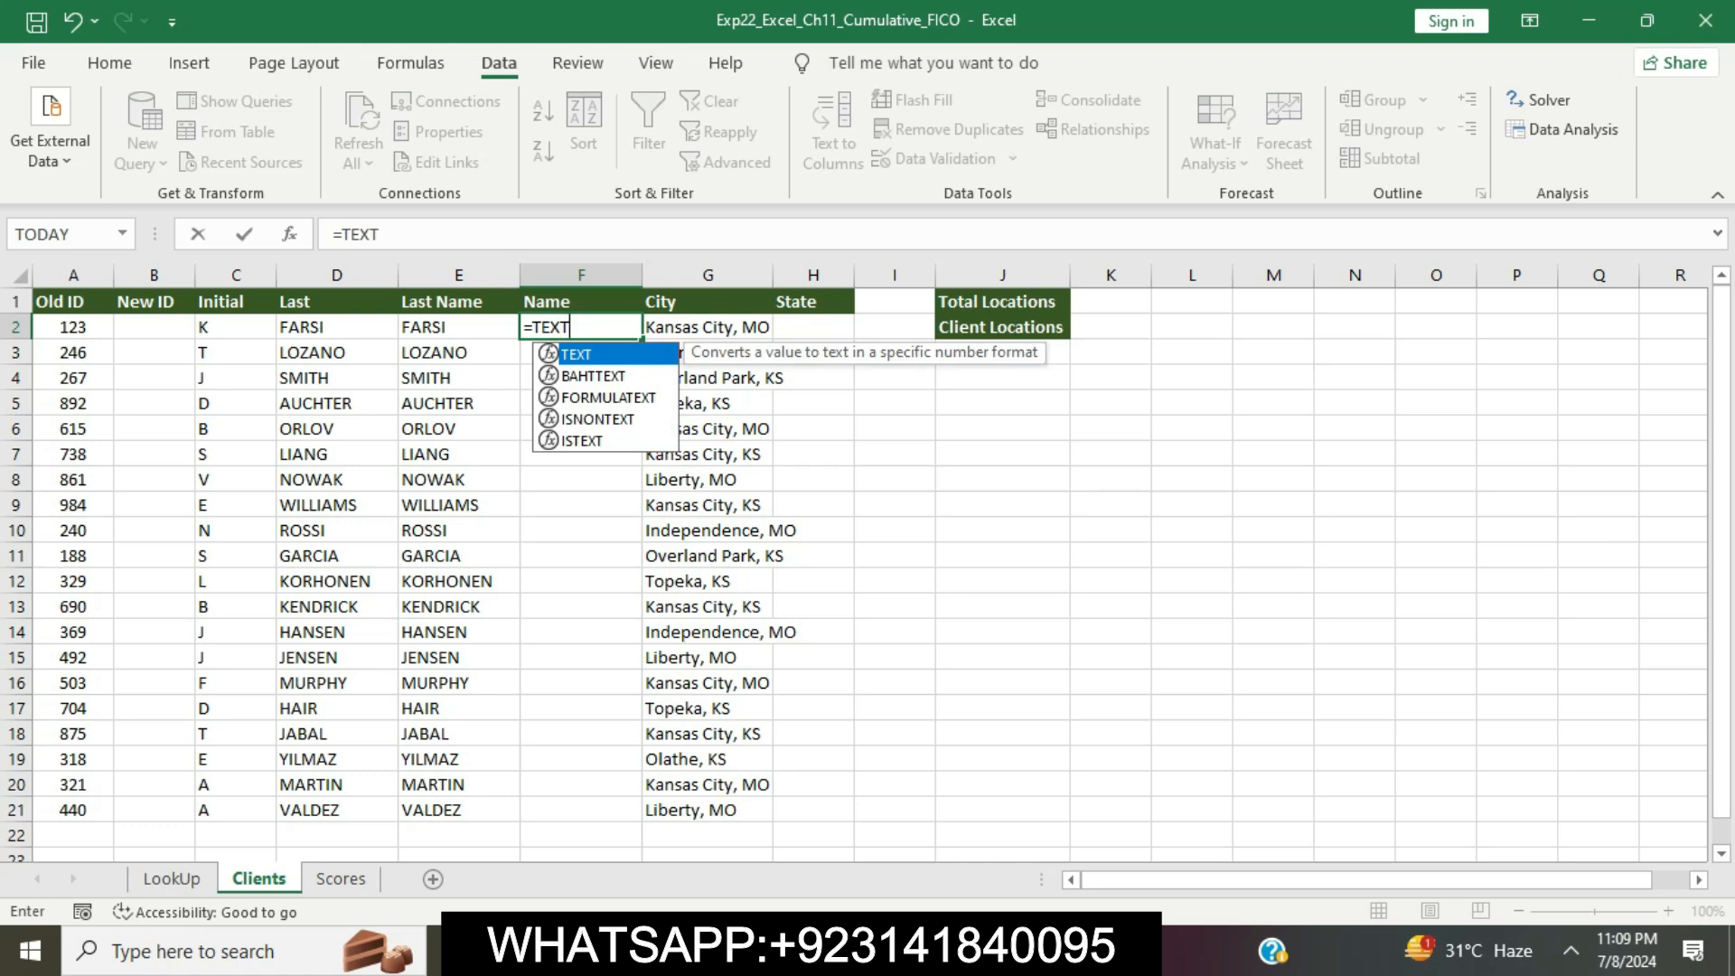
{"action": "type", "text": "JOIN"}
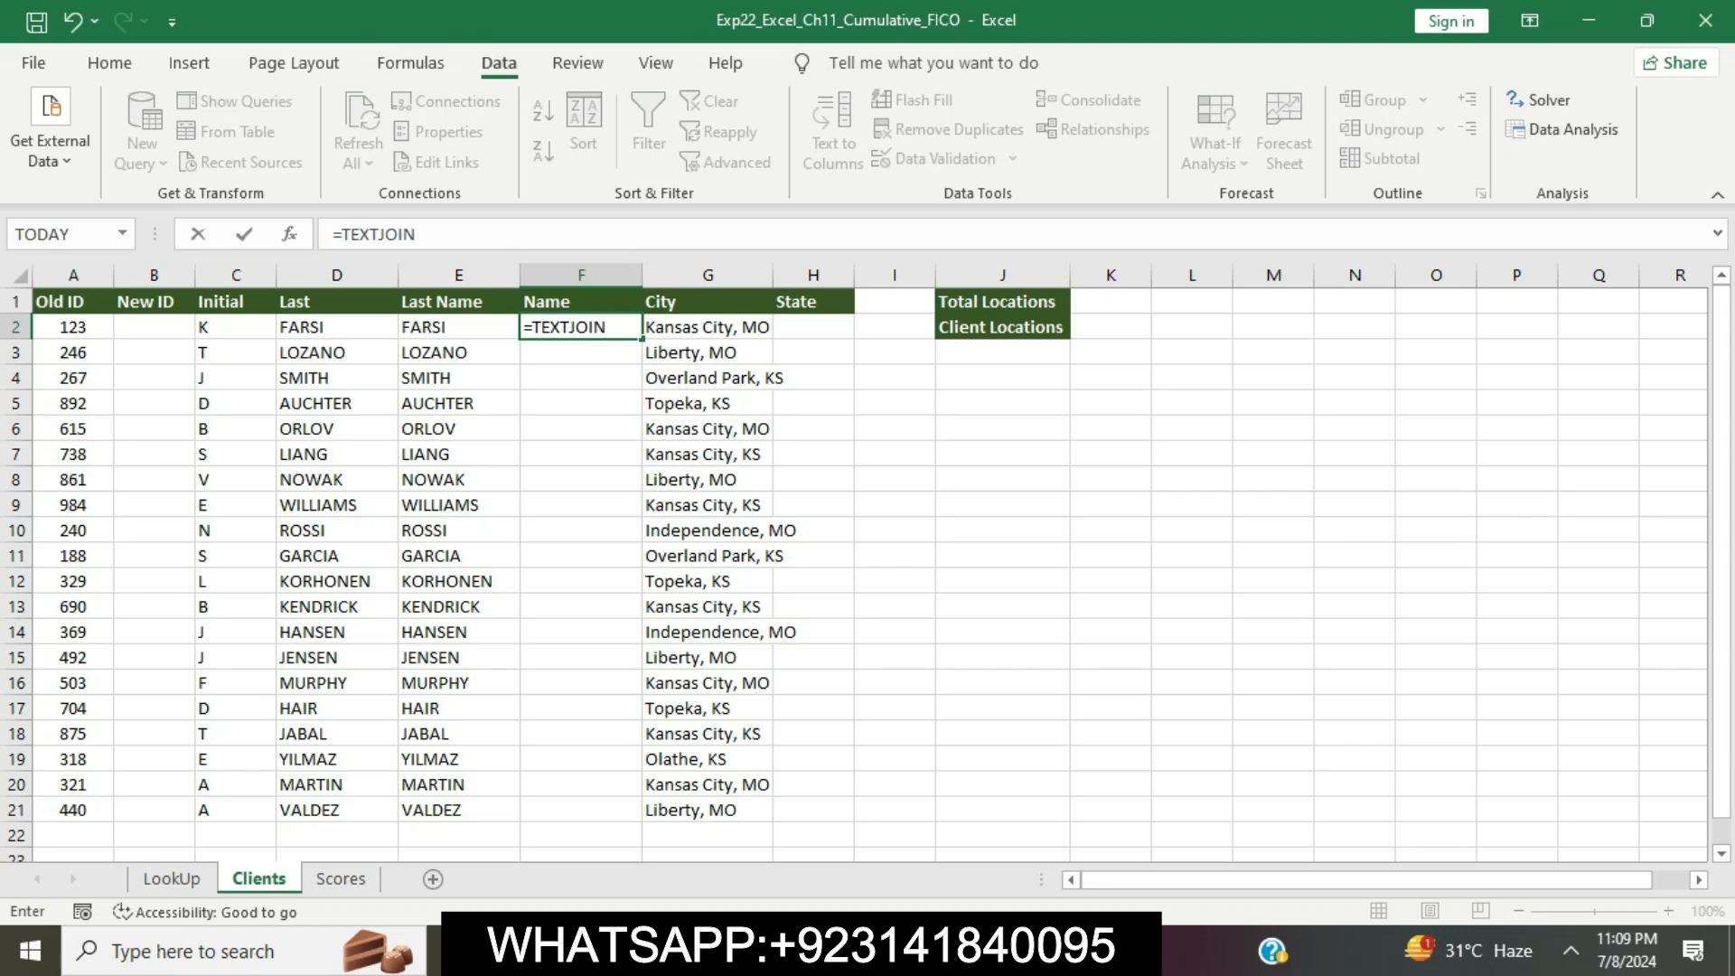
{"action": "type", "text": "(\".\",TRU"}
{"action": "type", "text": "E"}
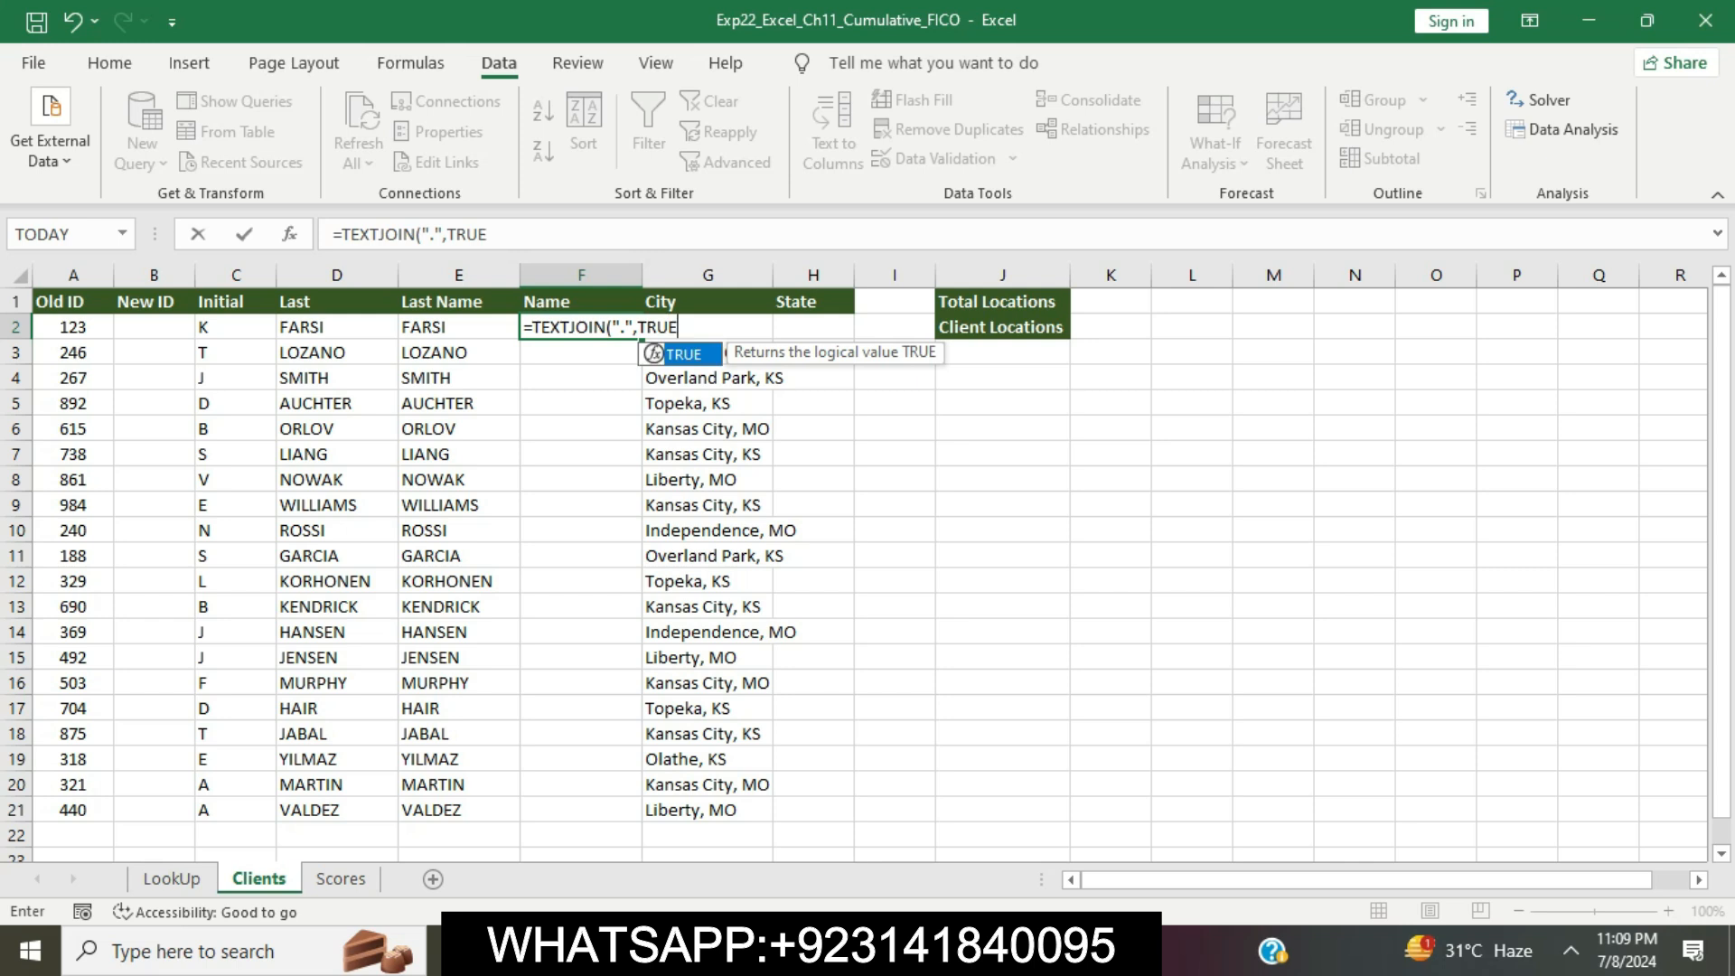
{"action": "type", "text": ",C"}
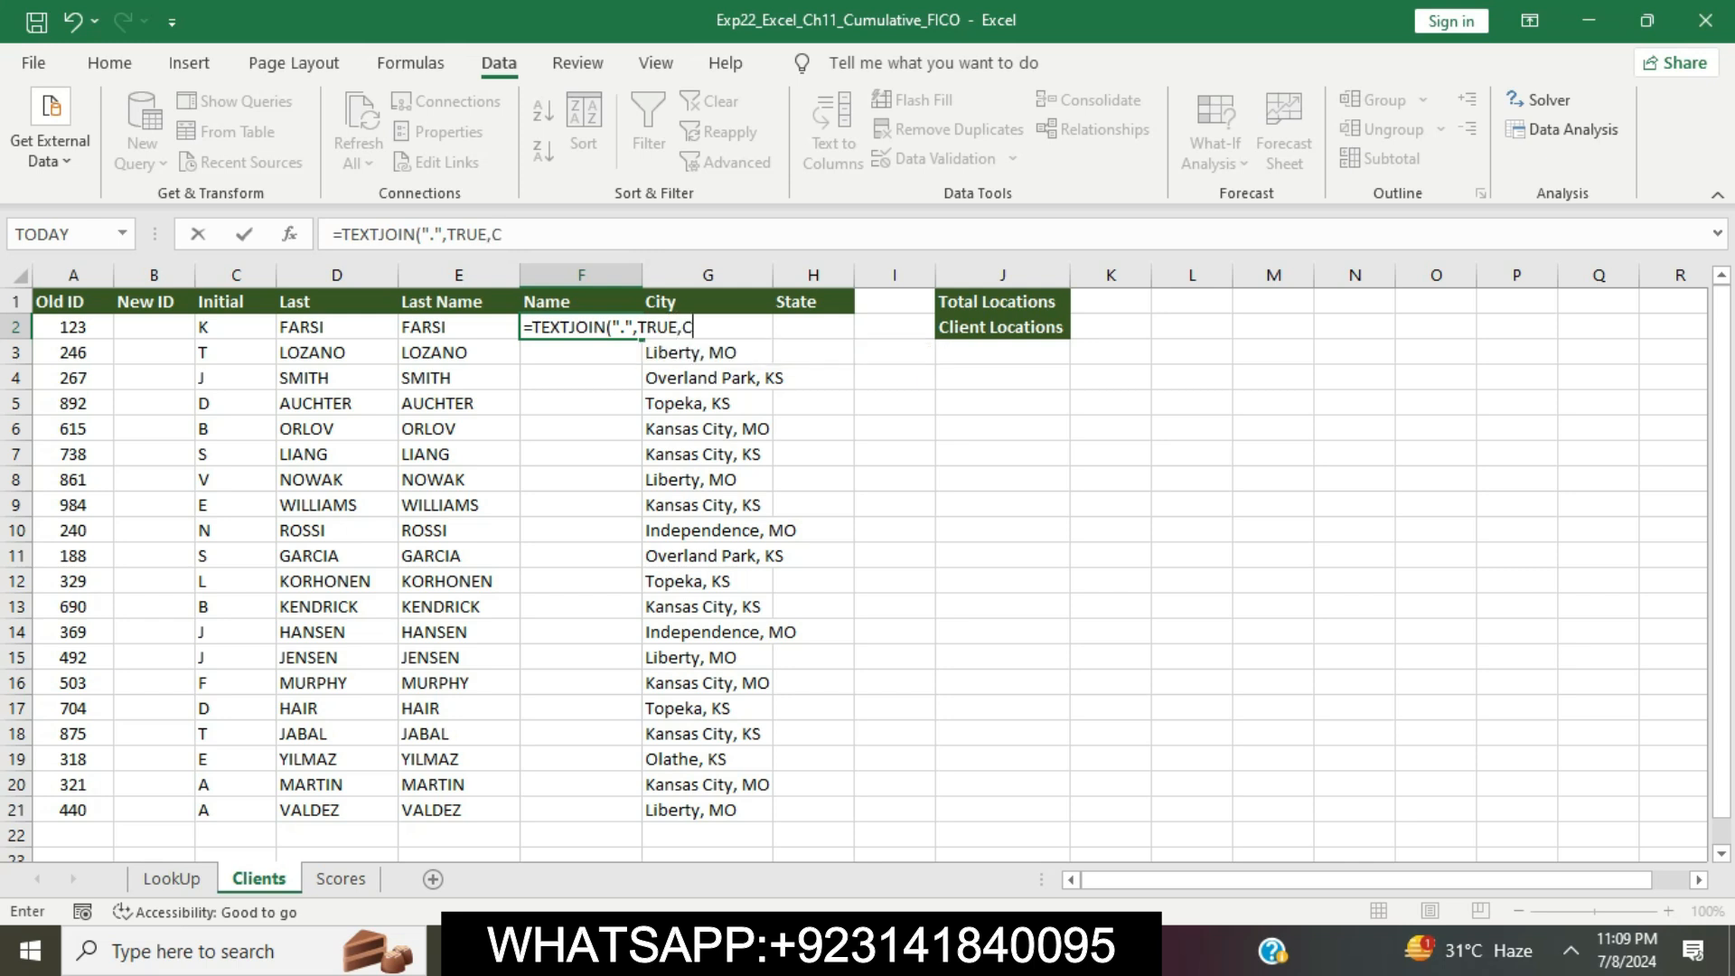
{"action": "type", "text": "2"}
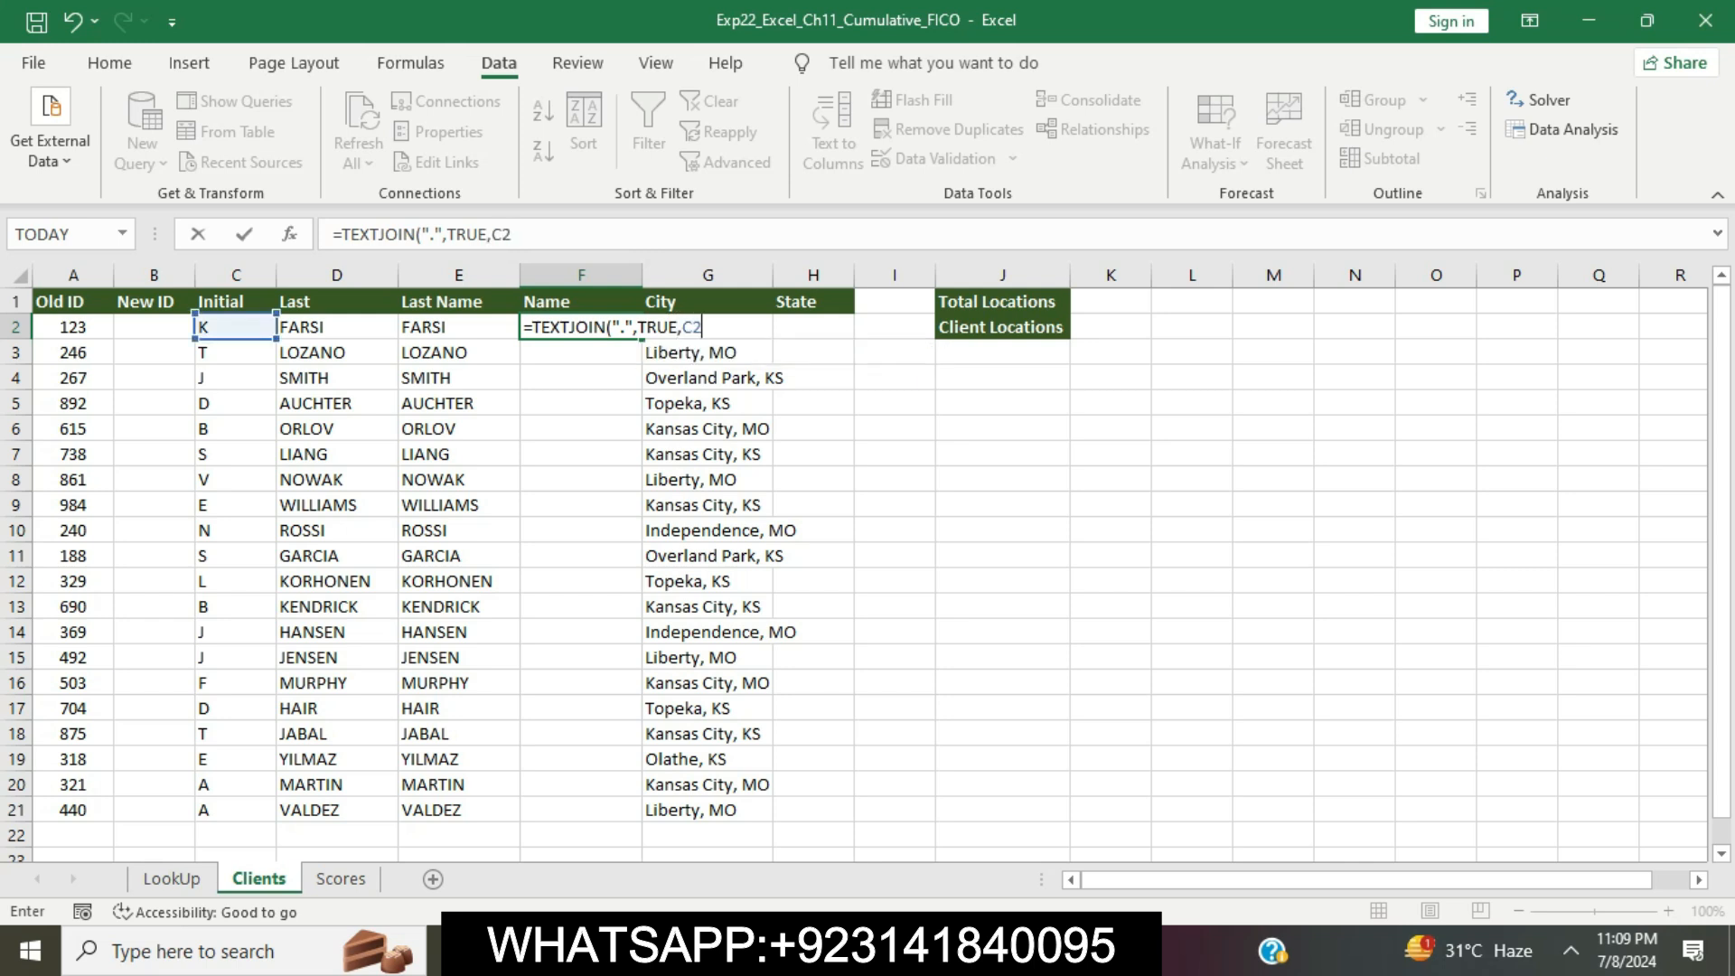
{"action": "type", "text": ",E2"}
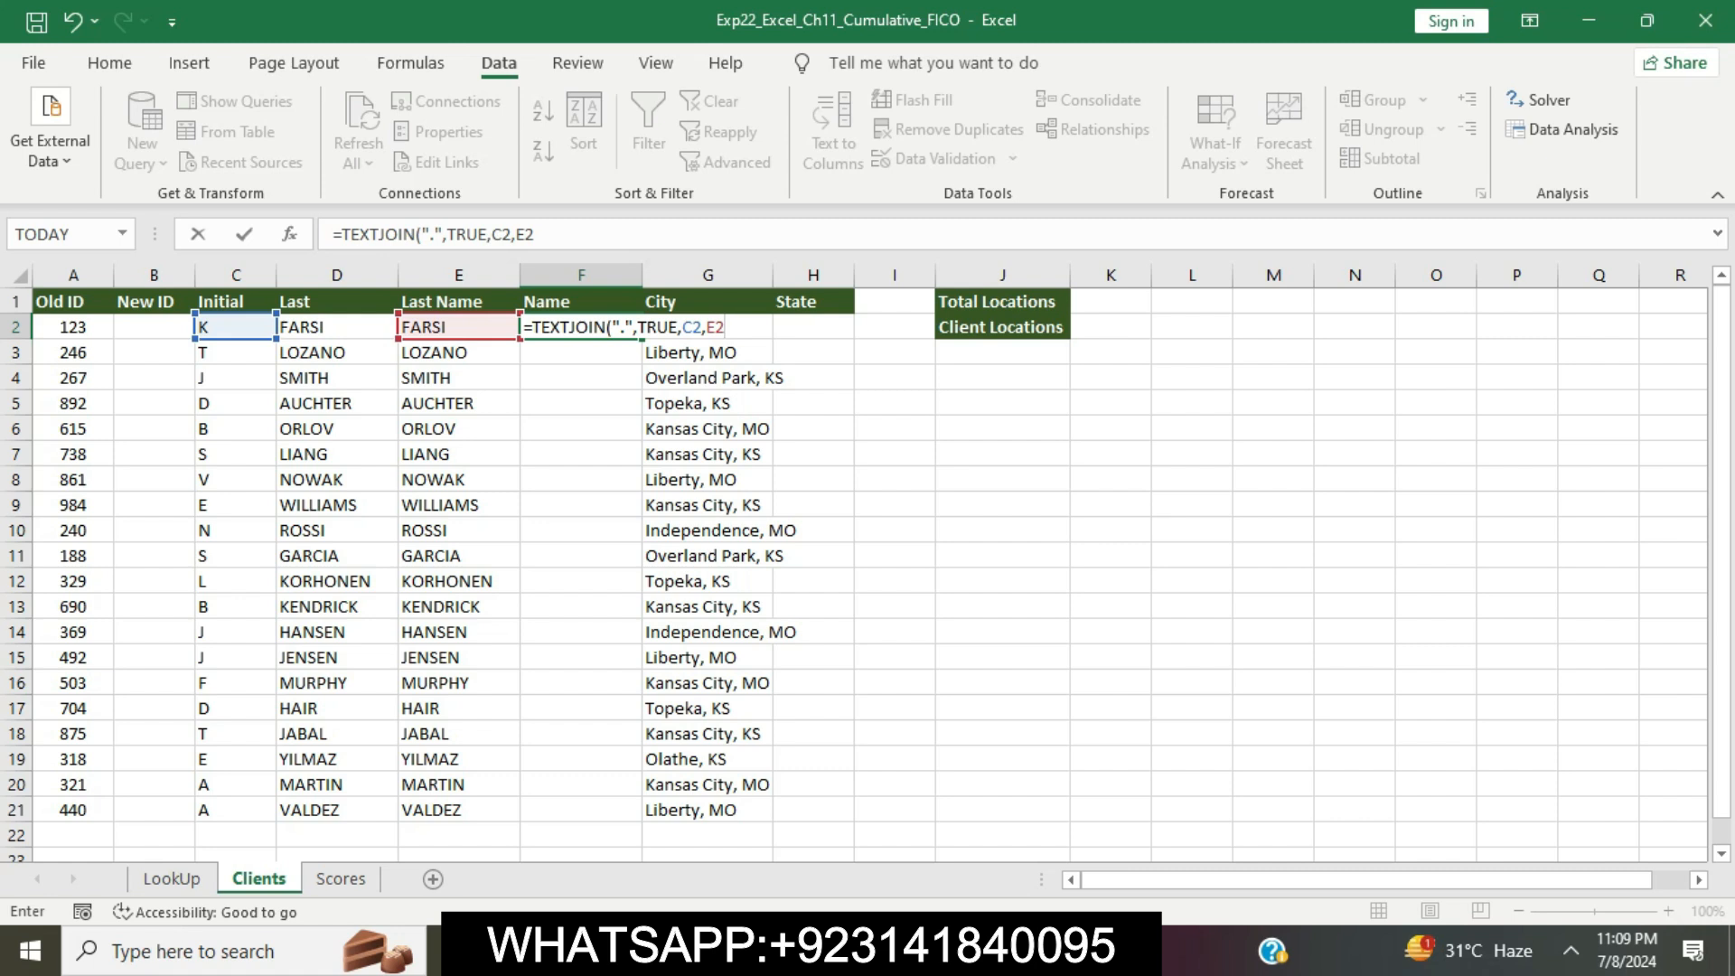
{"action": "type", "text": ")"}
{"action": "key", "text": "Return"}
Copy the Name formula from cell F2 down through F21.
{"action": "left_click", "coordinate": [581, 326]}
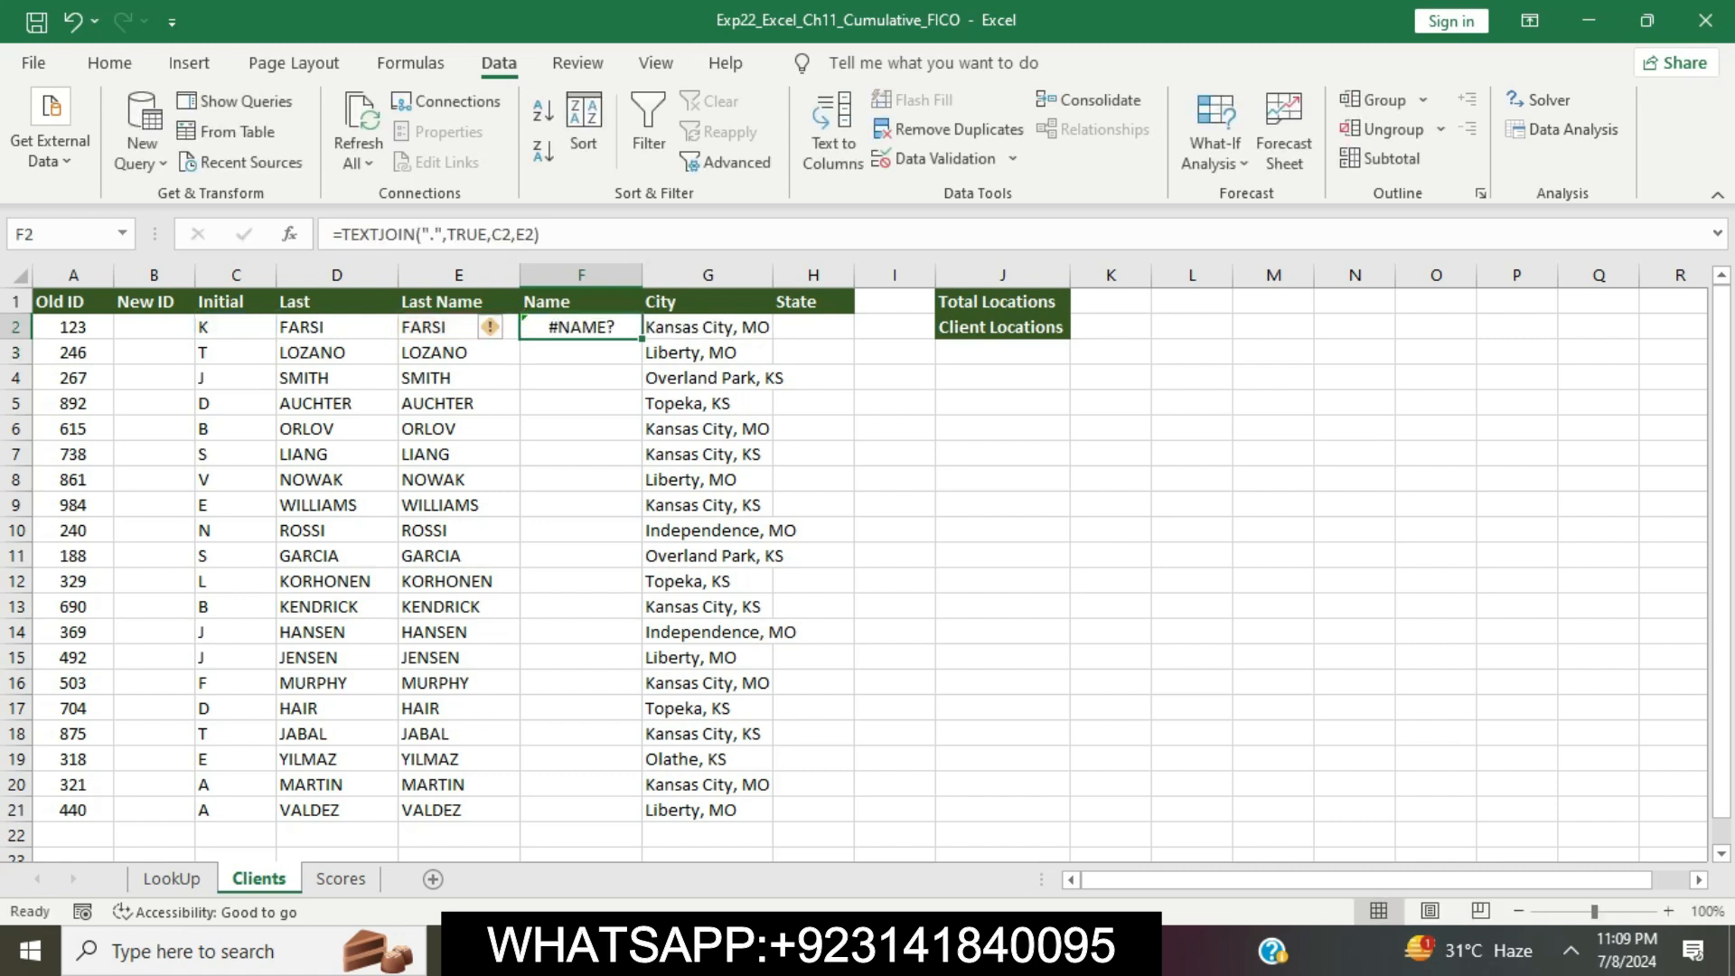
{"action": "left_click_drag", "start_coordinate": [642, 338], "coordinate": [642, 818]}
{"action": "left_click", "coordinate": [813, 808]}
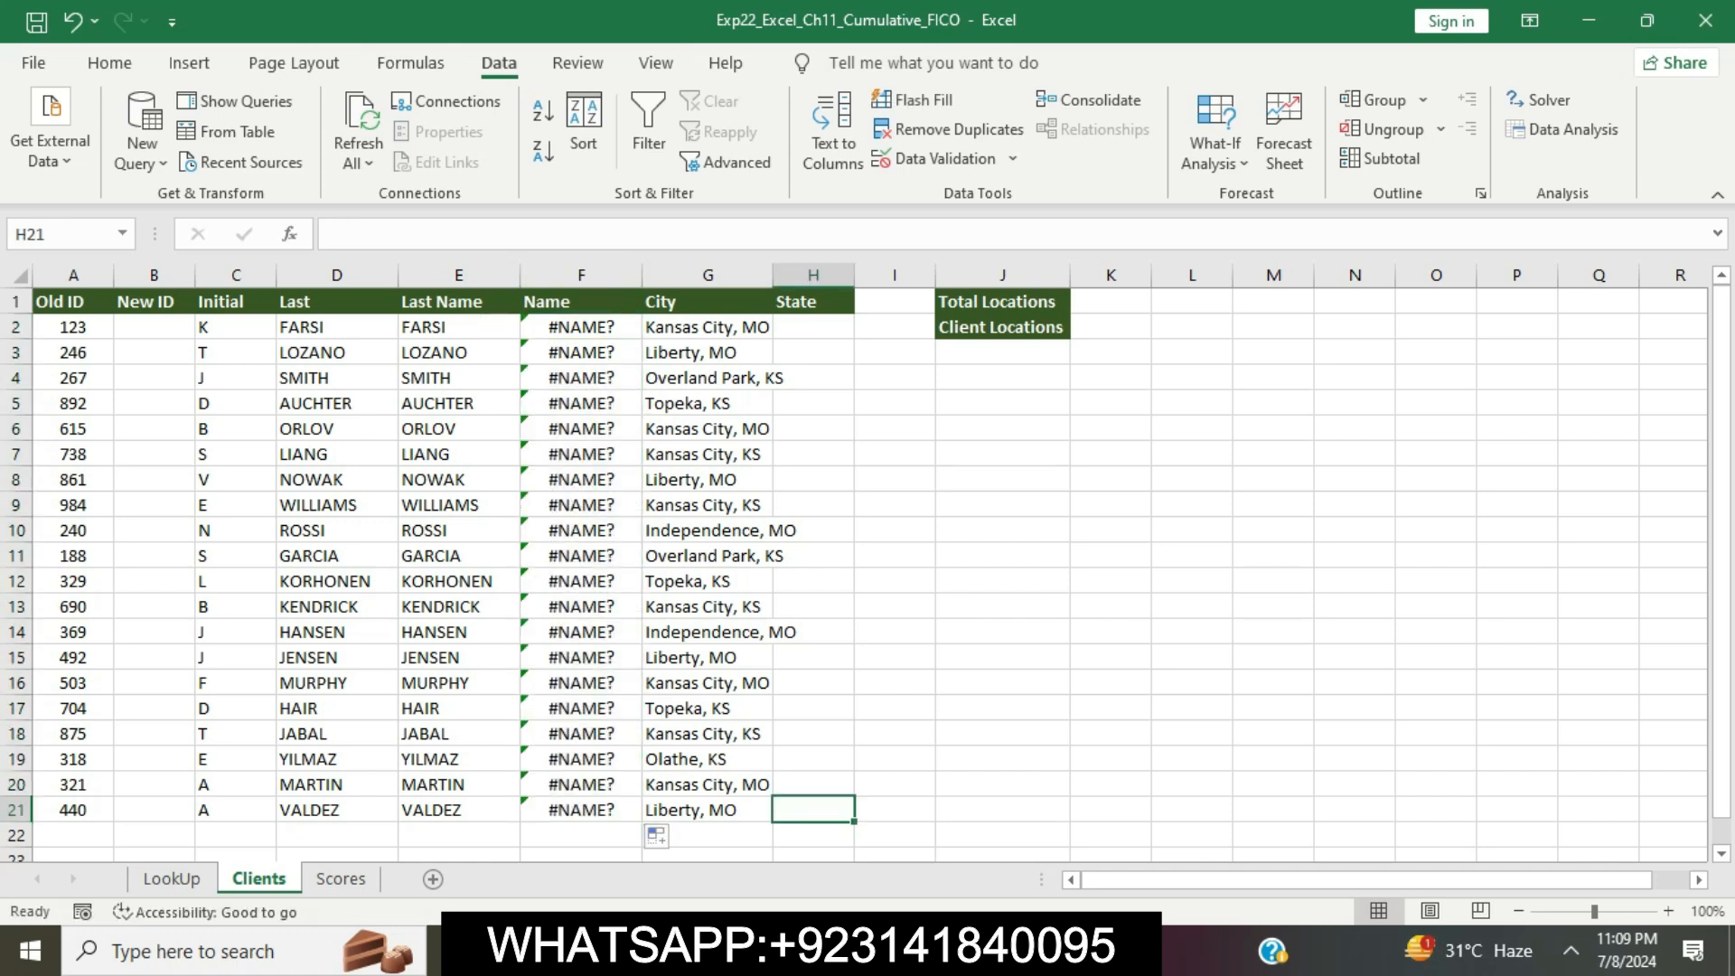
Switch to the Word instructions and remove the yellow highlight from step 3.
{"action": "key", "text": "alt+Tab"}
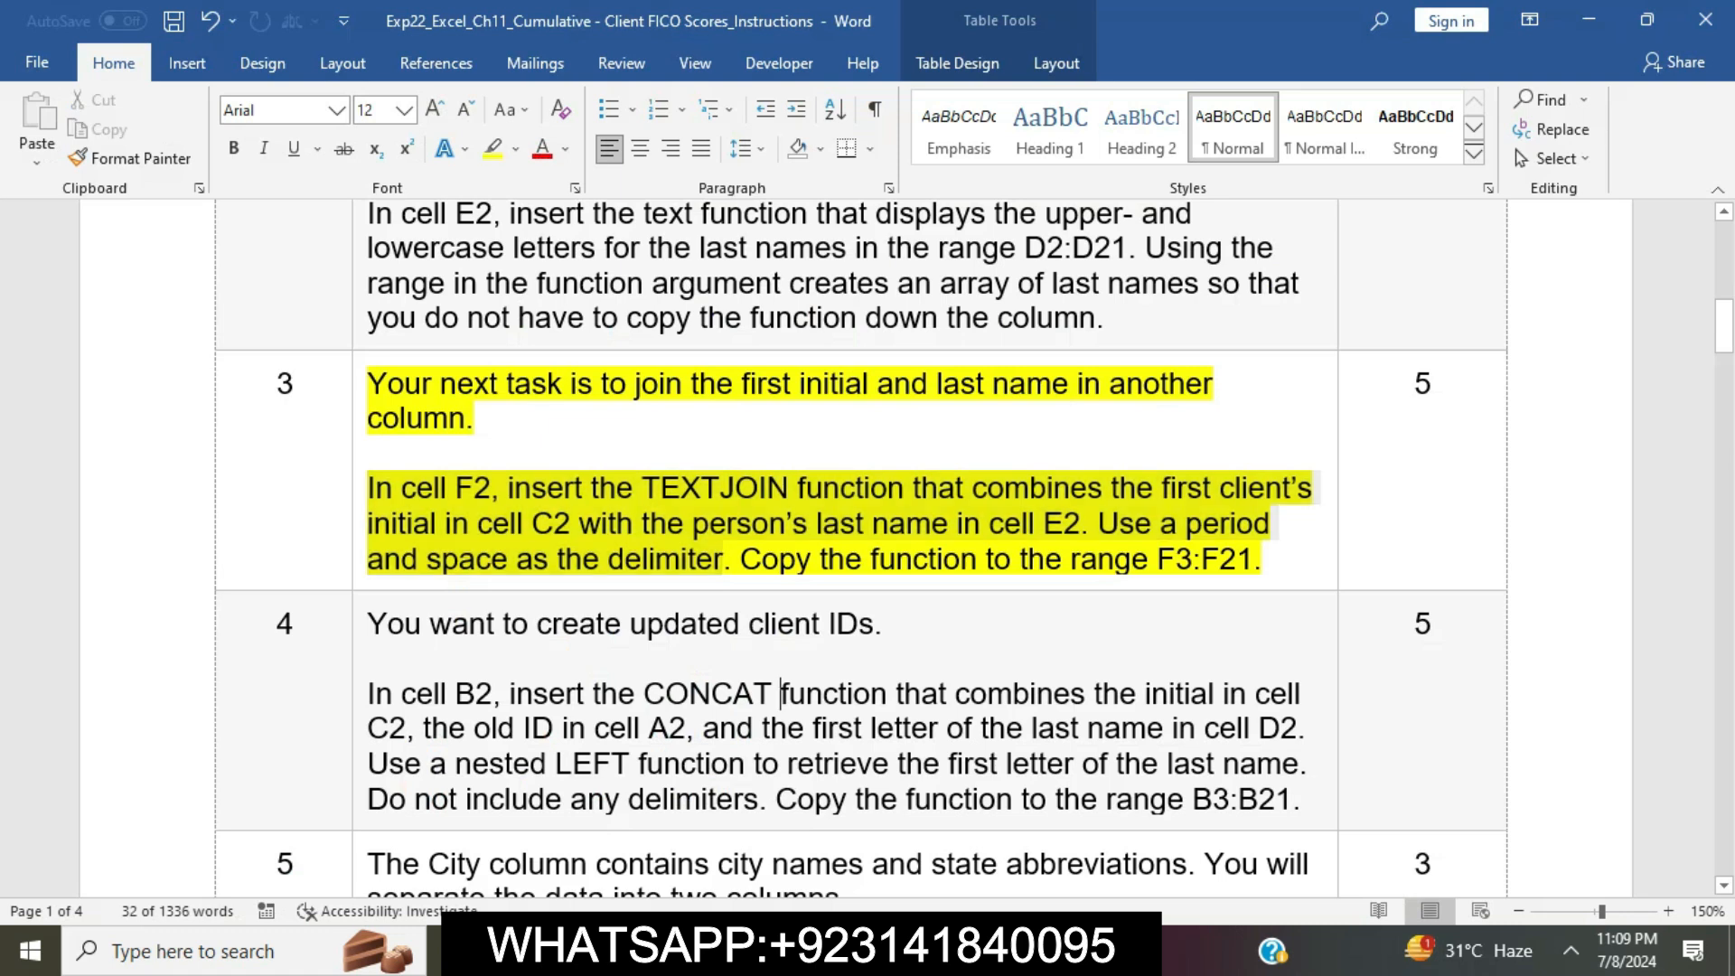
{"action": "scroll", "coordinate": [841, 542], "scroll_direction": "down", "scroll_amount": 1}
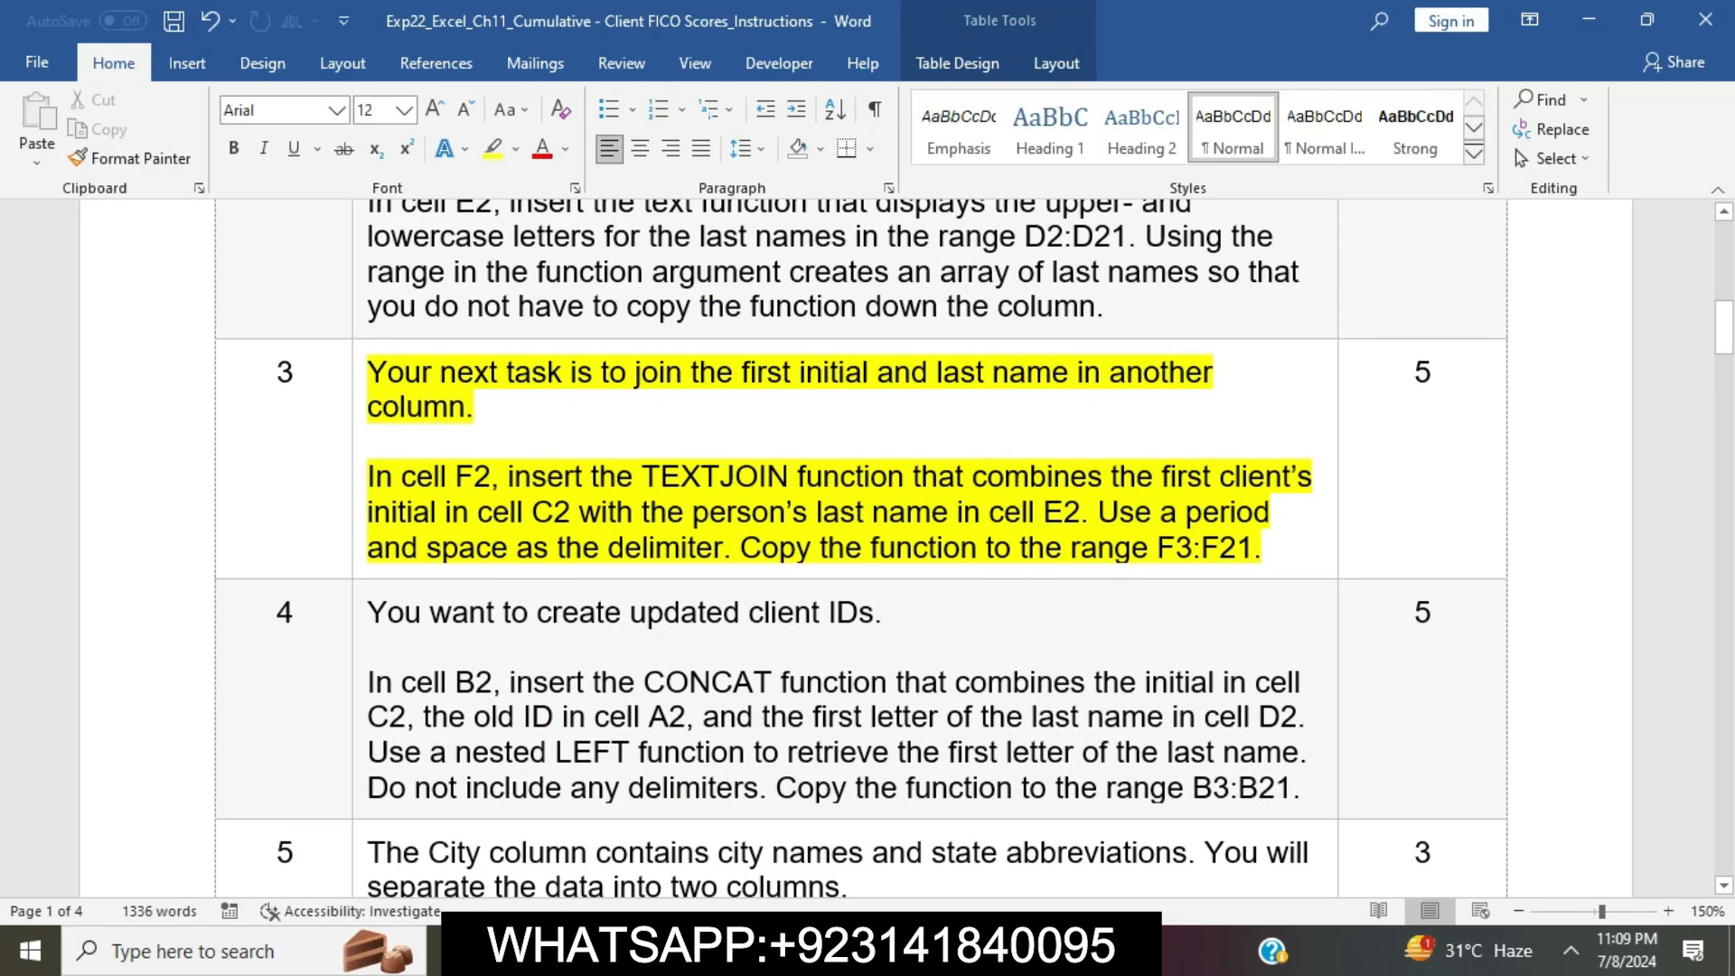
{"action": "left_click_drag", "start_coordinate": [368, 371], "coordinate": [1263, 547]}
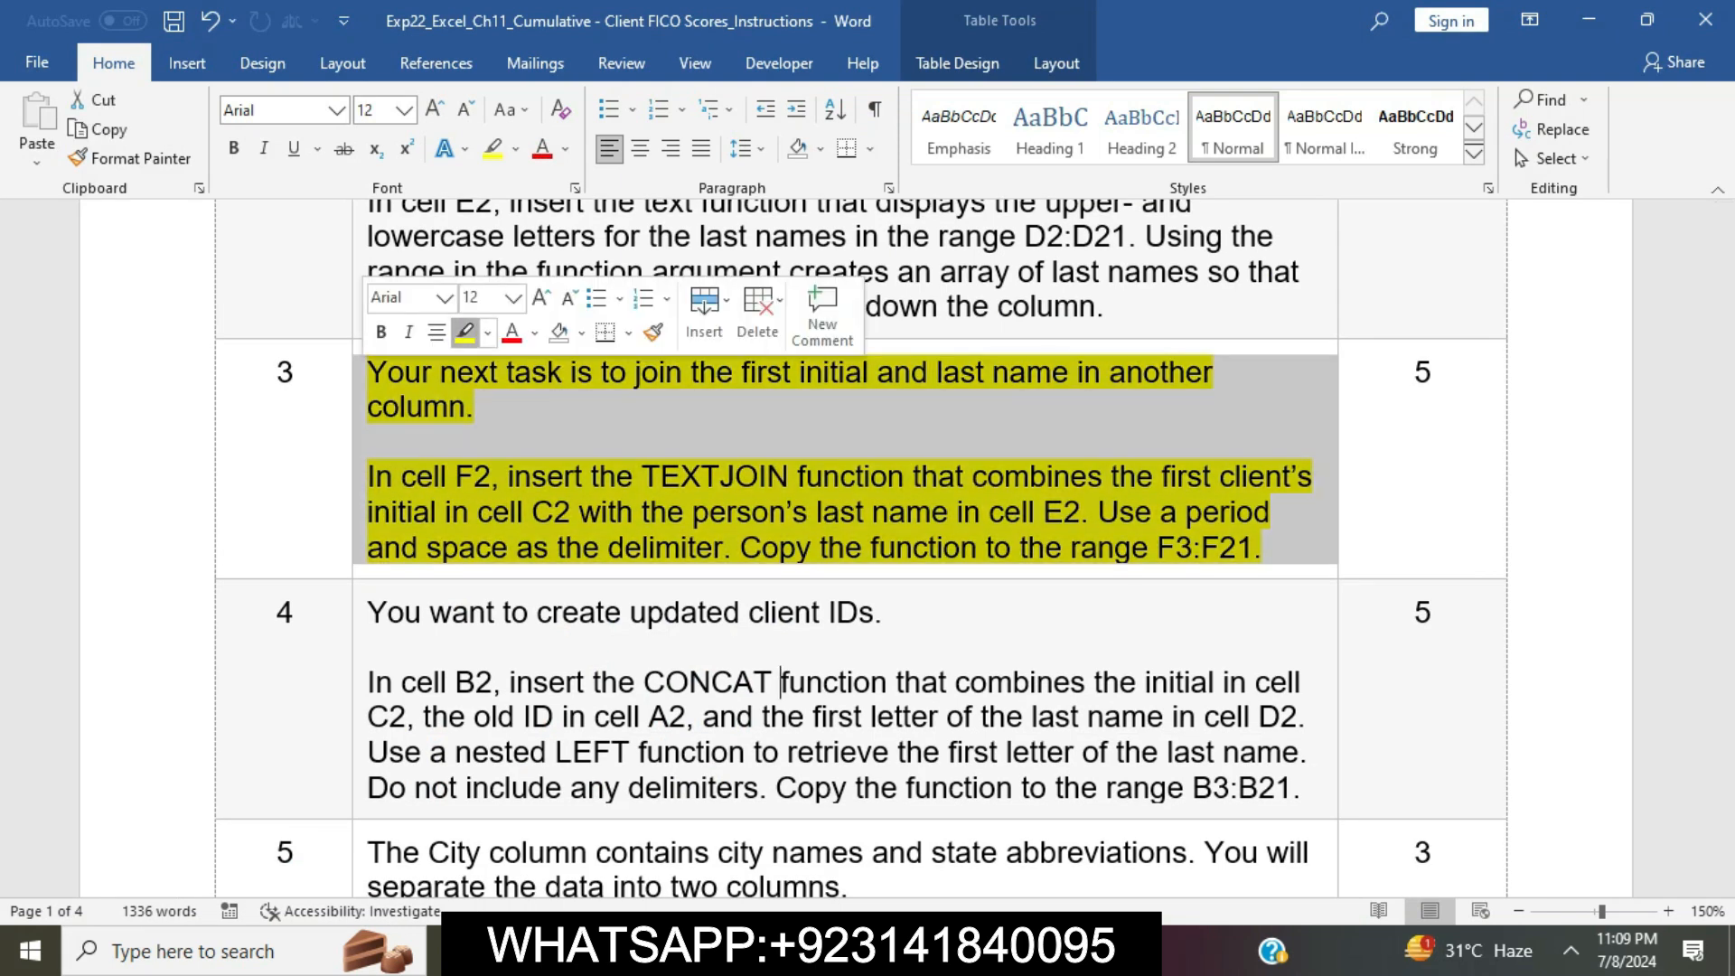
{"action": "left_click", "coordinate": [492, 149]}
Highlight the step 4 instructions in yellow and select the passage describing the CONCAT function for cell B2.
{"action": "scroll", "coordinate": [858, 542], "scroll_direction": "down", "scroll_amount": 3}
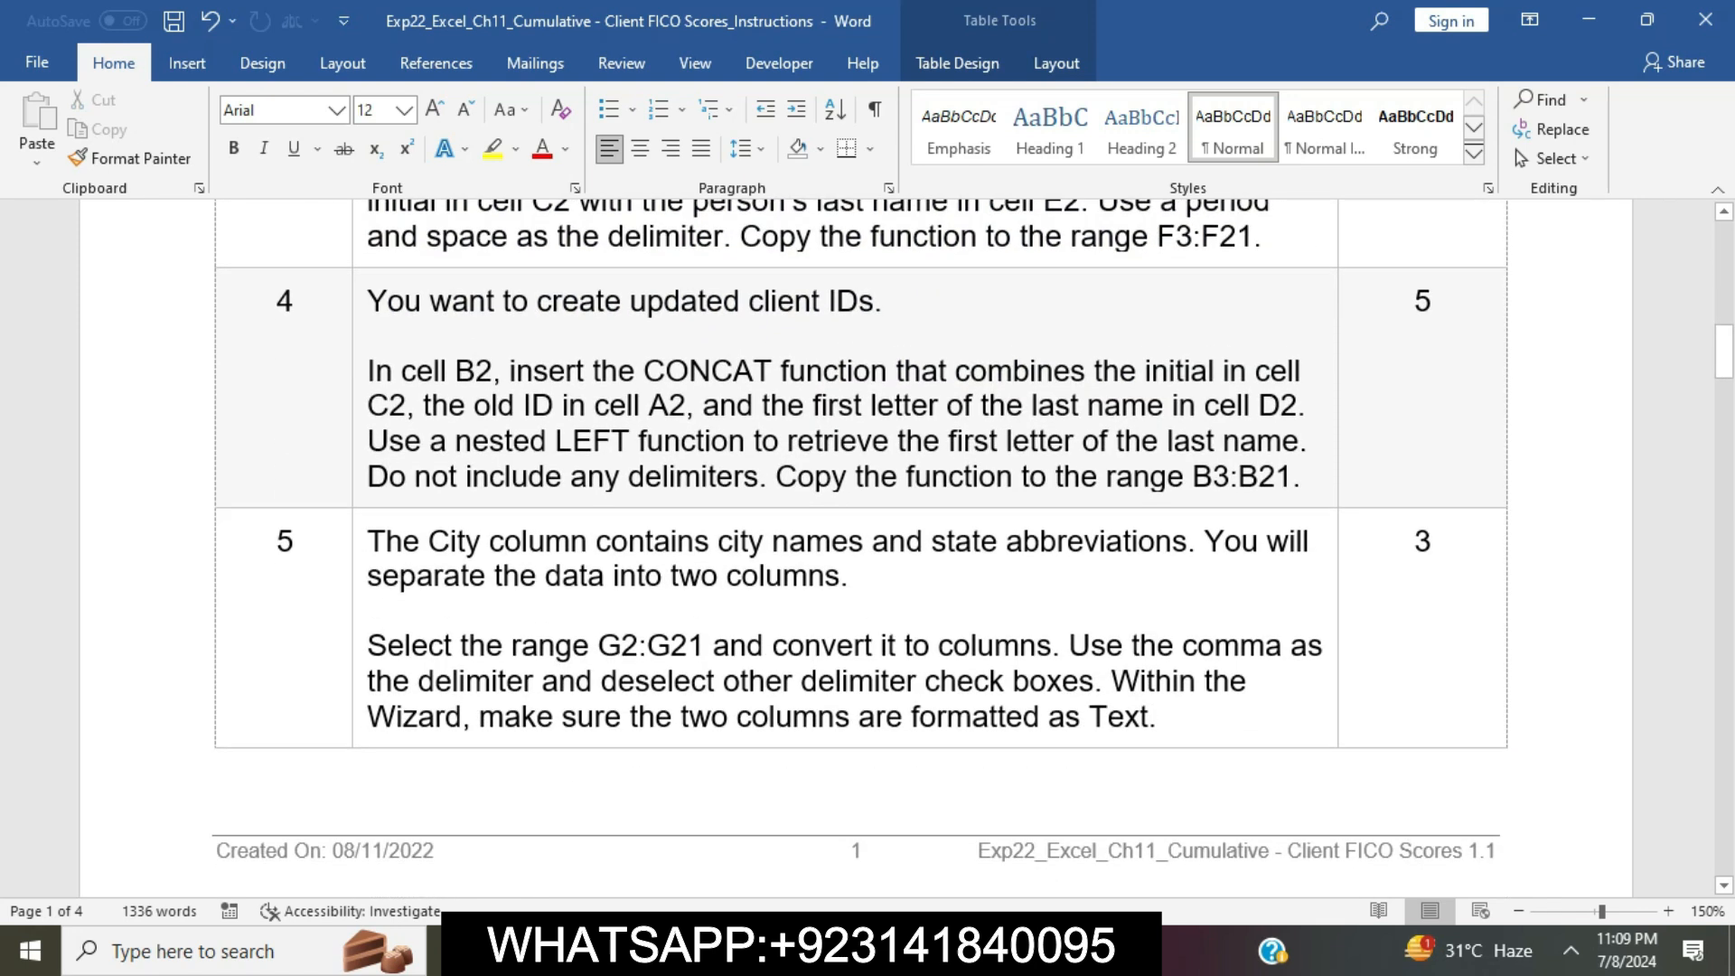
{"action": "left_click_drag", "start_coordinate": [368, 301], "coordinate": [1302, 476]}
{"action": "left_click", "coordinate": [462, 262]}
{"action": "left_click", "coordinate": [495, 371]}
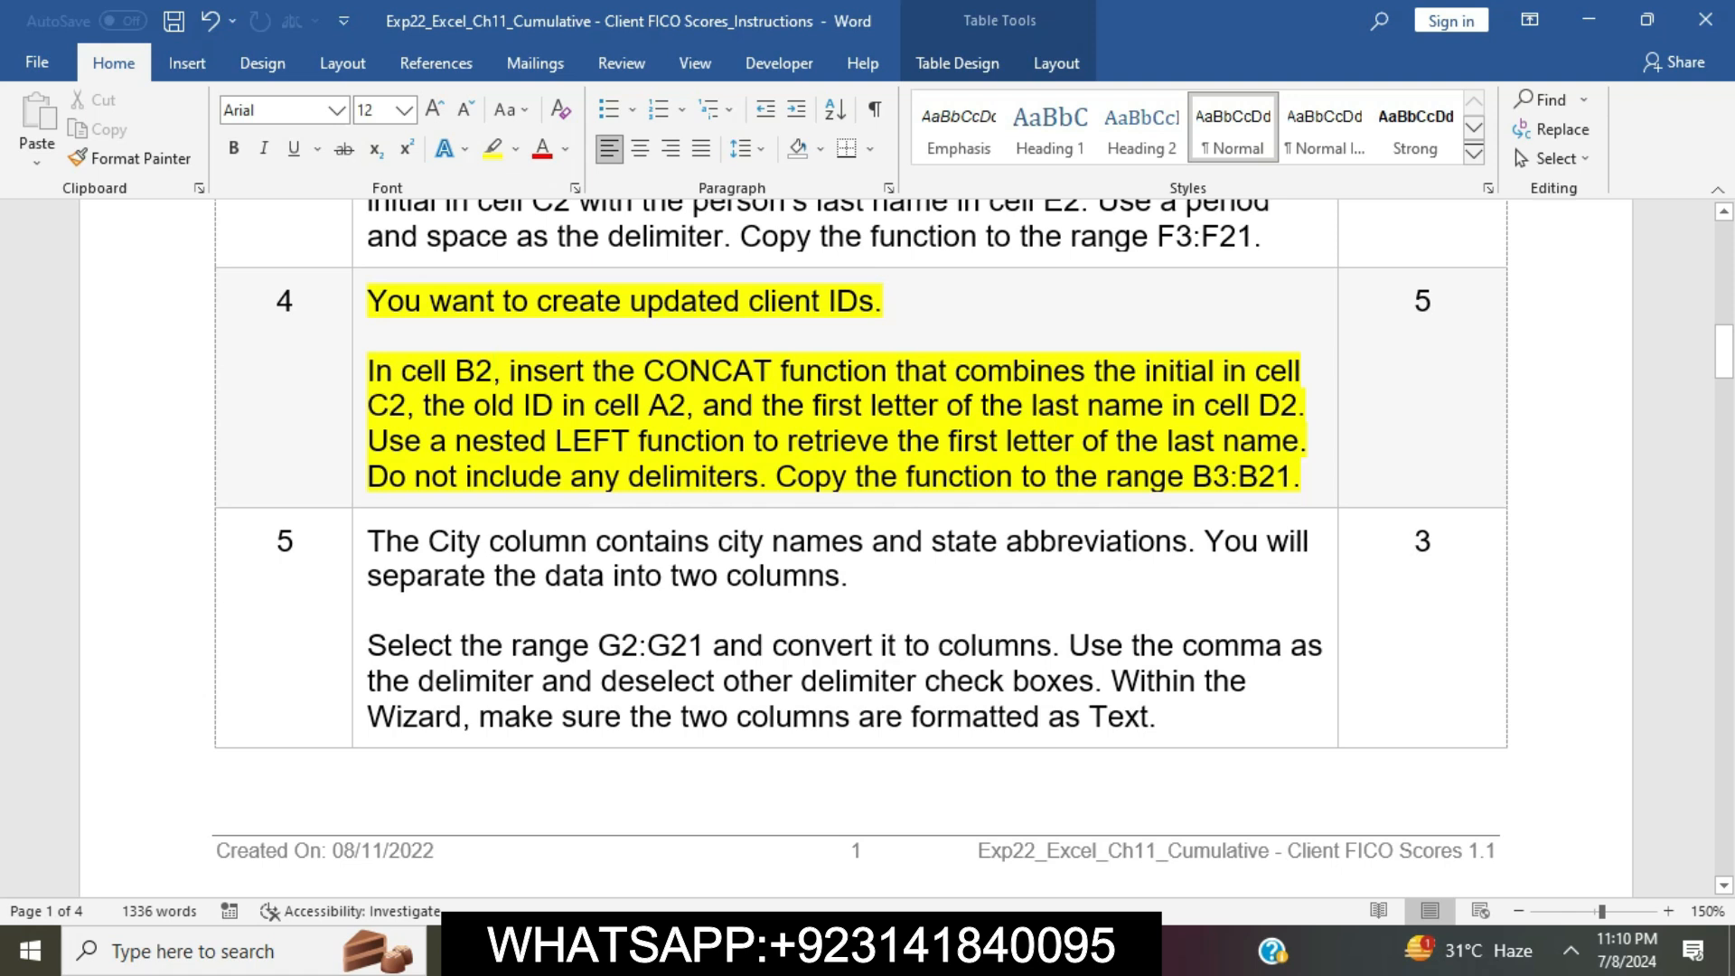
{"action": "left_click_drag", "start_coordinate": [368, 370], "coordinate": [1312, 407]}
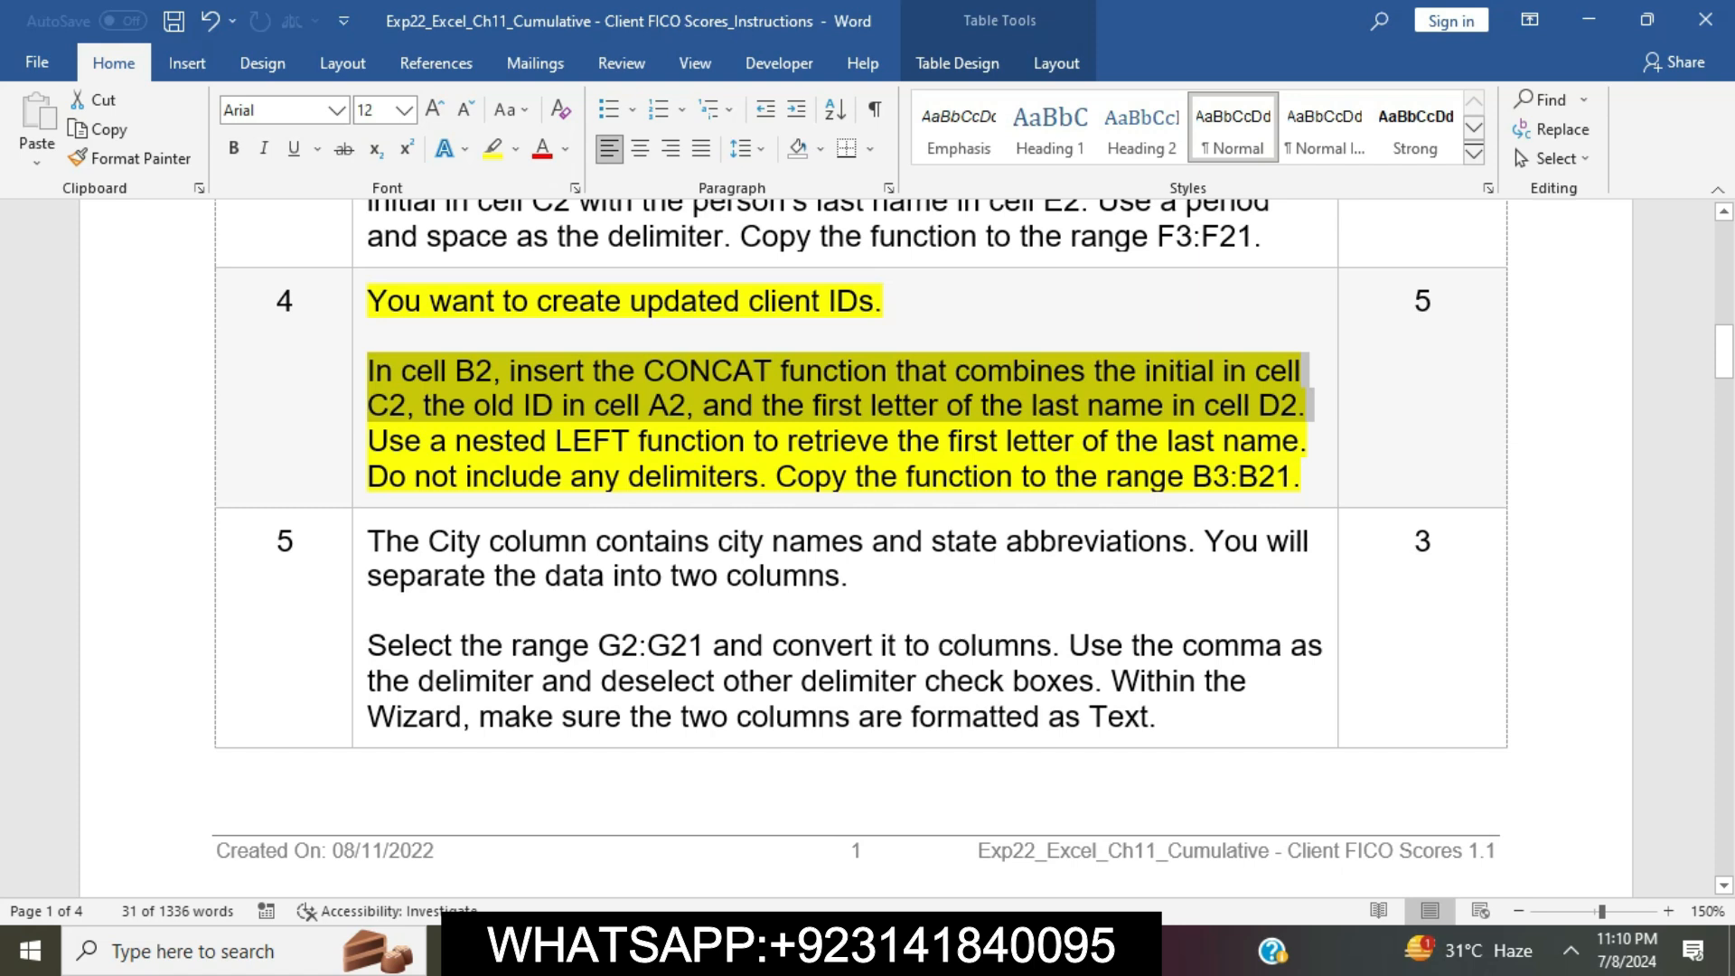
{"action": "left_click", "coordinate": [759, 476]}
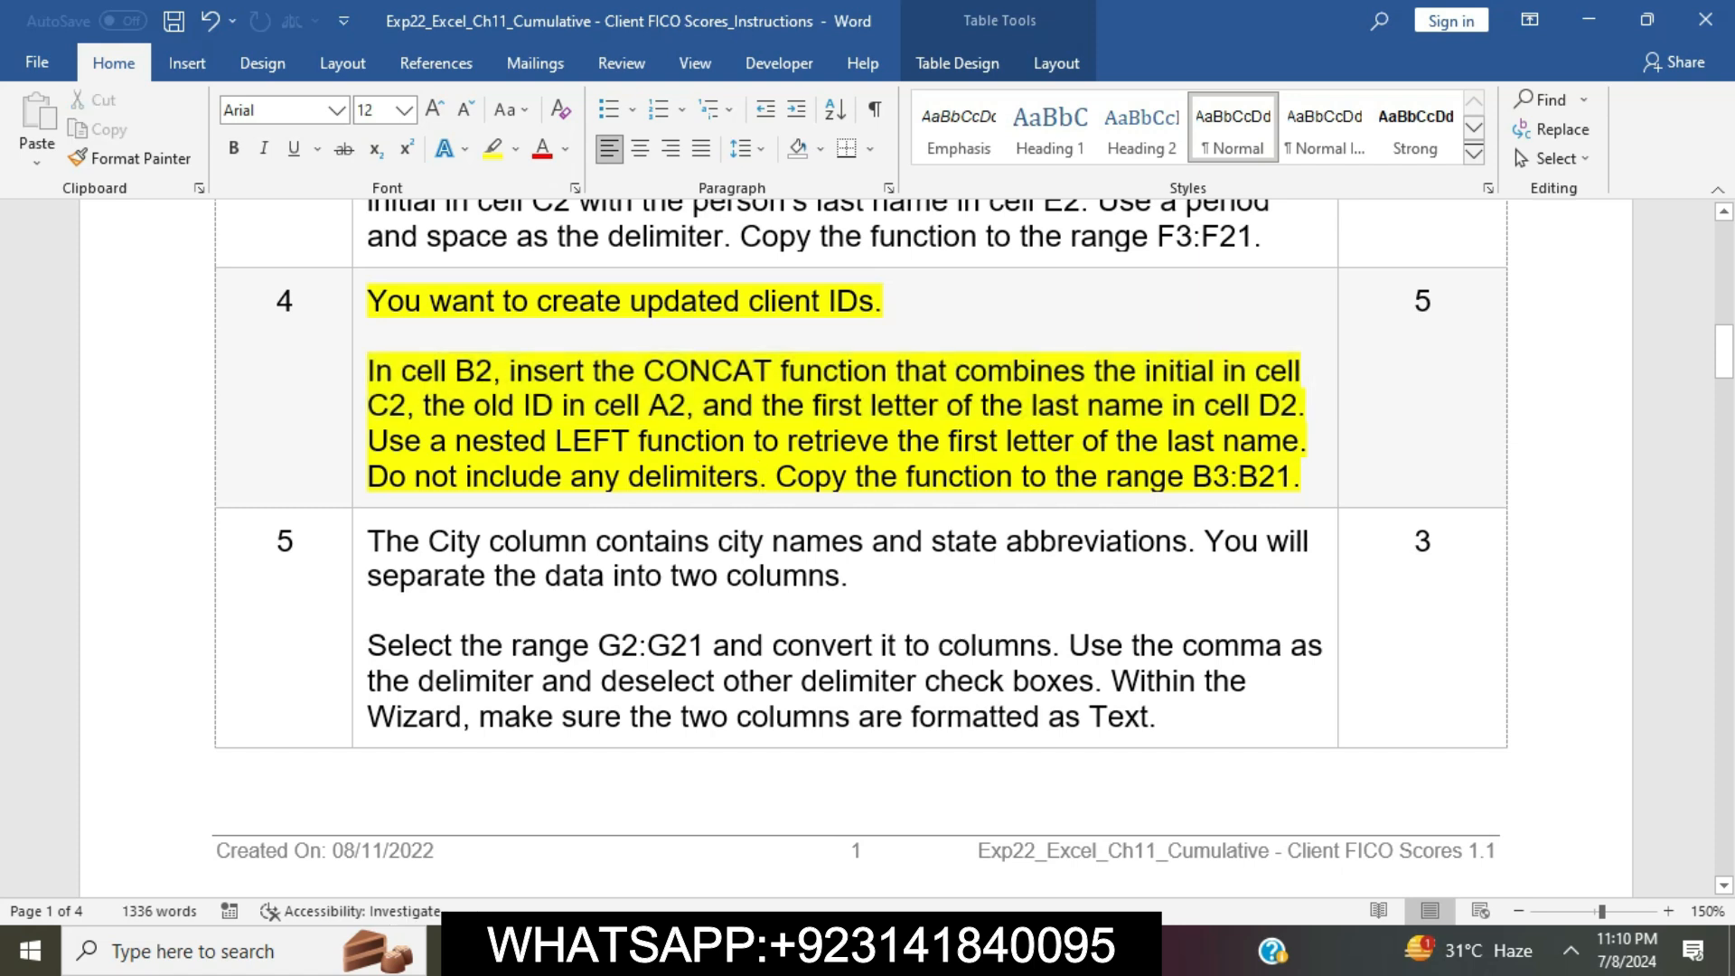
{"action": "left_click_drag", "start_coordinate": [368, 372], "coordinate": [759, 476]}
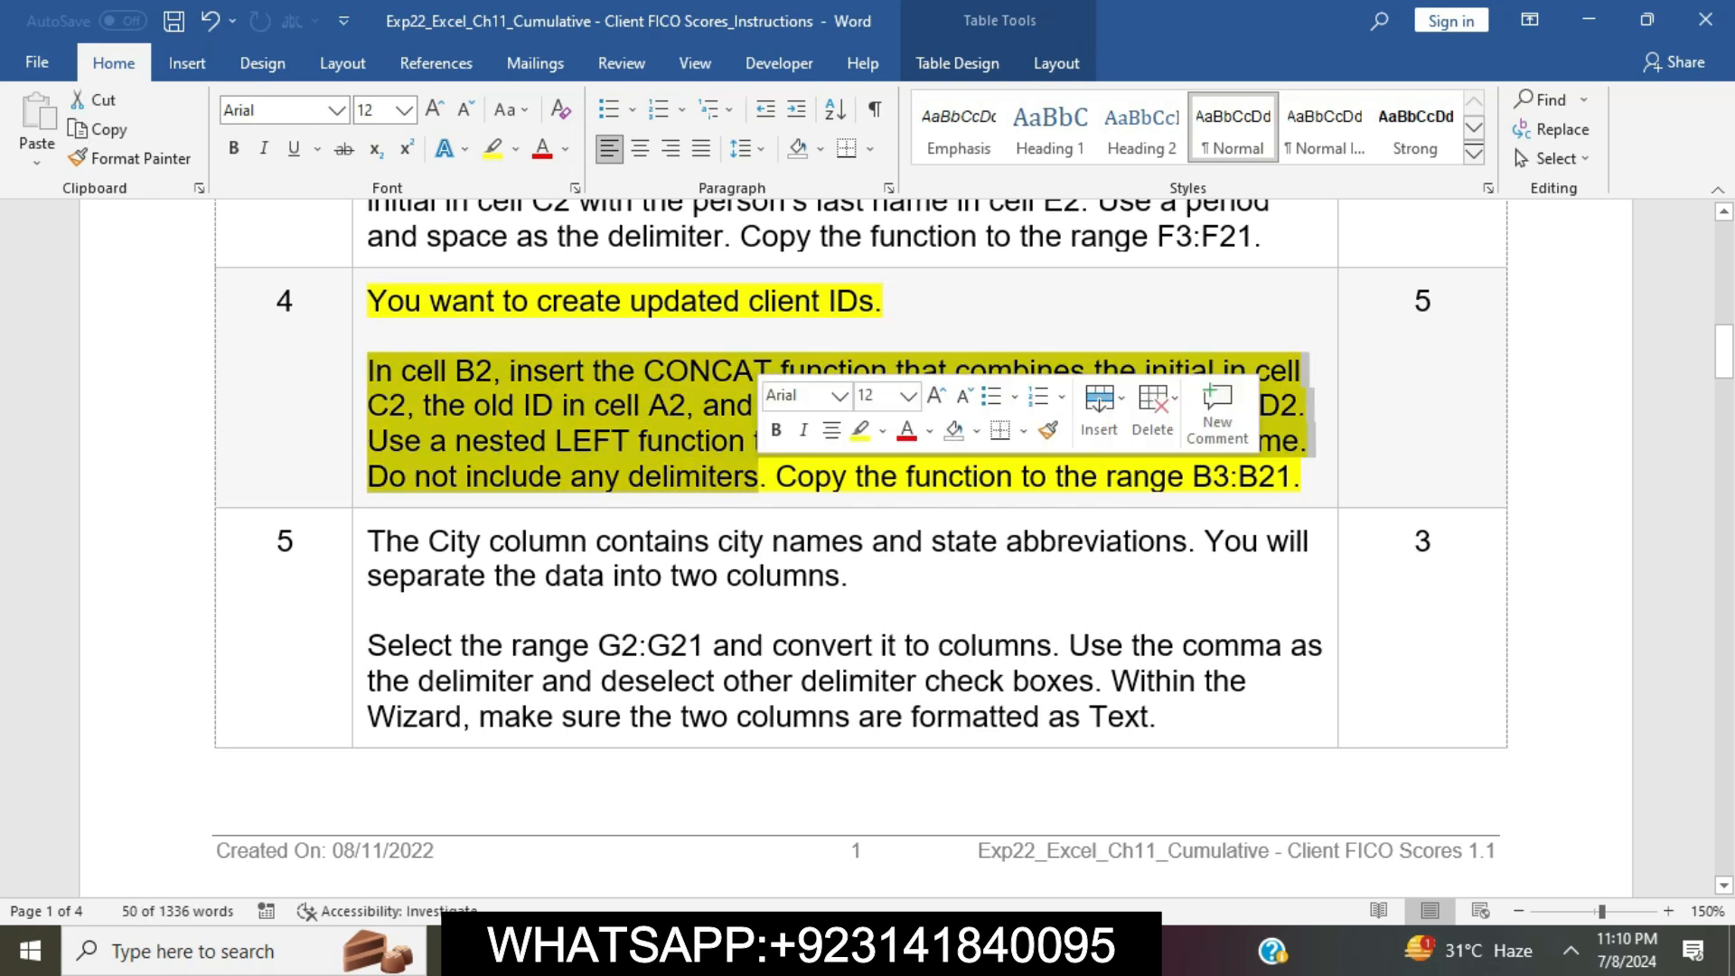
Switch to Excel and enter the formula =CONCAT(C2,A2,LEFT(D2,1)) in cell B2 of the Clients worksheet.
{"action": "key", "text": "alt+Tab"}
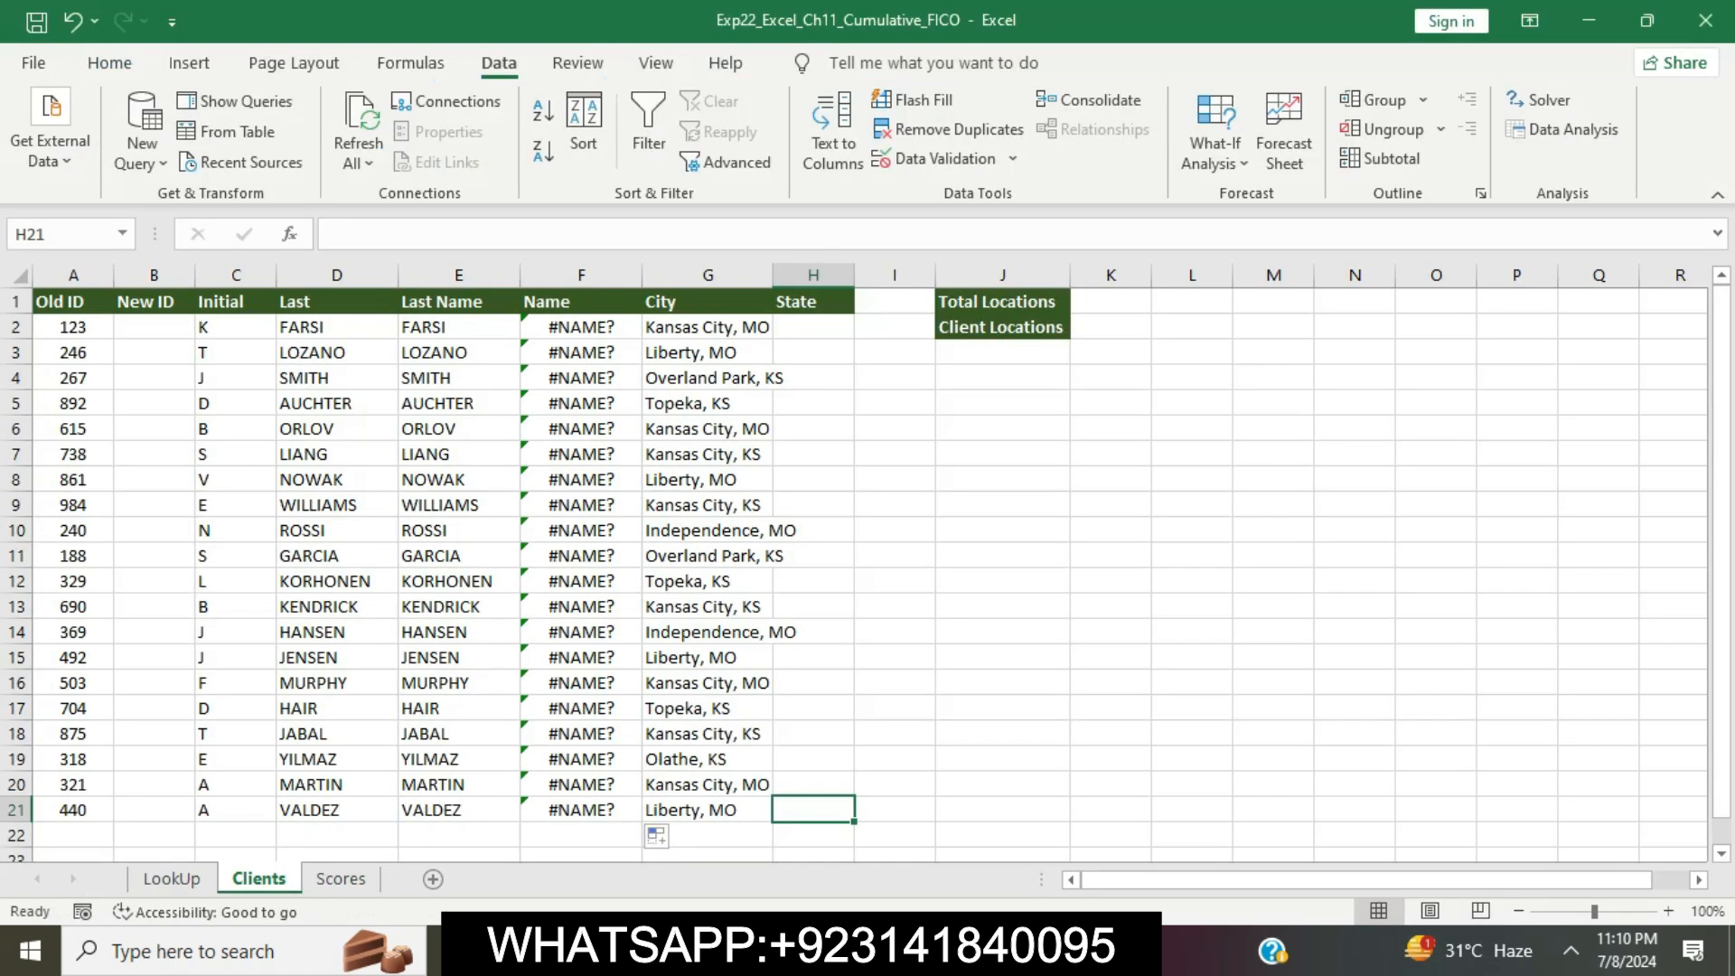
{"action": "left_click", "coordinate": [154, 328]}
{"action": "type", "text": "="}
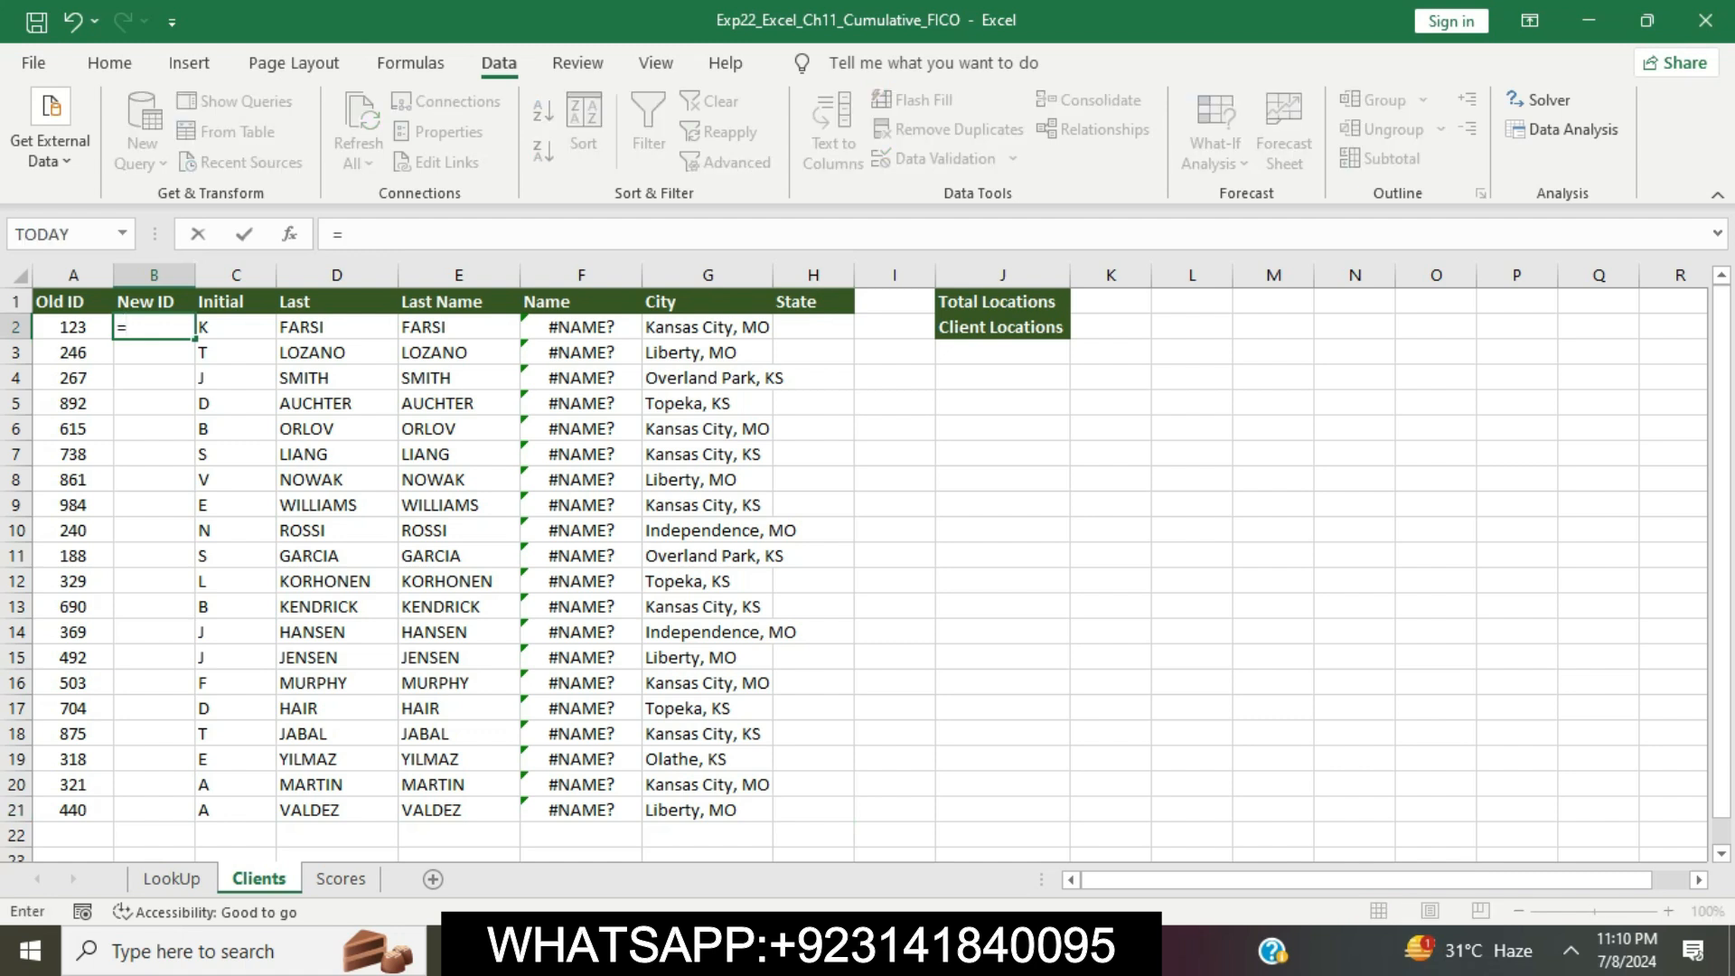
{"action": "type", "text": "C"}
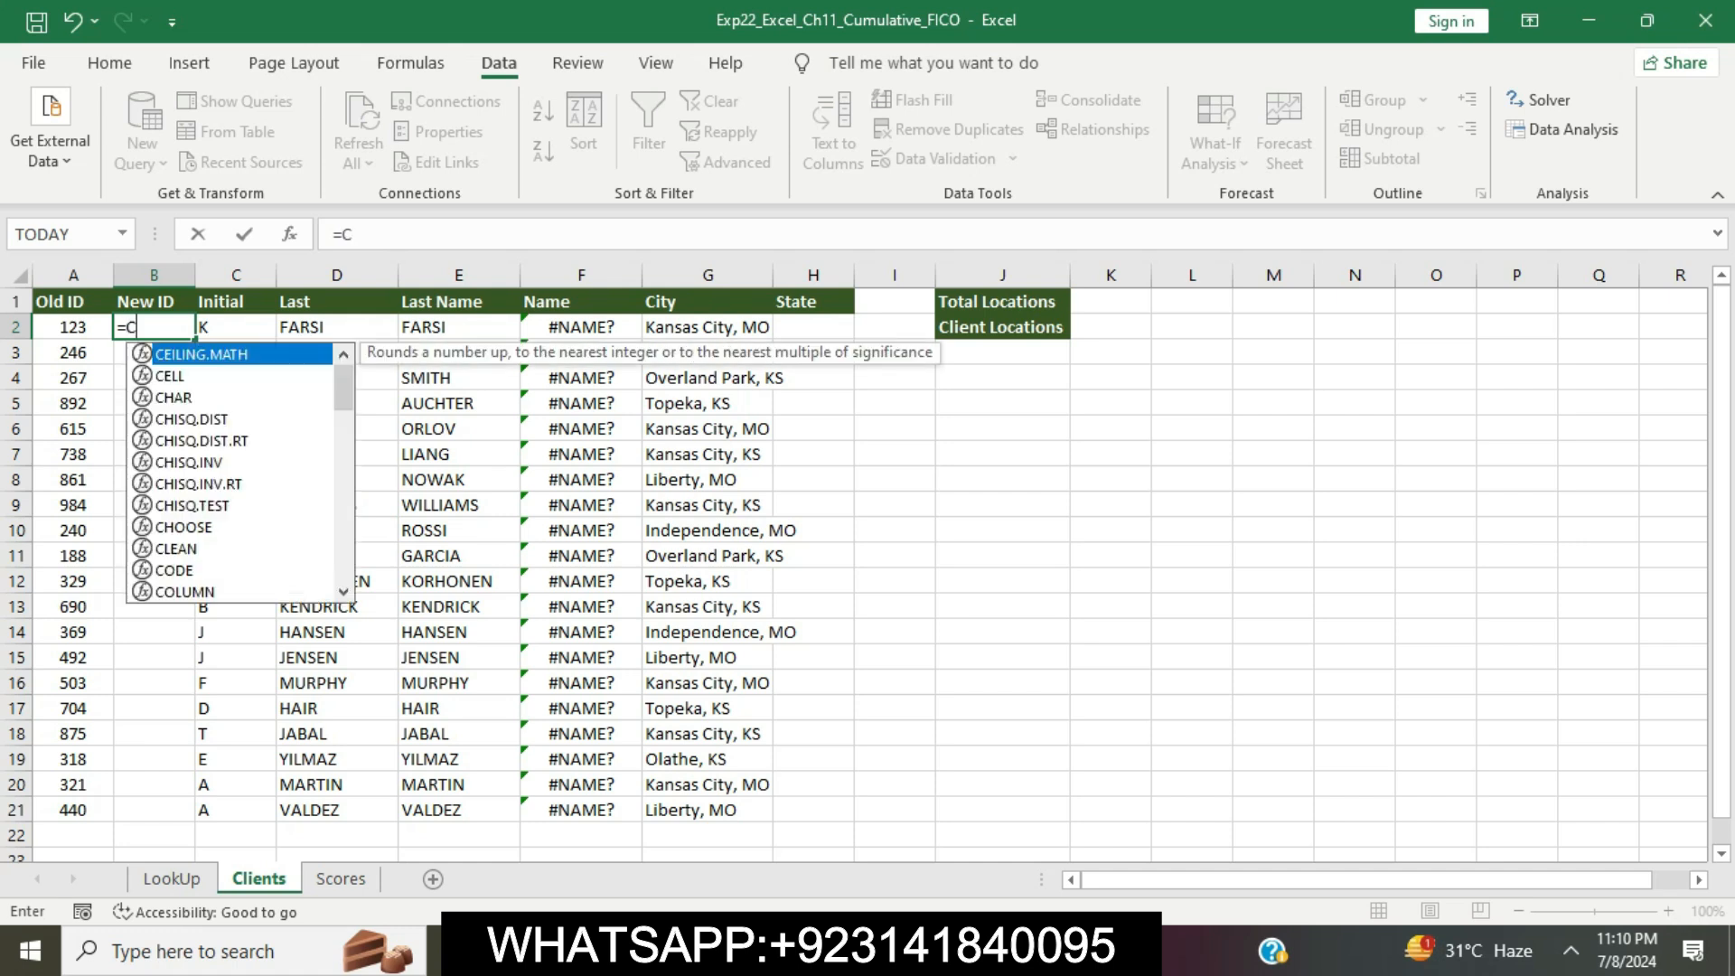
{"action": "type", "text": "ONCAT"}
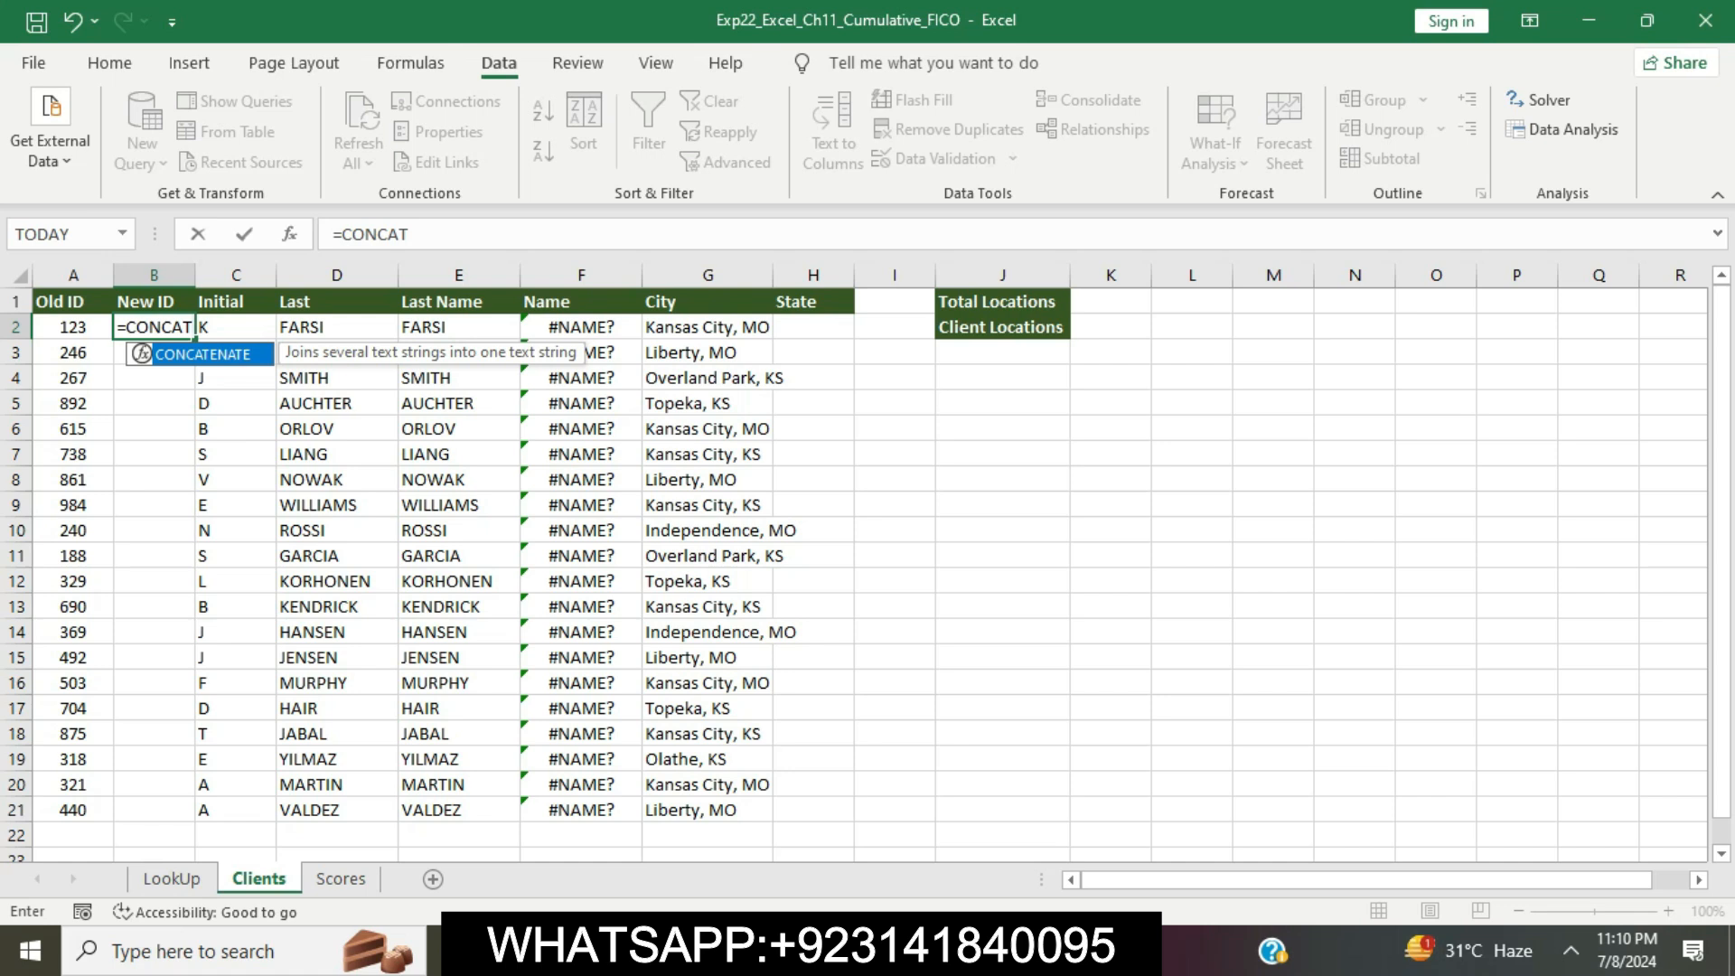
{"action": "type", "text": "(C2"}
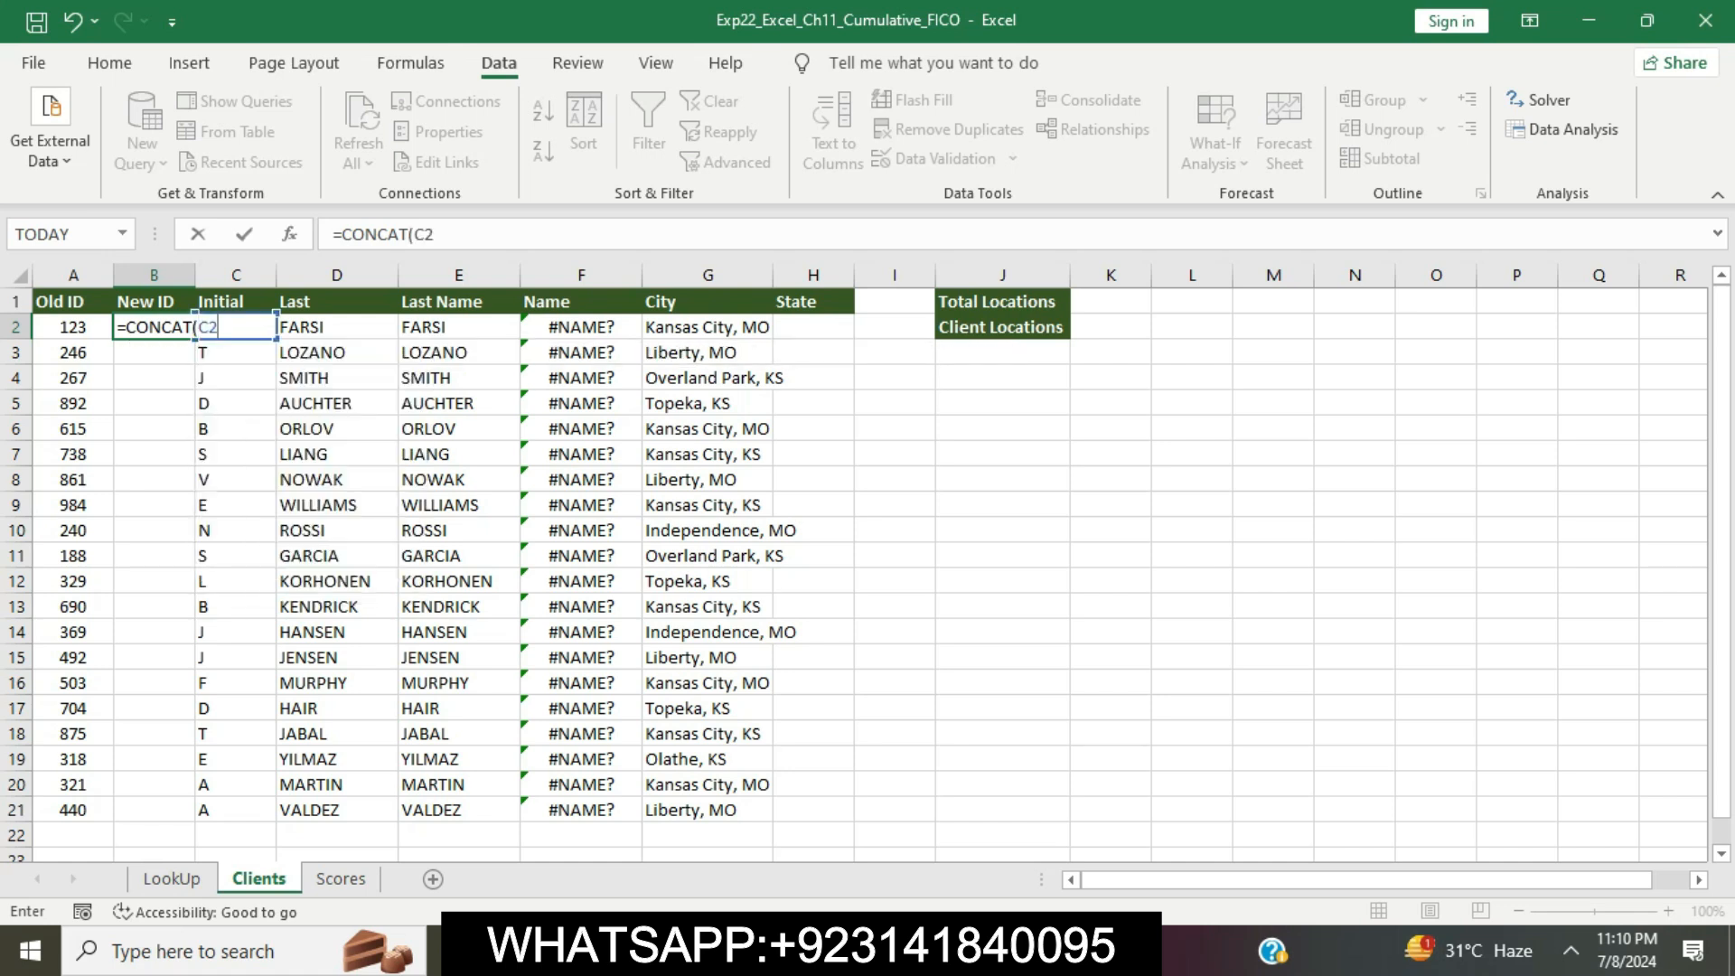
{"action": "type", "text": ",A2"}
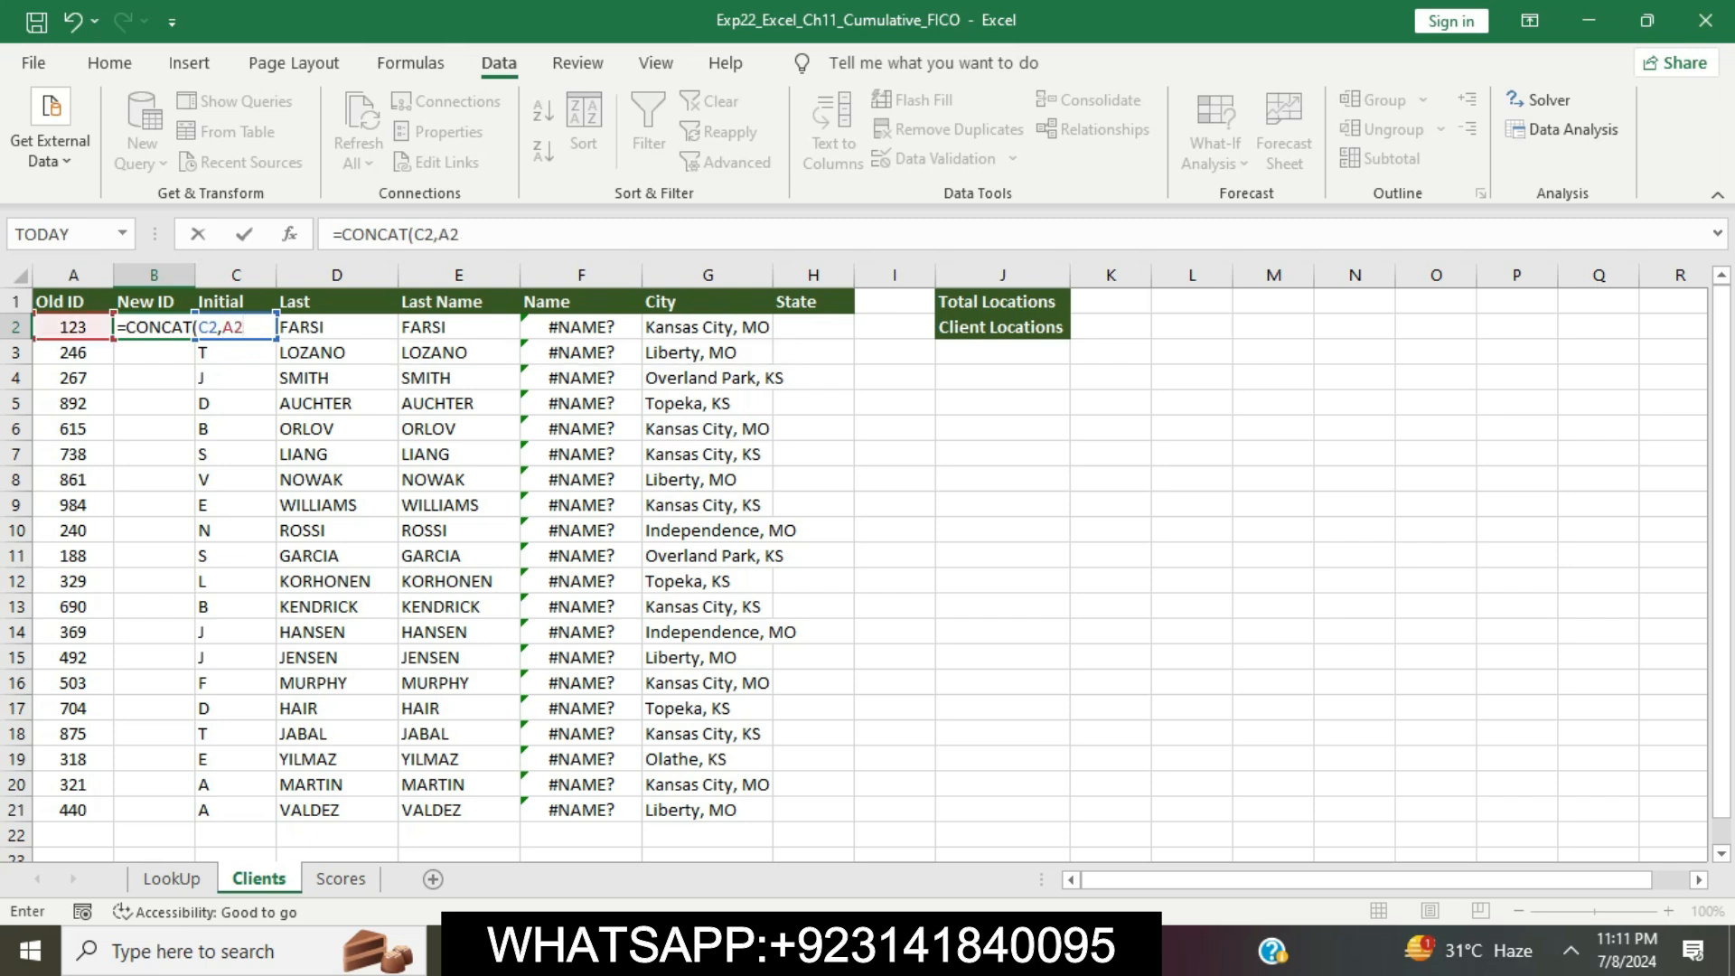
{"action": "type", "text": ",LEFT"}
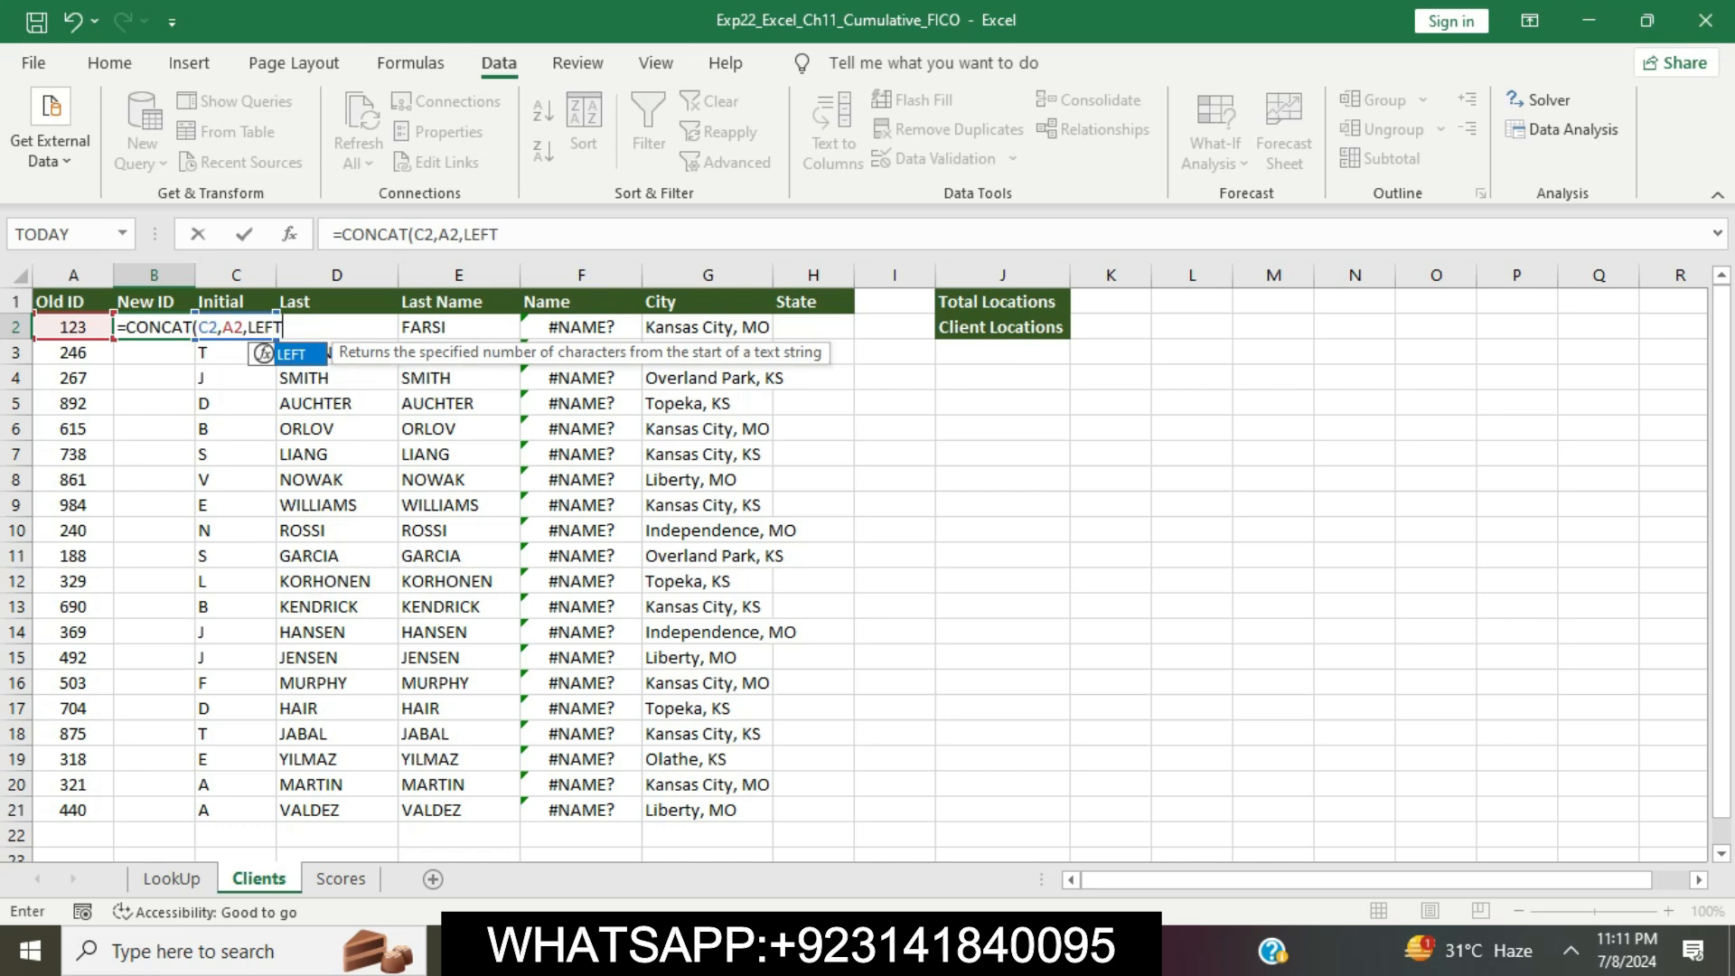
{"action": "type", "text": "("}
{"action": "type", "text": "D"}
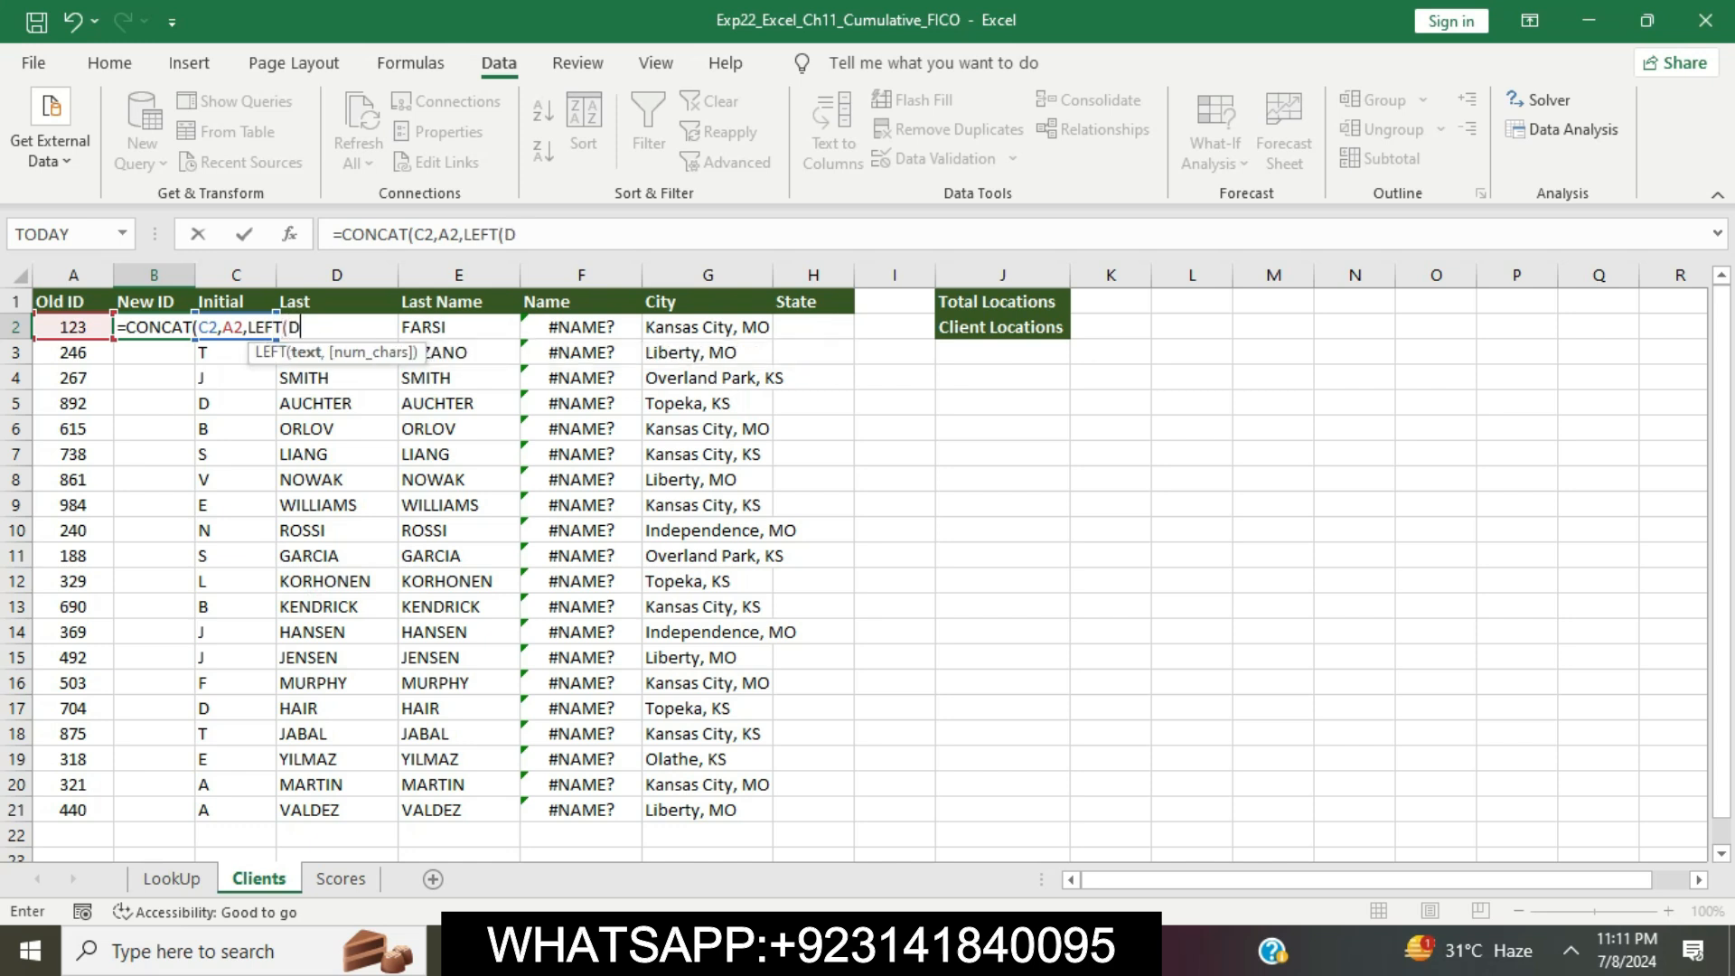
{"action": "type", "text": "2,1"}
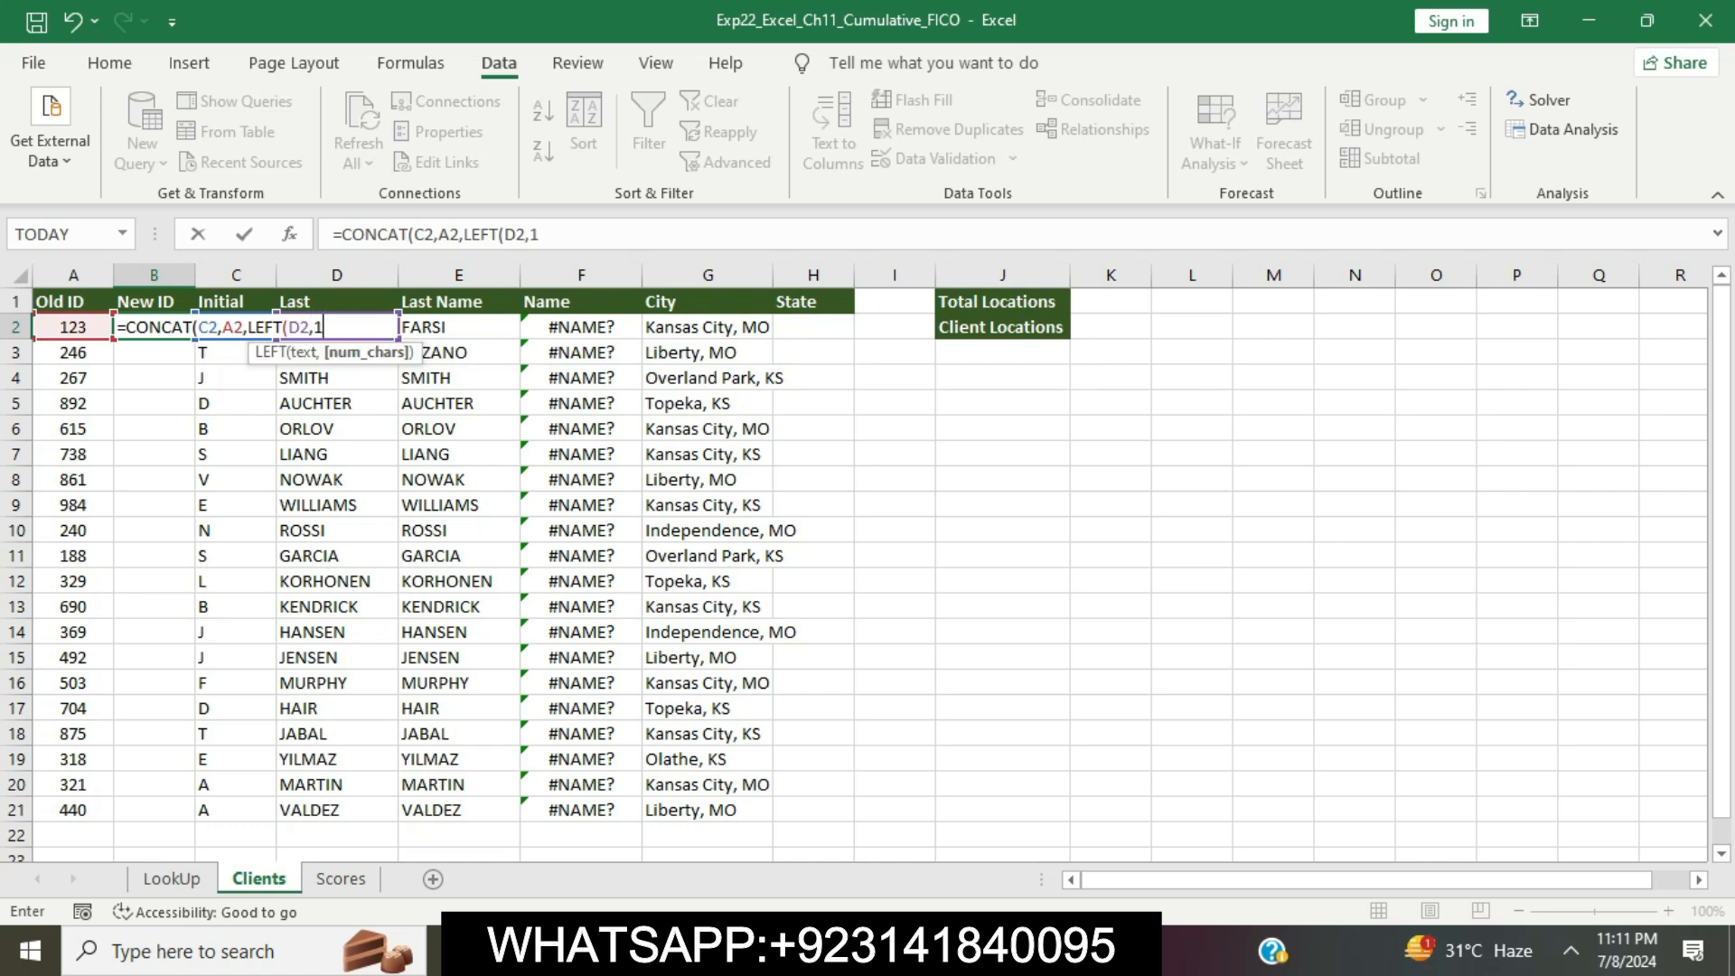
{"action": "type", "text": "))"}
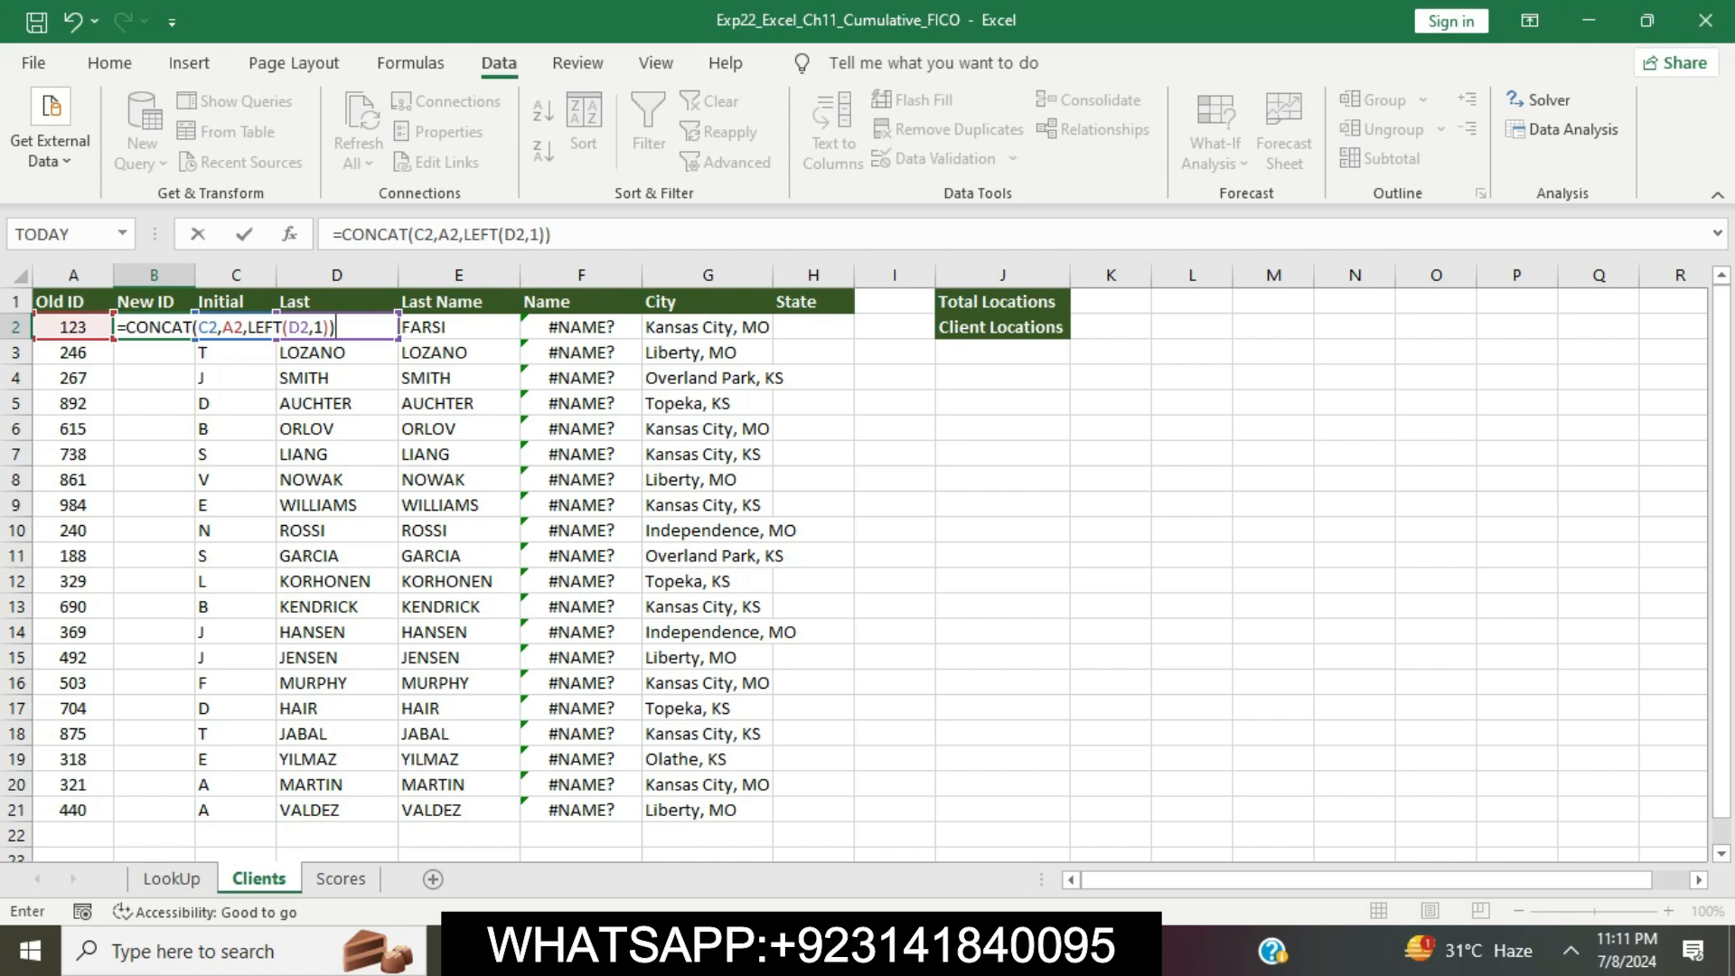
{"action": "key", "text": "Return"}
Copy the New ID formula from cell B2 down through B21.
{"action": "left_click", "coordinate": [154, 327]}
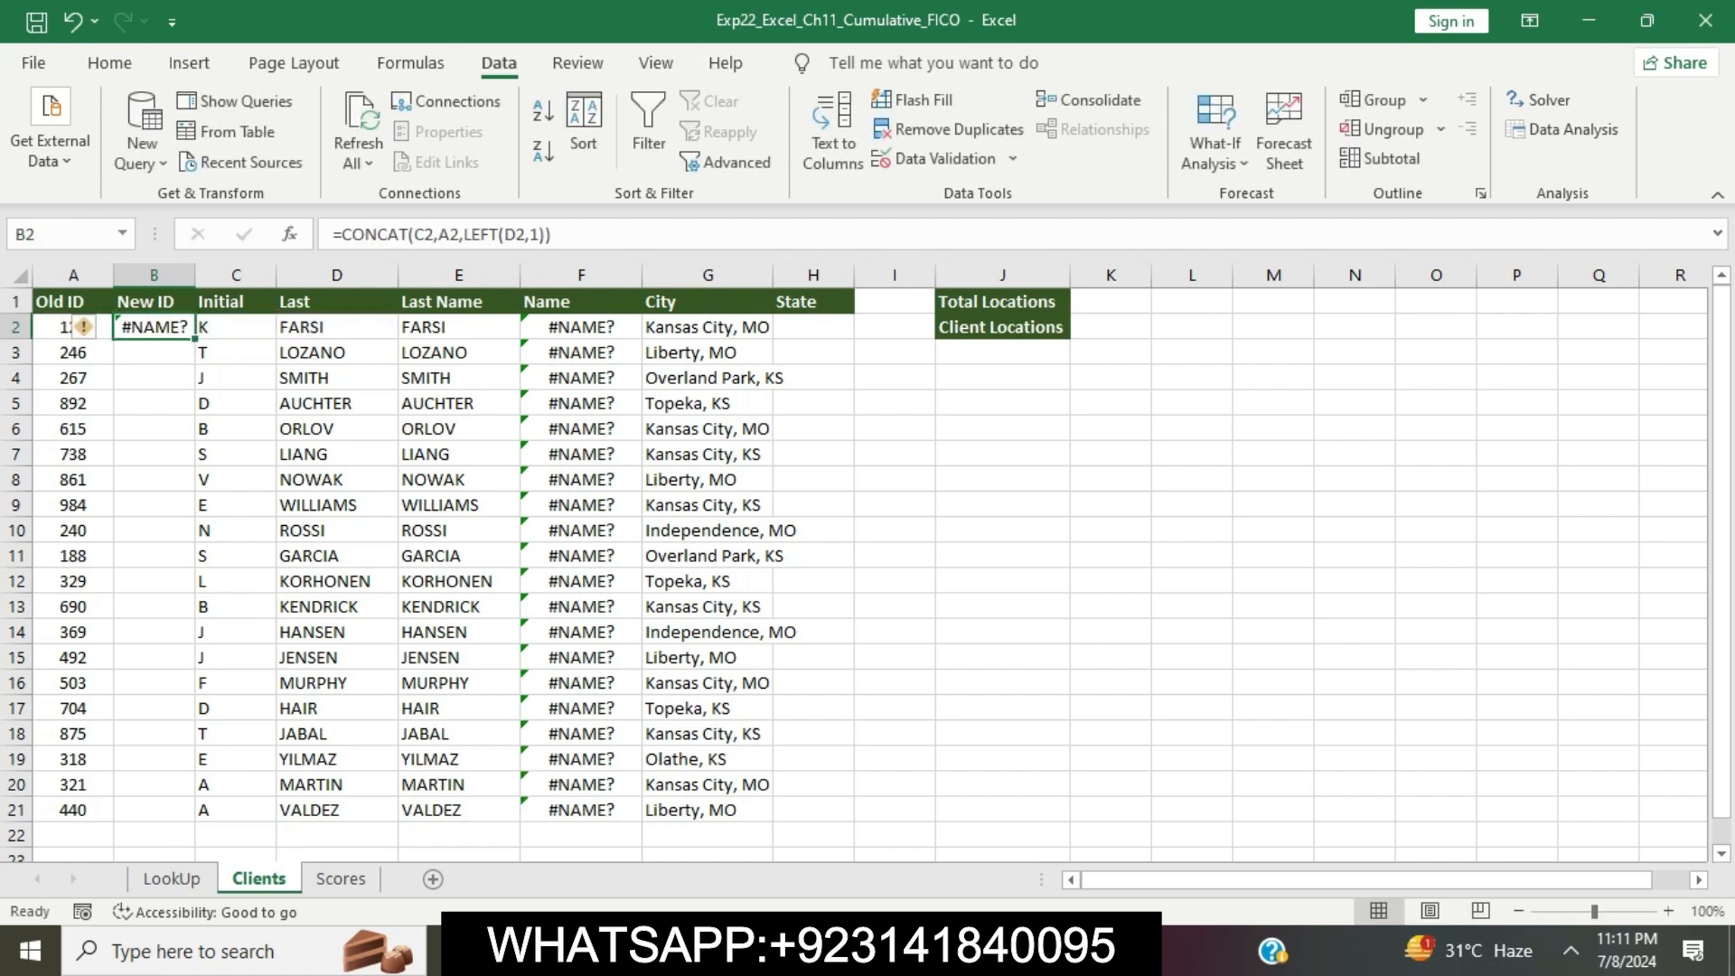
{"action": "left_click_drag", "start_coordinate": [195, 339], "coordinate": [195, 821]}
{"action": "left_click", "coordinate": [894, 734]}
Switch to the Word instructions and remove the yellow highlight from step 4.
{"action": "key", "text": "alt+Tab"}
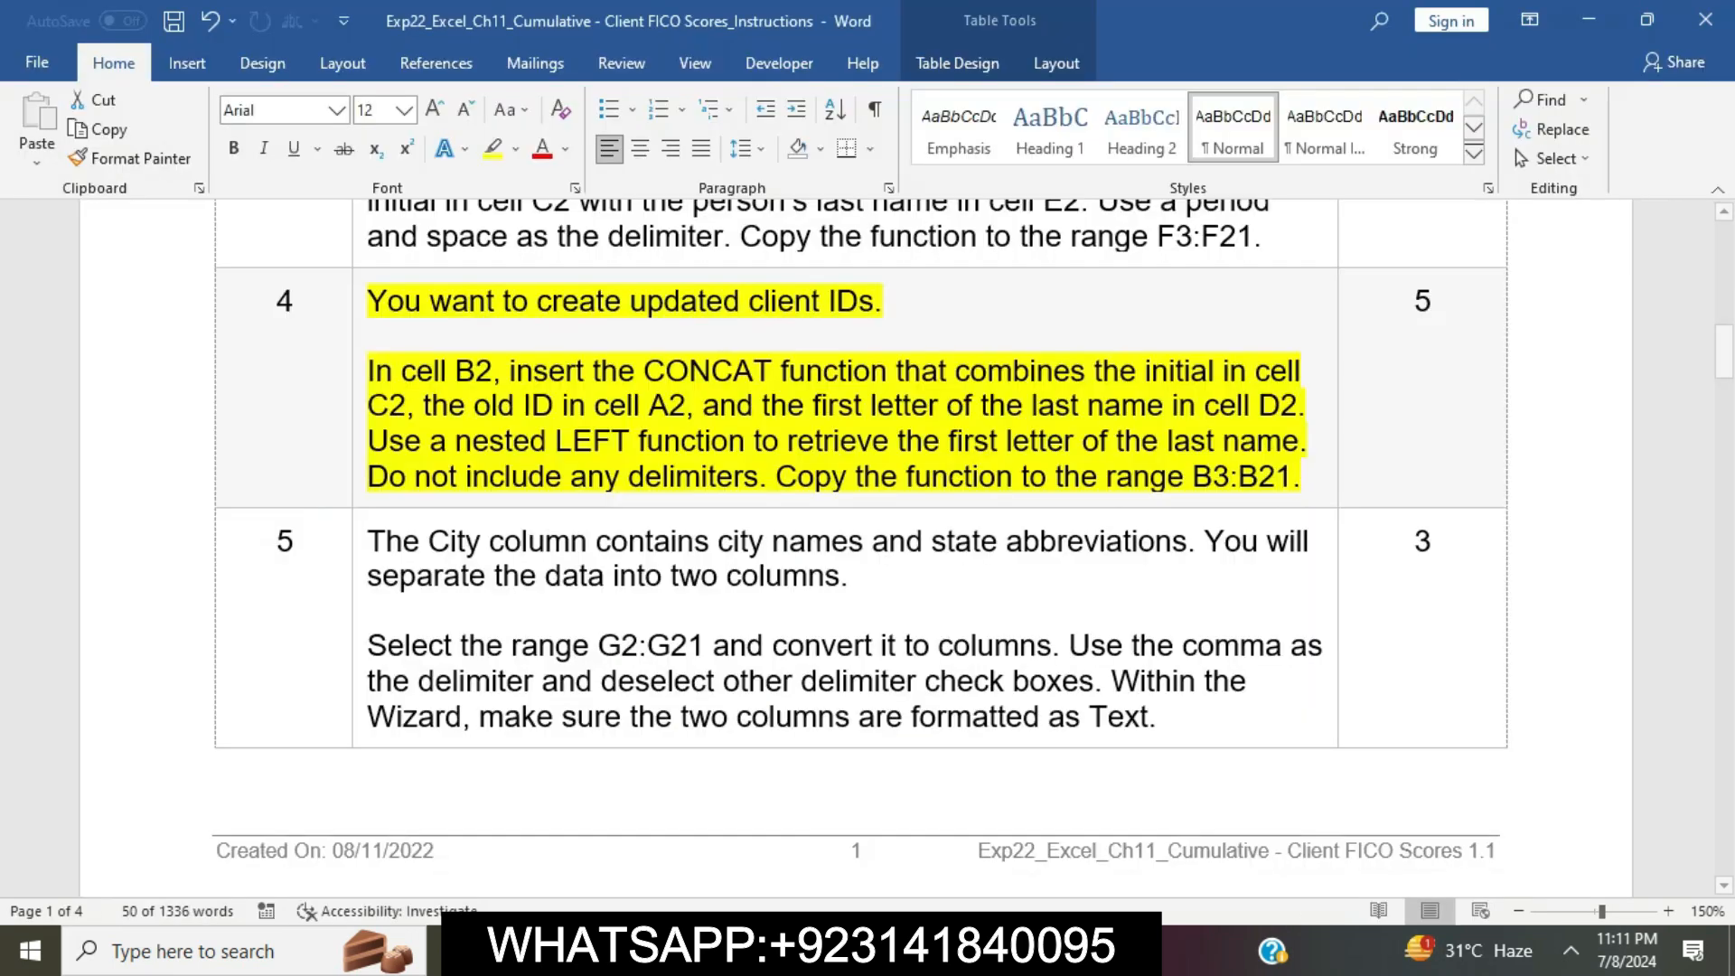
{"action": "left_click", "coordinate": [569, 406]}
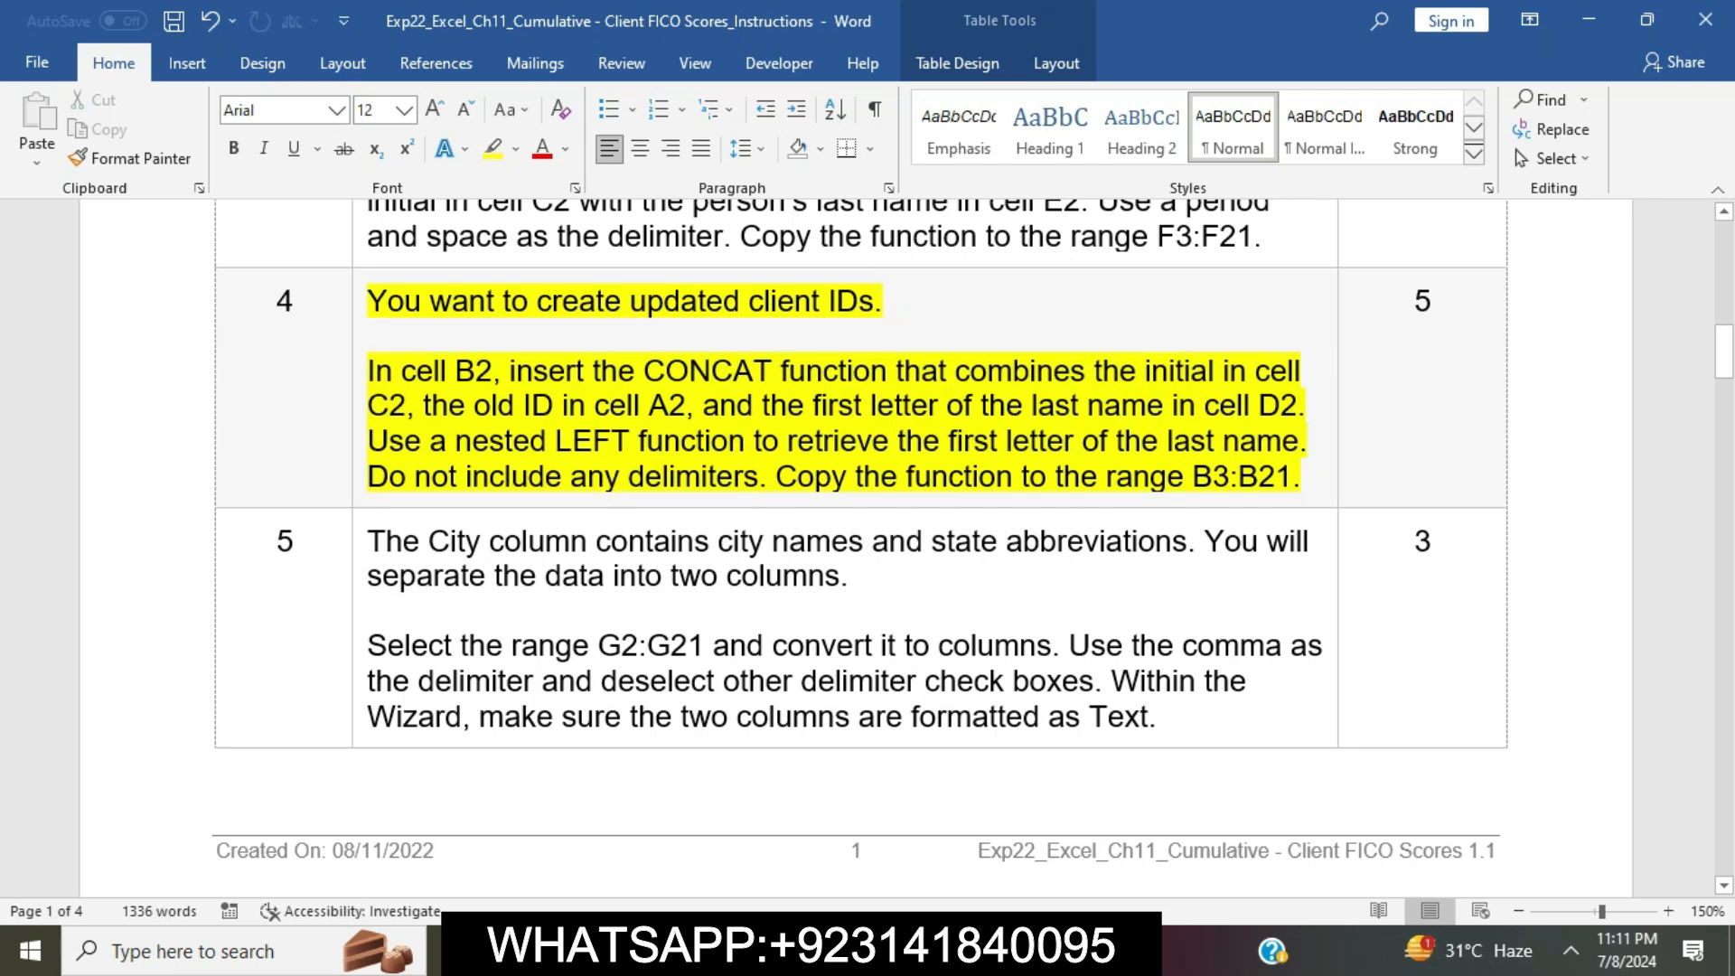
{"action": "left_click", "coordinate": [360, 303]}
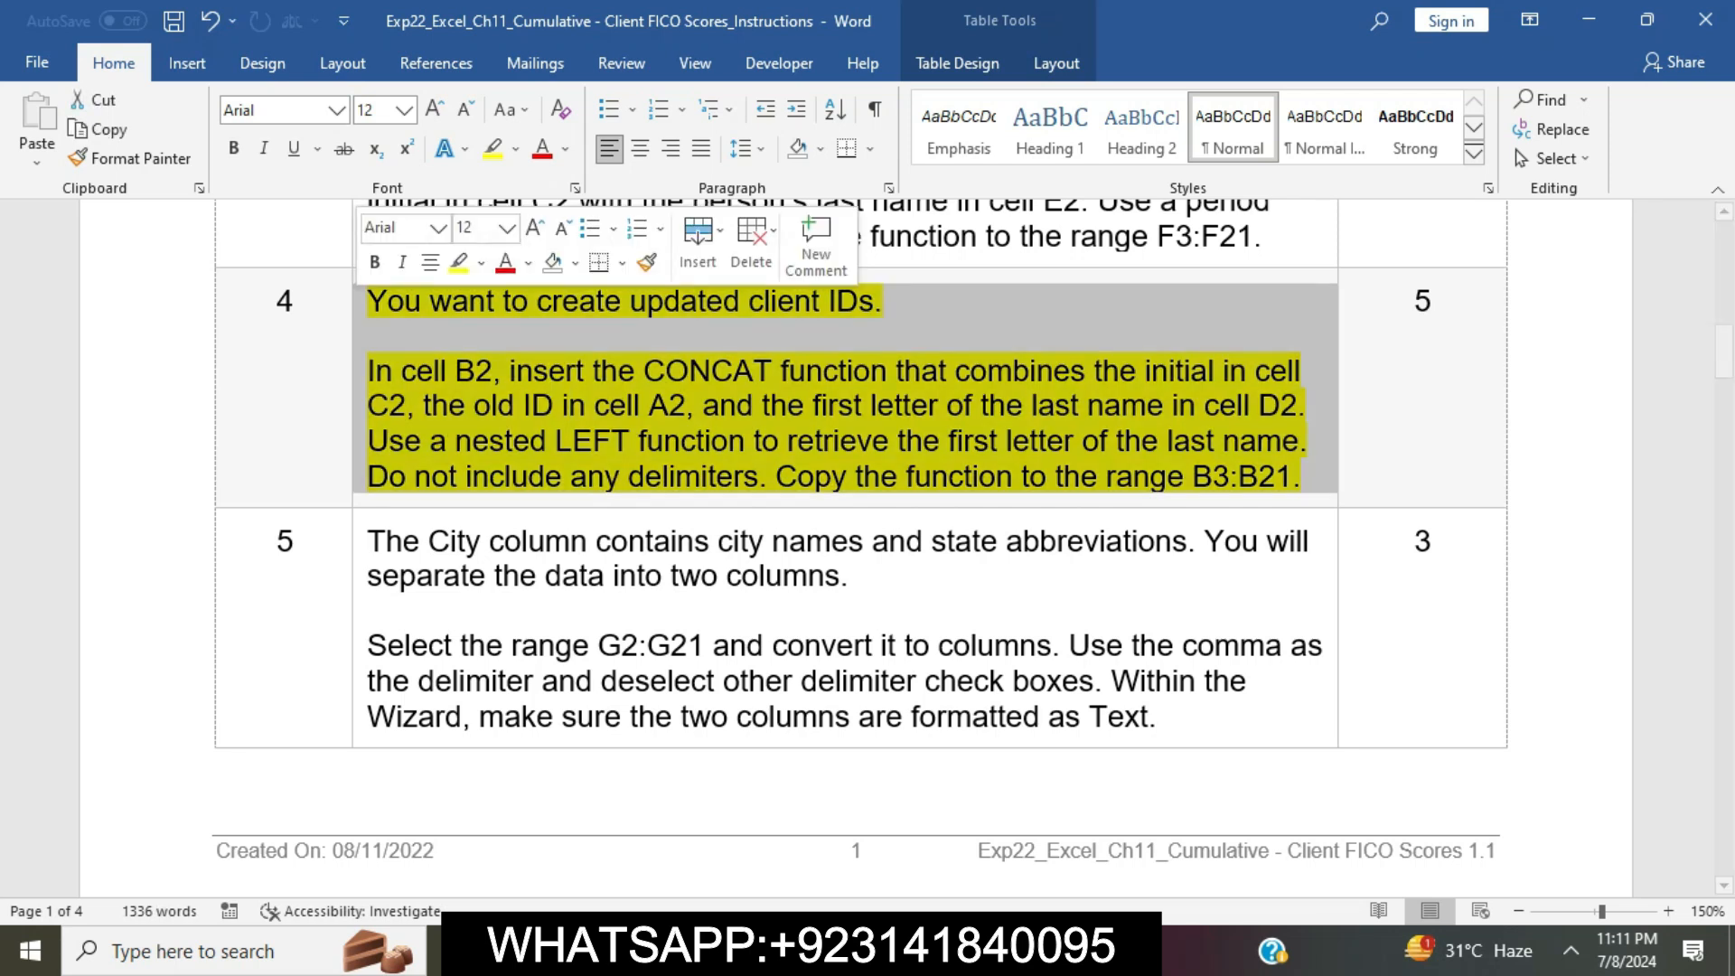
{"action": "left_click", "coordinate": [459, 263]}
Highlight the step 5 instructions about converting the range G2:G21 to columns in yellow.
{"action": "scroll", "coordinate": [859, 452], "scroll_direction": "down", "scroll_amount": 3}
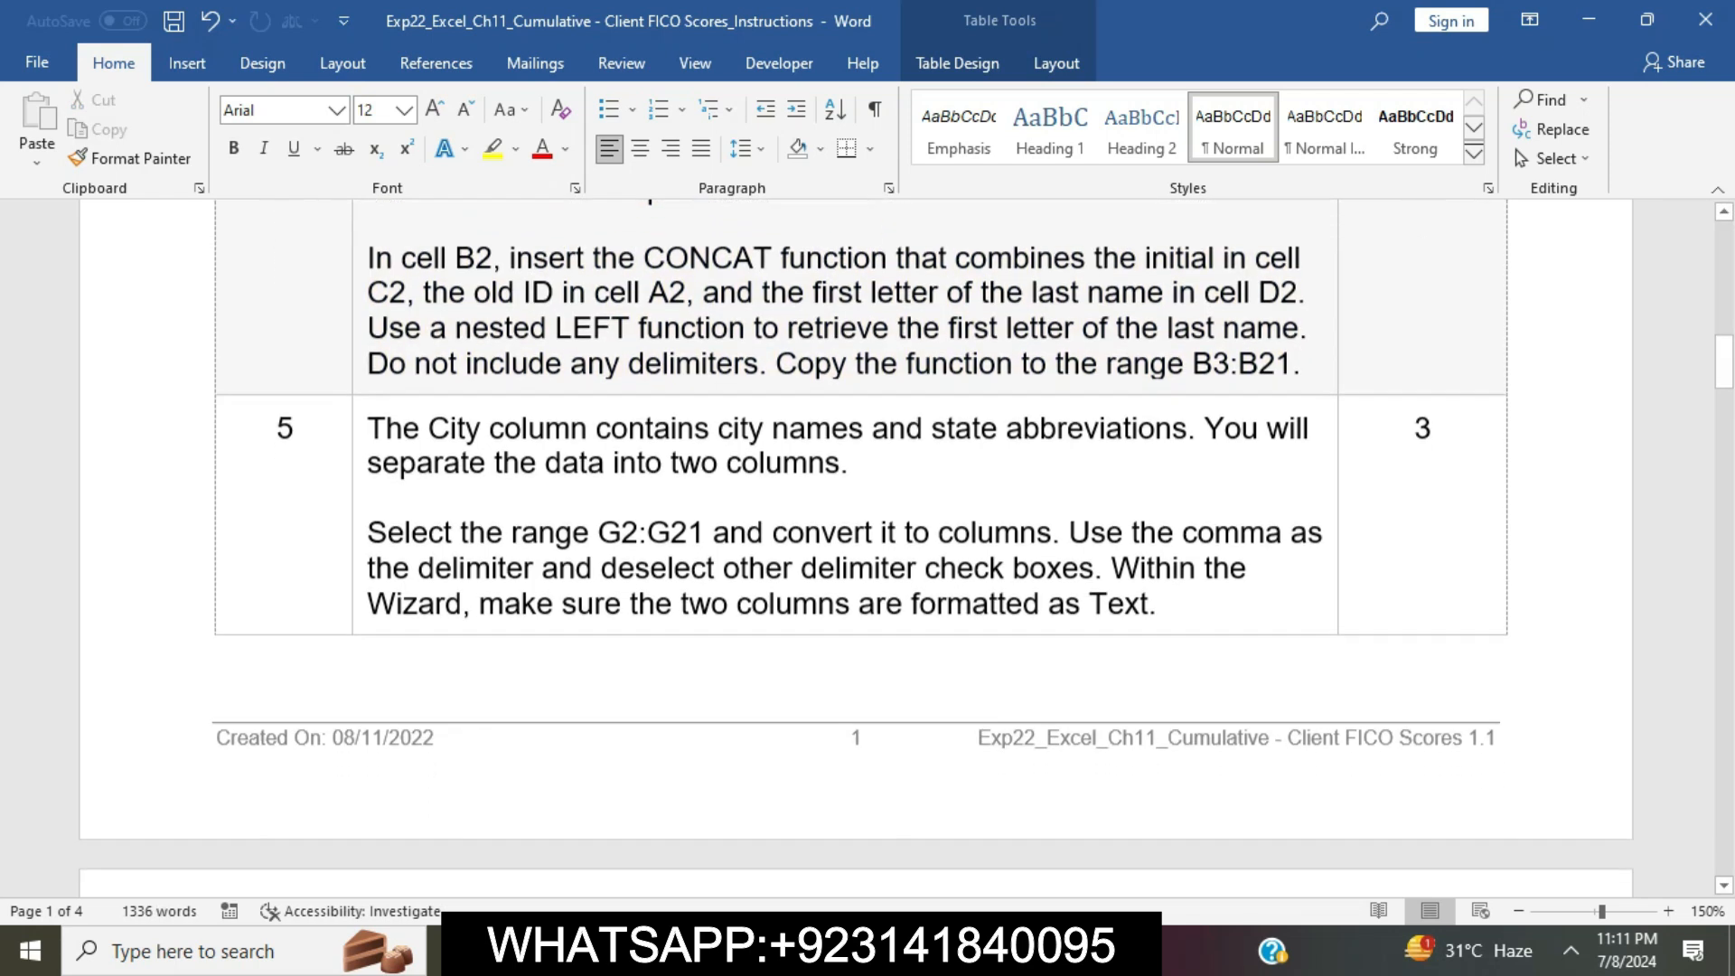
{"action": "left_click", "coordinate": [360, 391]}
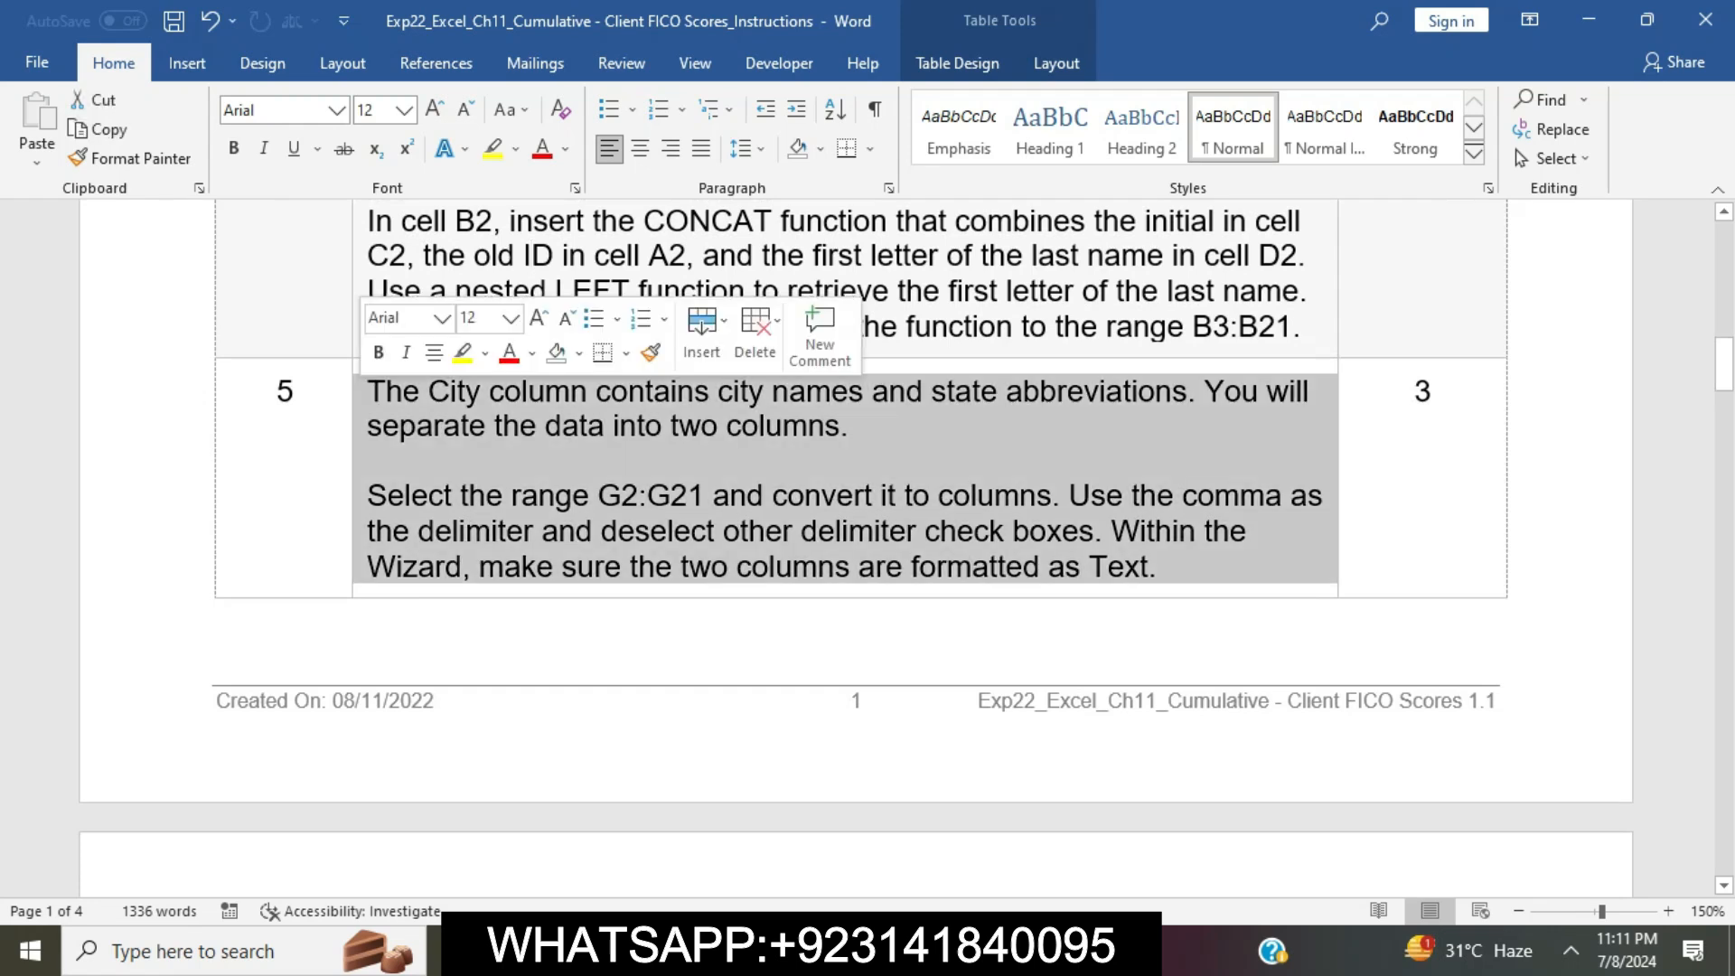
{"action": "left_click", "coordinate": [461, 352]}
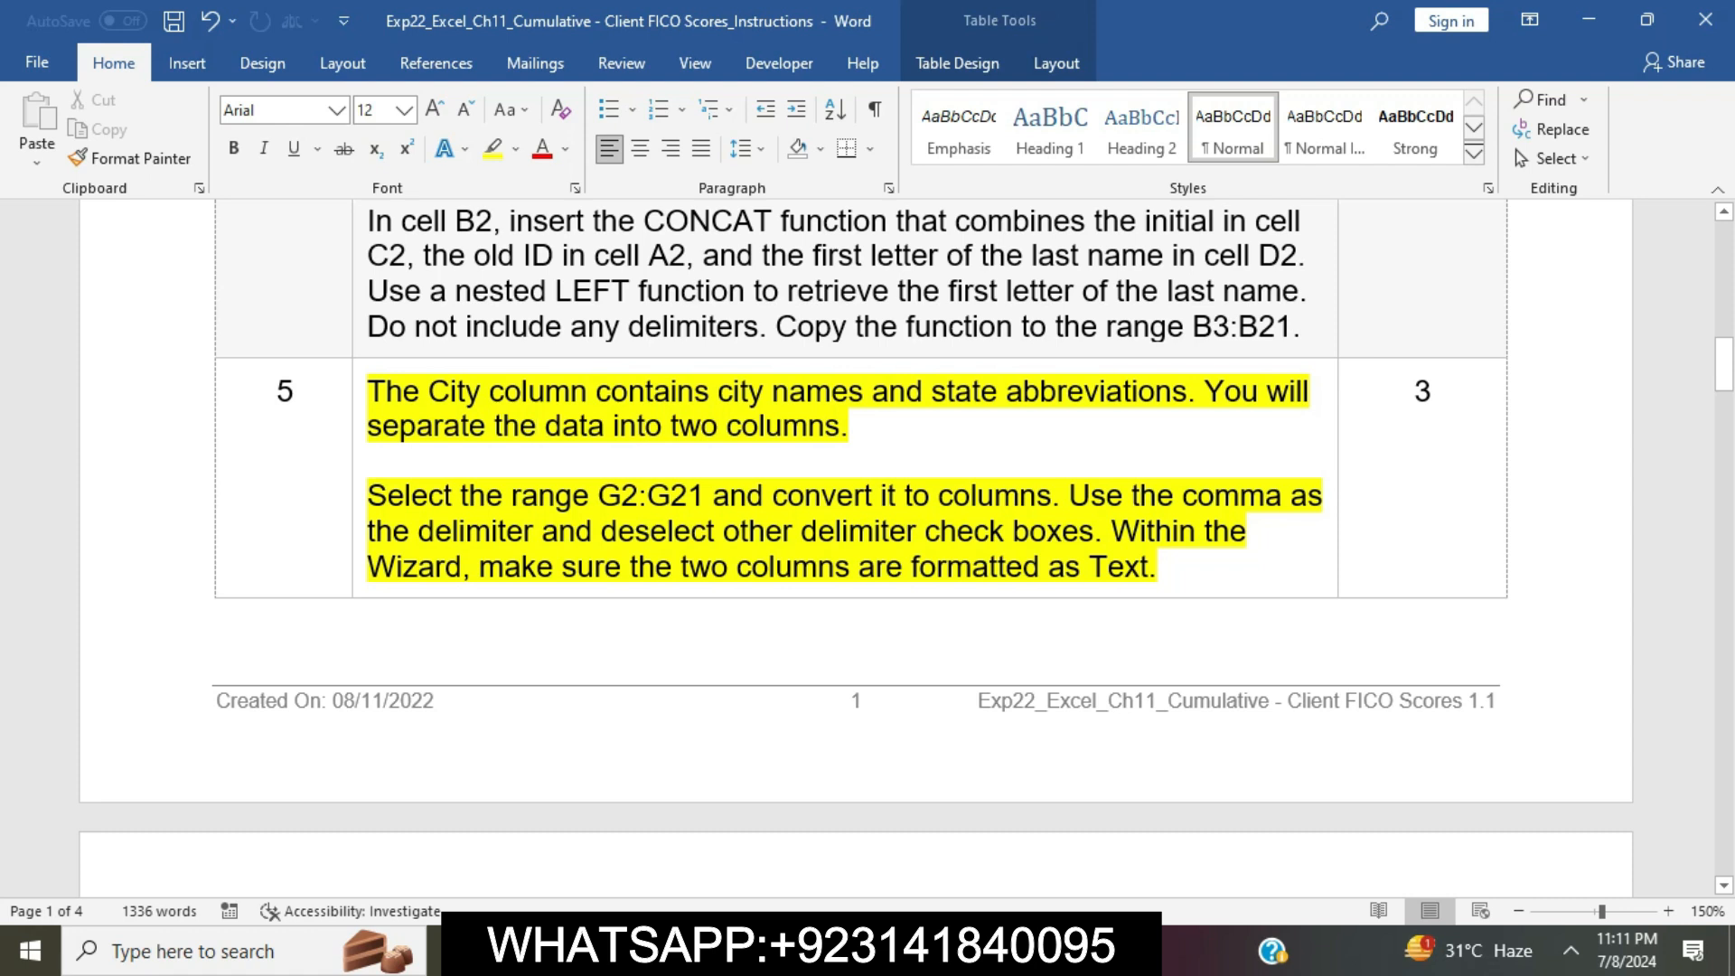
Mark the step 5 sentence on converting G2:G21, then switch to Excel and start Text to Columns on that range.
{"action": "left_click_drag", "start_coordinate": [368, 496], "coordinate": [1052, 496]}
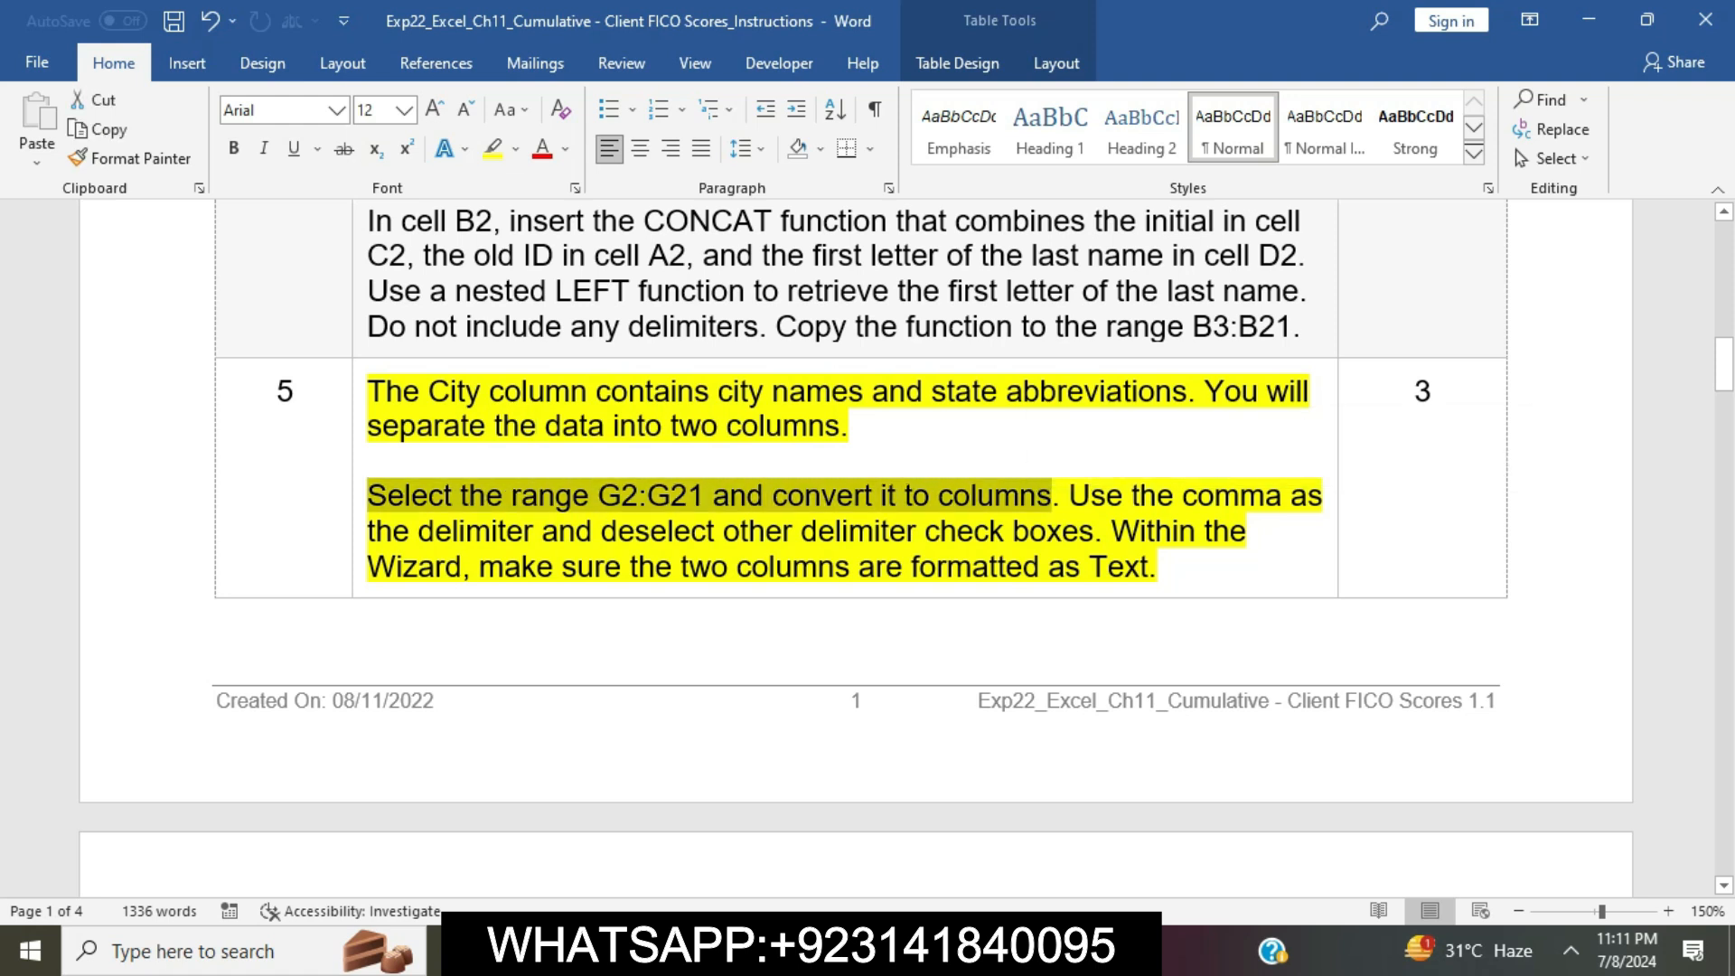
{"action": "key", "text": "alt+Tab"}
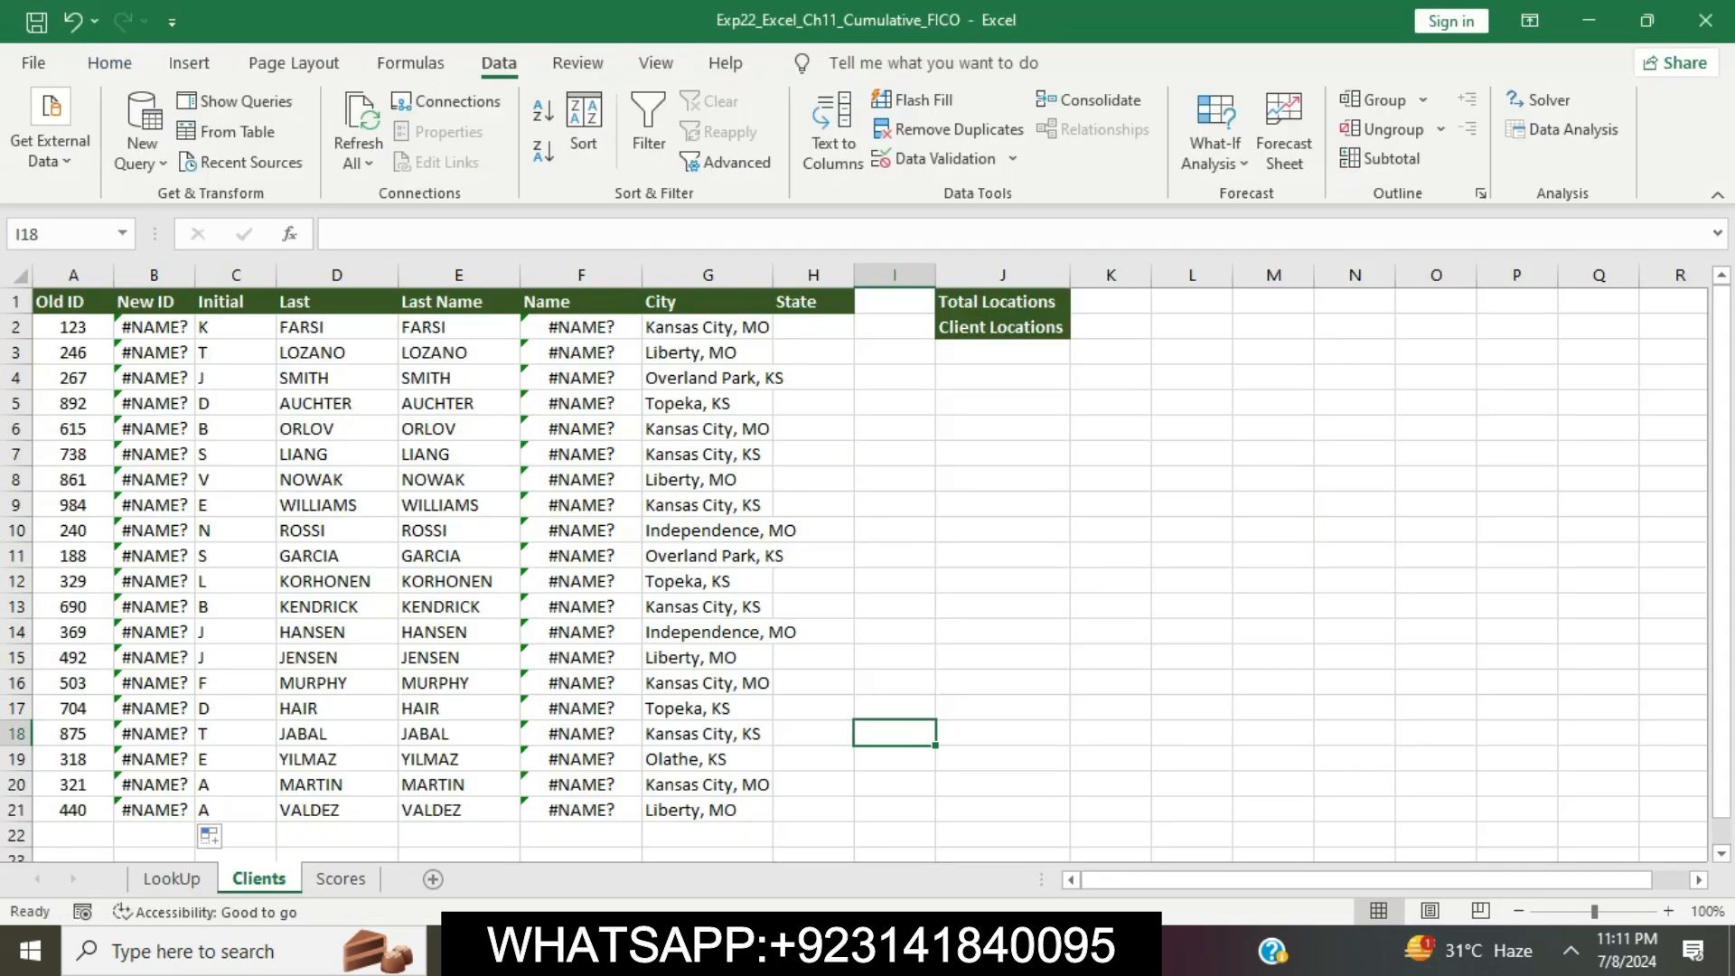
{"action": "left_click_drag", "start_coordinate": [707, 328], "coordinate": [708, 810]}
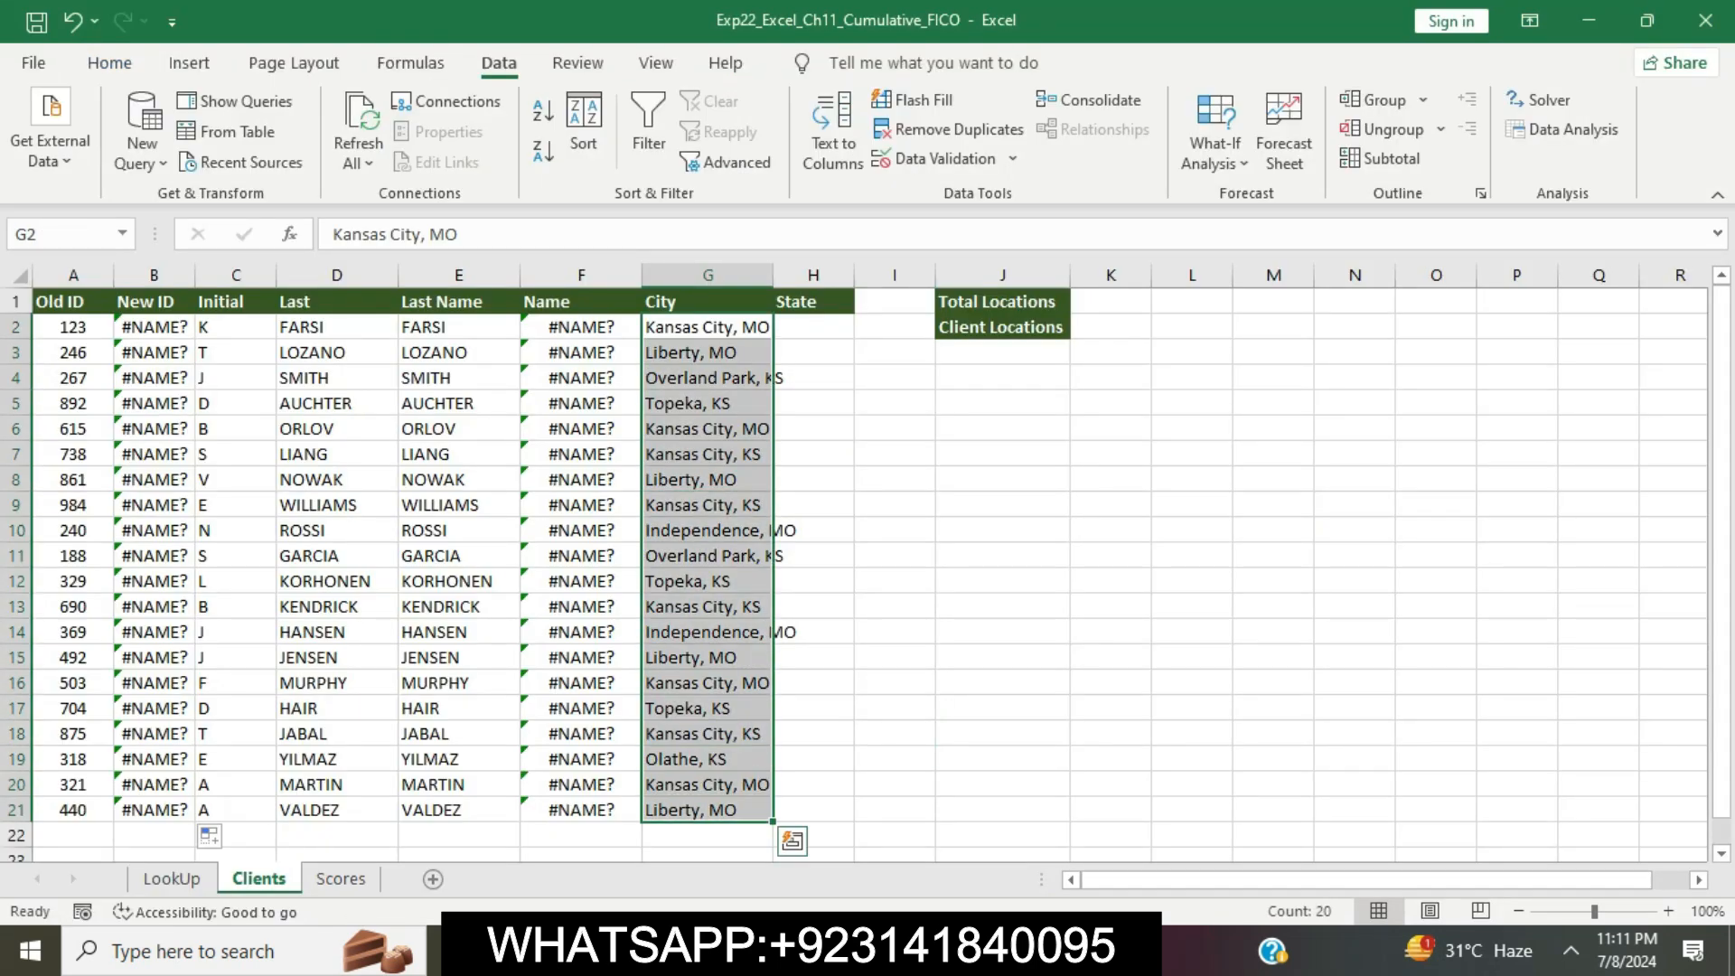
{"action": "key", "text": "alt+Tab"}
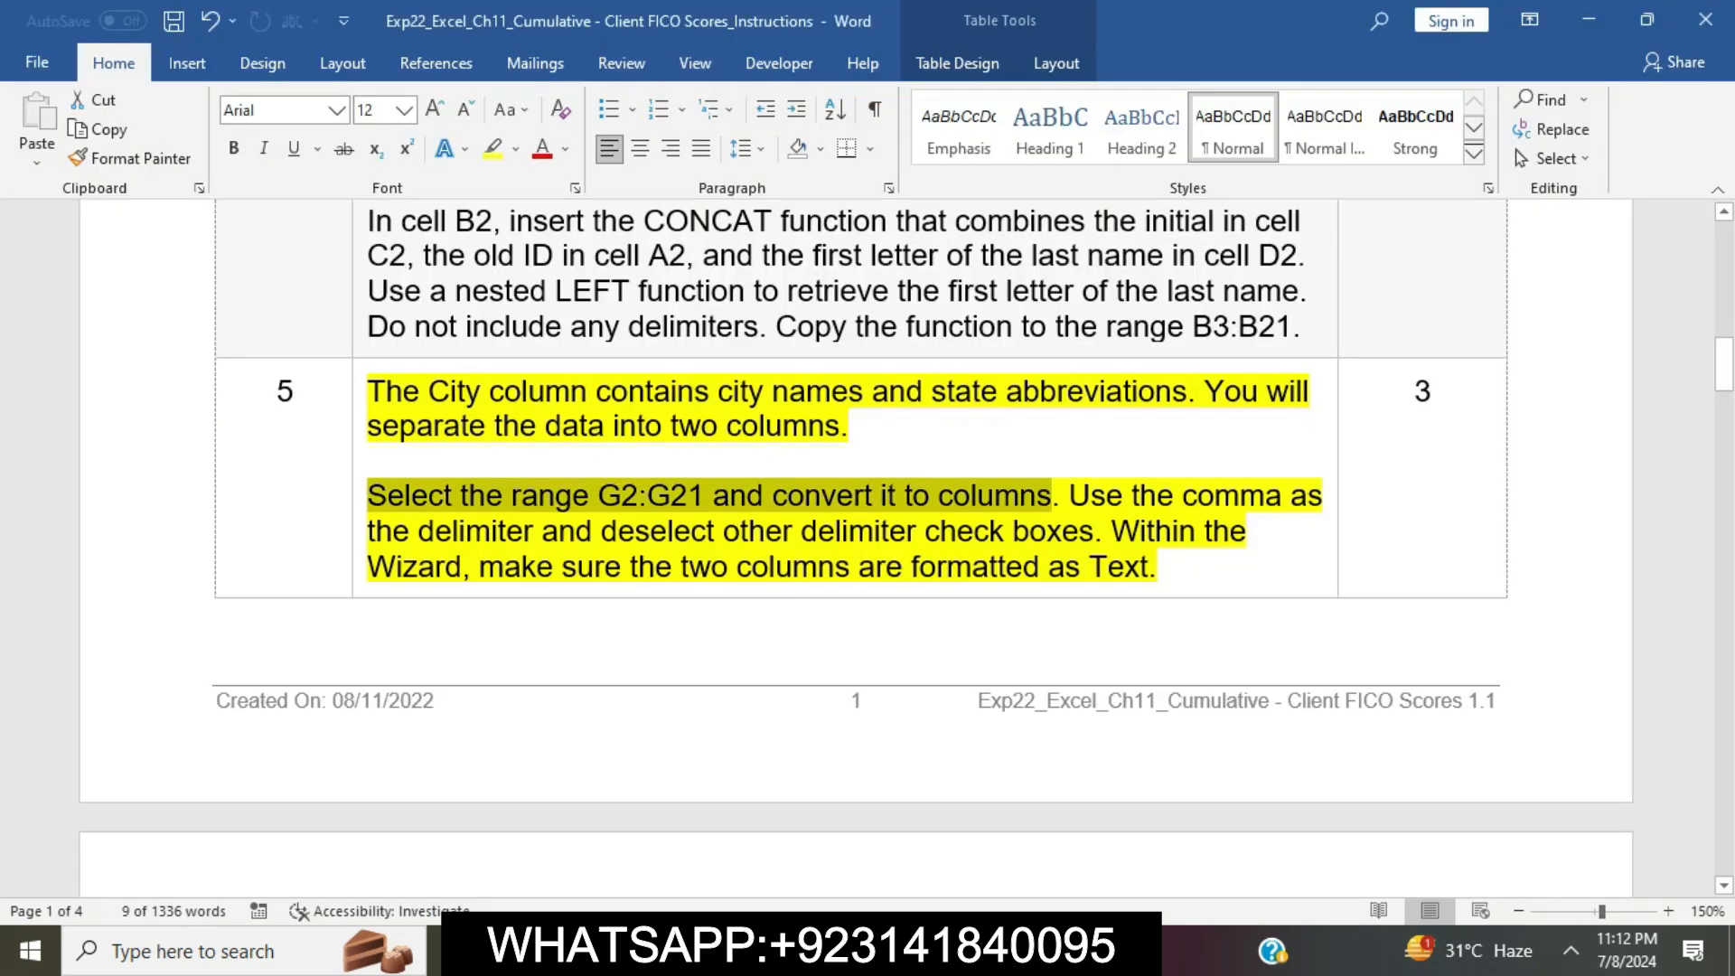
{"action": "key", "text": "alt+Tab"}
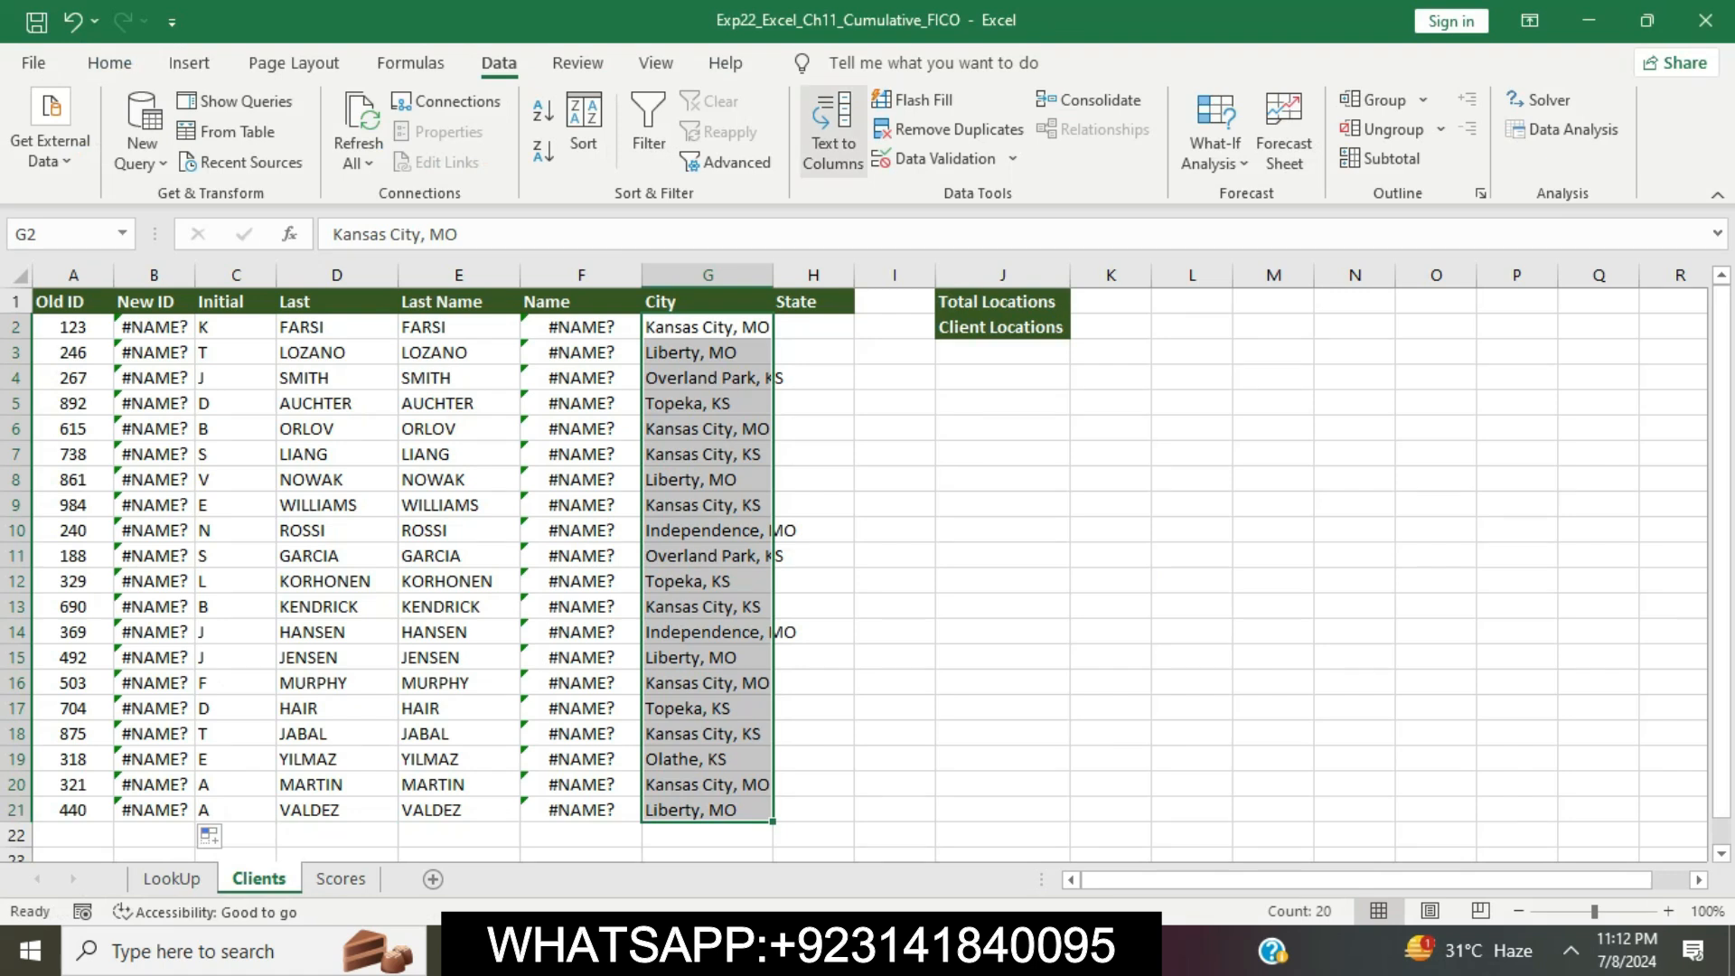
{"action": "left_click", "coordinate": [832, 136]}
Mark the delimiter sentence in the Word instructions, then set Comma as the only delimiter in Excel's wizard, deselecting Tab.
{"action": "key", "text": "alt+Tab"}
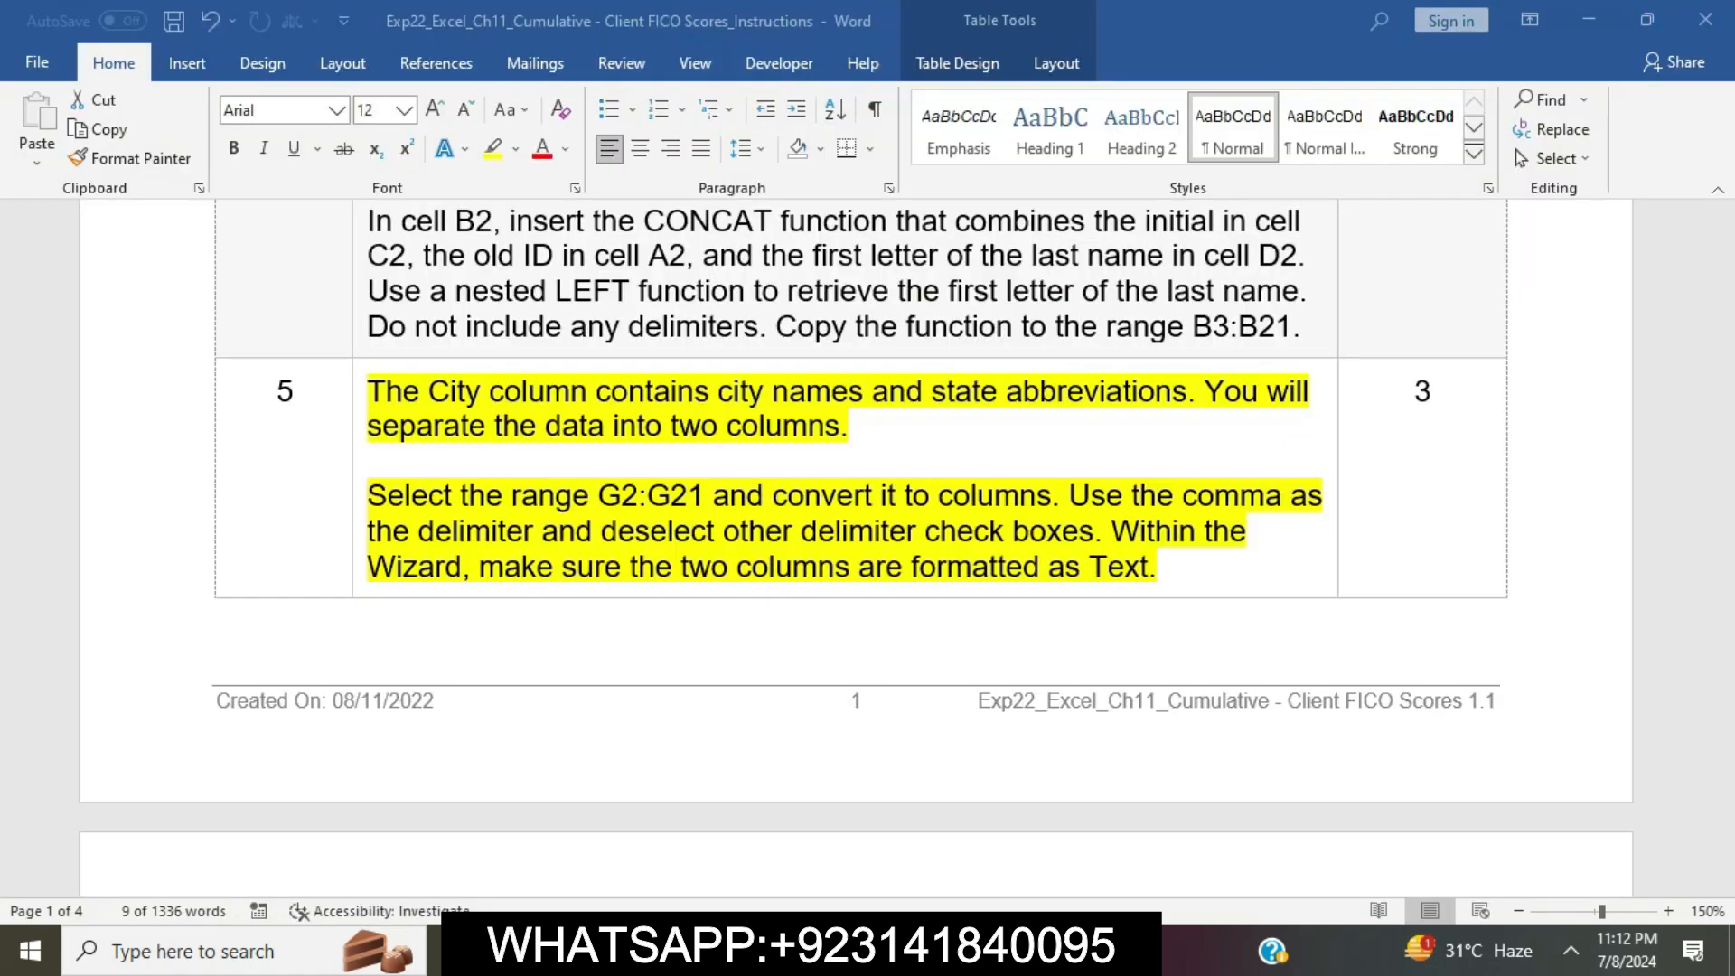
{"action": "left_click_drag", "start_coordinate": [1069, 495], "coordinate": [1093, 530]}
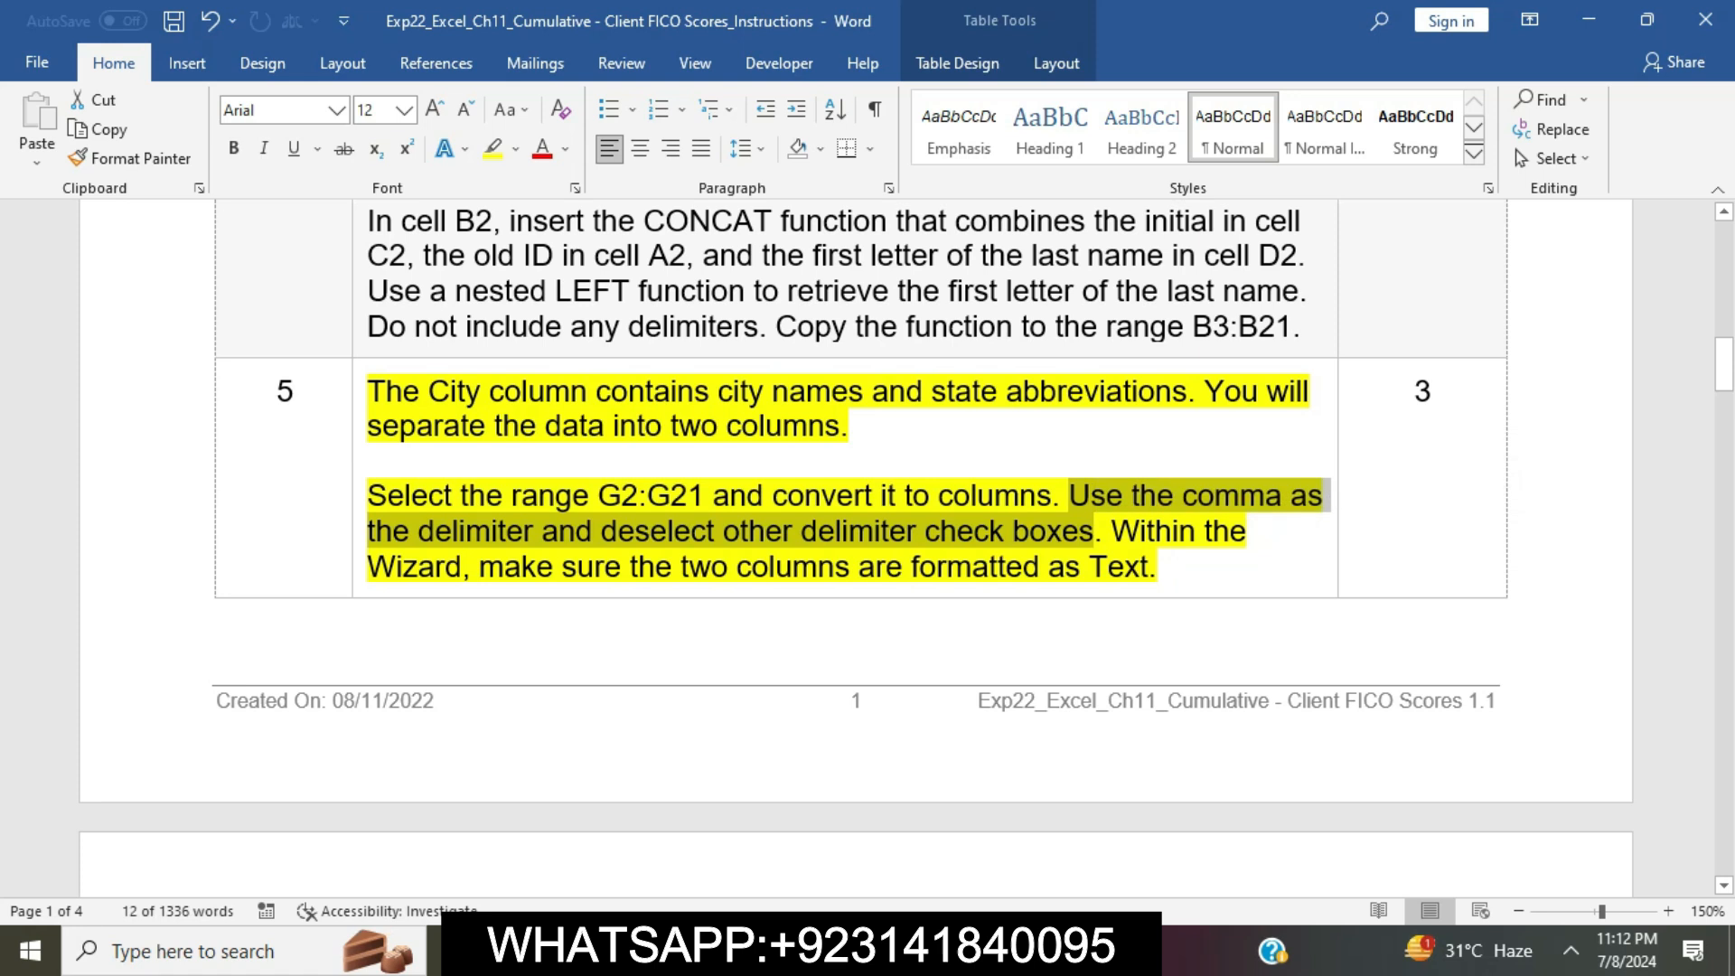
{"action": "key", "text": "alt+Tab"}
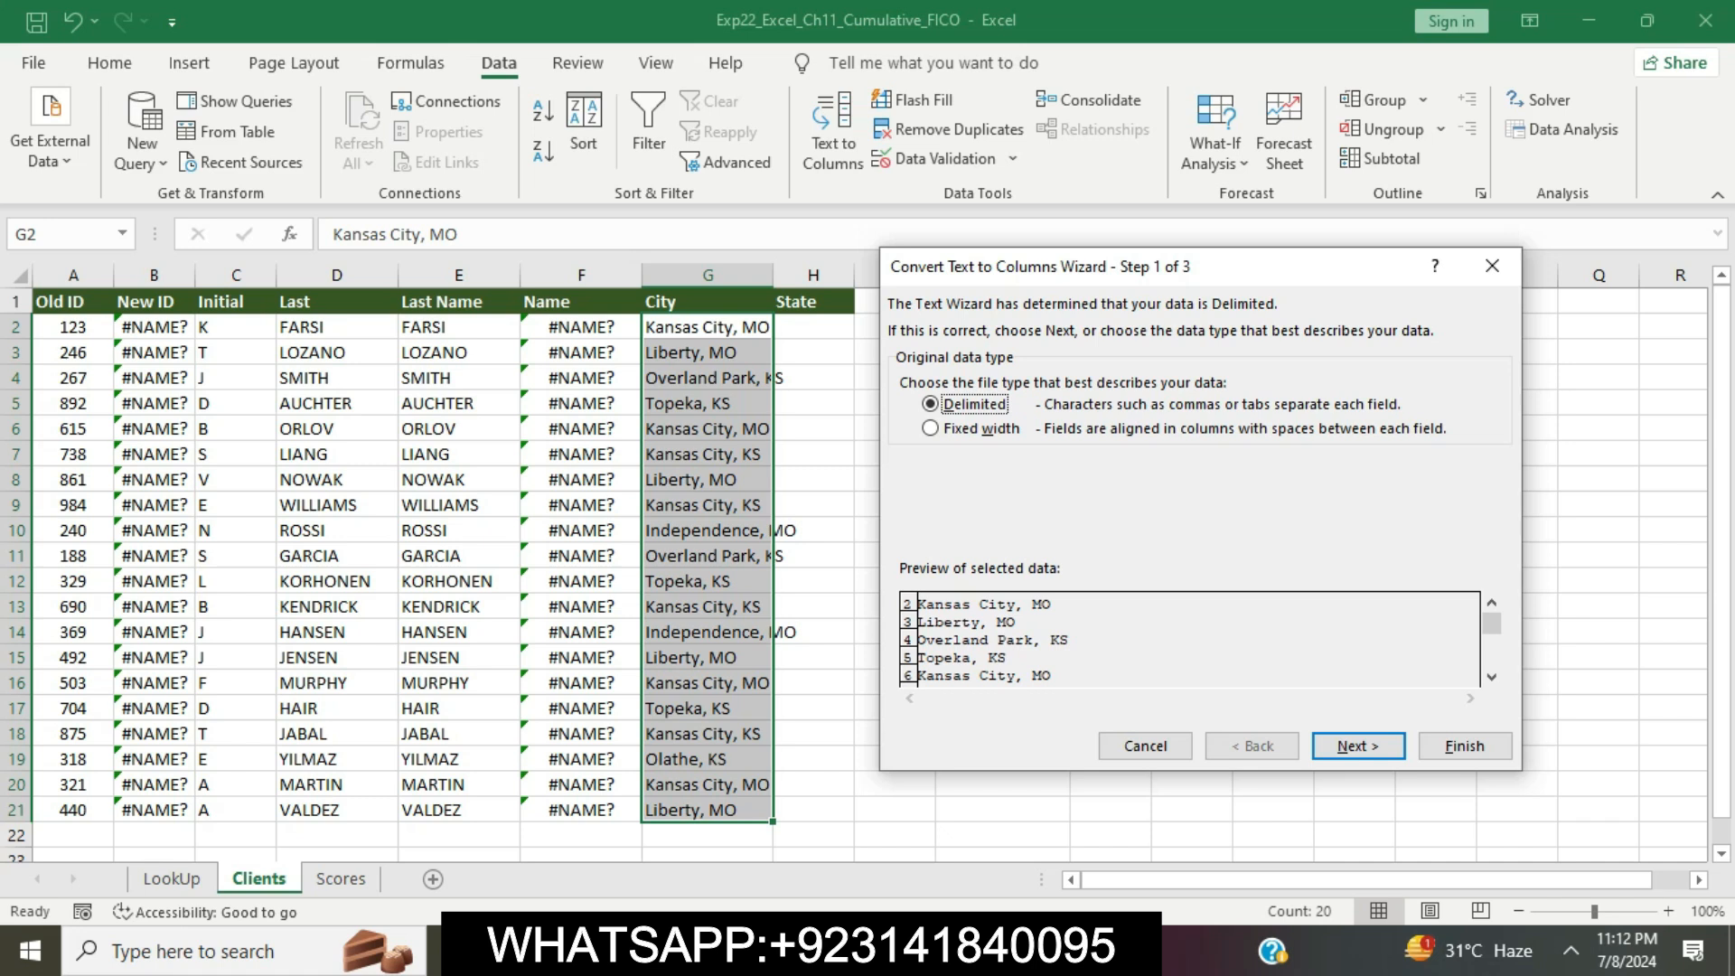
{"action": "left_click", "coordinate": [1358, 745]}
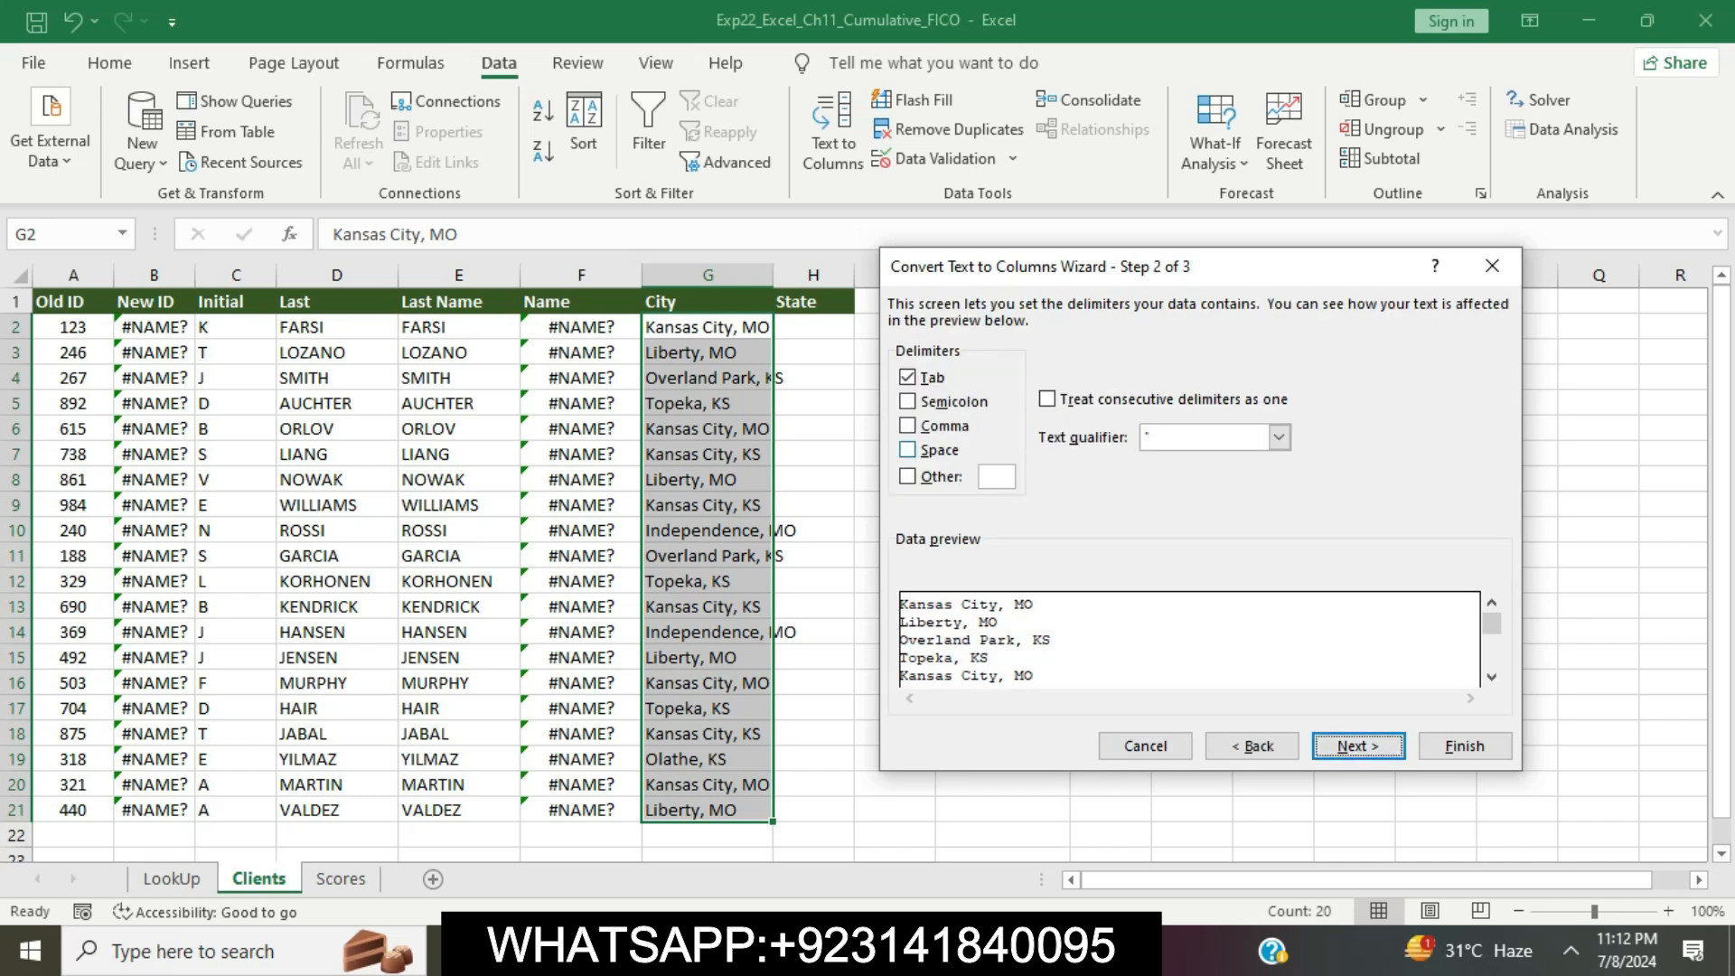
{"action": "left_click", "coordinate": [907, 425]}
{"action": "left_click", "coordinate": [907, 377]}
Mark the Text-format sentence in the Word instructions, then return to Excel and finish the column conversion with destination $G$2.
{"action": "key", "text": "alt+Tab"}
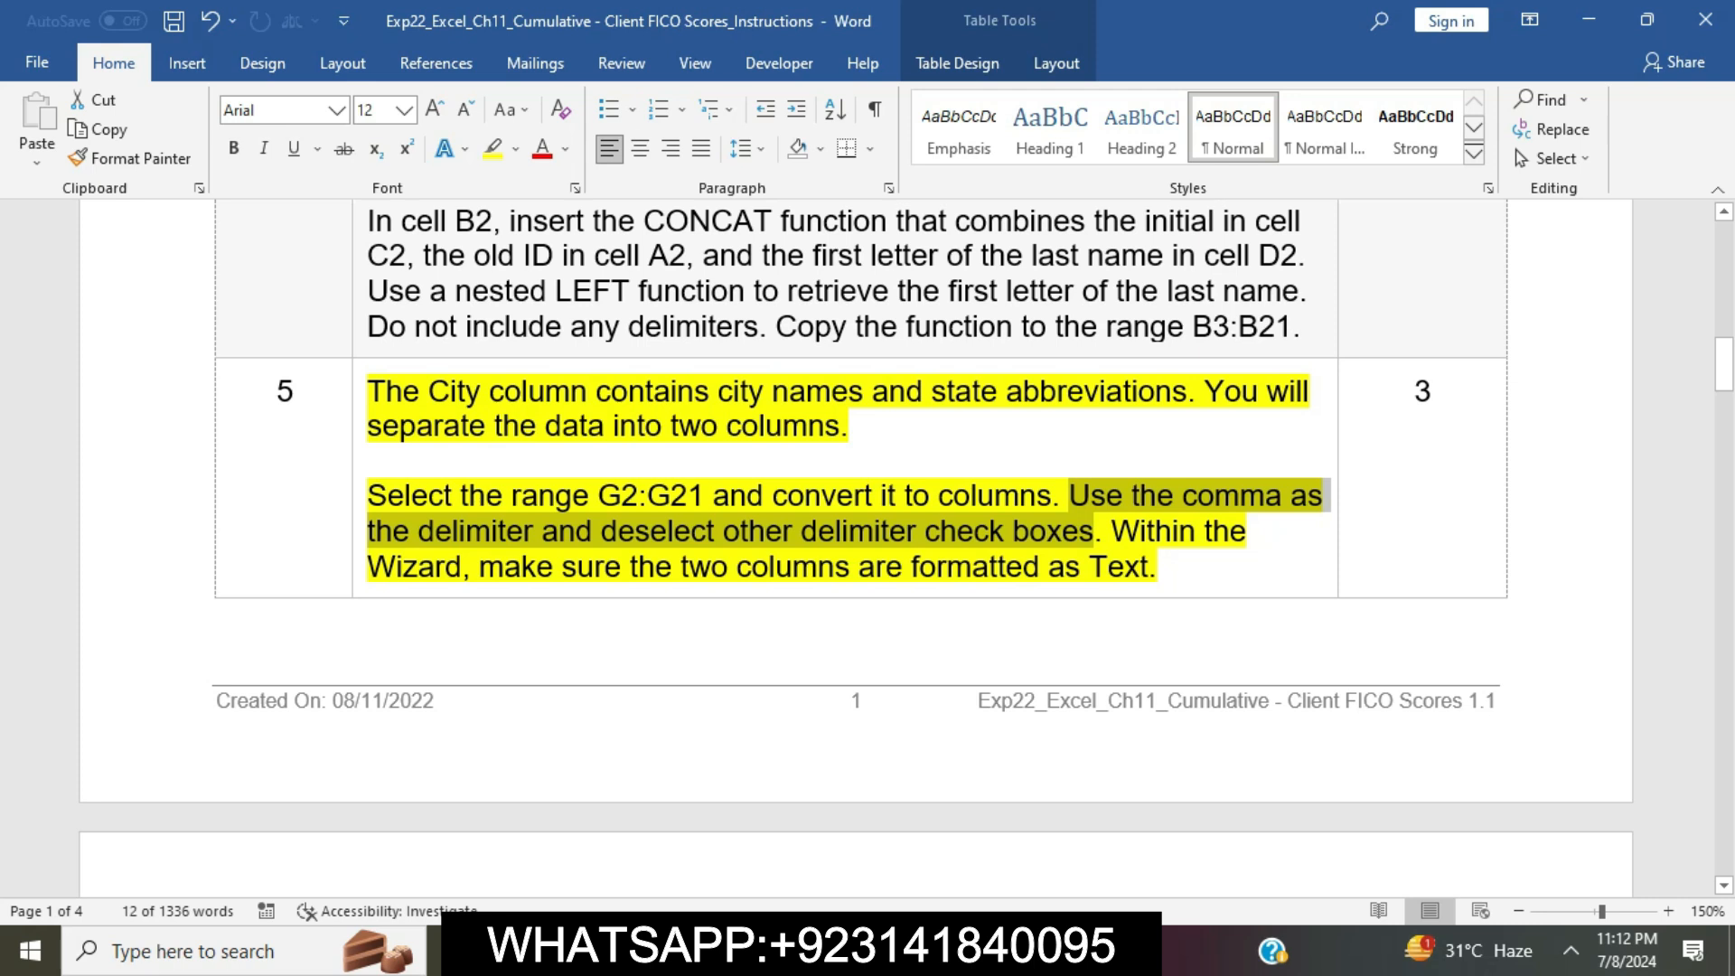
{"action": "left_click_drag", "start_coordinate": [1112, 533], "coordinate": [1156, 568]}
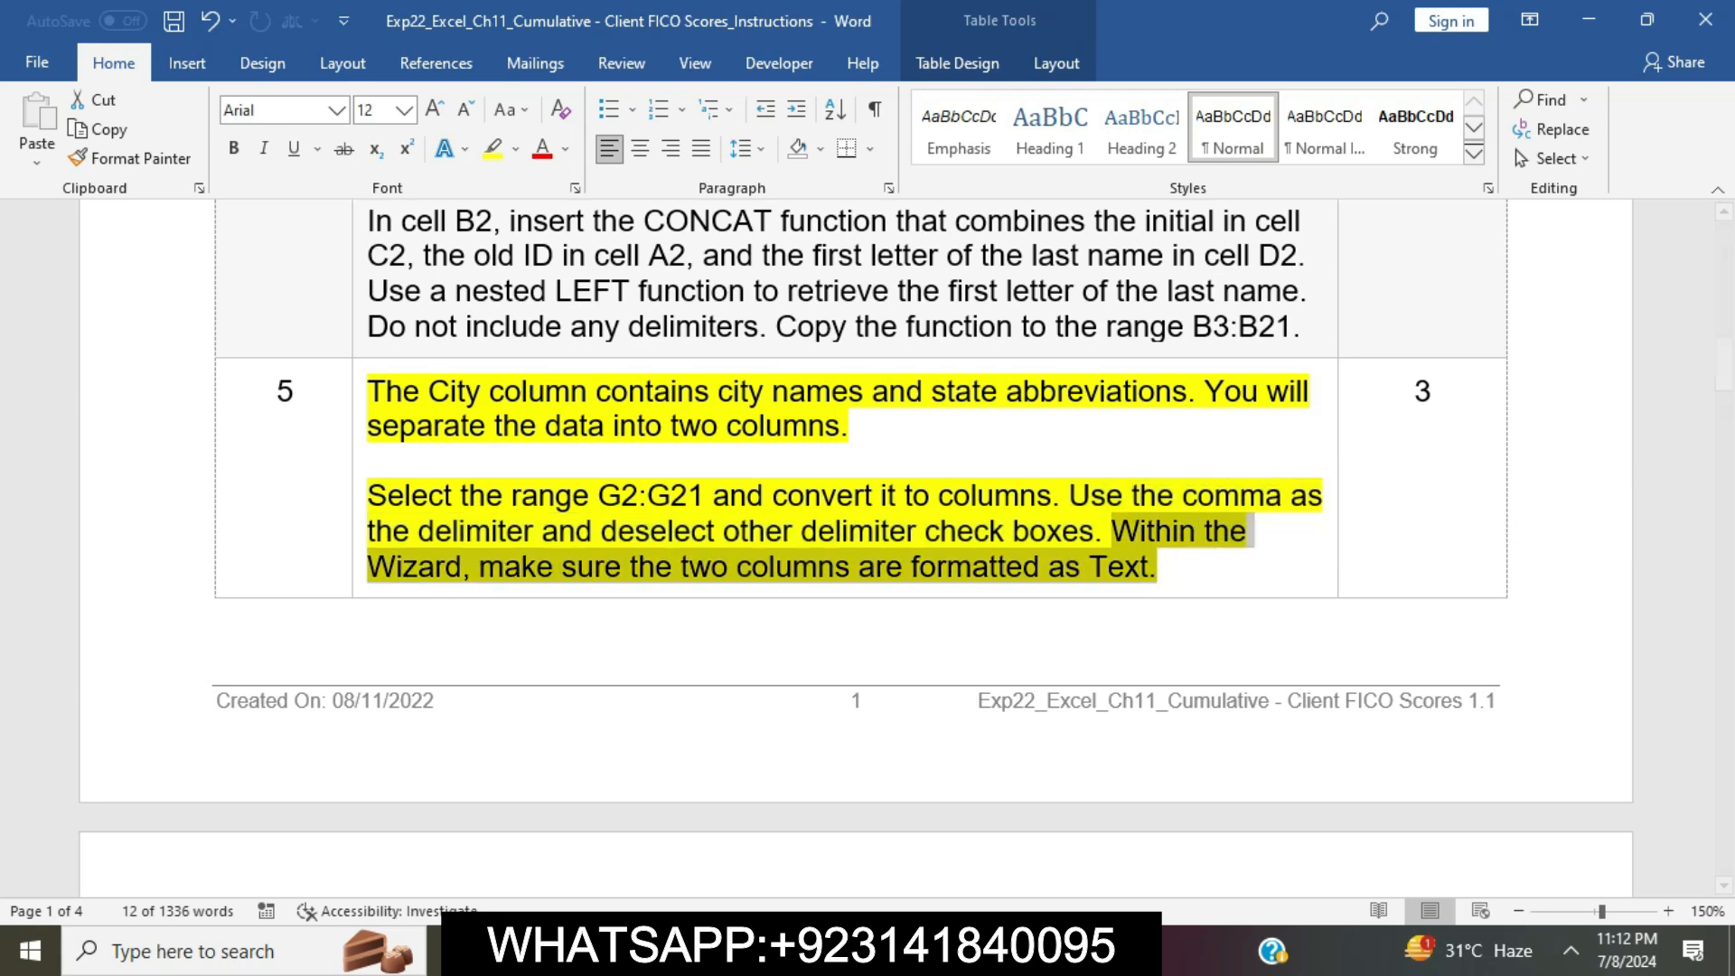
{"action": "key", "text": "alt+Tab"}
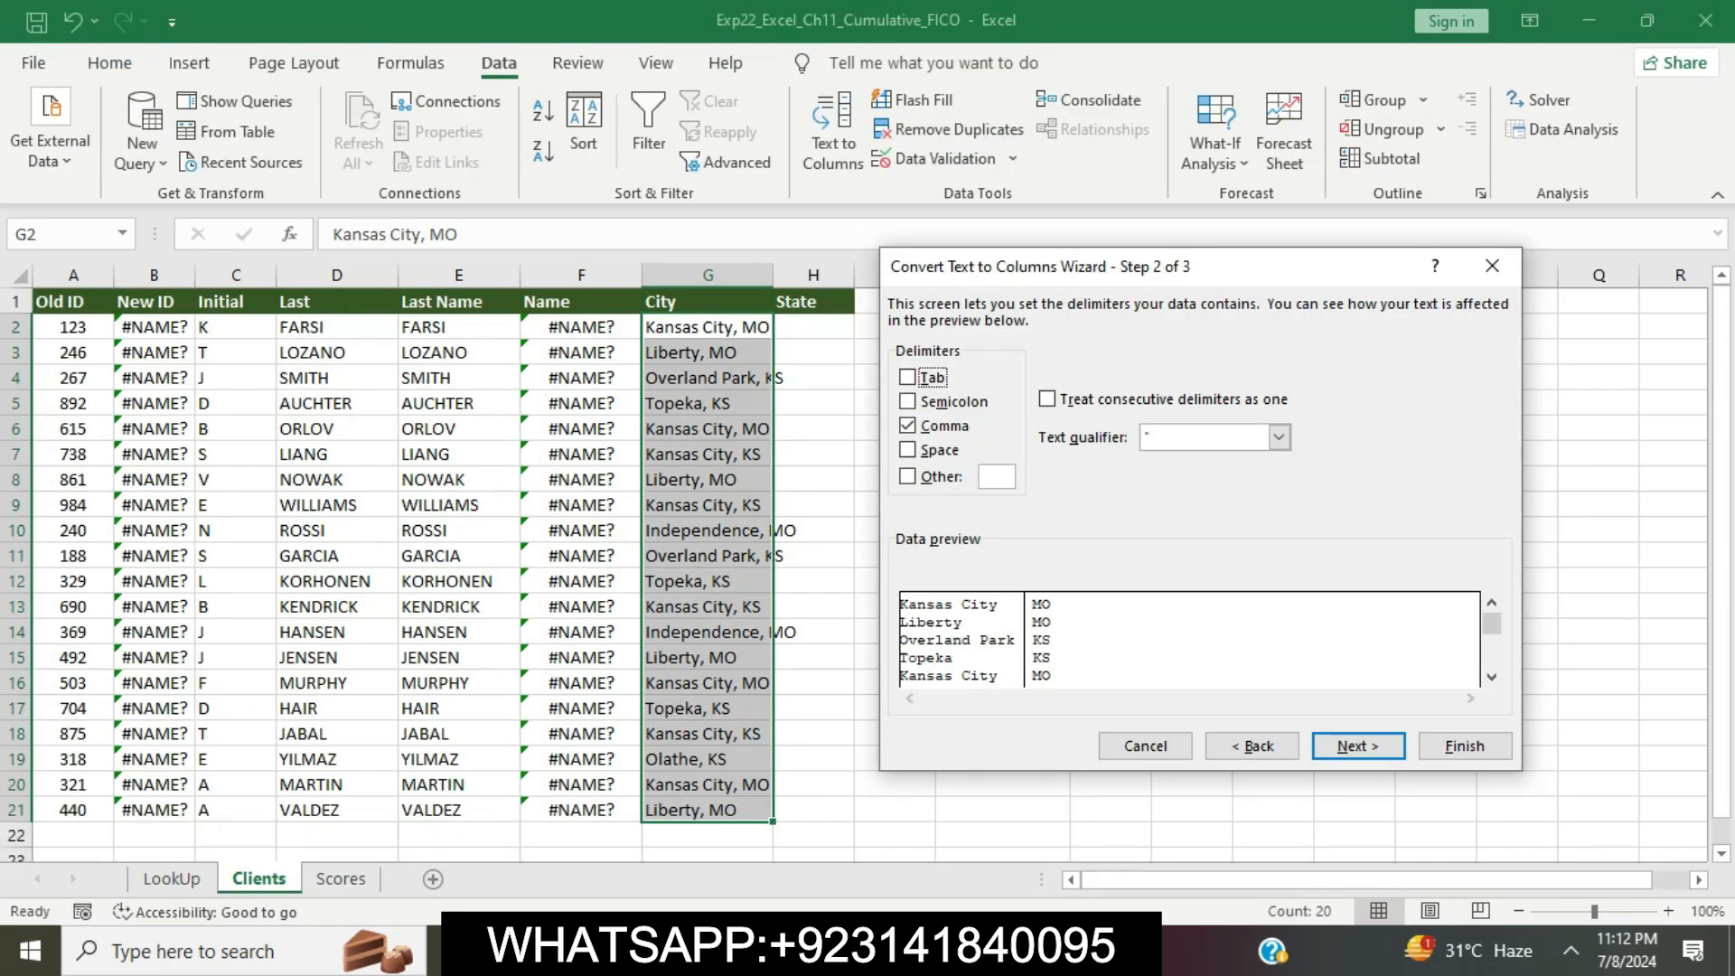
{"action": "key", "text": "Return"}
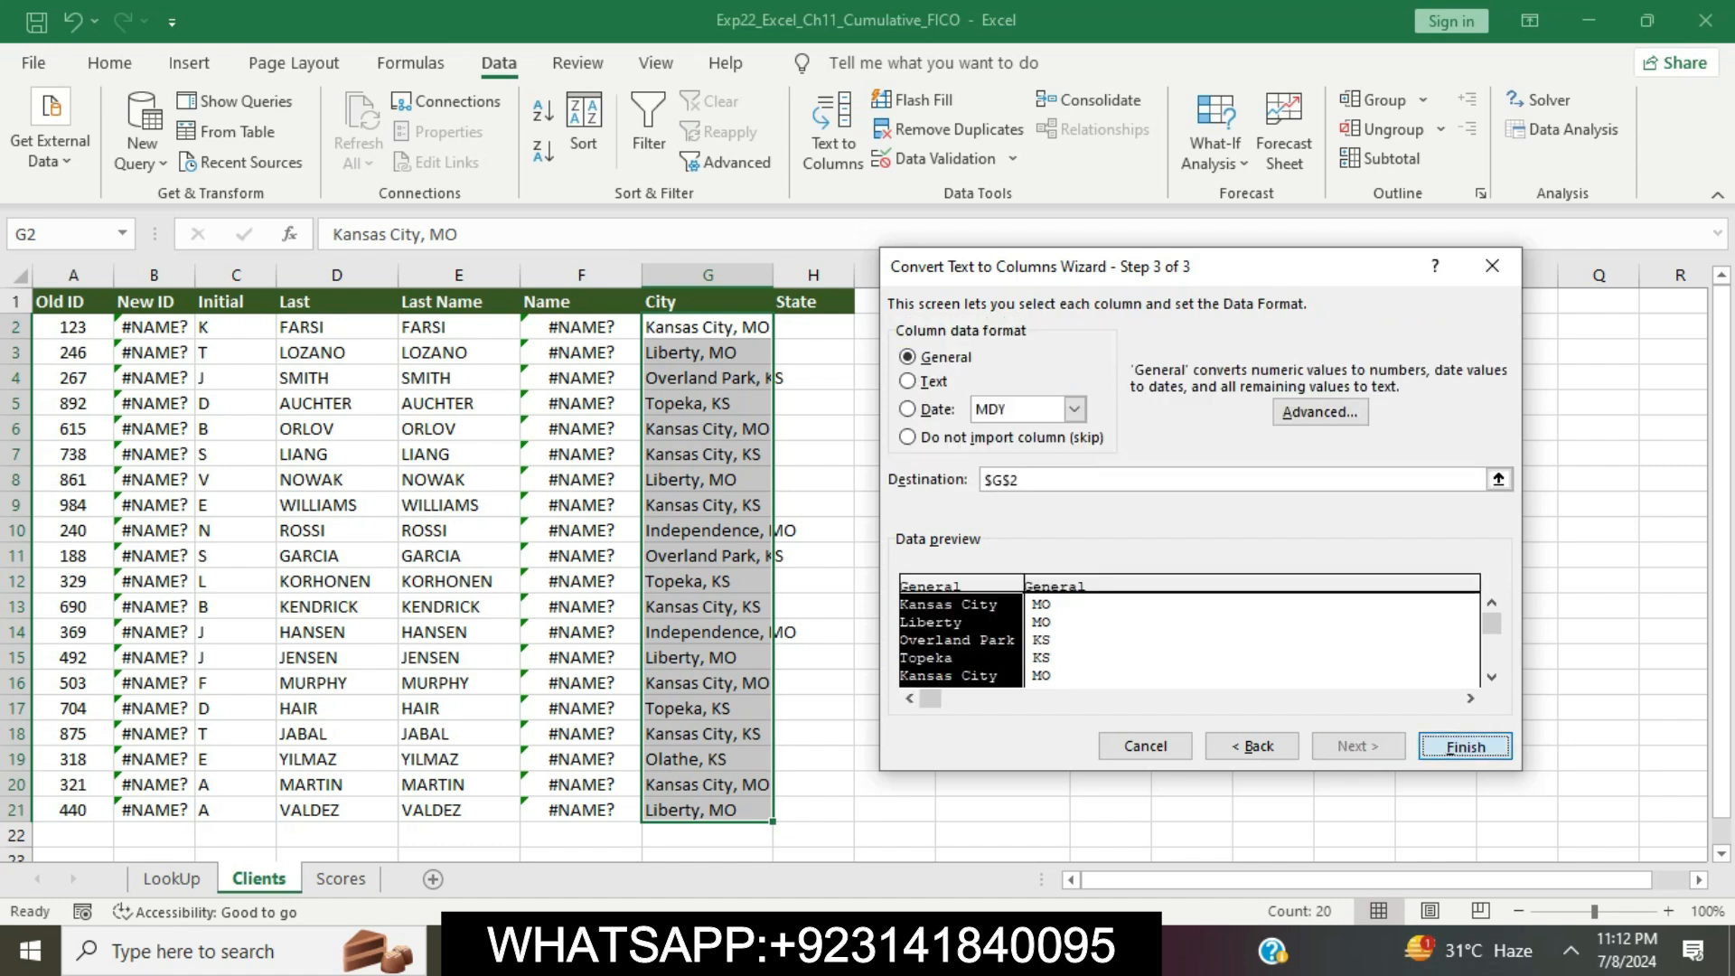
{"action": "key", "text": "Return"}
{"action": "left_click", "coordinate": [1192, 657]}
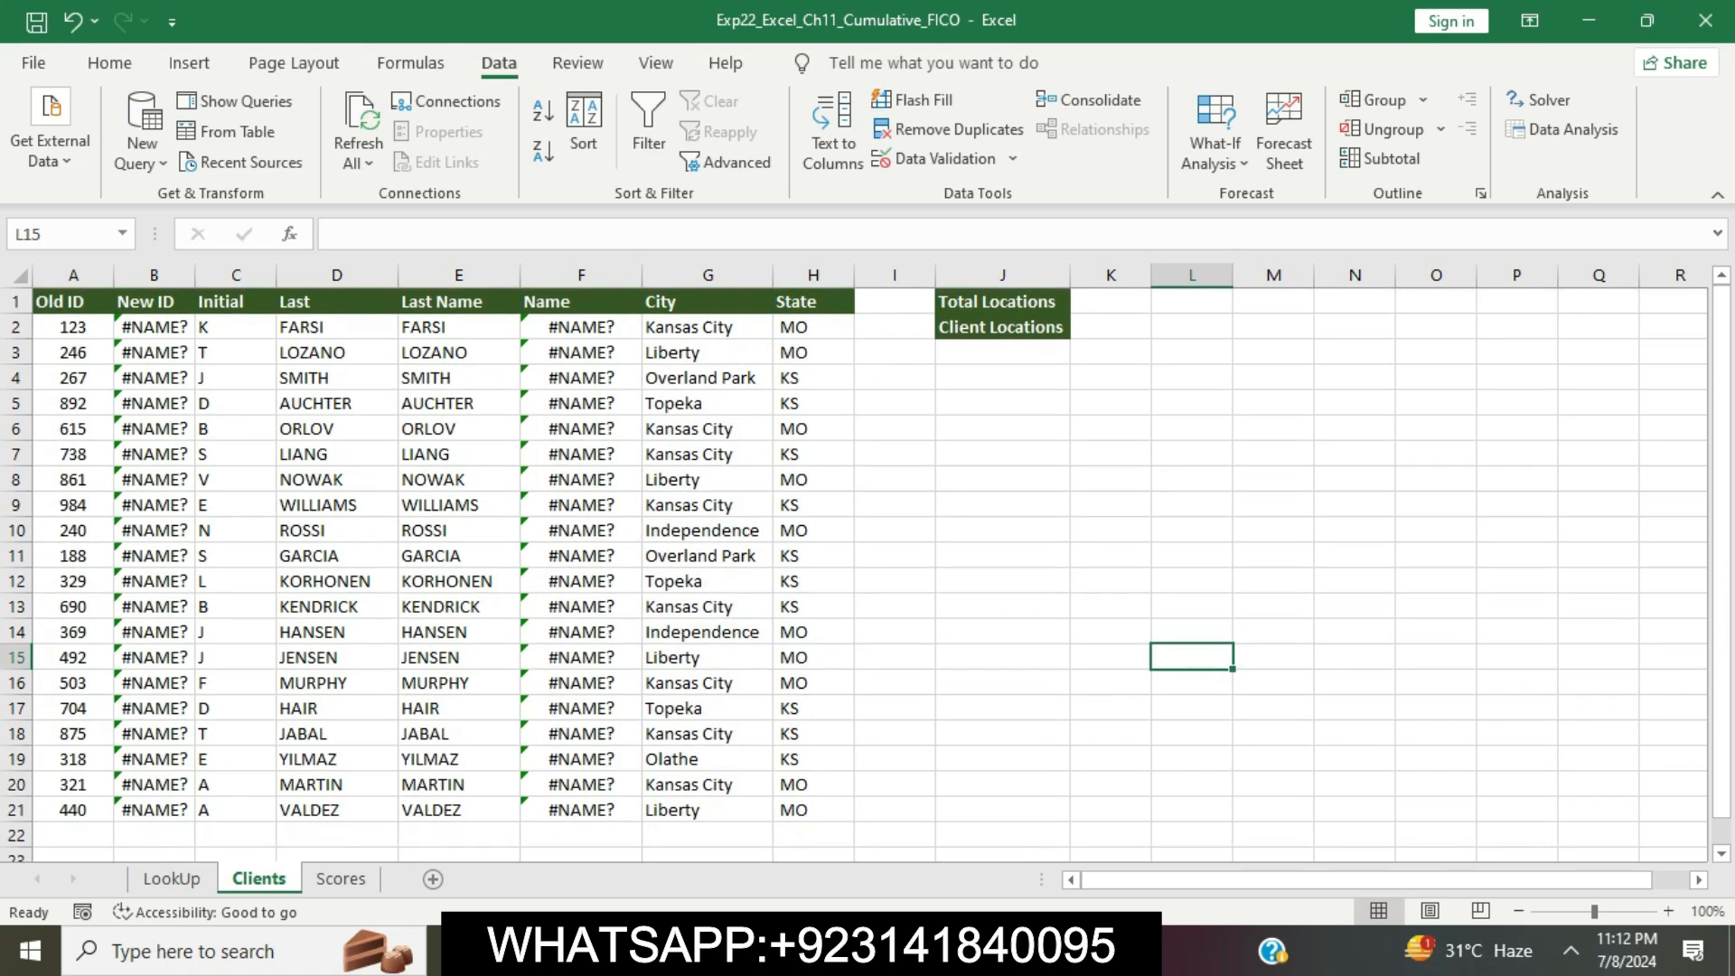
Switch to the Word instructions and remove the yellow highlight from step 5.
{"action": "key", "text": "alt+Tab"}
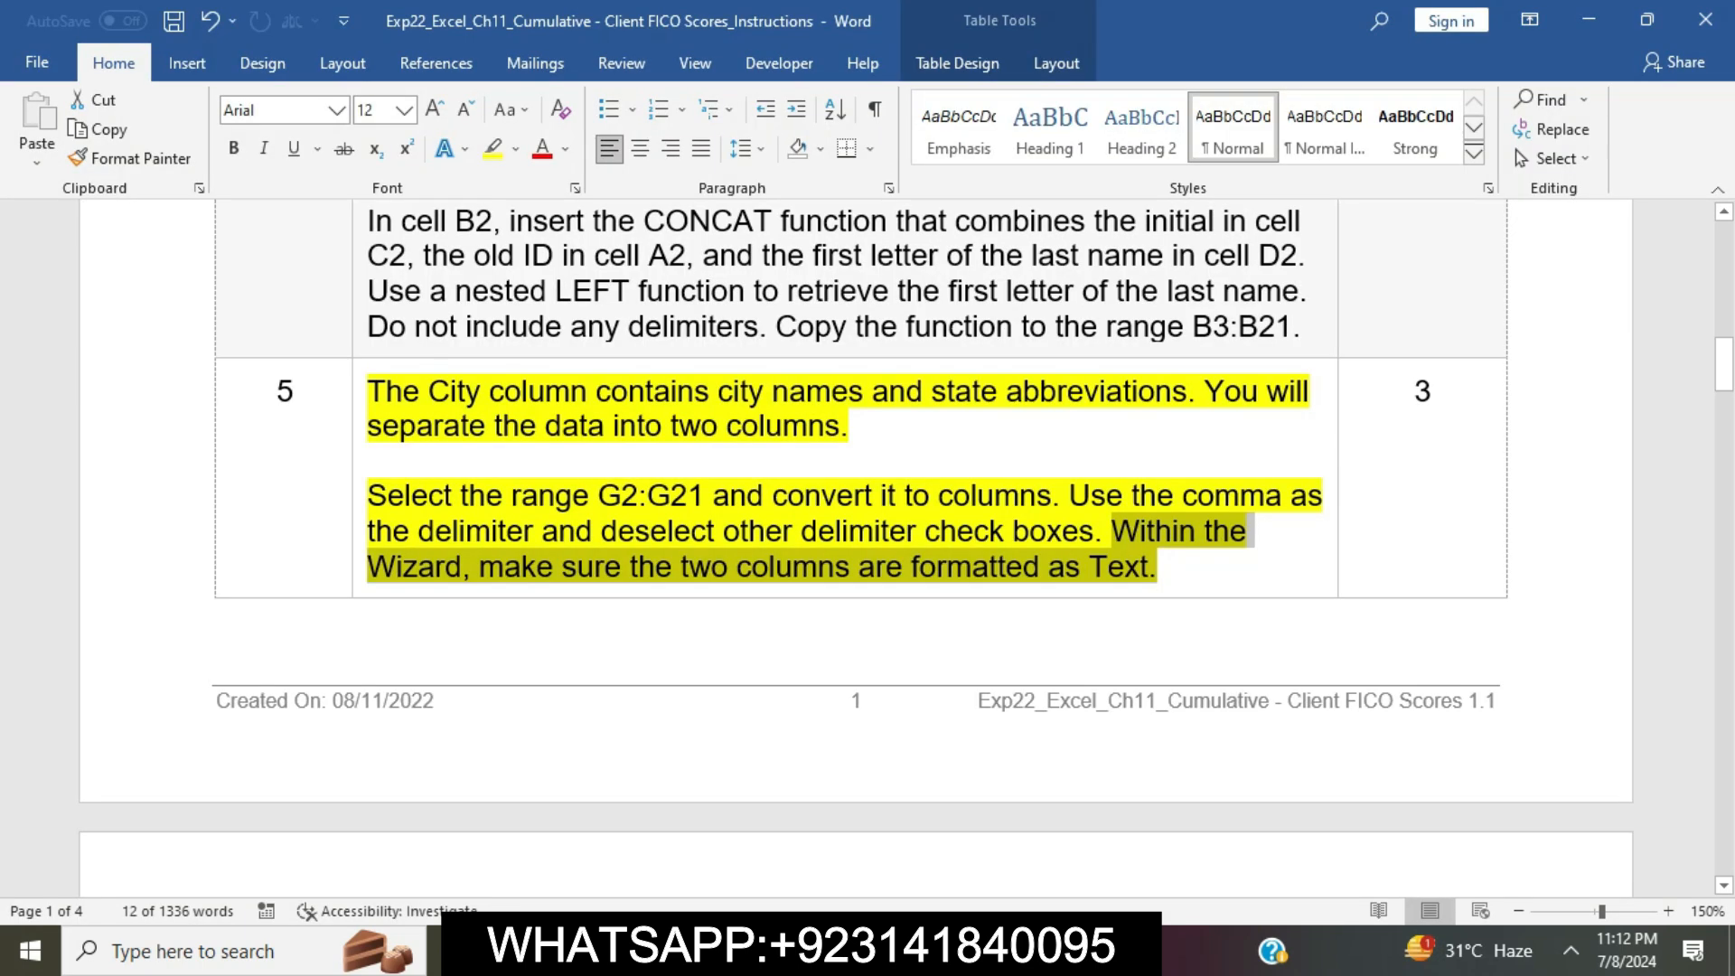
{"action": "left_click", "coordinate": [937, 567]}
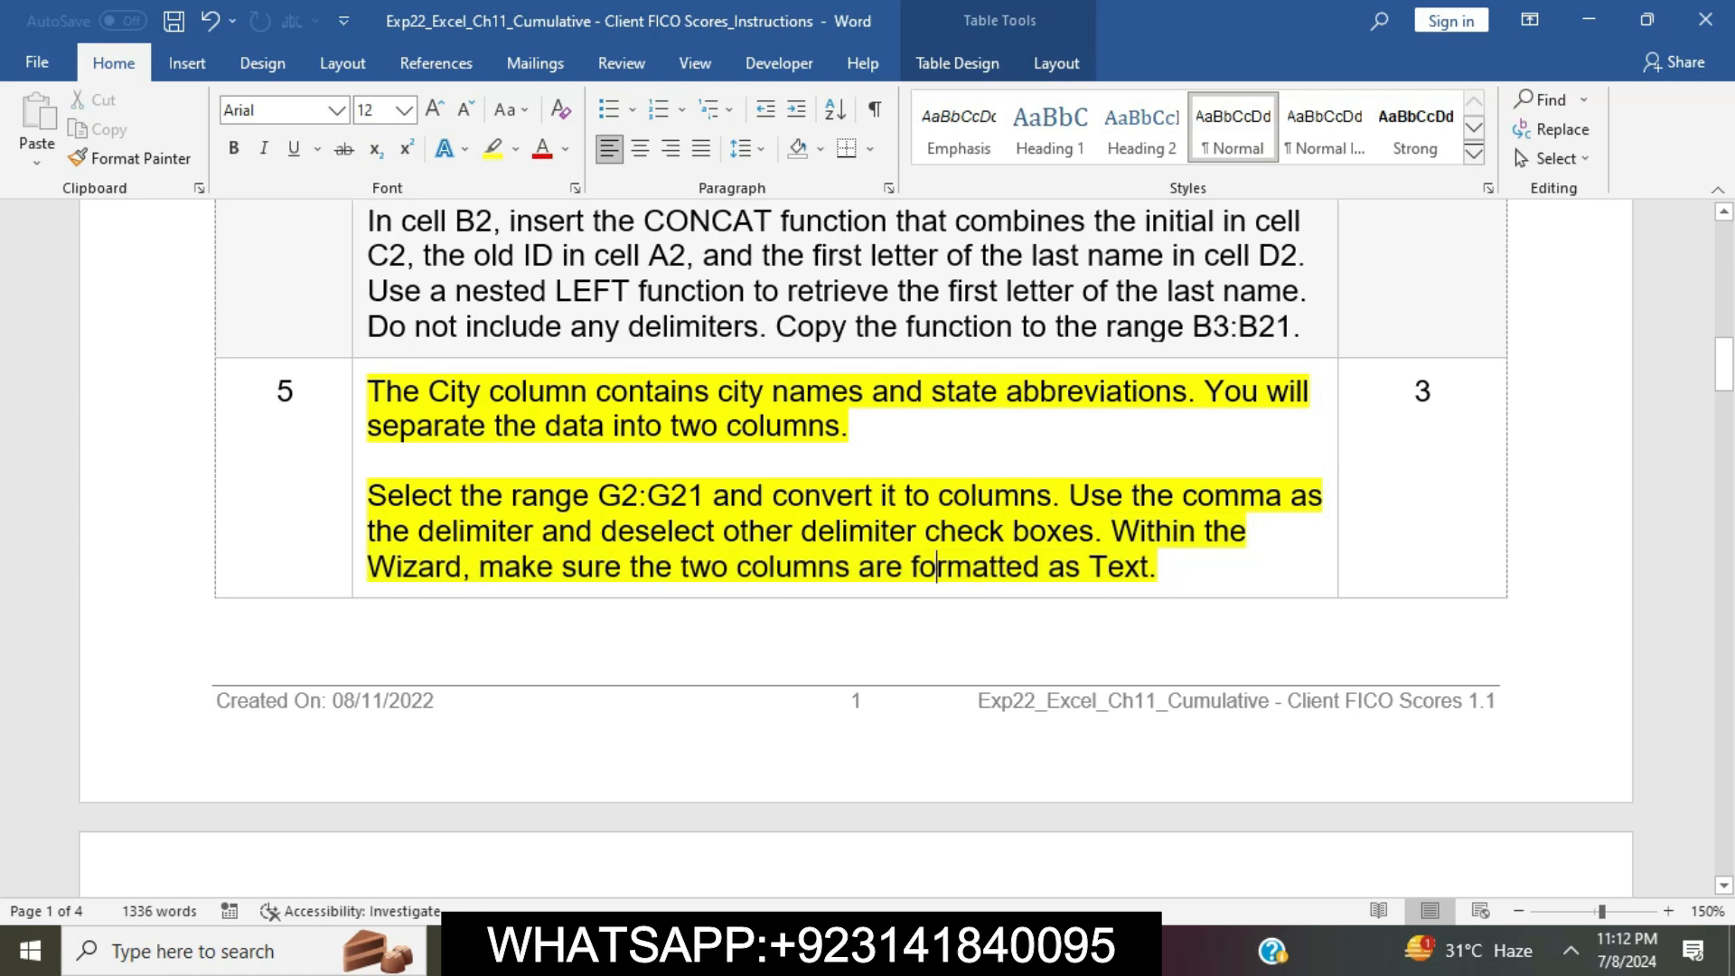
{"action": "left_click_drag", "start_coordinate": [937, 567], "coordinate": [370, 384]}
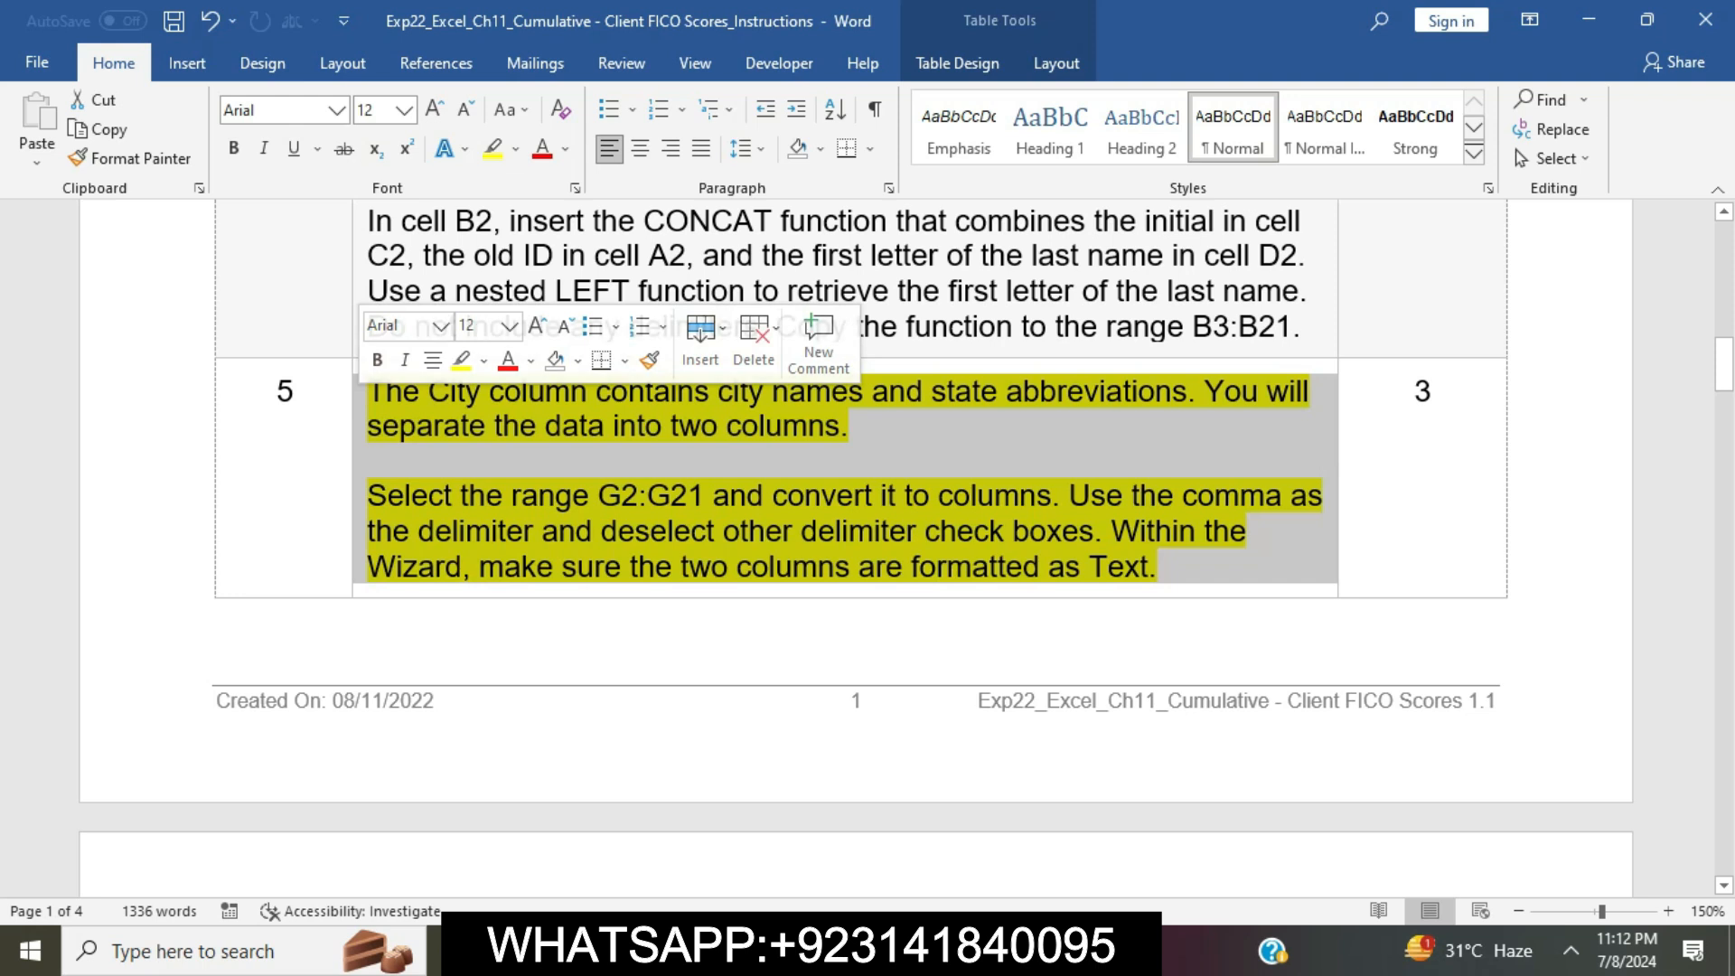
{"action": "left_click", "coordinate": [461, 361]}
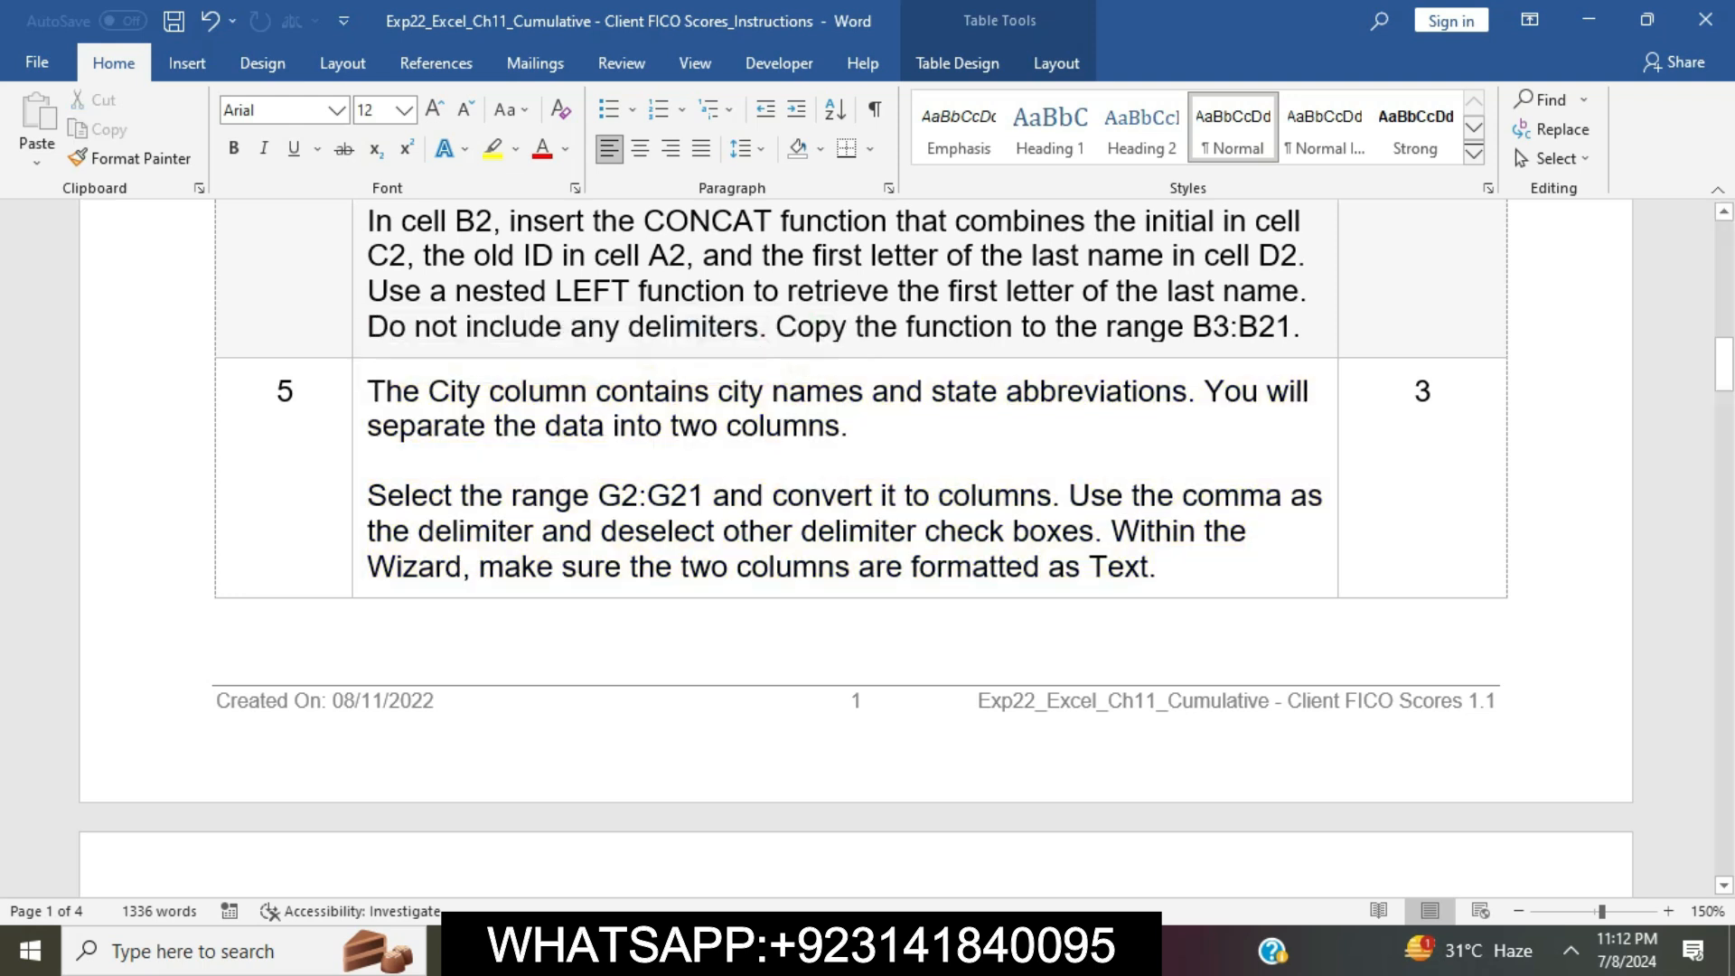
Highlight the step 6 instructions about removing spaces from the range H2:H21 in yellow.
{"action": "scroll", "coordinate": [859, 542], "scroll_direction": "down", "scroll_amount": 8}
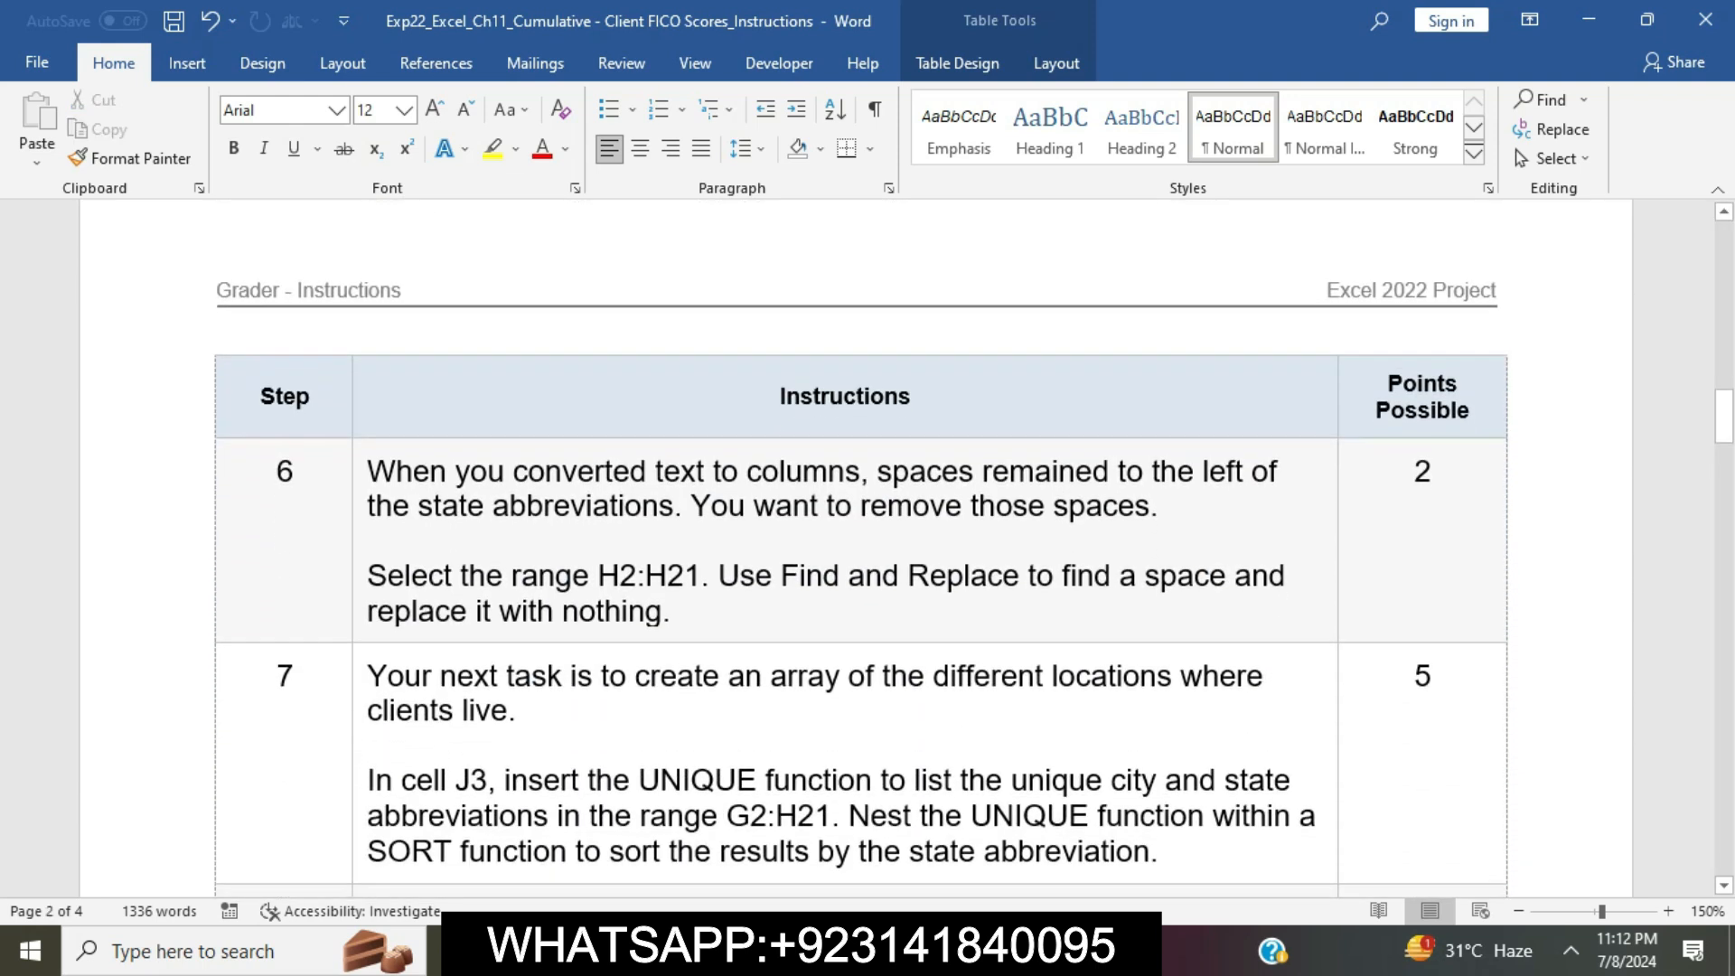
{"action": "left_click_drag", "start_coordinate": [670, 613], "coordinate": [367, 462]}
{"action": "left_click", "coordinate": [460, 432]}
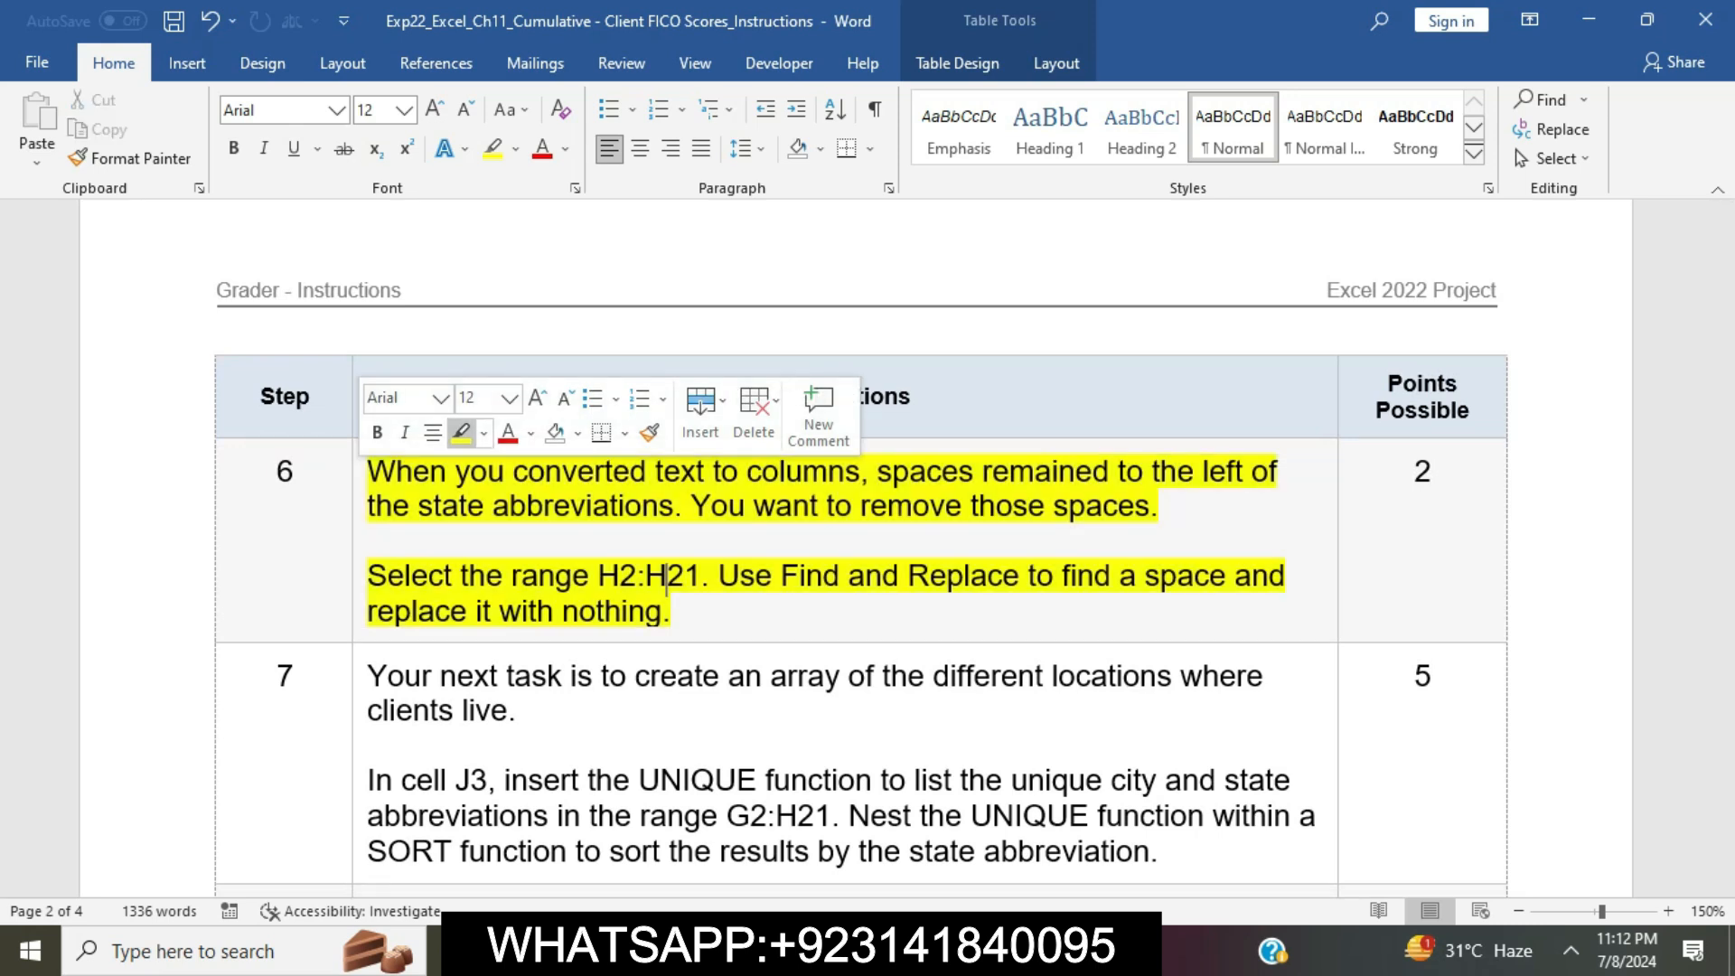
Mark "Select the range H2:H21" in step 6, then switch to Excel and select H2:H21 on the Clients worksheet.
{"action": "left_click", "coordinate": [368, 541]}
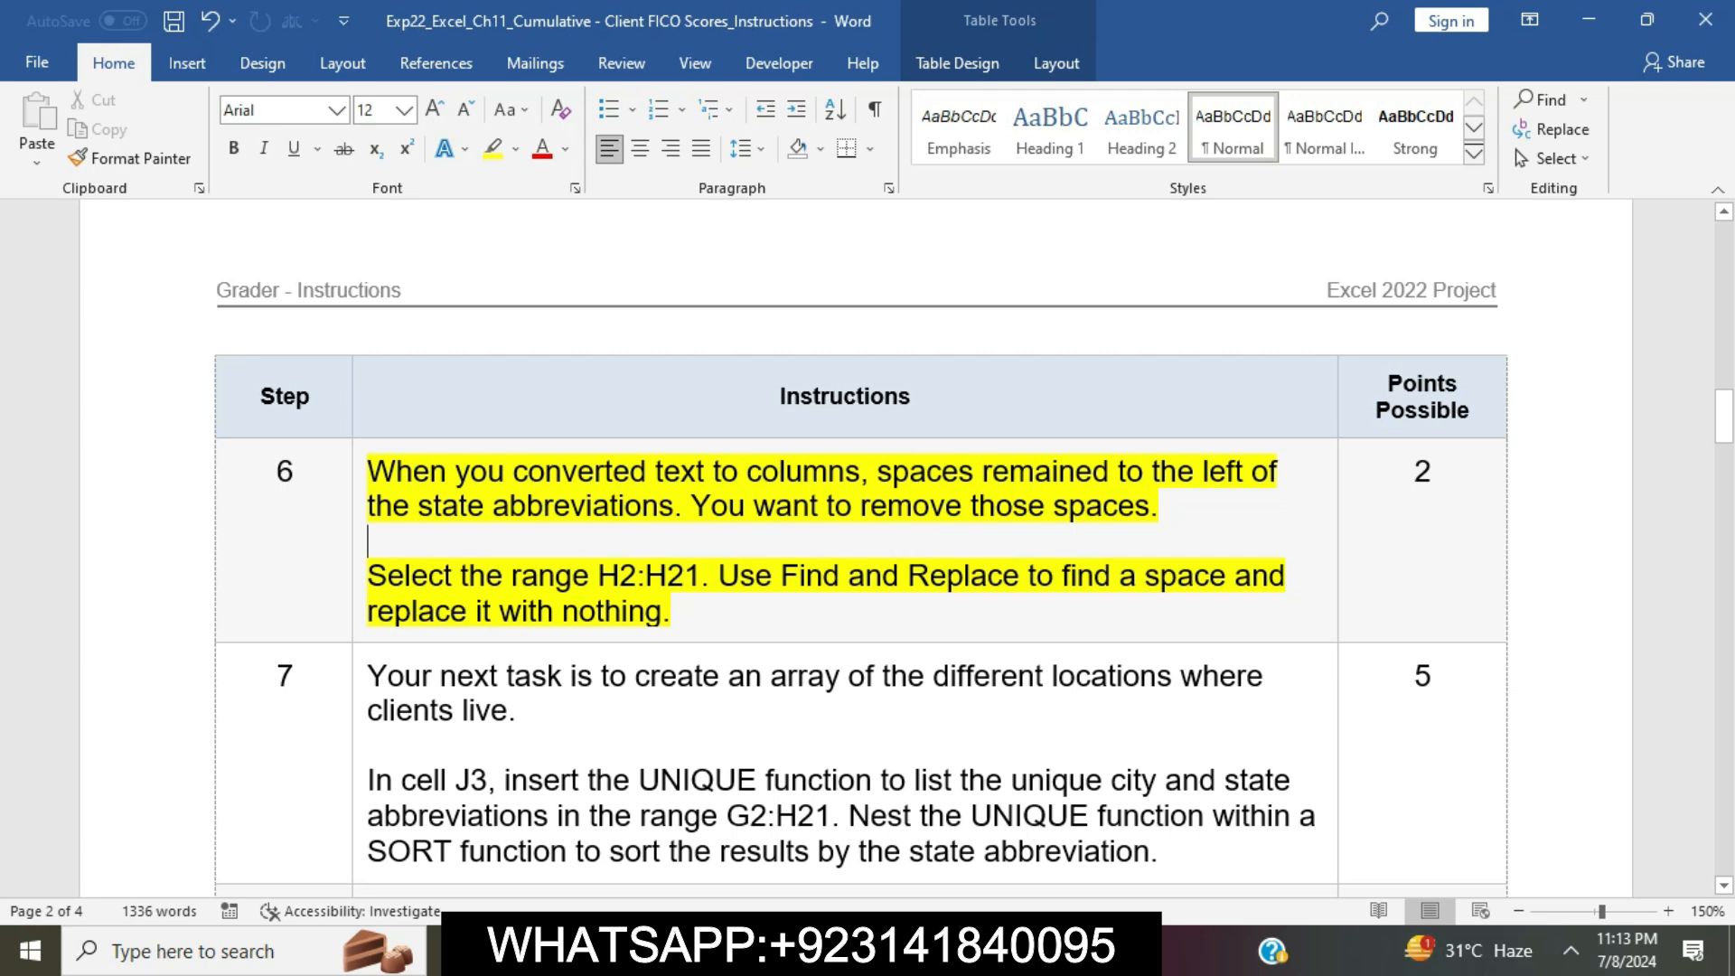
{"action": "key", "text": "Down"}
{"action": "key", "text": "shift+Right"}
{"action": "key", "text": "shift+Right"}
{"action": "key", "text": "shift+Right"}
{"action": "key", "text": "shift+Right"}
{"action": "key", "text": "shift+Right"}
{"action": "key", "text": "shift+Right"}
{"action": "key", "text": "shift+Right"}
{"action": "key", "text": "shift+Right"}
{"action": "key", "text": "shift+Right"}
{"action": "key", "text": "shift+Right"}
{"action": "key", "text": "shift+Right"}
{"action": "key", "text": "shift+Right"}
{"action": "key", "text": "shift+Right"}
{"action": "key", "text": "shift+Right"}
{"action": "key", "text": "shift+Right"}
{"action": "key", "text": "shift+Right"}
{"action": "key", "text": "shift+Right"}
{"action": "key", "text": "shift+Right"}
{"action": "key", "text": "shift+Right"}
{"action": "key", "text": "shift+Right"}
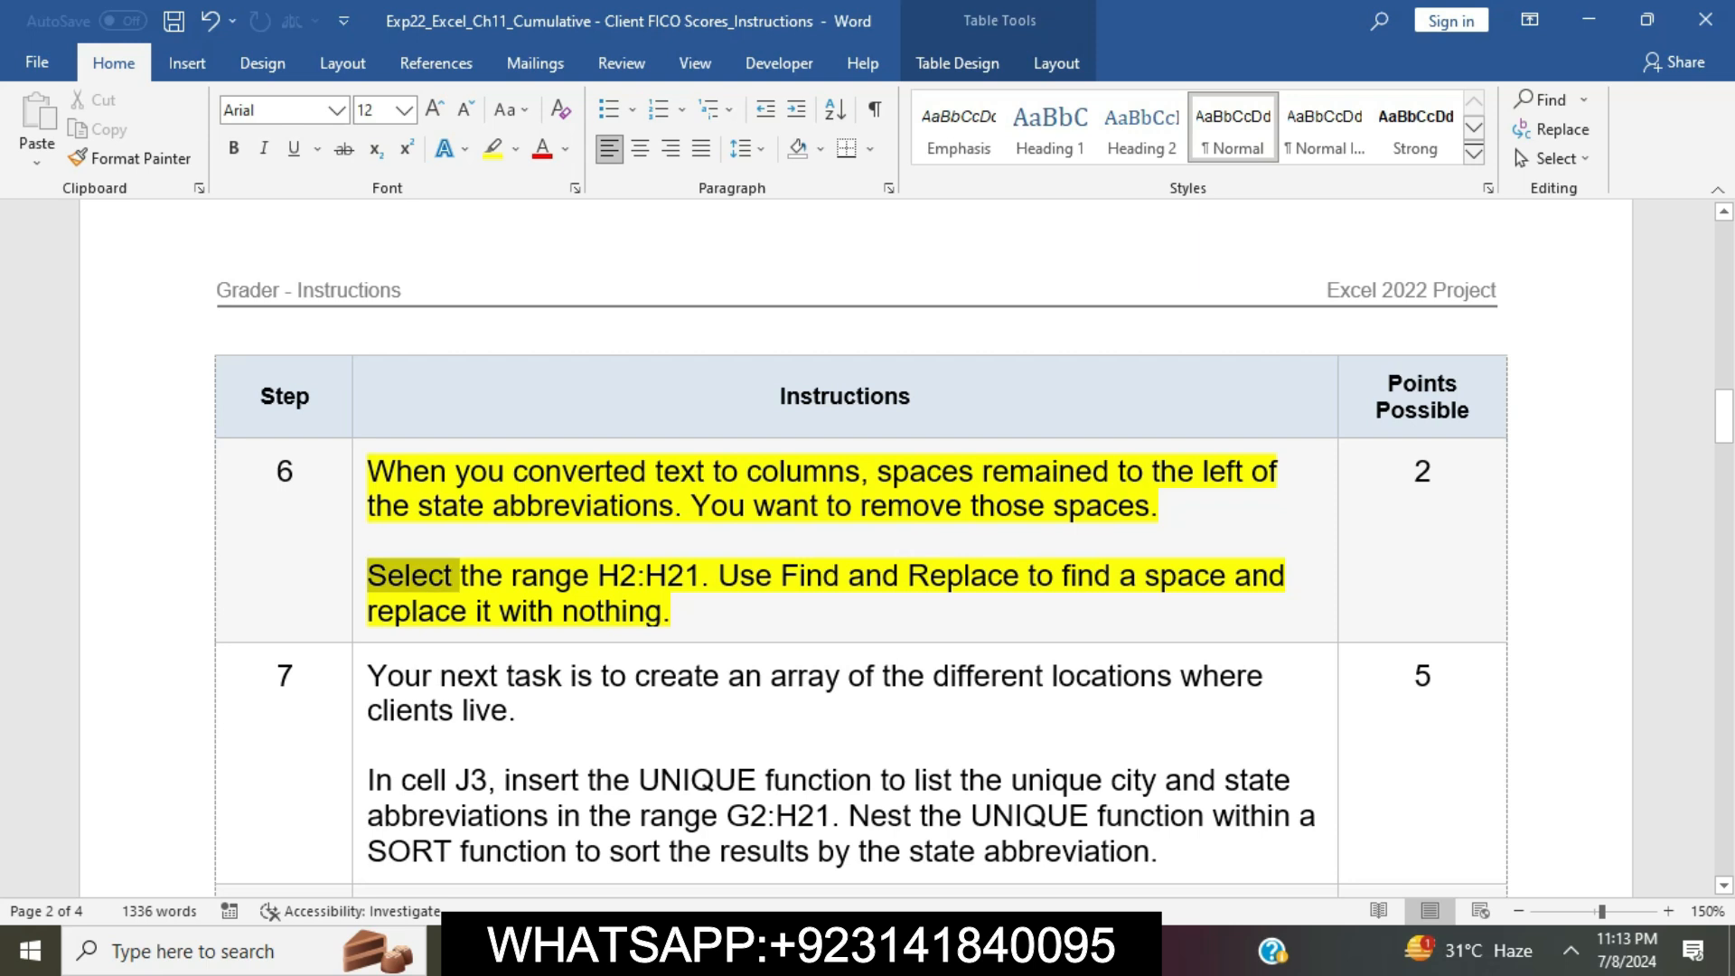
{"action": "key", "text": "shift+Right"}
{"action": "key", "text": "shift+Right"}
{"action": "key", "text": "shift+Right"}
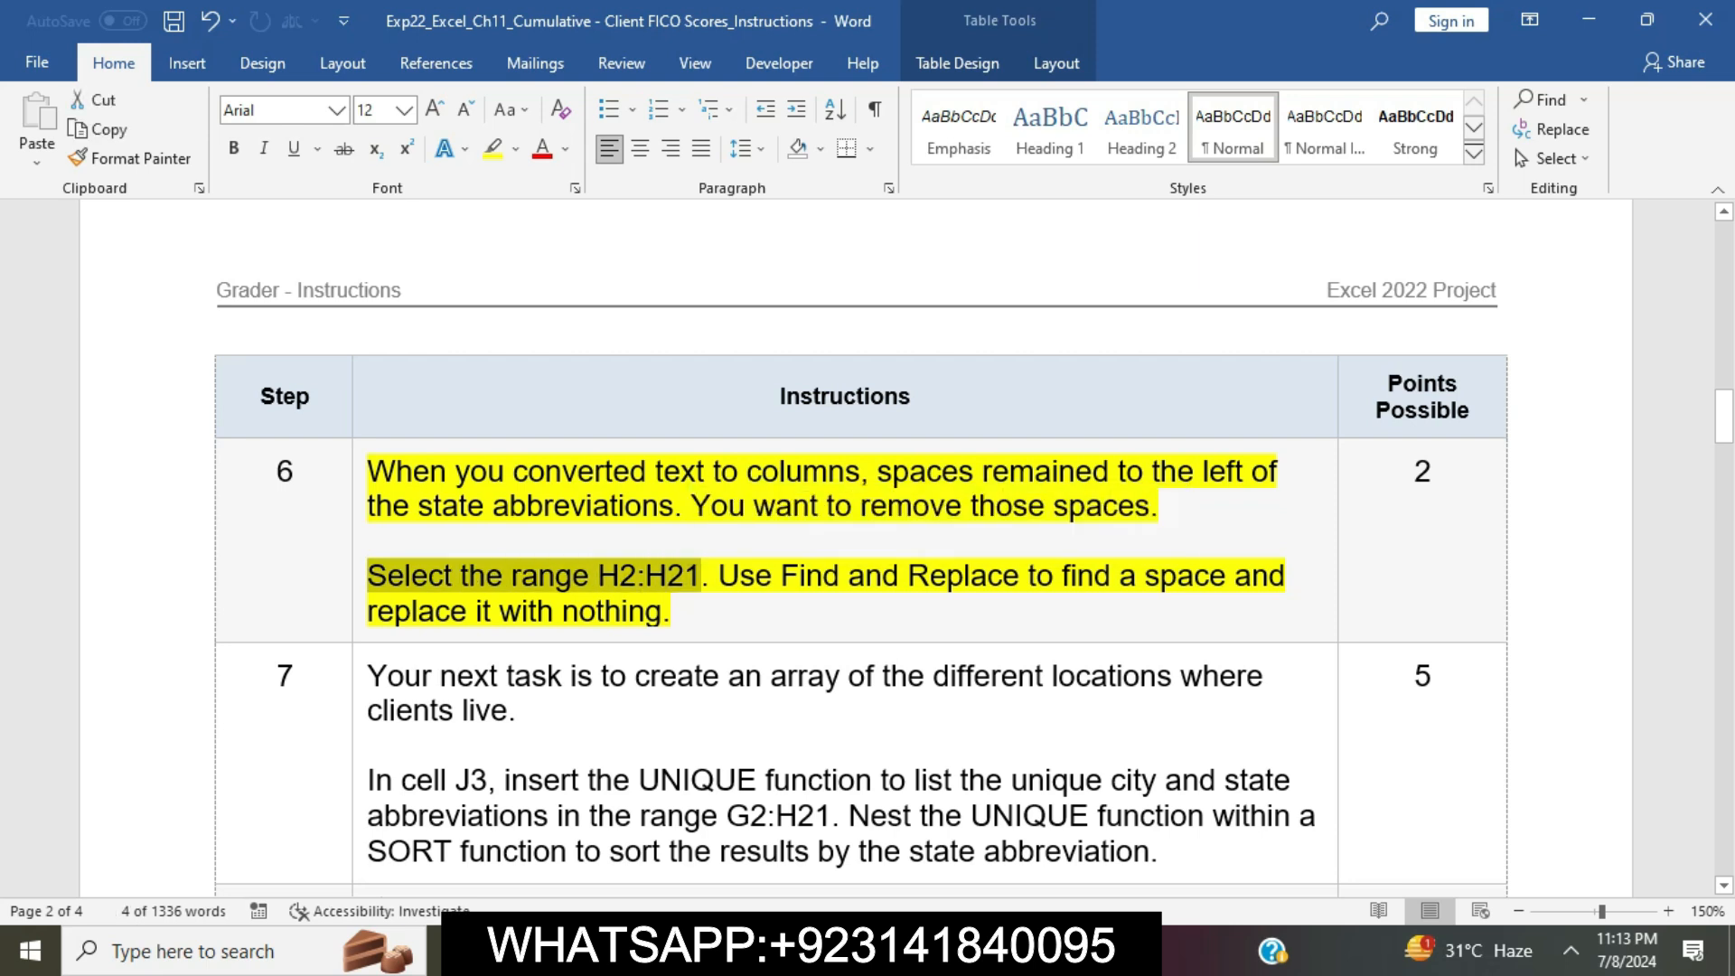
{"action": "key", "text": "alt+Tab"}
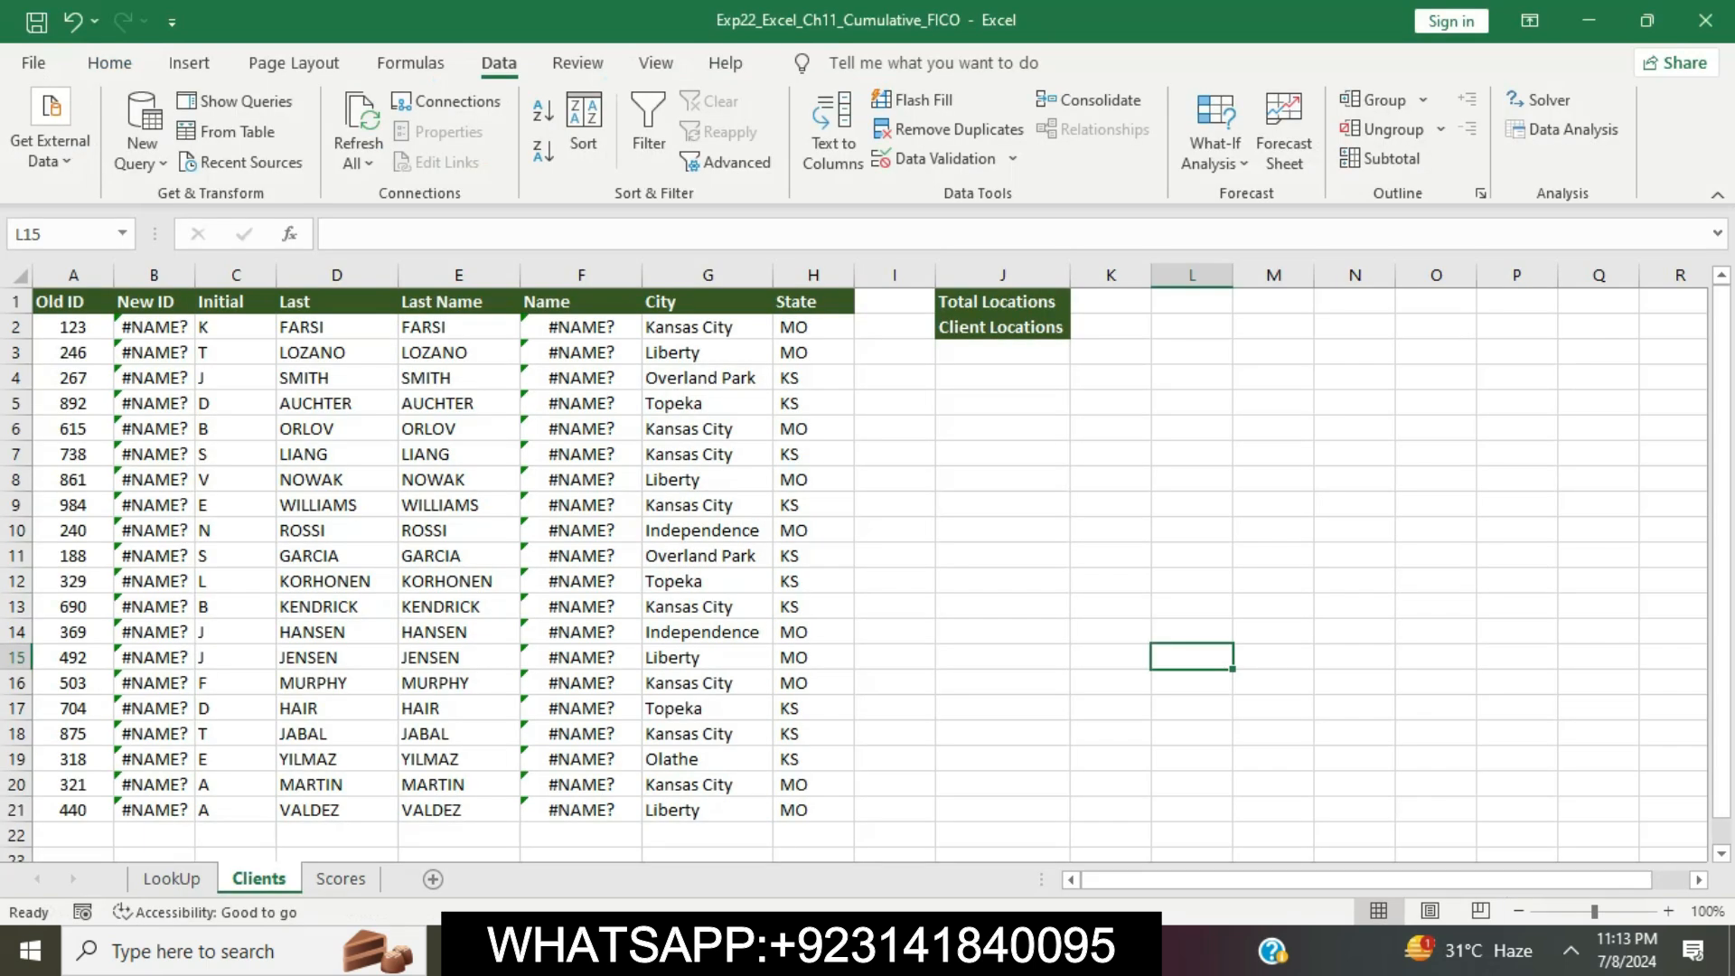
{"action": "left_click_drag", "start_coordinate": [813, 326], "coordinate": [813, 809]}
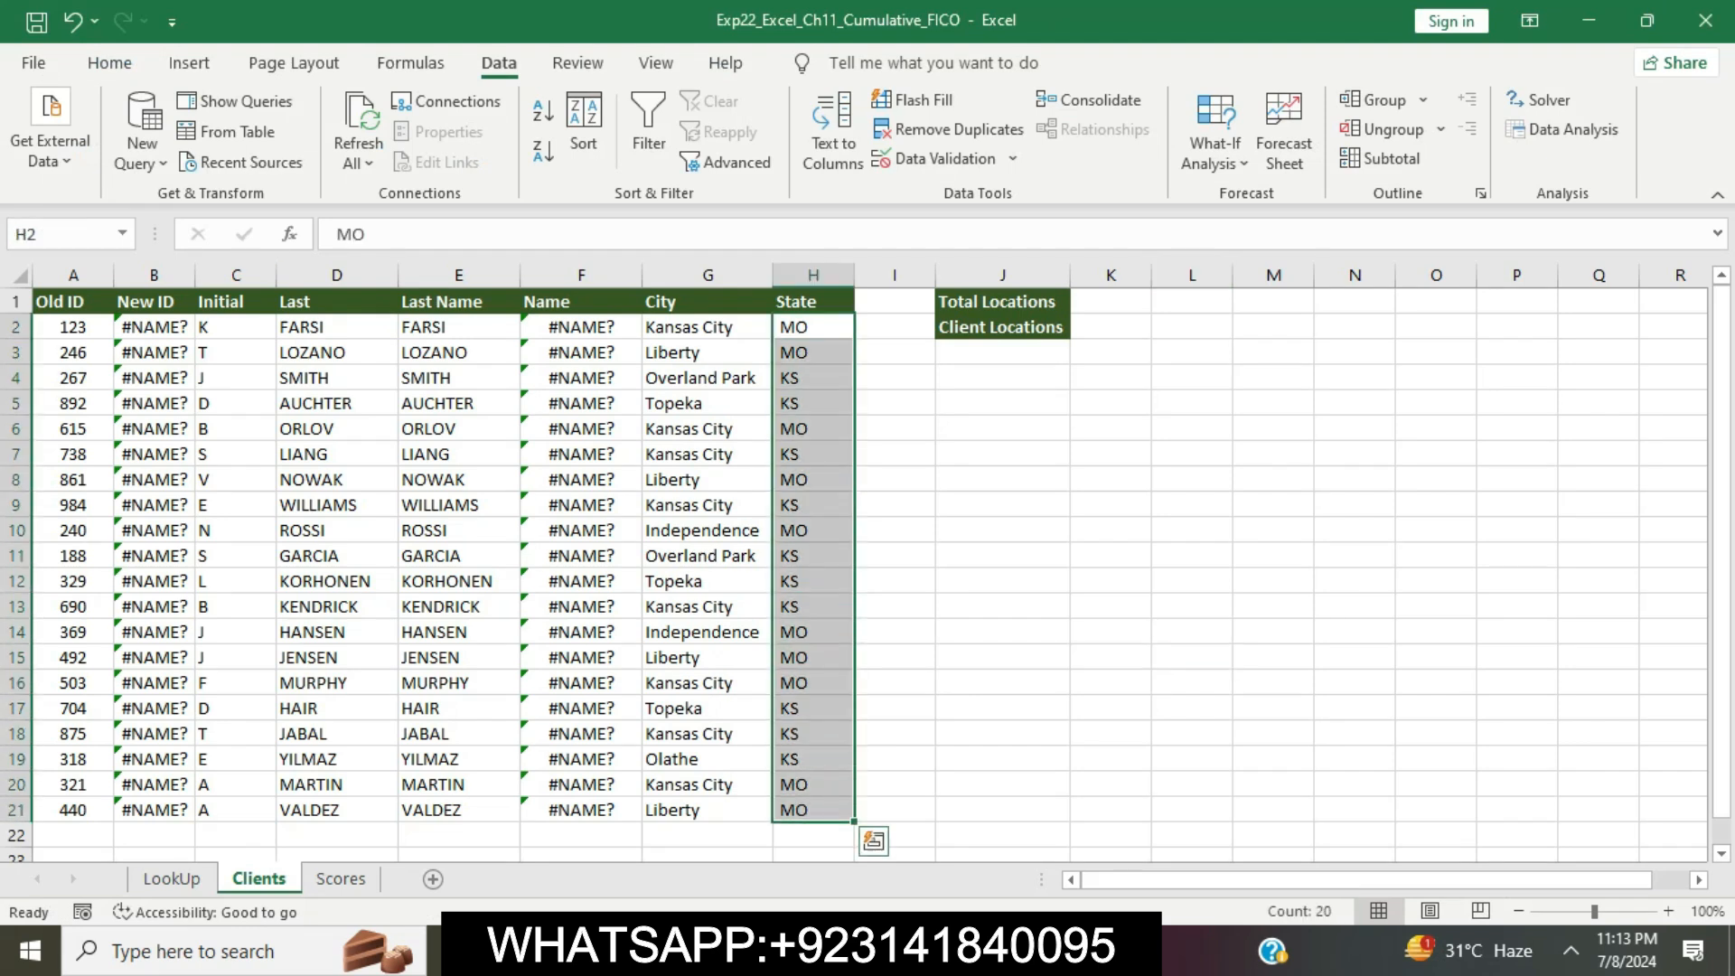
Switch to Word, mark the Find and Replace sentence in step 6, and copy its word "space".
{"action": "key", "text": "alt+Tab"}
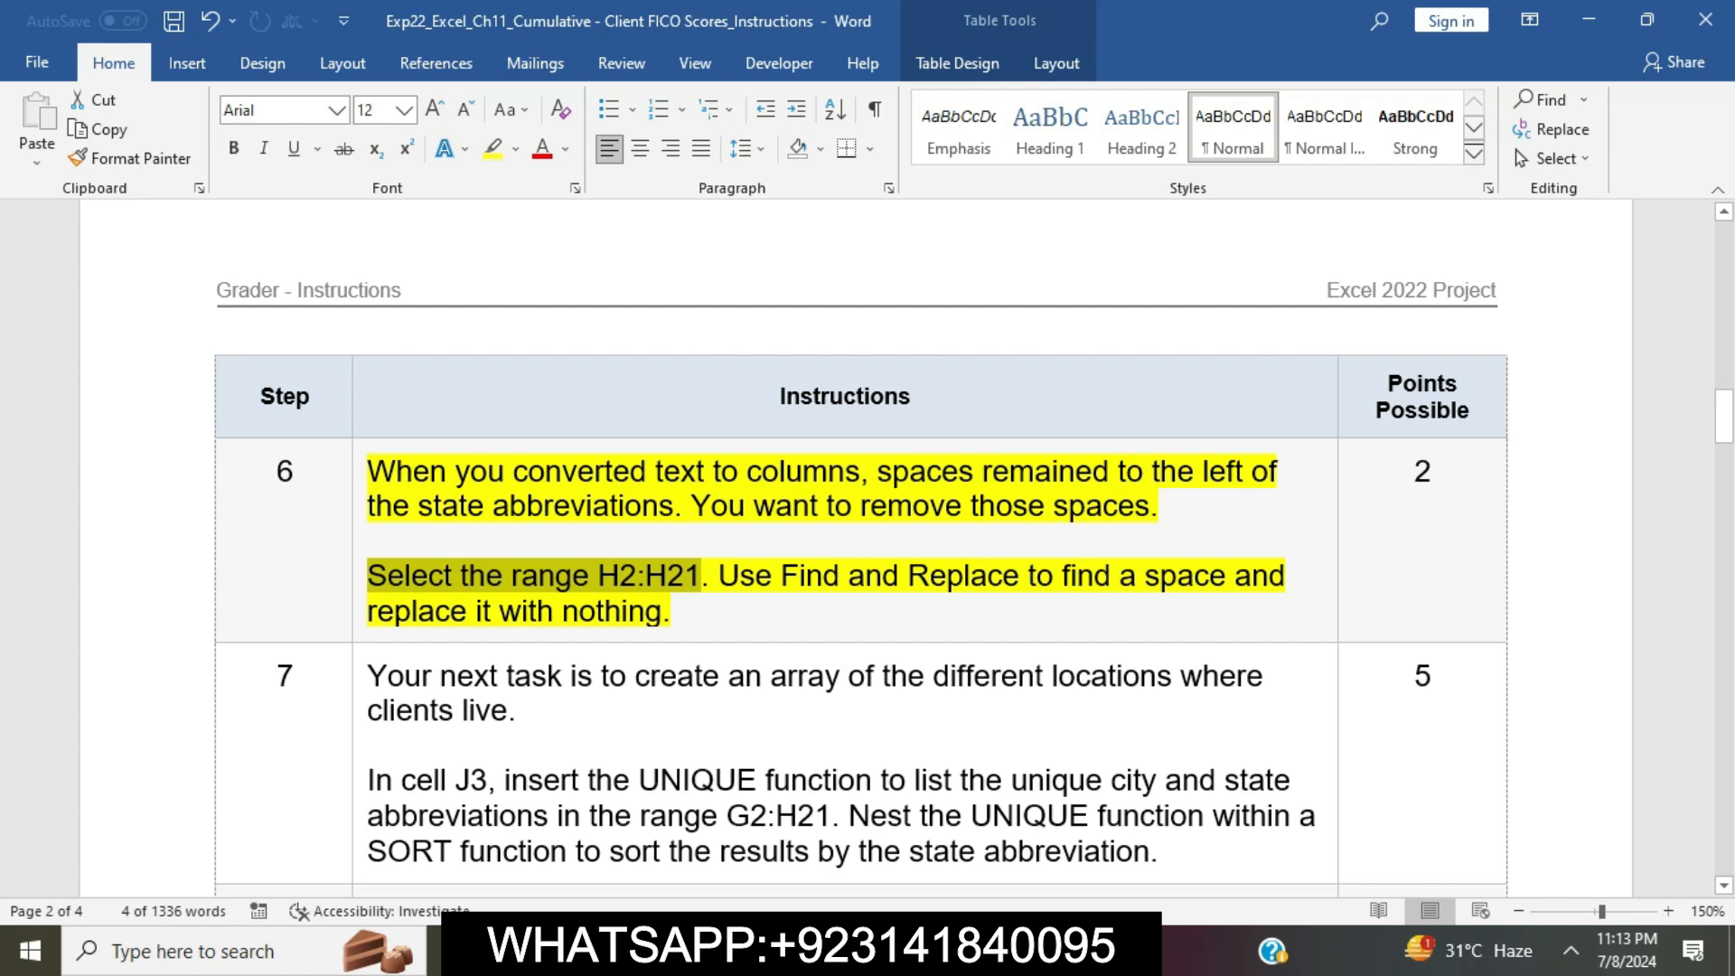
{"action": "left_click", "coordinate": [723, 579], "text": "ctrl"}
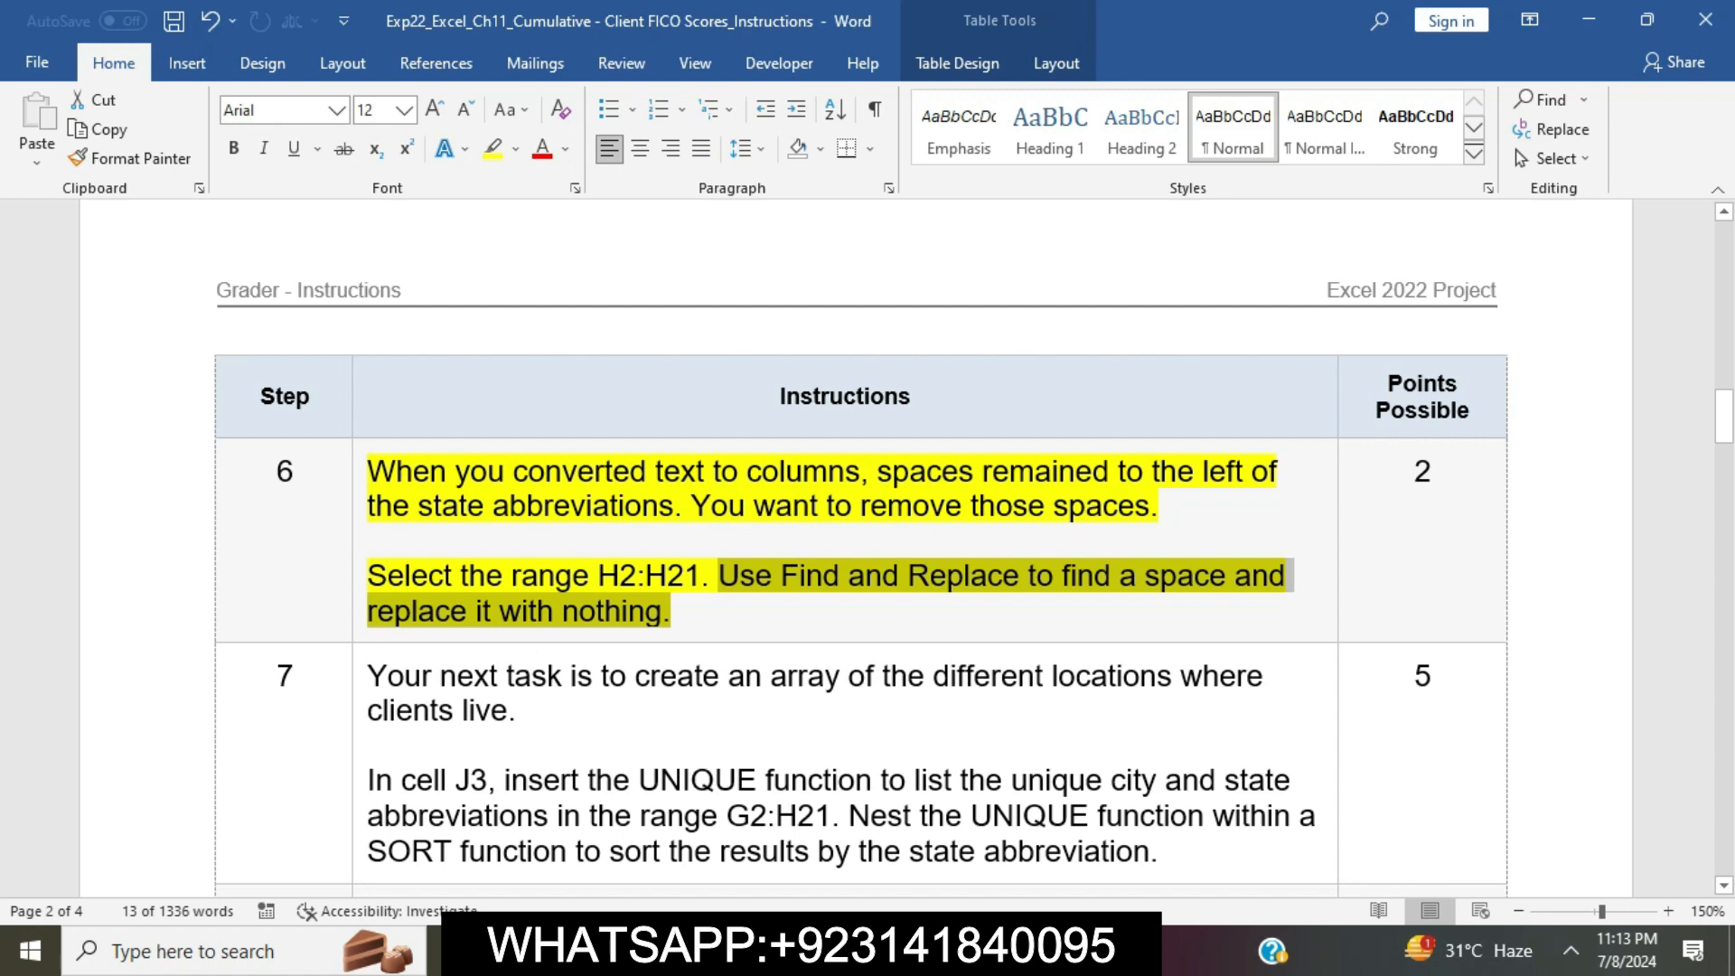
{"action": "left_click", "coordinate": [1160, 575]}
{"action": "left_click_drag", "start_coordinate": [1144, 575], "coordinate": [1225, 575]}
{"action": "key", "text": "ctrl+c"}
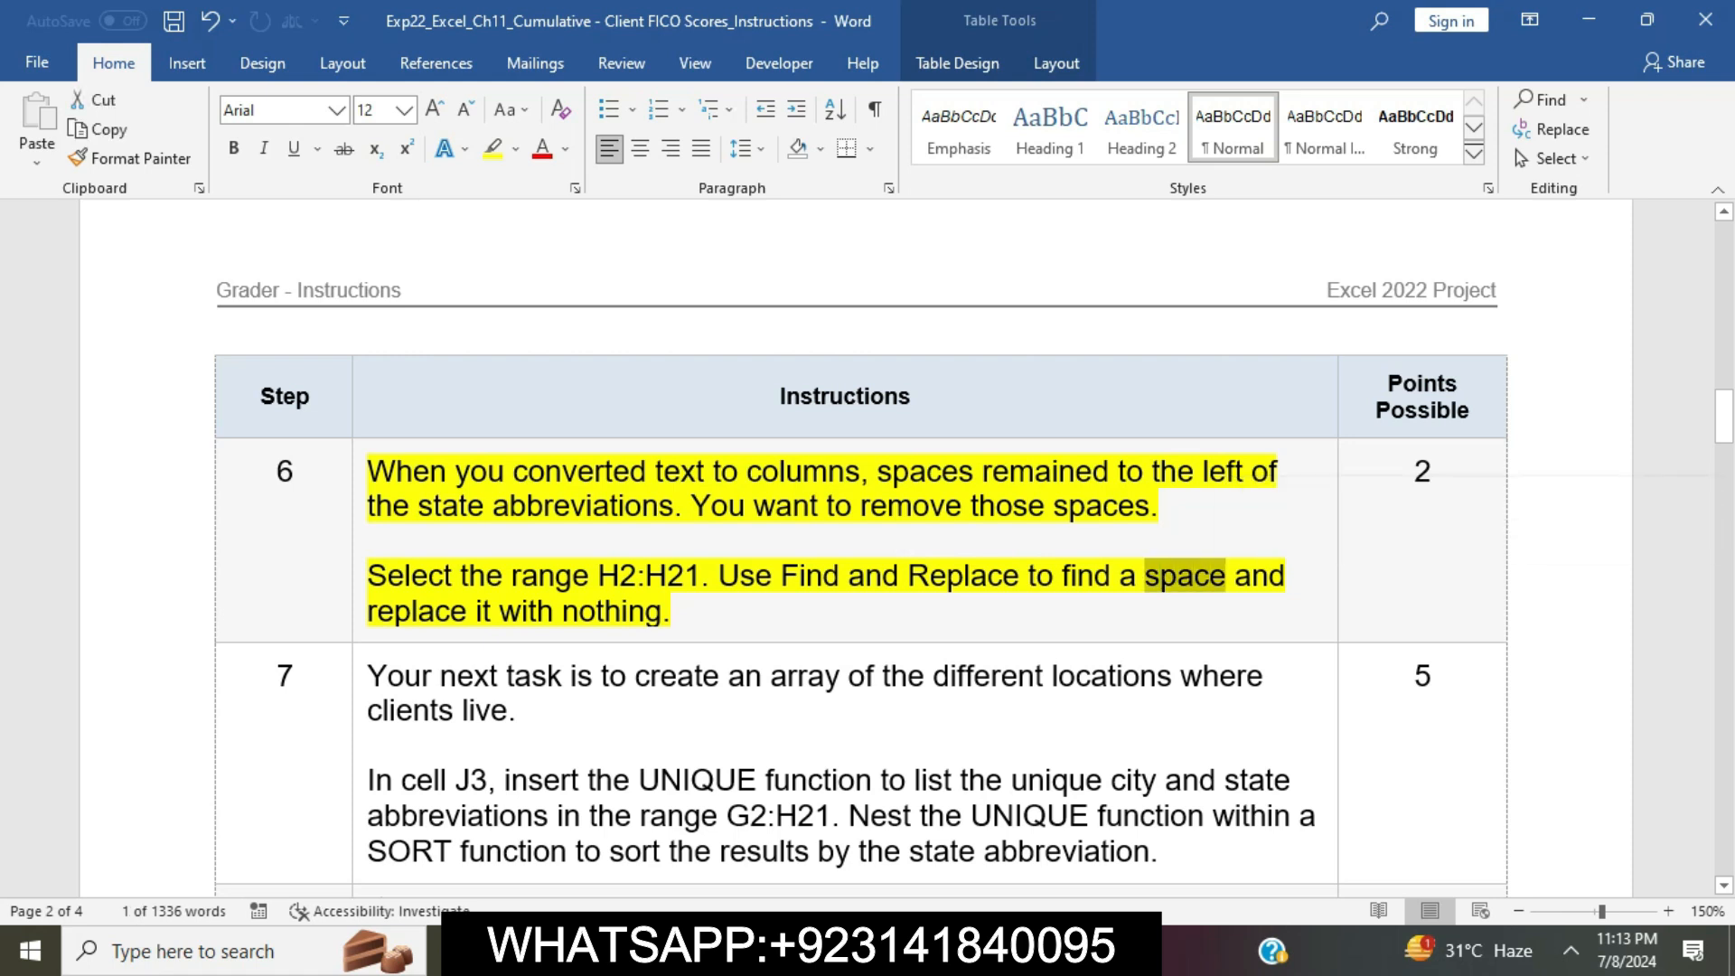
Switch to Excel, open Find and Replace for the selected State cells, and enter "space" as the text to find.
{"action": "key", "text": "alt+Tab"}
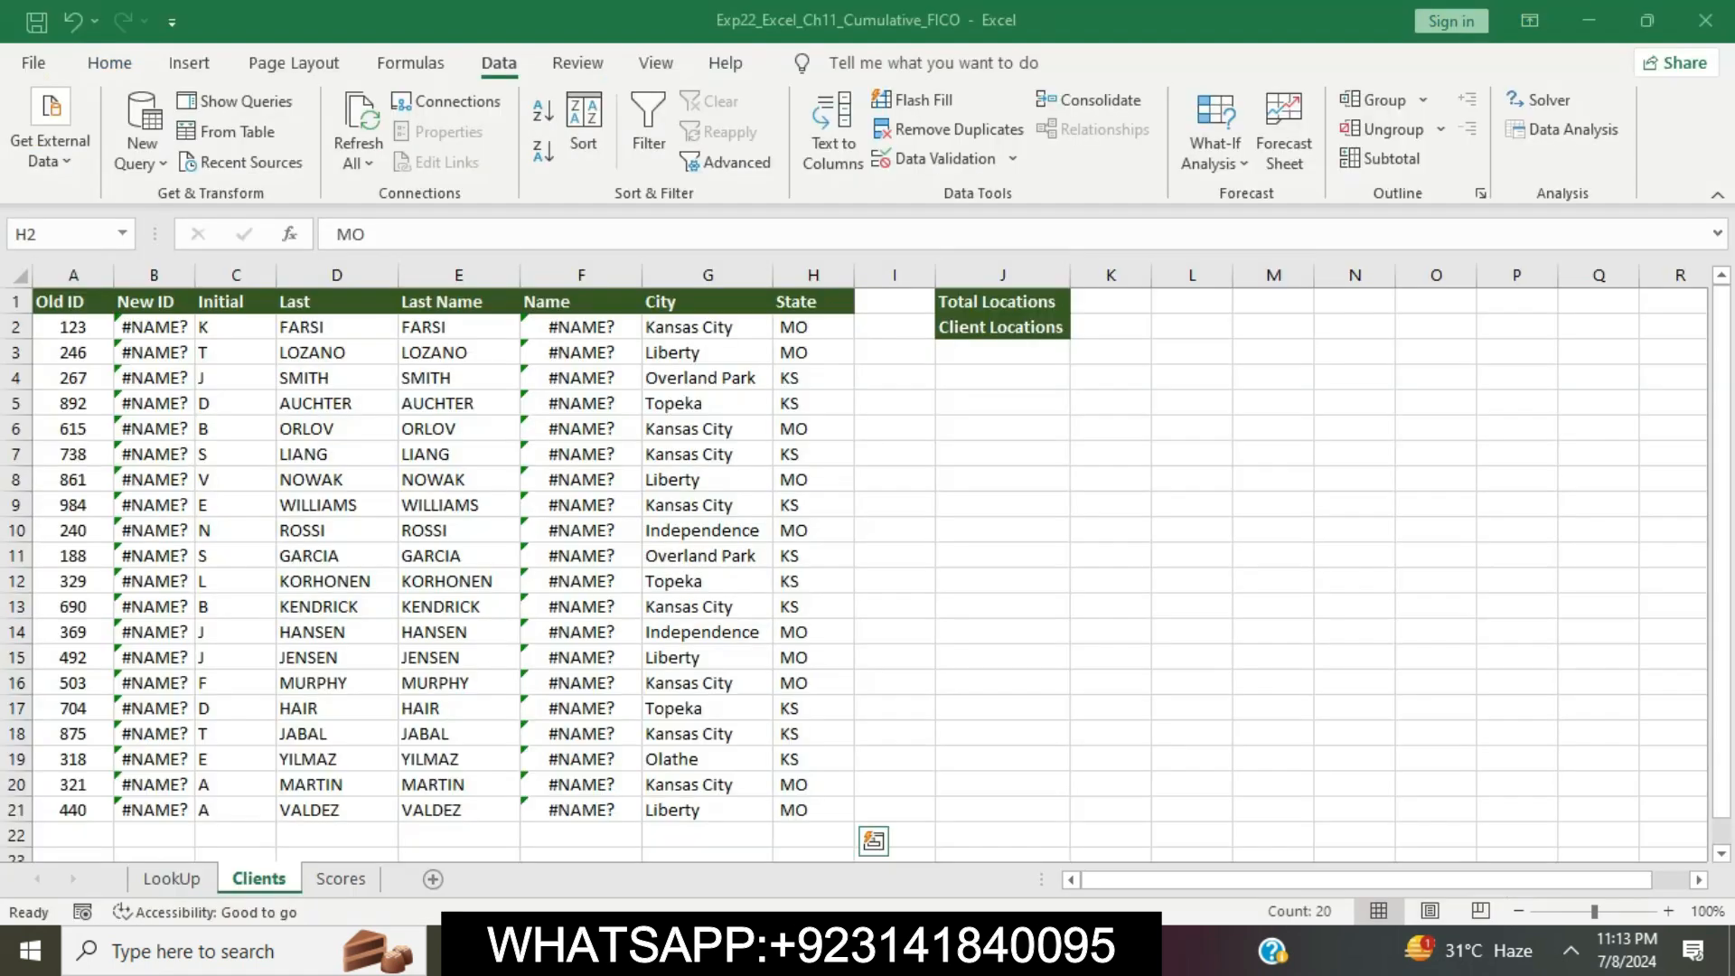
{"action": "left_click", "coordinate": [110, 62]}
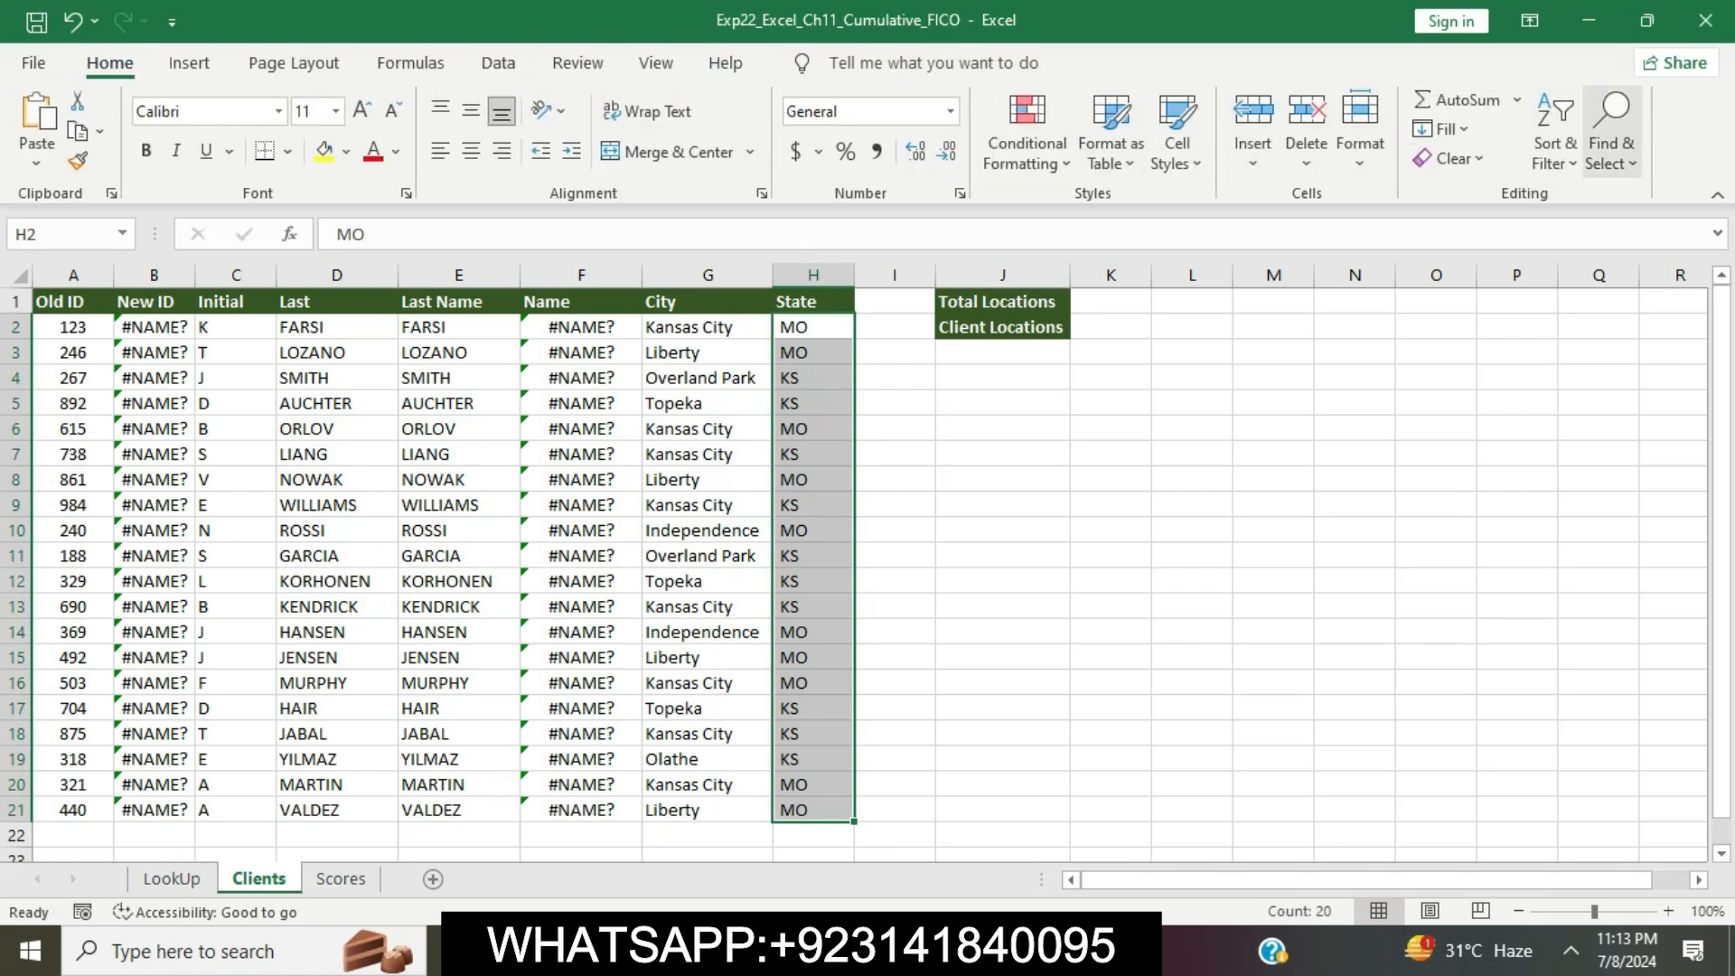
{"action": "left_click", "coordinate": [1612, 122]}
{"action": "left_click", "coordinate": [1572, 233]}
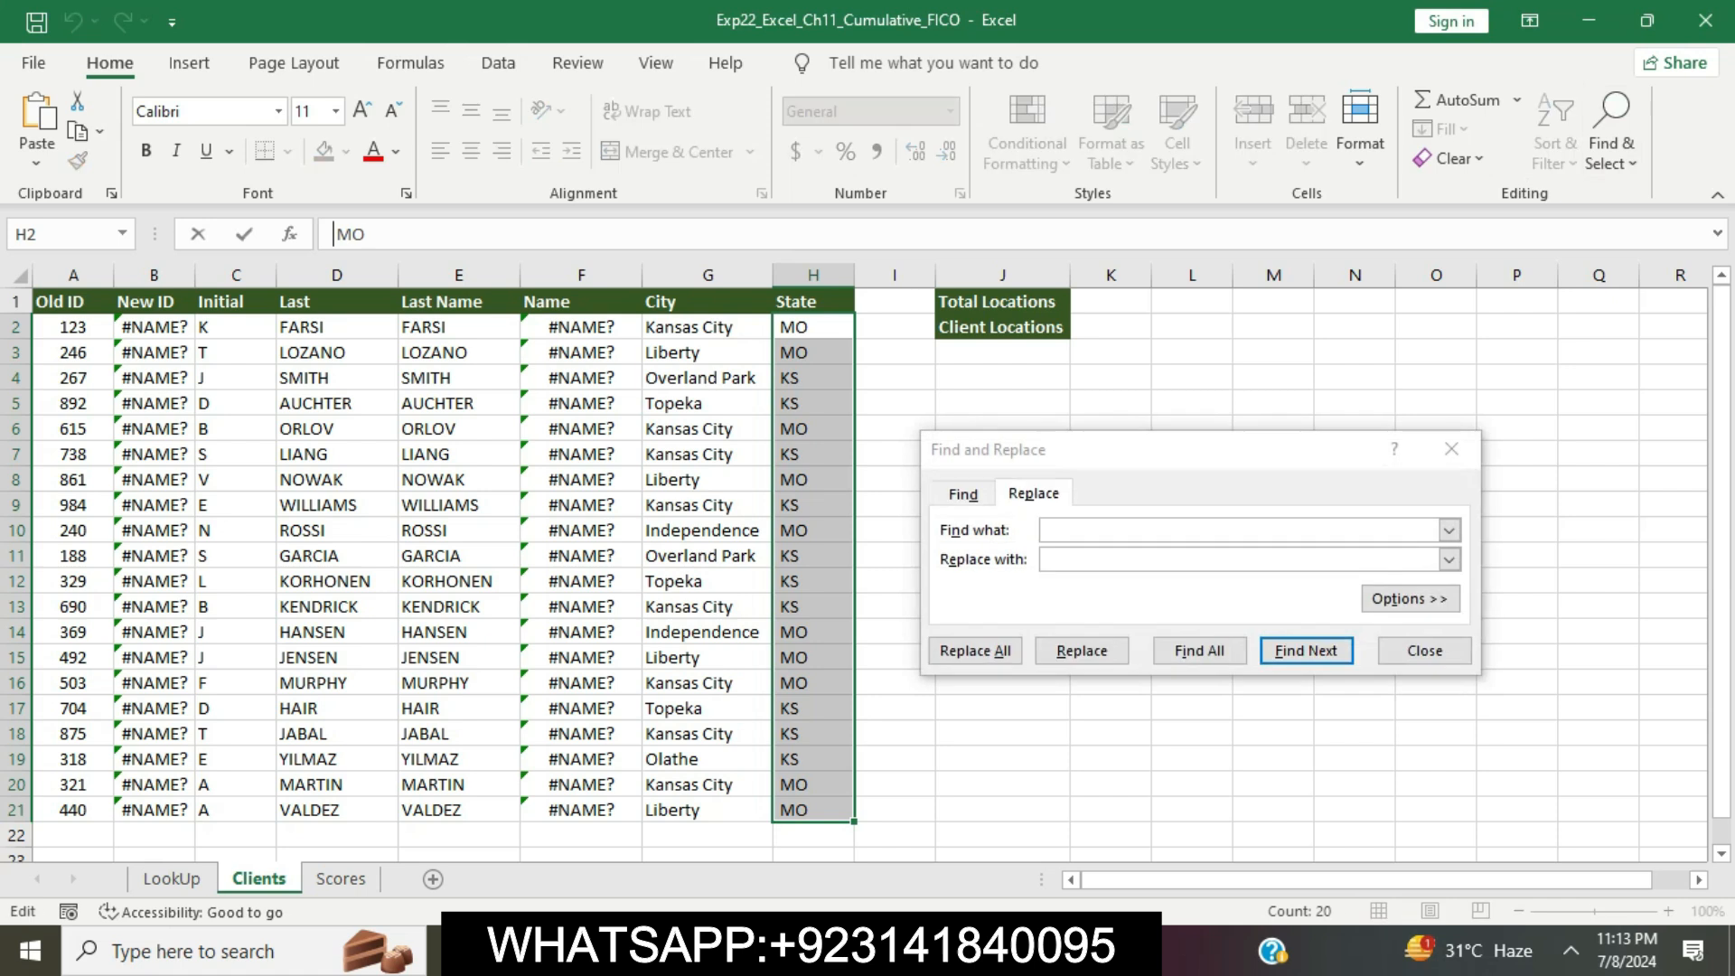
{"action": "key", "text": "ctrl+v"}
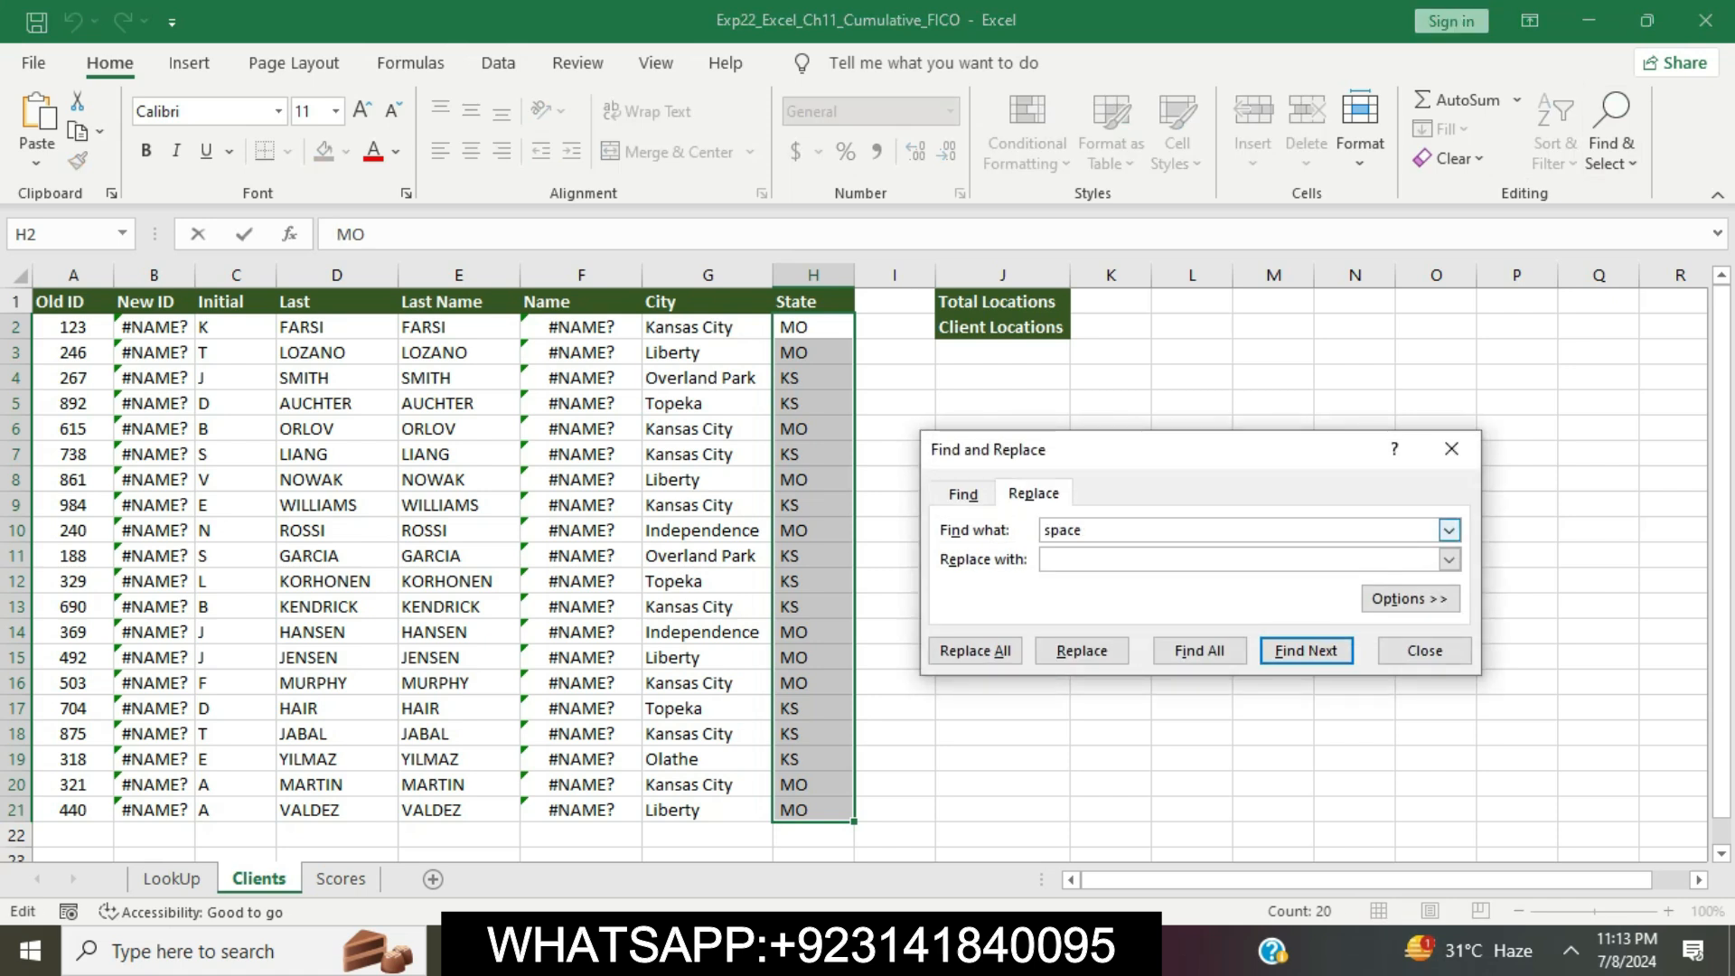
Switch to Word and copy the word "nothing" from the Find and Replace sentence in step 6.
{"action": "key", "text": "alt+Tab"}
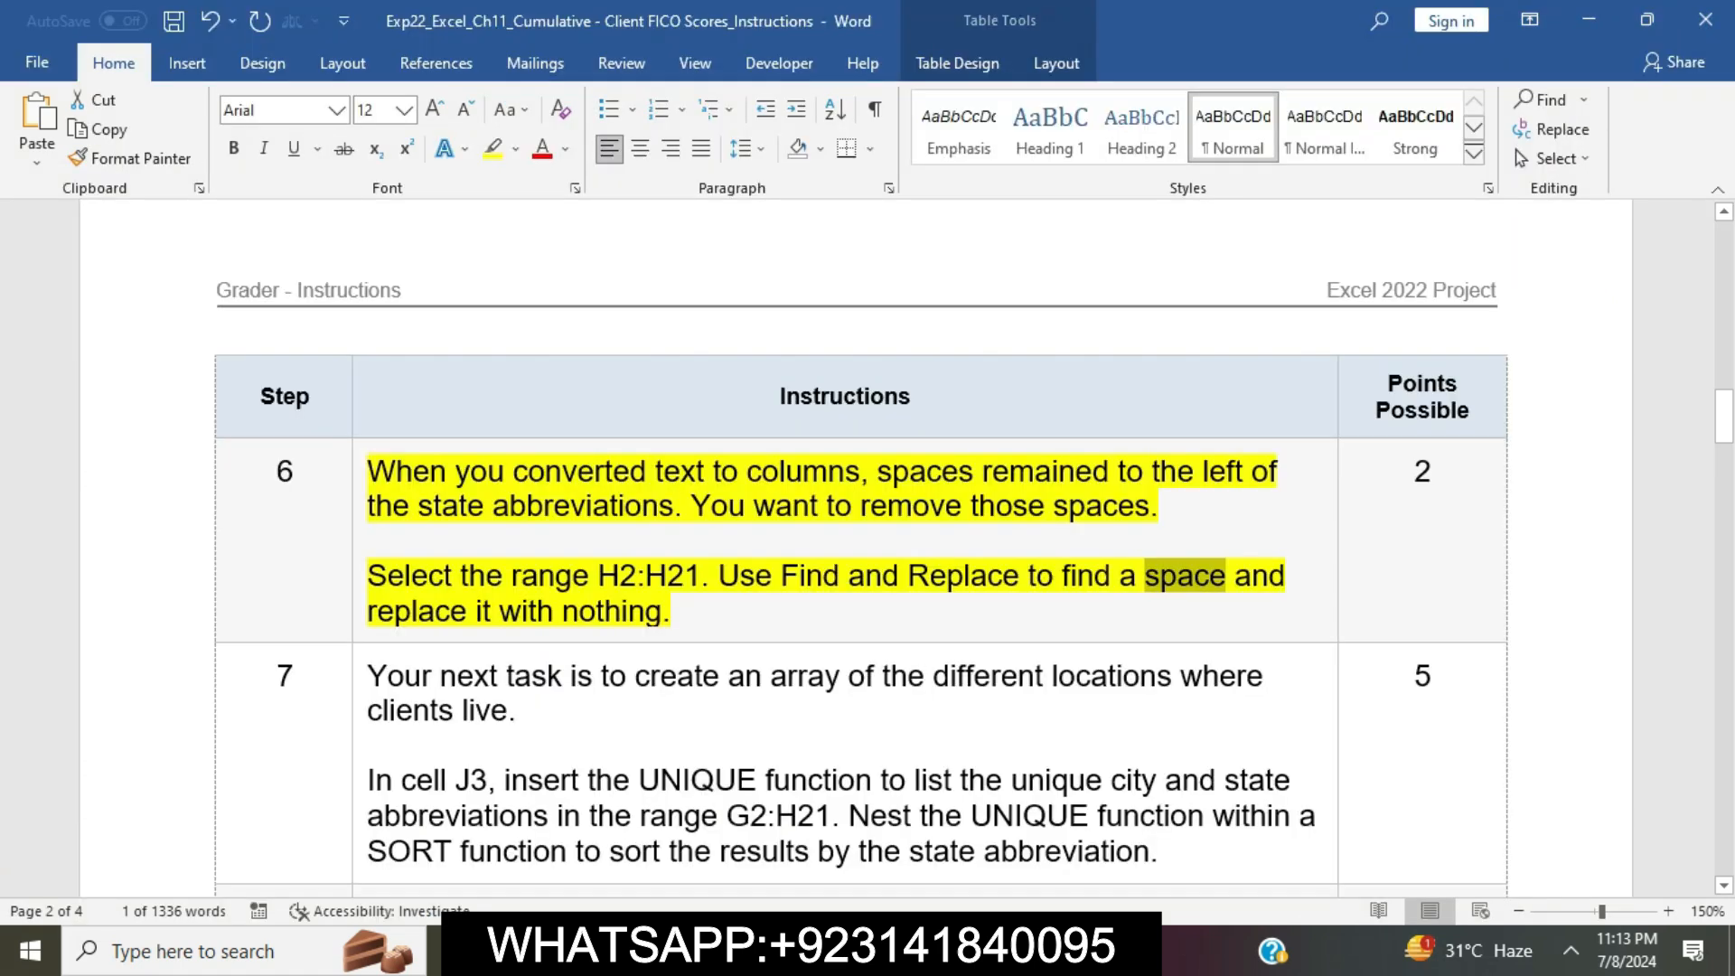
{"action": "left_click_drag", "start_coordinate": [562, 611], "coordinate": [662, 611]}
{"action": "key", "text": "ctrl+c"}
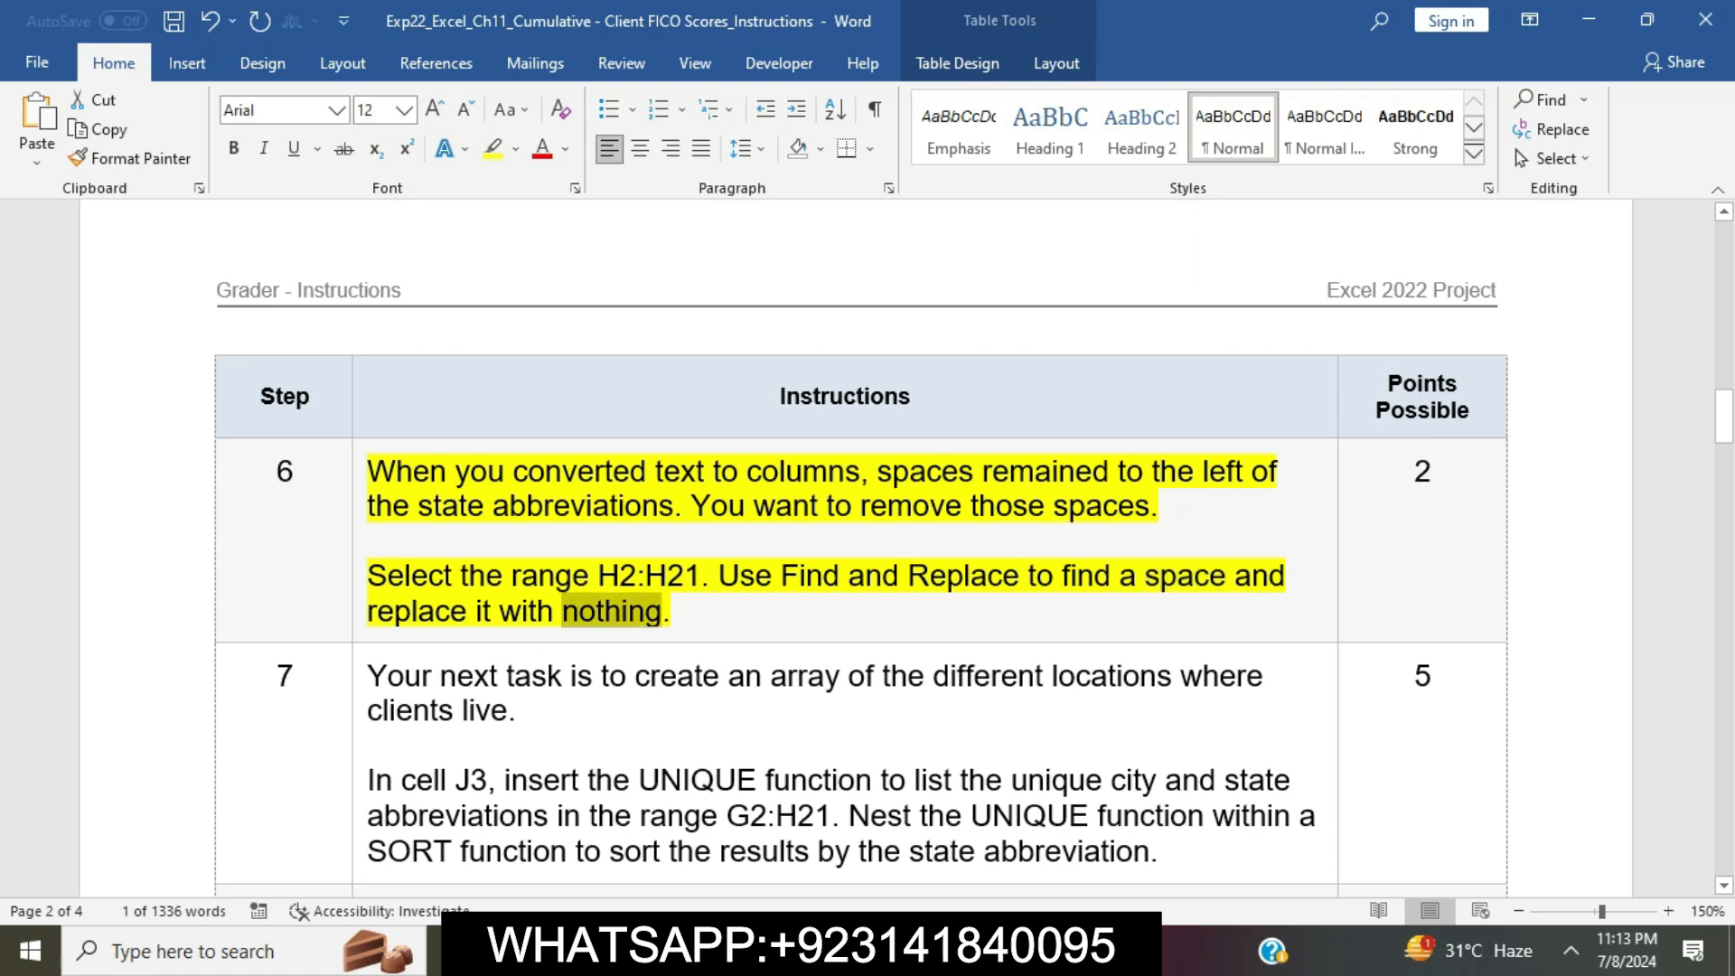
Switch to Excel, try to replace all "space" with "nothing" in H2:H21, and close Find and Replace.
{"action": "key", "text": "alt+Tab"}
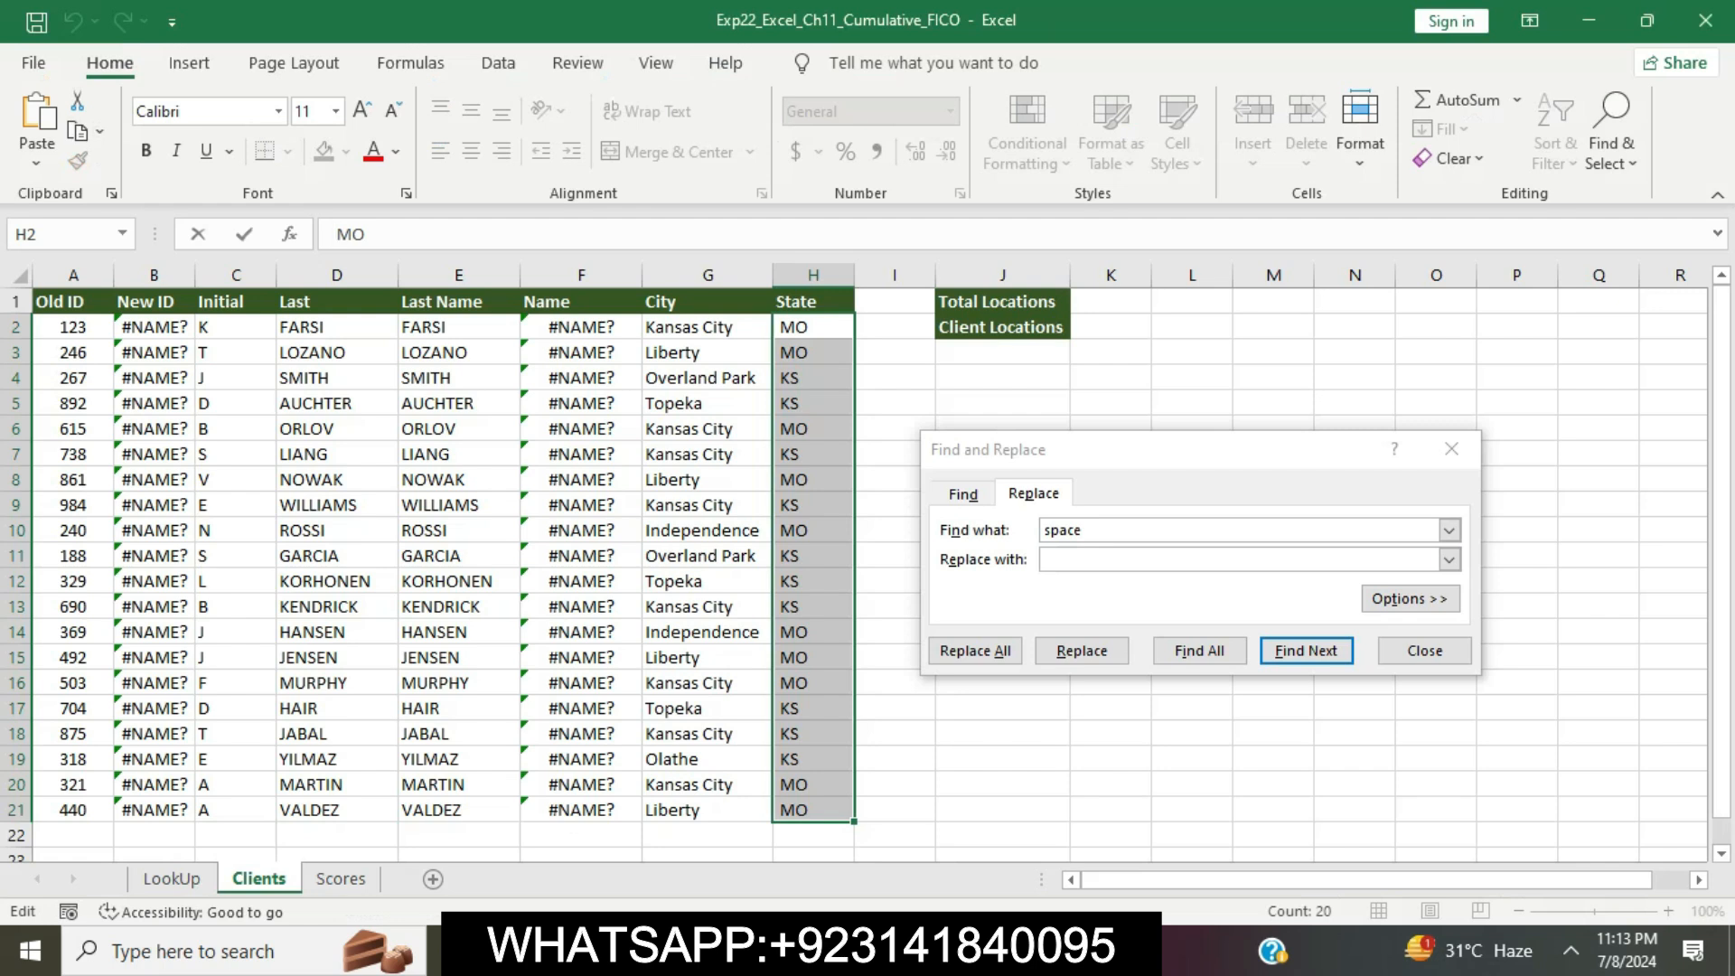
{"action": "key", "text": "ctrl+v"}
{"action": "key", "text": "alt+a"}
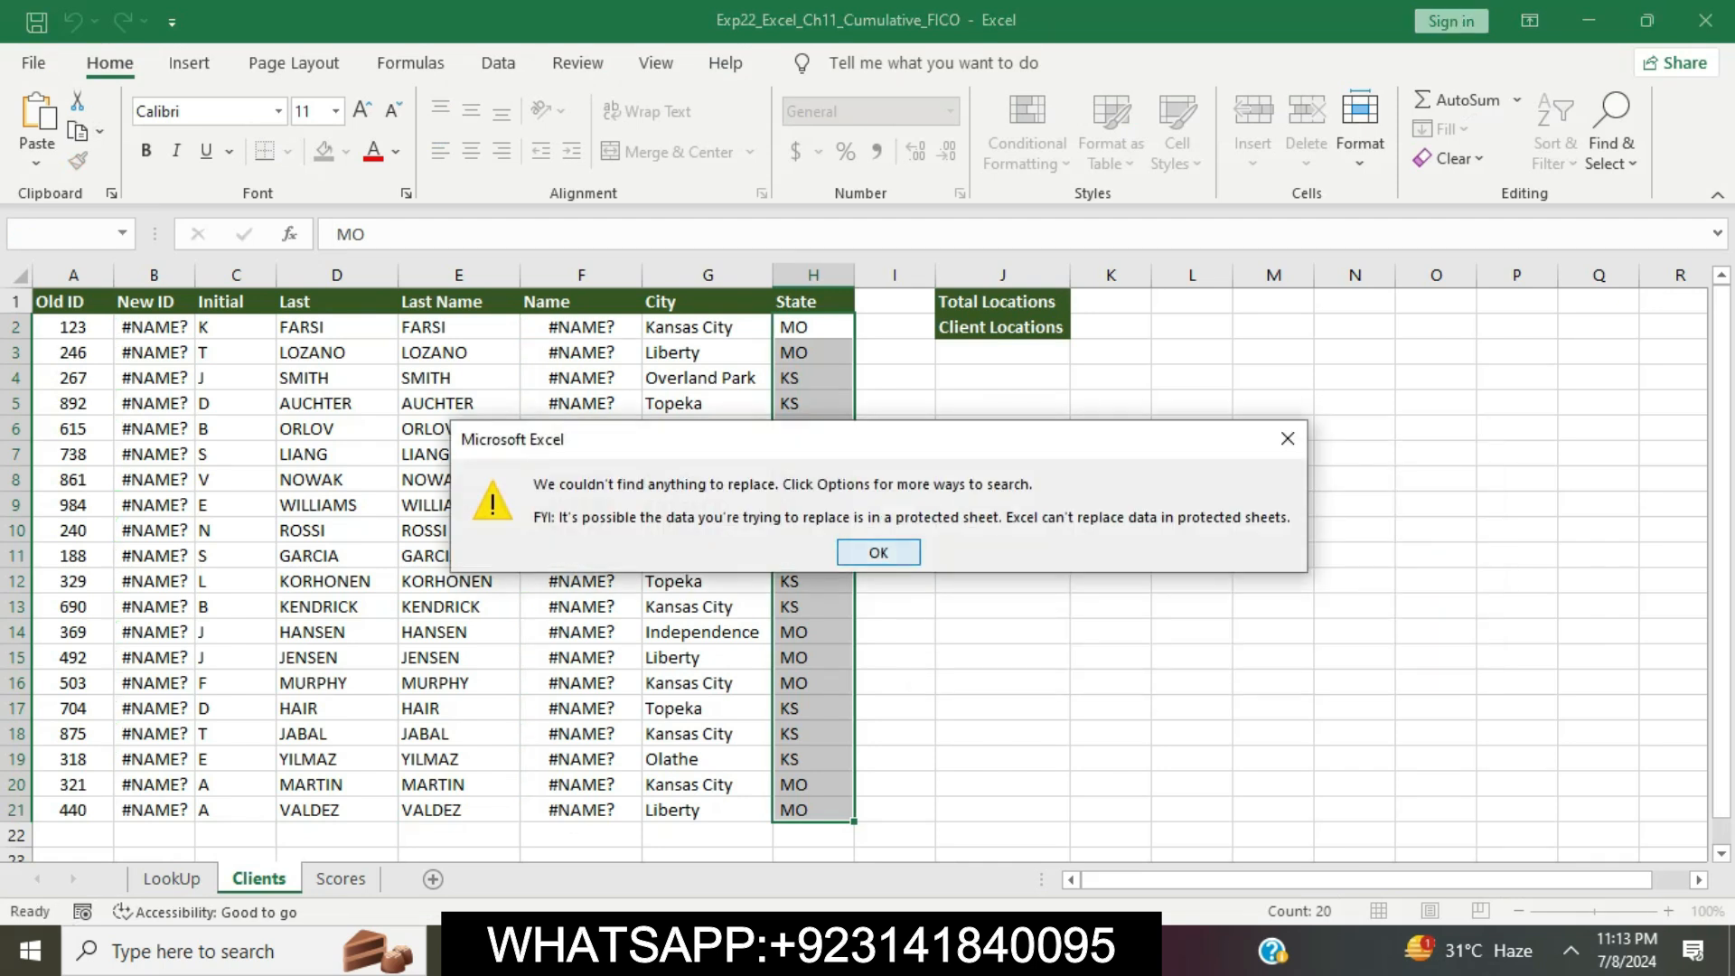
{"action": "key", "text": "Return"}
{"action": "left_click", "coordinate": [1425, 650]}
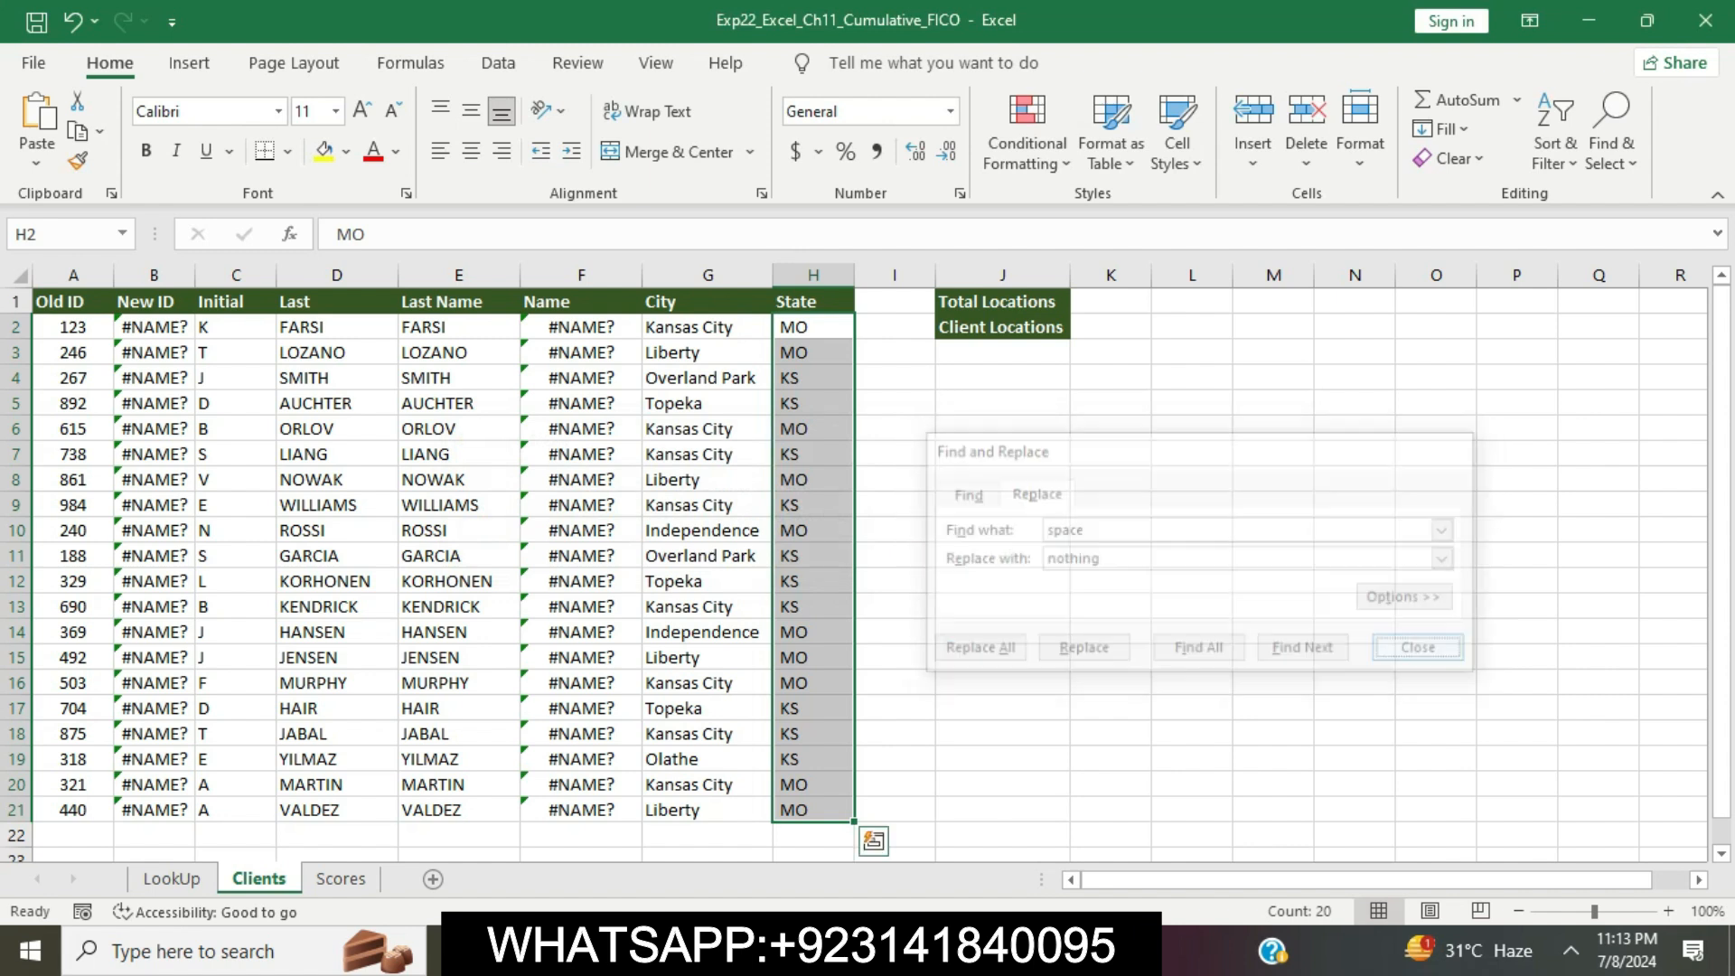
{"action": "left_click", "coordinate": [1192, 682]}
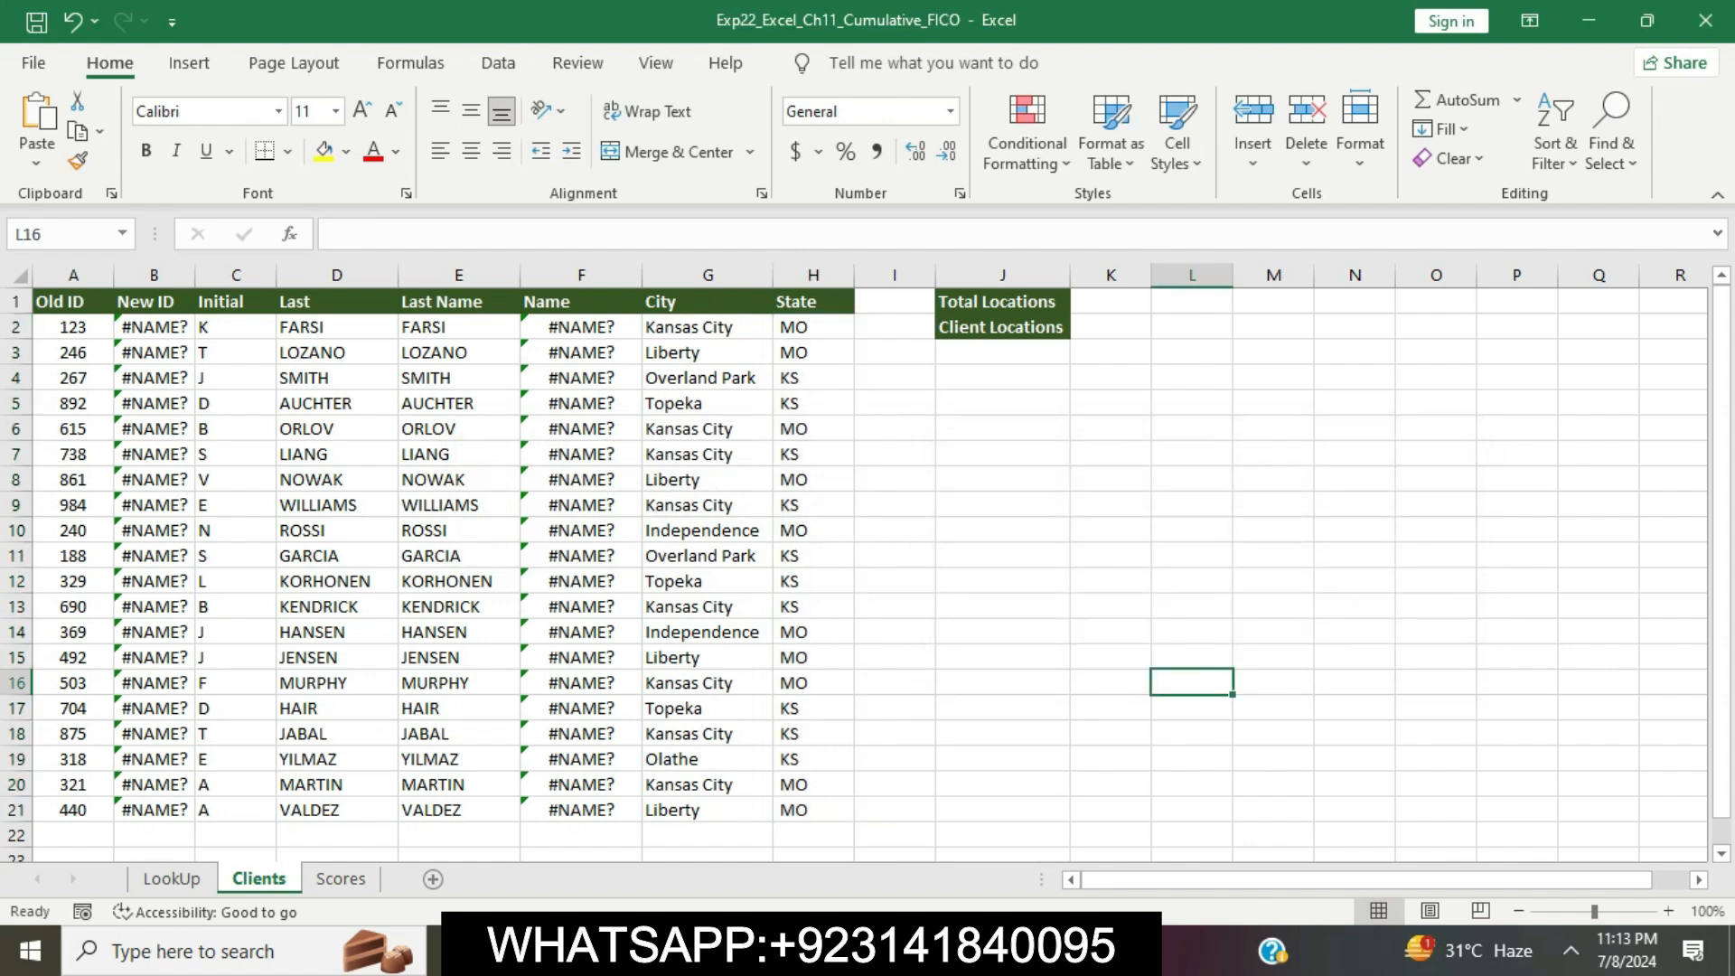
Switch to Word and remove the yellow highlight from the step 6 instructions.
{"action": "left_click", "coordinate": [775, 823]}
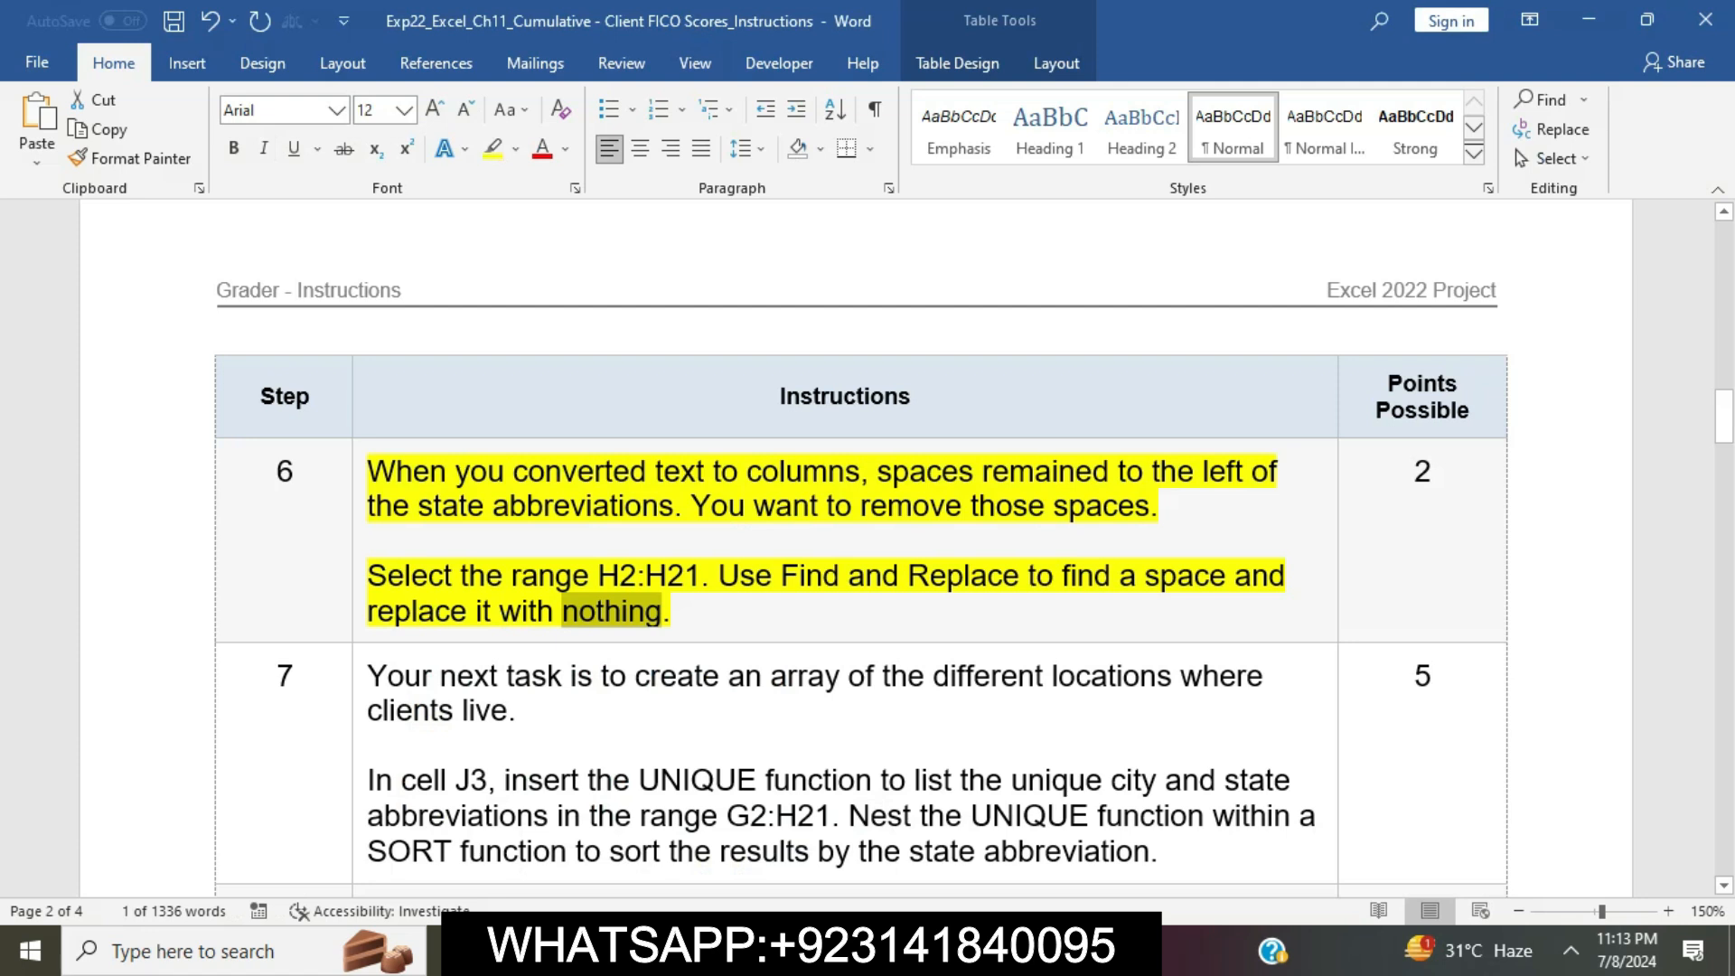
{"action": "left_click", "coordinate": [672, 611]}
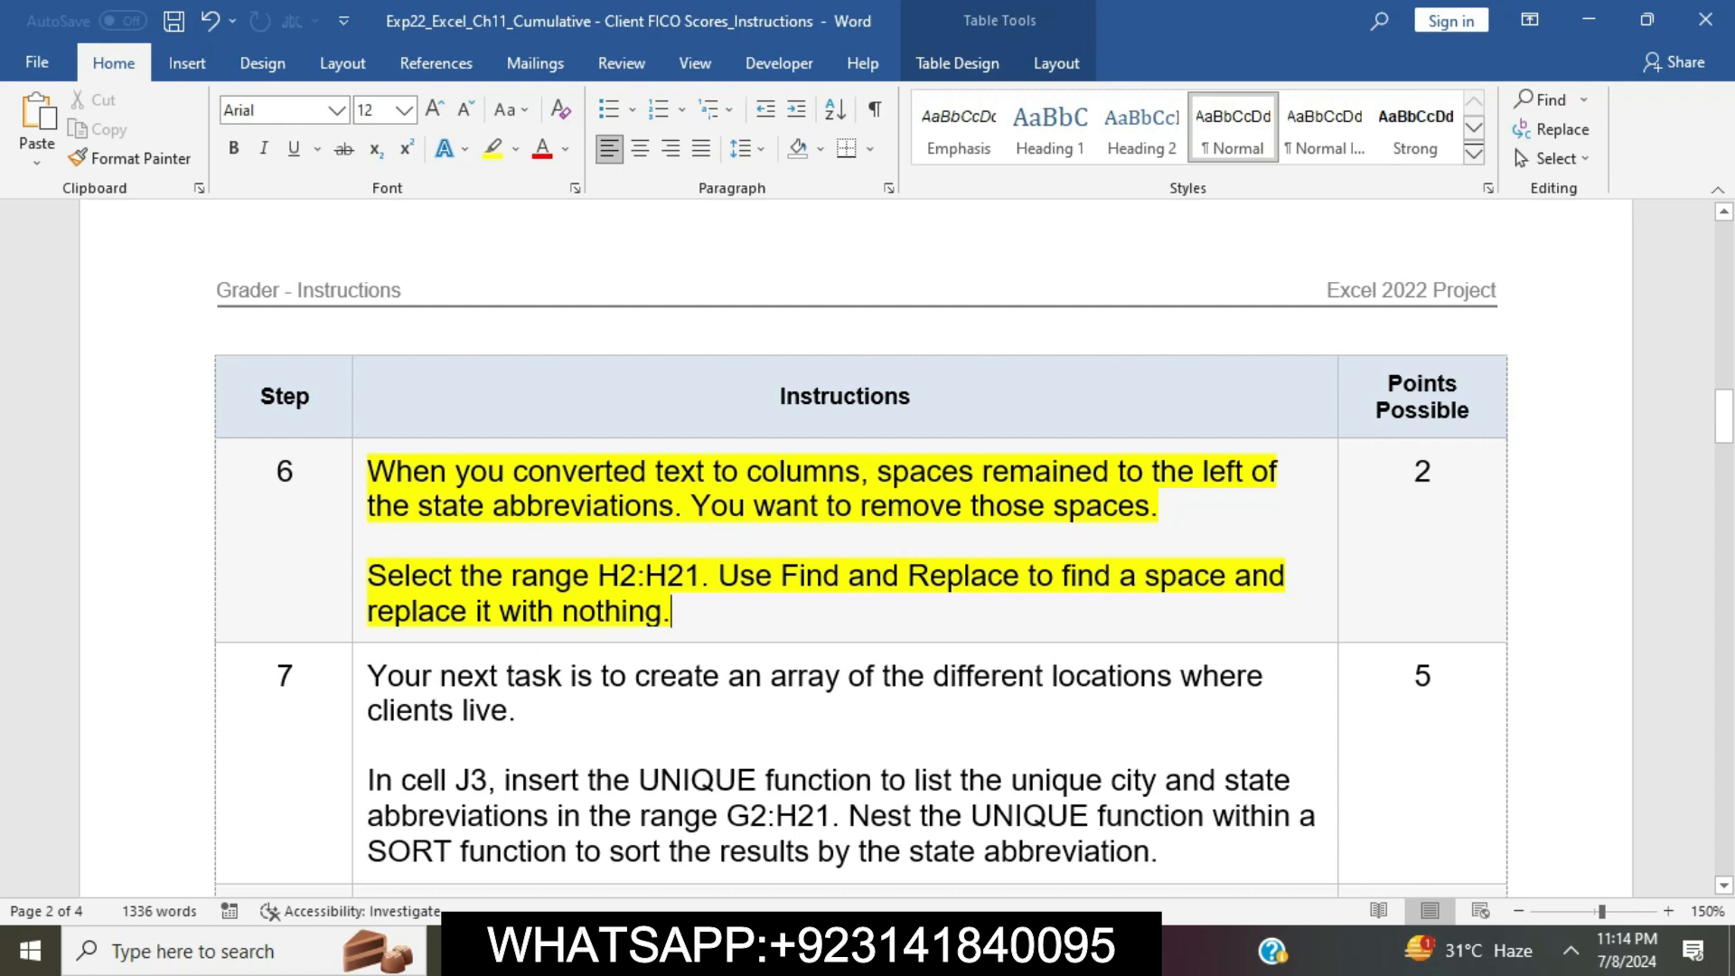
{"action": "left_click", "coordinate": [359, 471]}
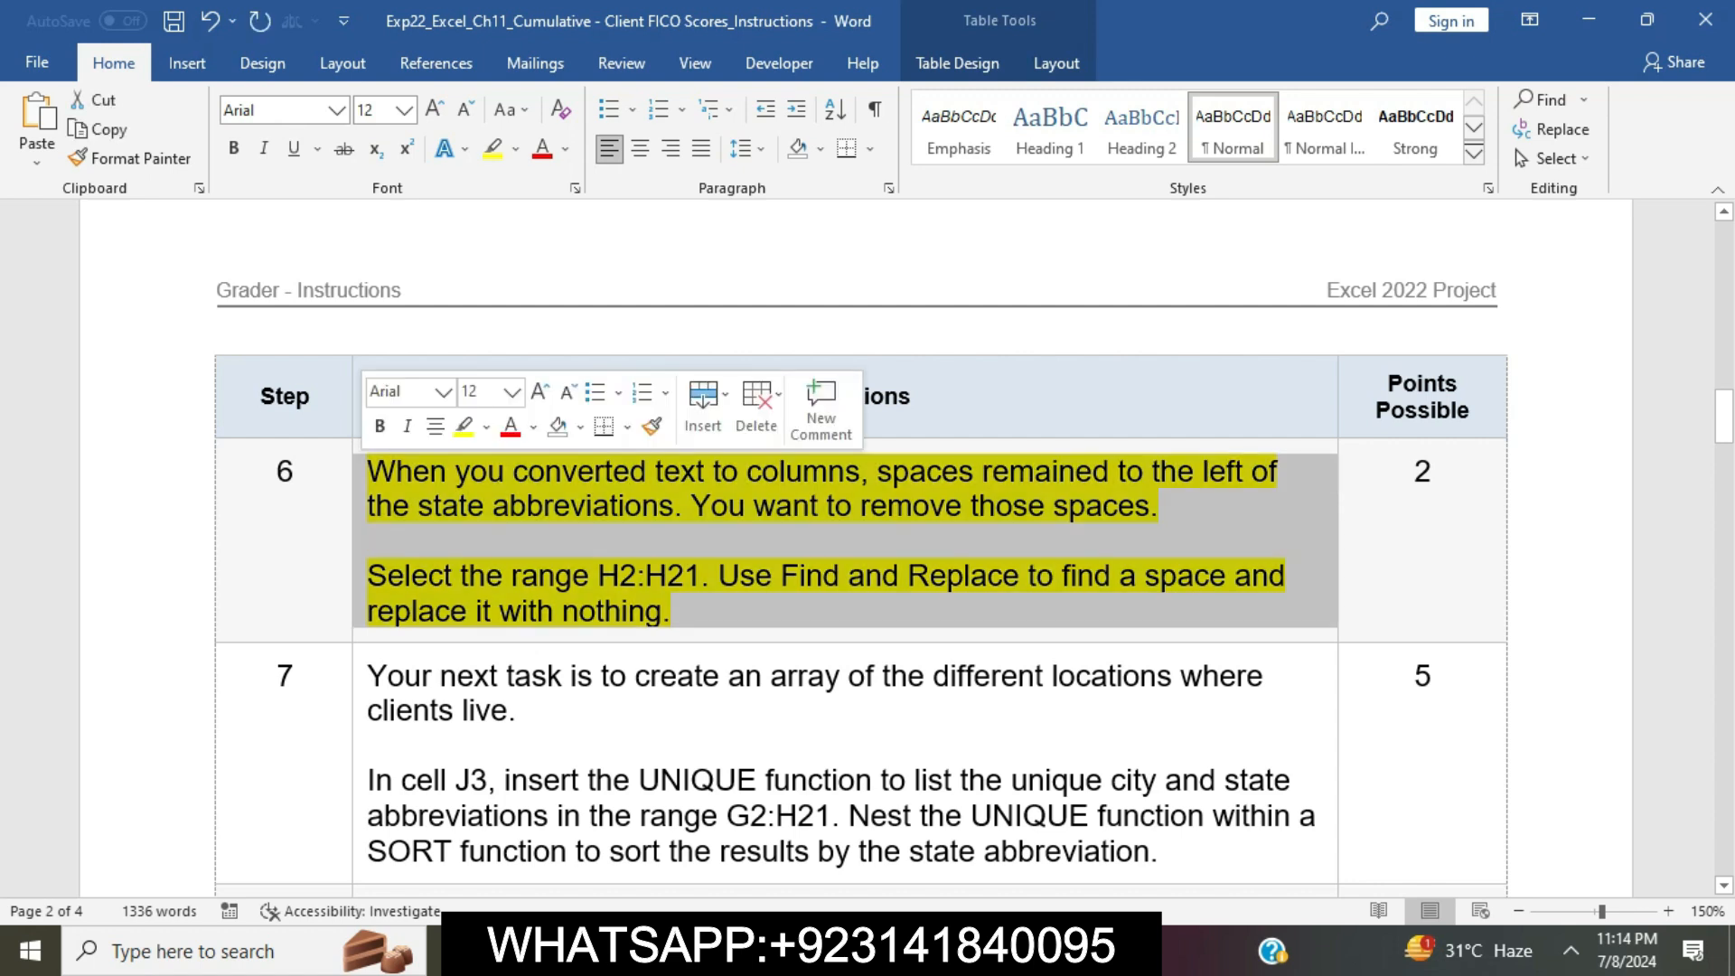
{"action": "left_click", "coordinate": [464, 426]}
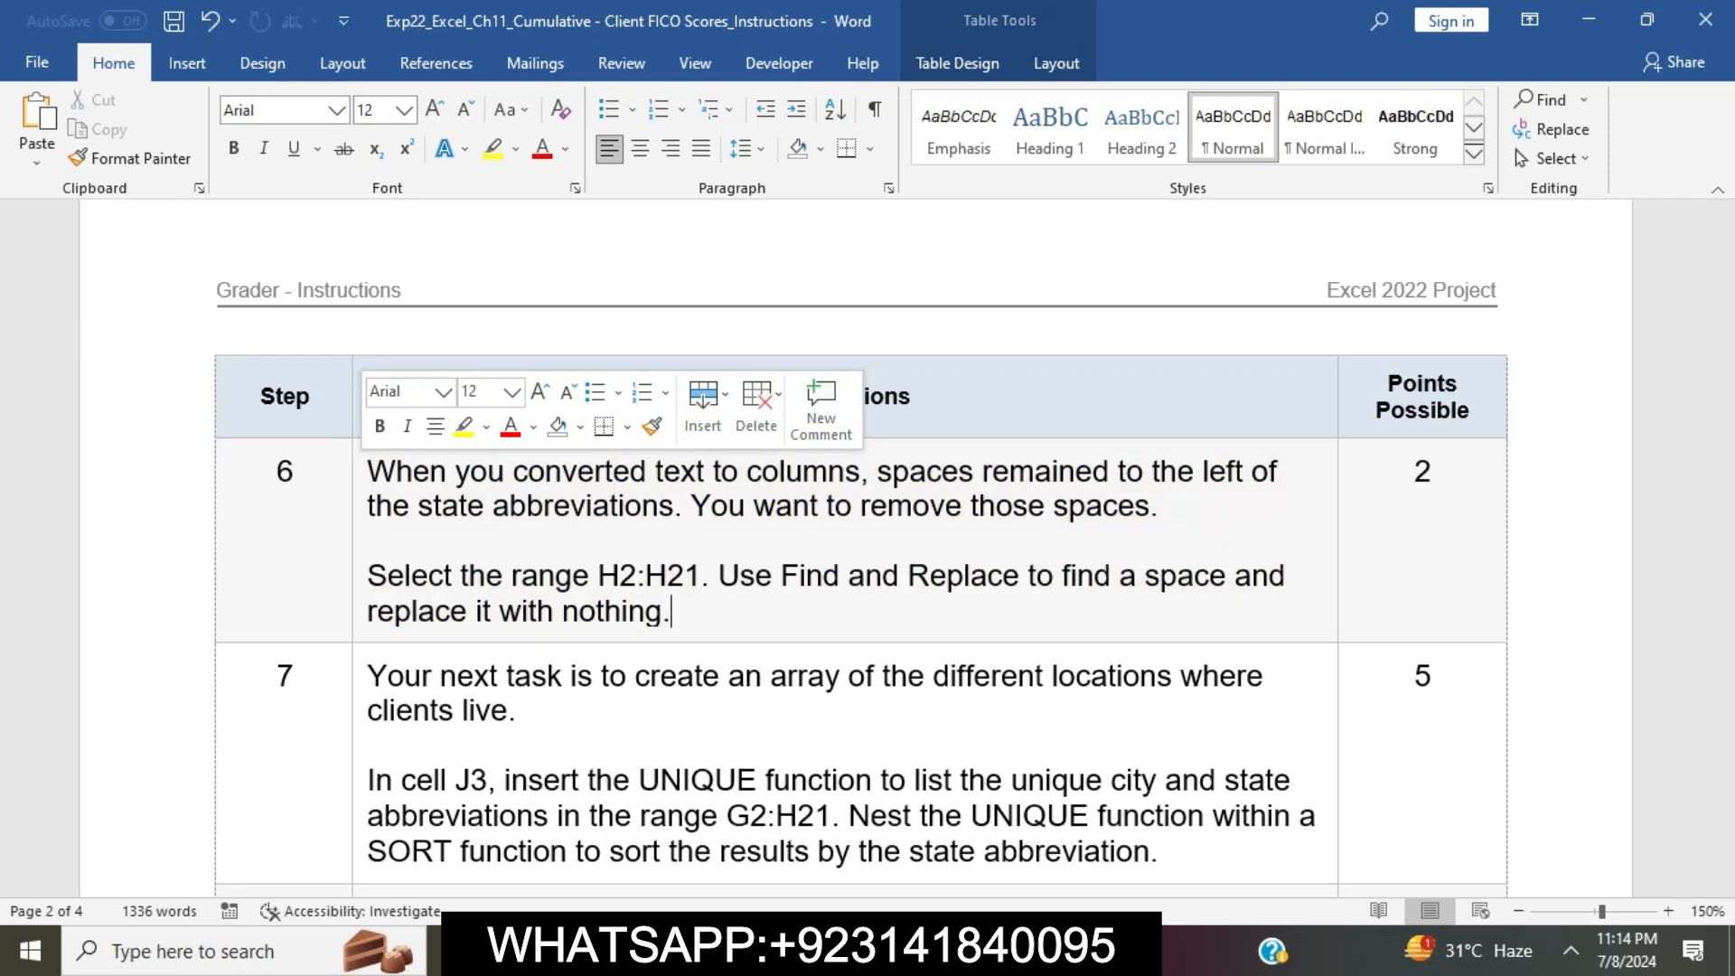
{"action": "left_click", "coordinate": [543, 540]}
Highlight the step 7 instructions about the array of client locations in yellow.
{"action": "scroll", "coordinate": [542, 541], "scroll_direction": "down", "scroll_amount": 3}
{"action": "scroll", "coordinate": [543, 540], "scroll_direction": "down", "scroll_amount": 1}
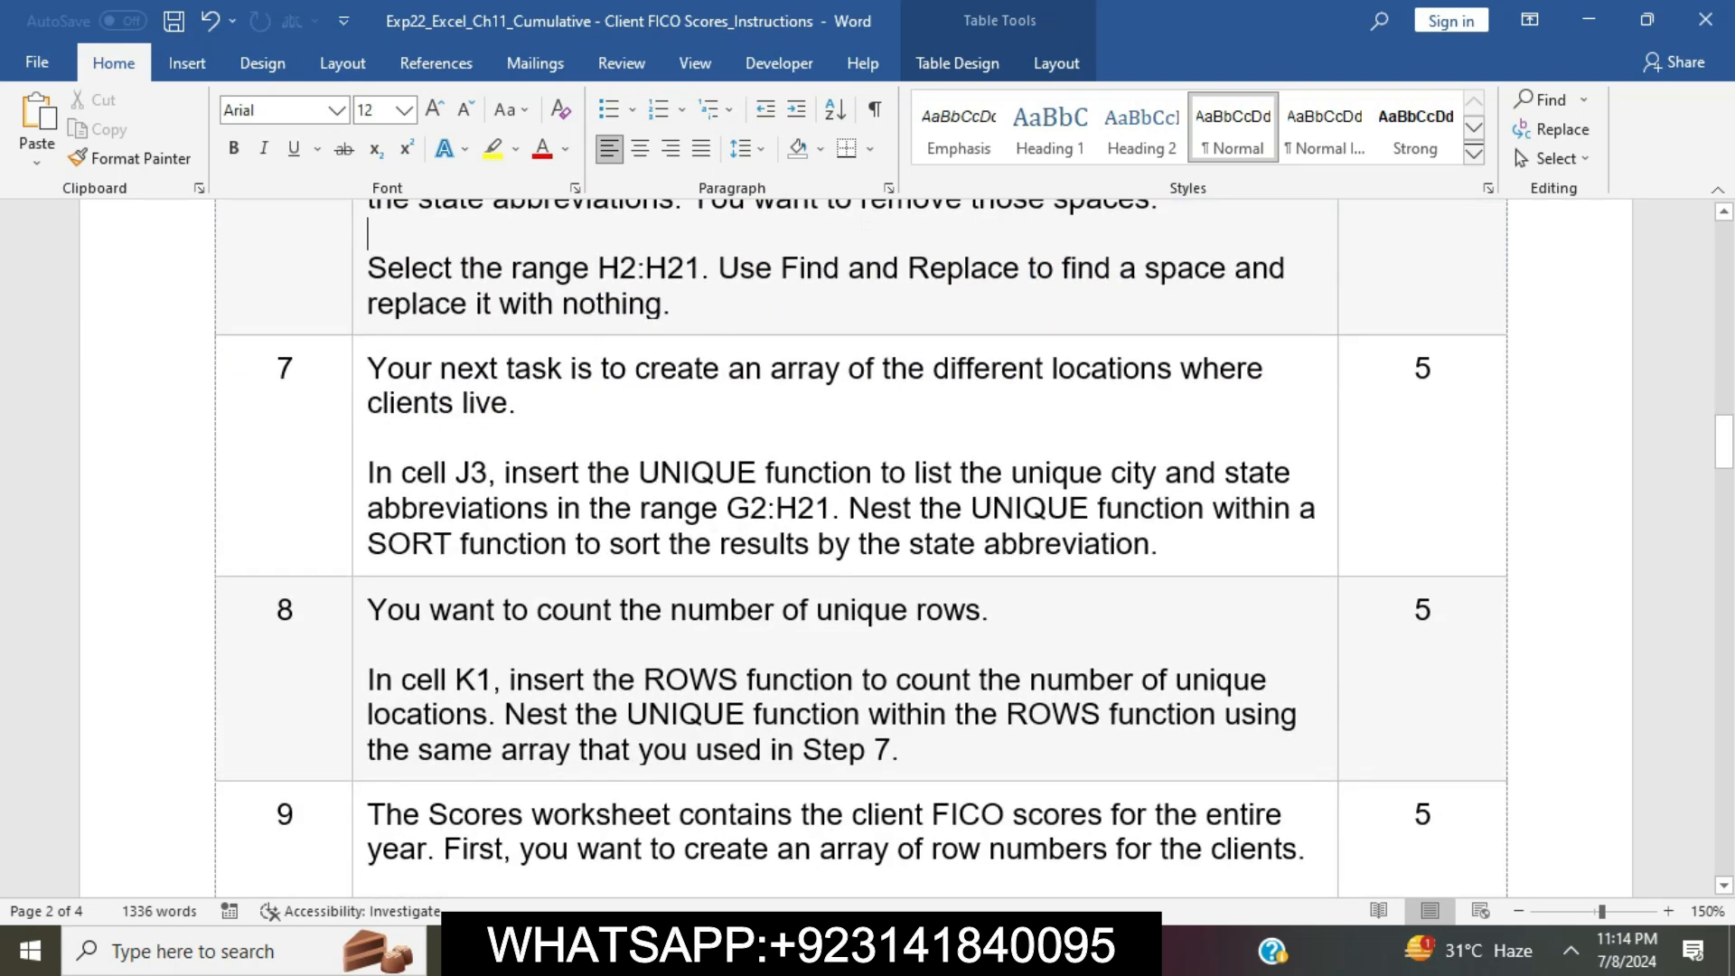
{"action": "left_click", "coordinate": [359, 407]}
{"action": "left_click", "coordinate": [467, 327]}
{"action": "left_click", "coordinate": [511, 473]}
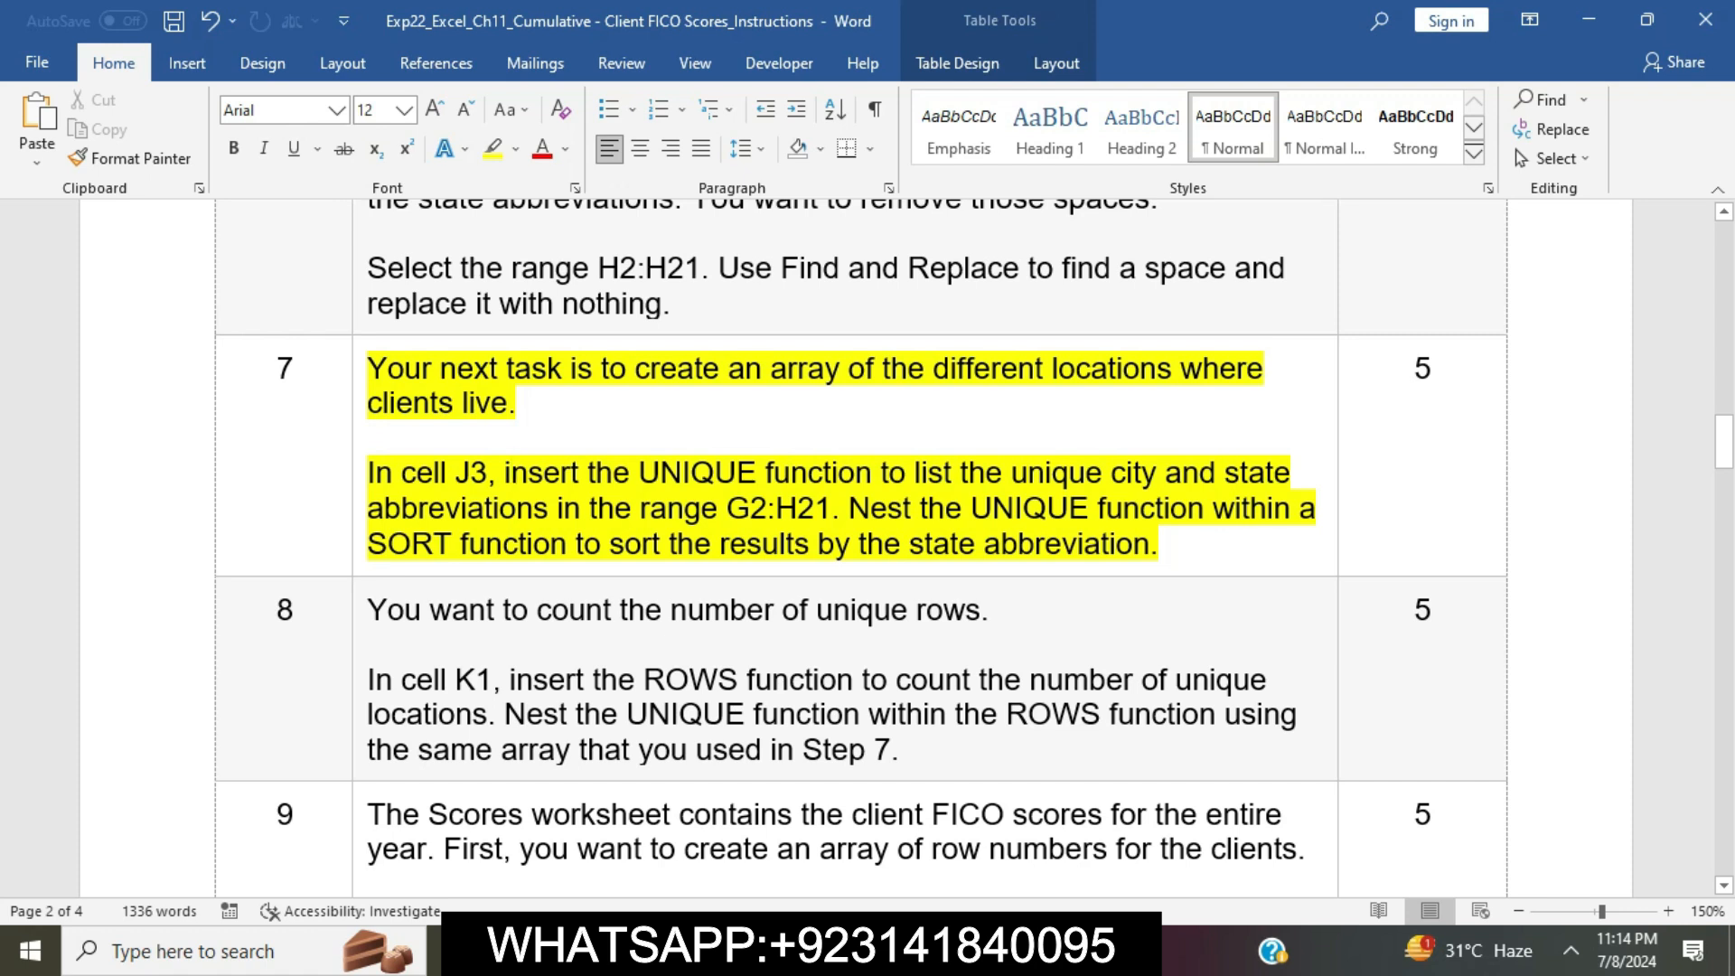
Mark the step 7 paragraph on nesting UNIQUE in SORT, locate cell J3 on the Clients worksheet in Excel, and return to Word.
{"action": "left_click_drag", "start_coordinate": [368, 474], "coordinate": [1148, 545]}
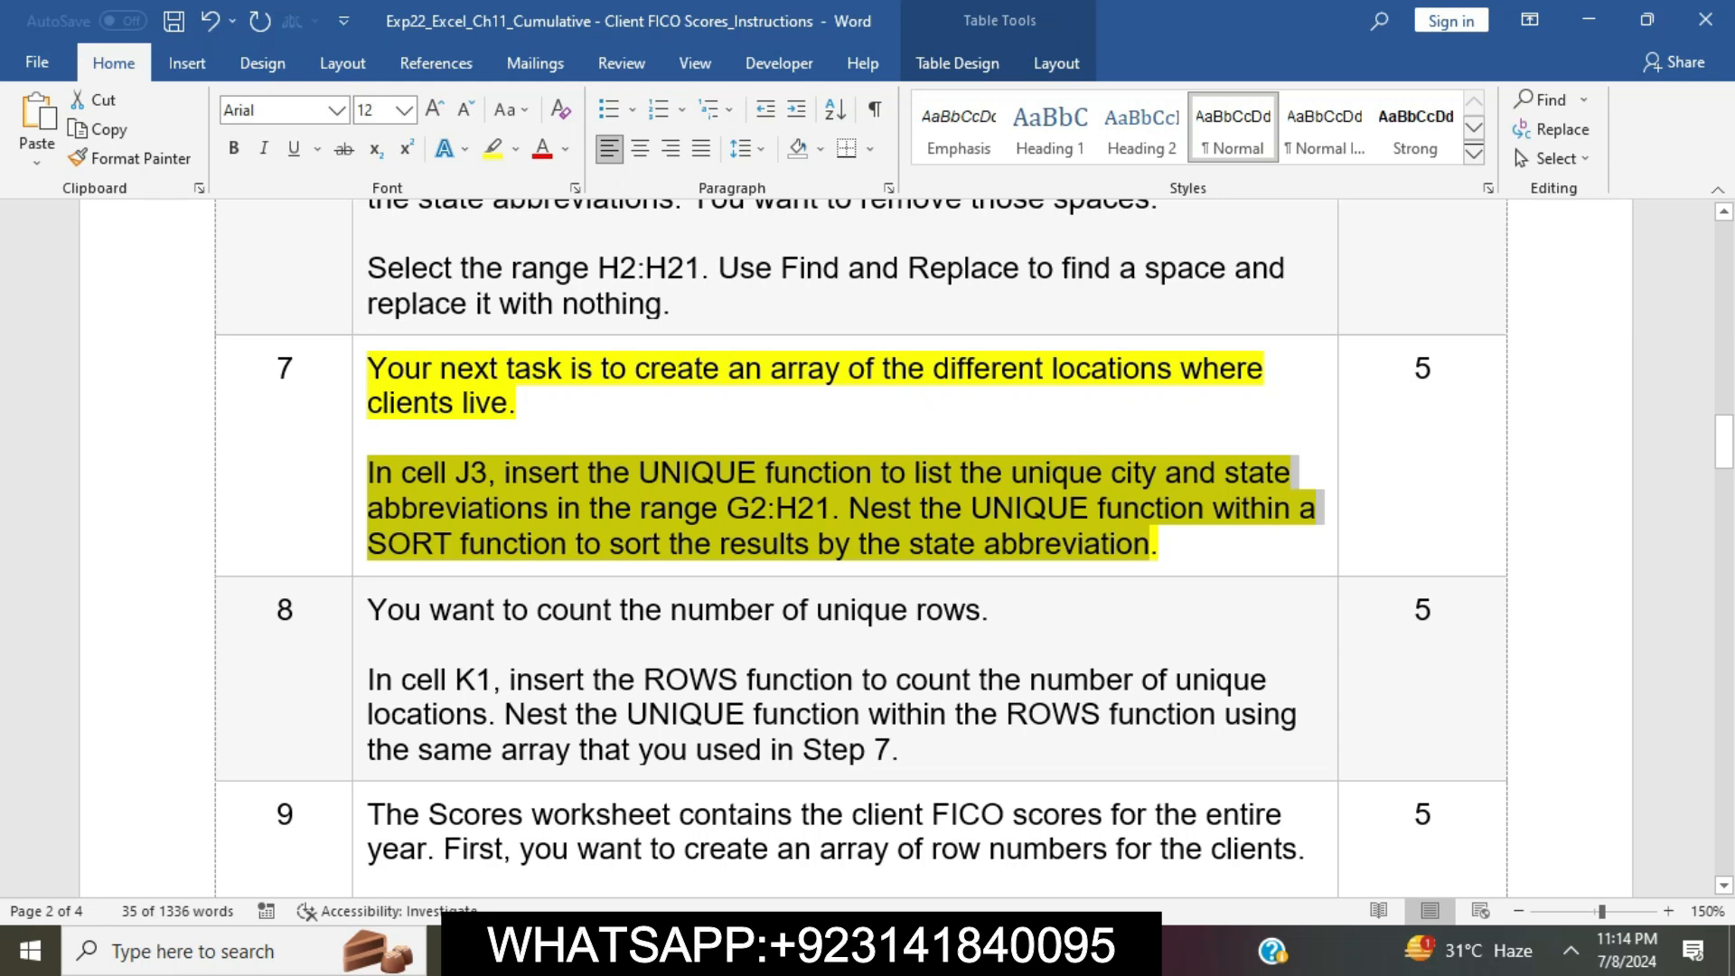
{"action": "key", "text": "alt+Tab"}
{"action": "left_click", "coordinate": [1002, 352]}
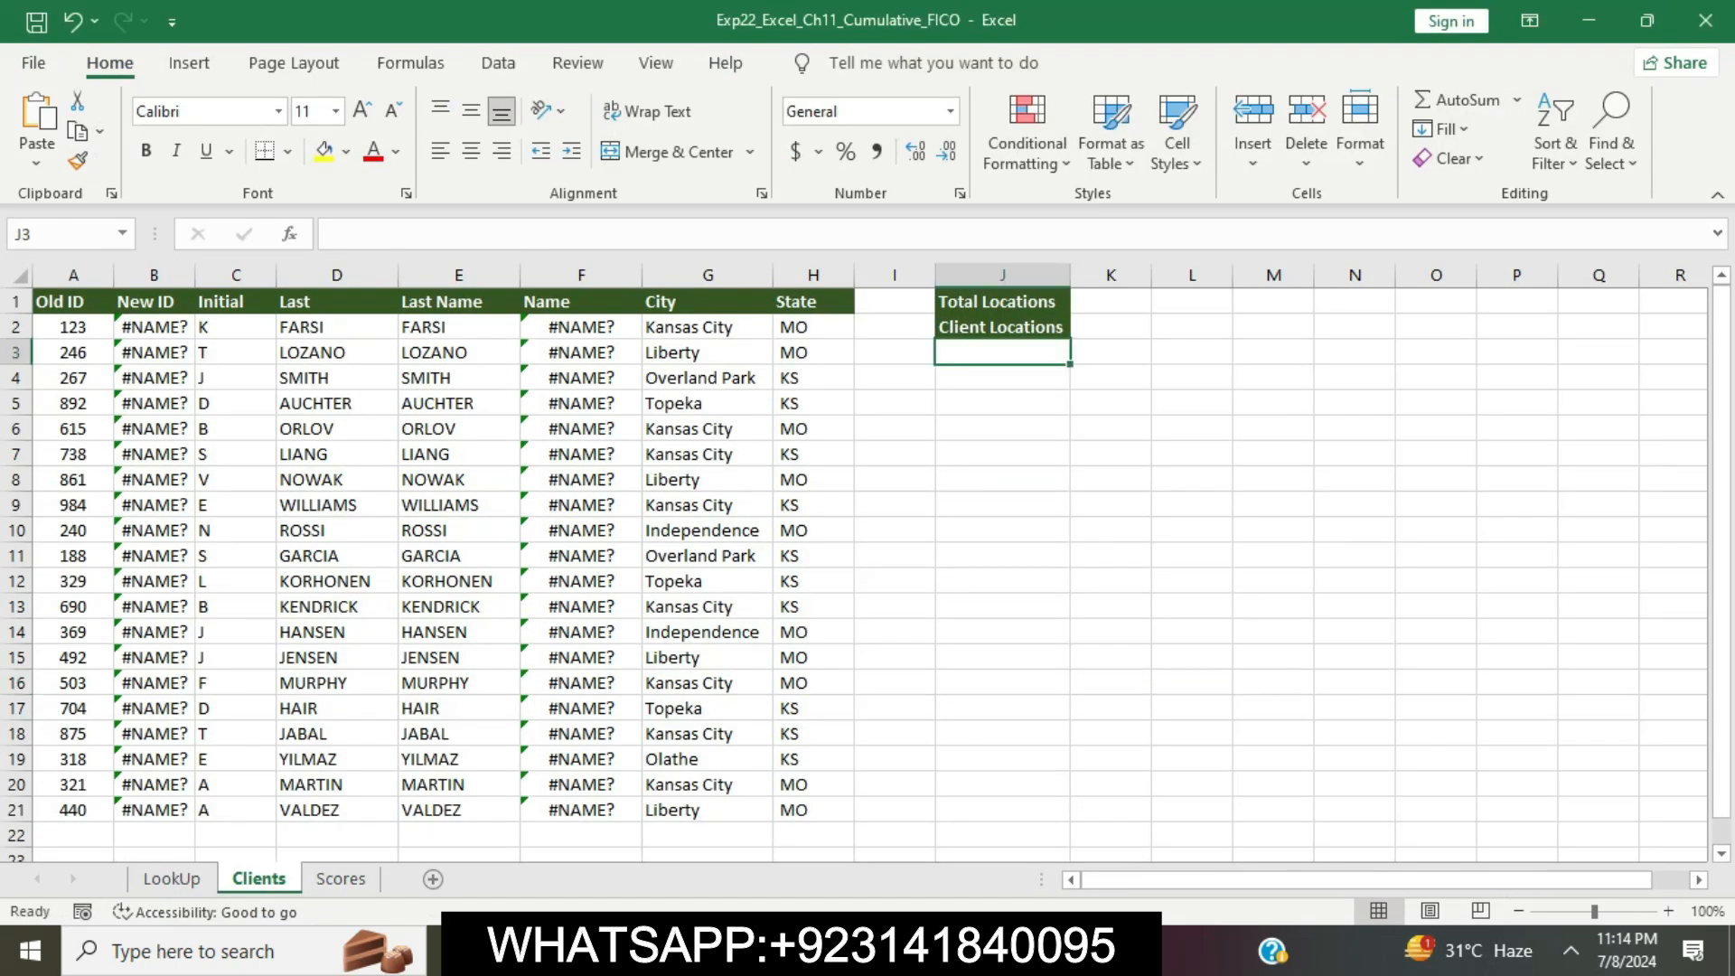
{"action": "left_click", "coordinate": [895, 454]}
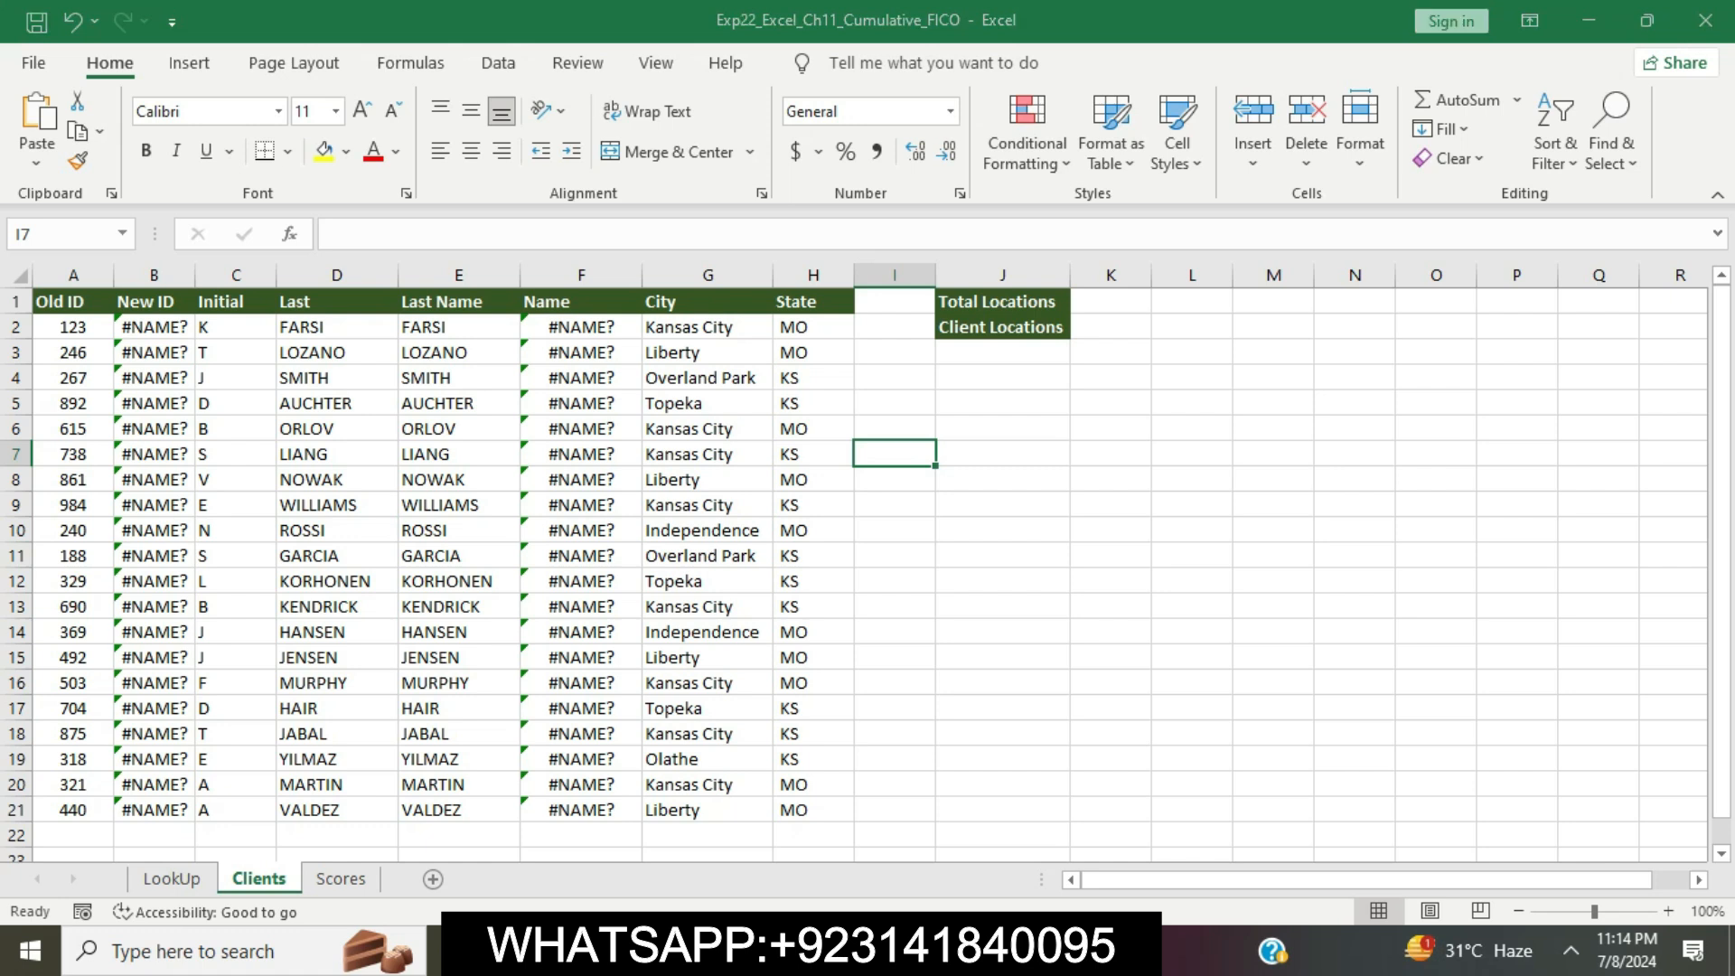
{"action": "key", "text": "alt+Tab"}
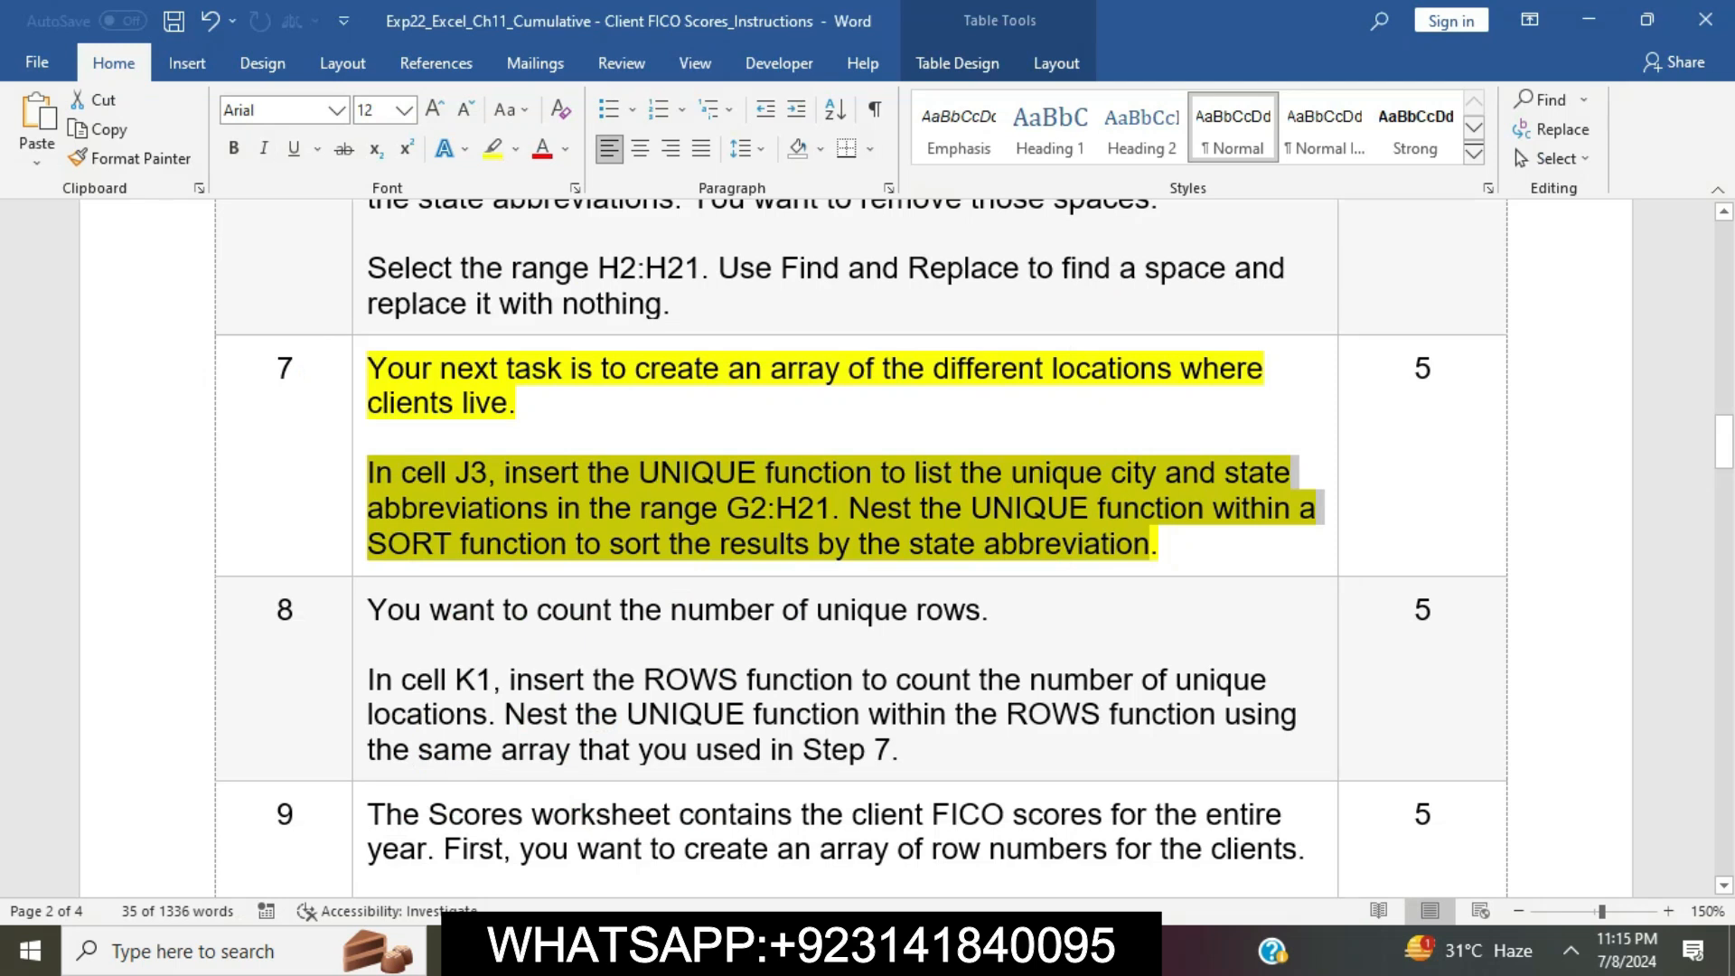
Switch to Excel and try to enter =SORT(UNIQUE(G2:G21,TRUE,TRUE),1,1) in cell J3 of the Clients worksheet.
{"action": "key", "text": "alt+Tab"}
{"action": "left_click", "coordinate": [1002, 353]}
{"action": "type", "text": "="}
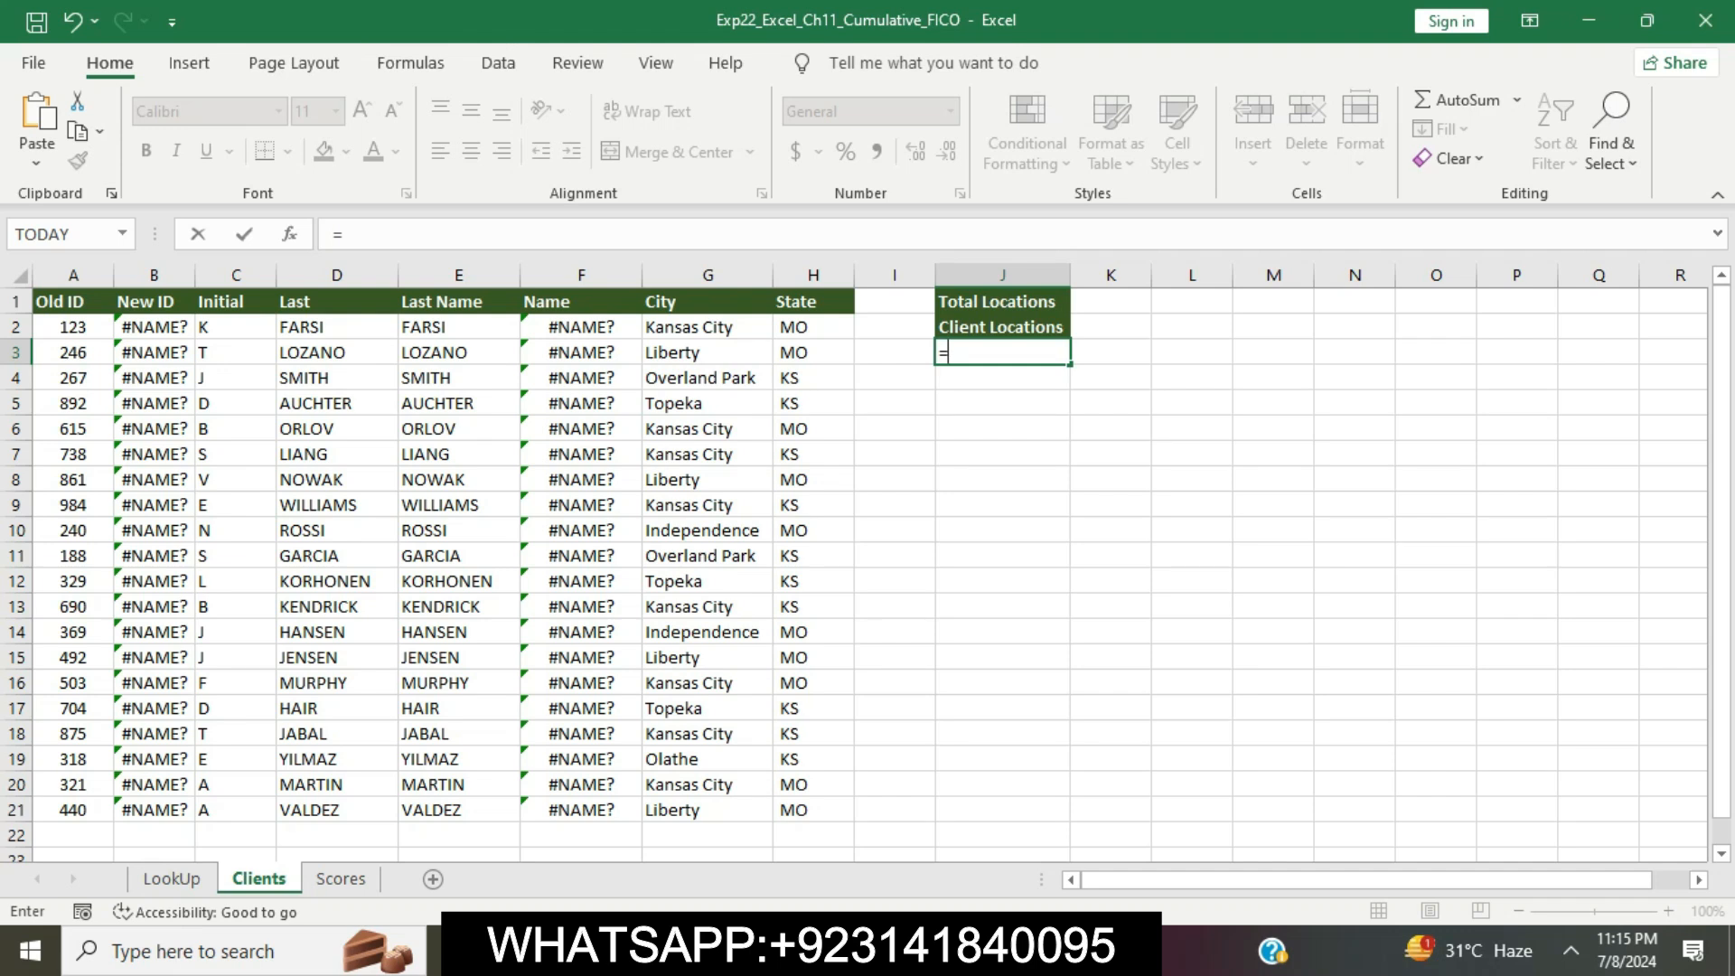
{"action": "type", "text": "S"}
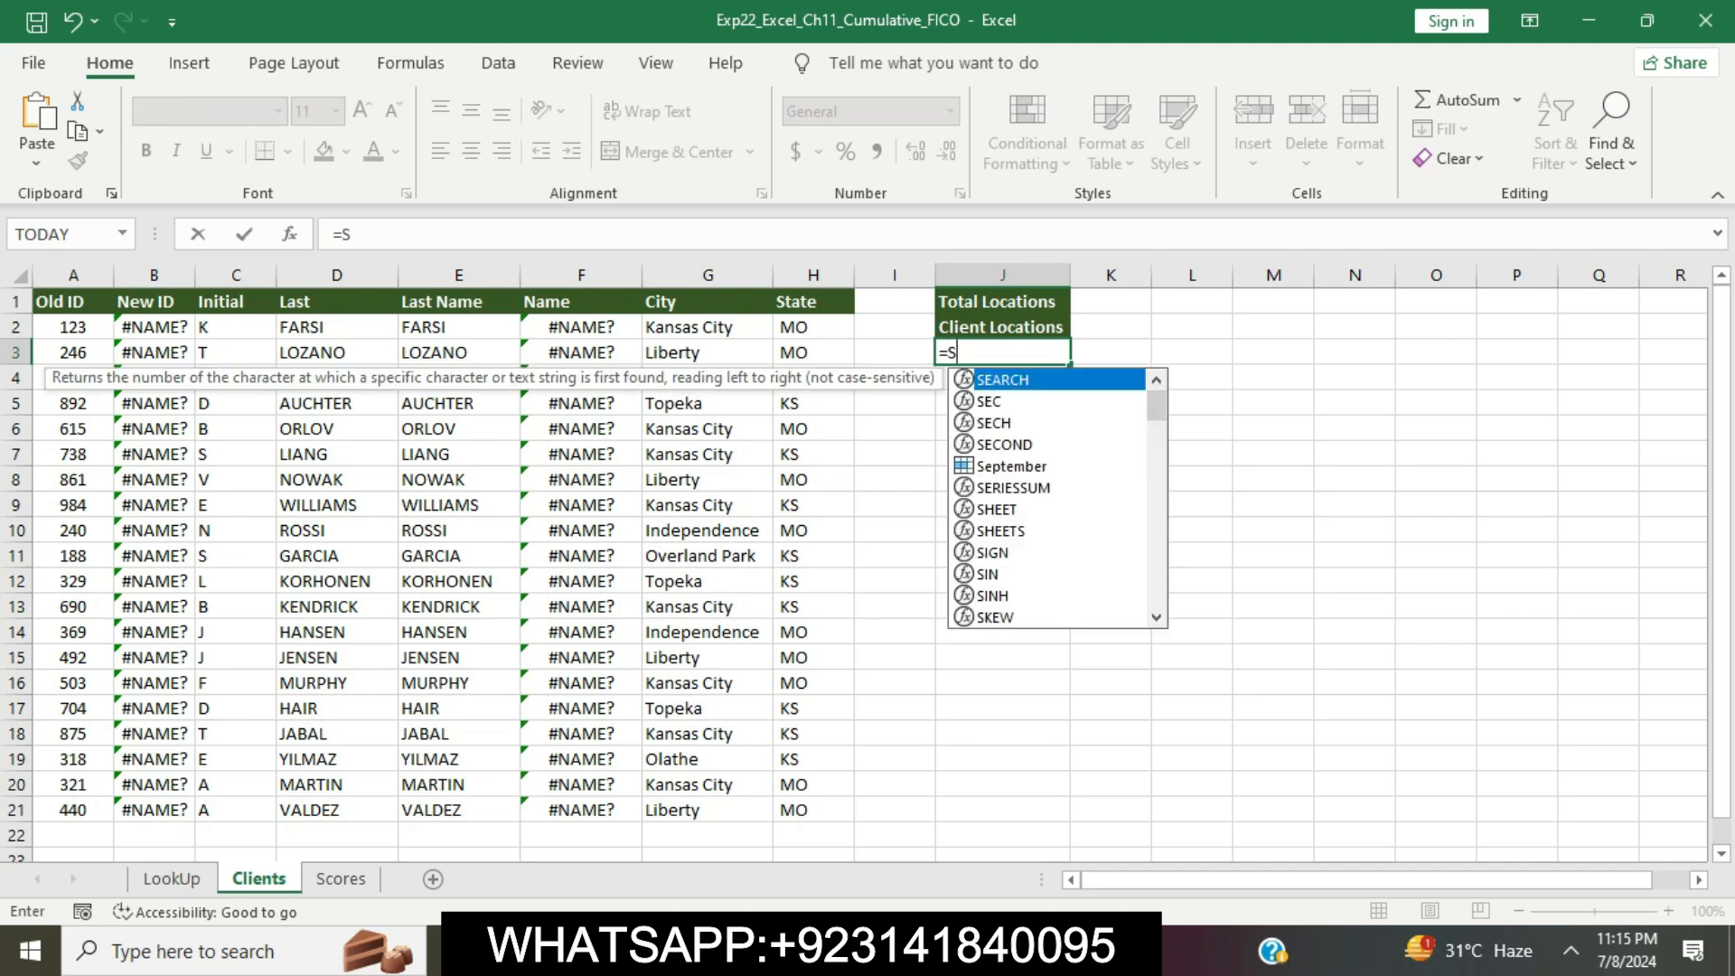
{"action": "type", "text": "O"}
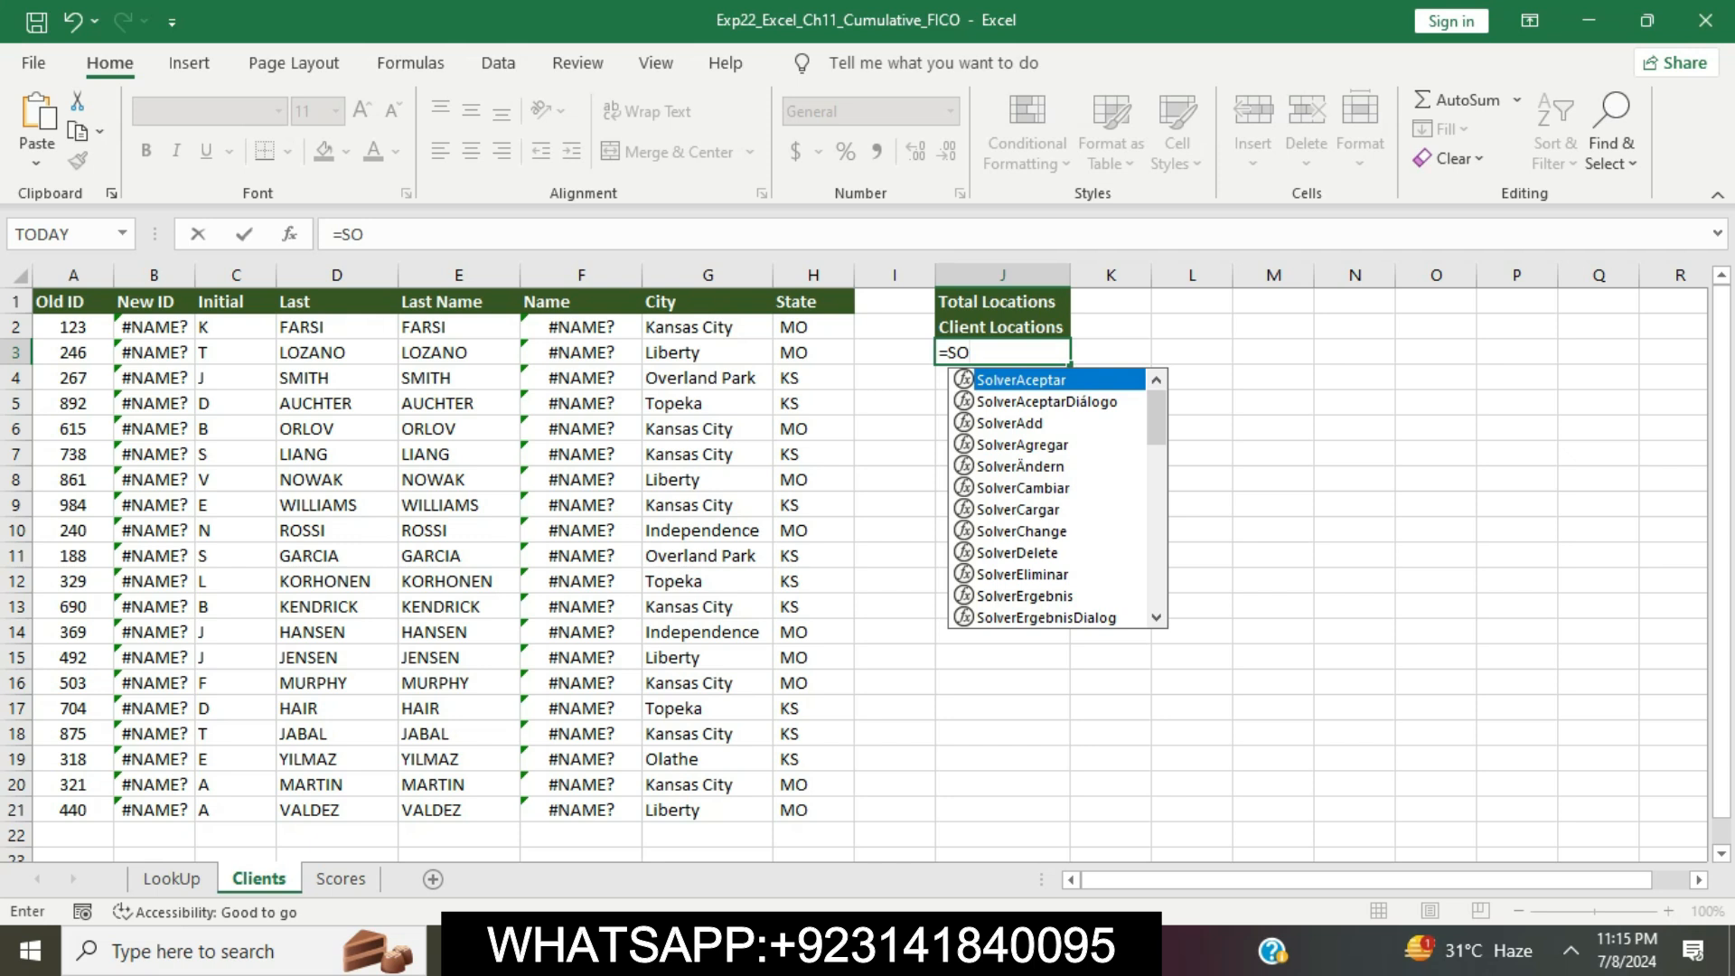
{"action": "type", "text": "RY"}
{"action": "key", "text": "BackSpace"}
{"action": "type", "text": "T"}
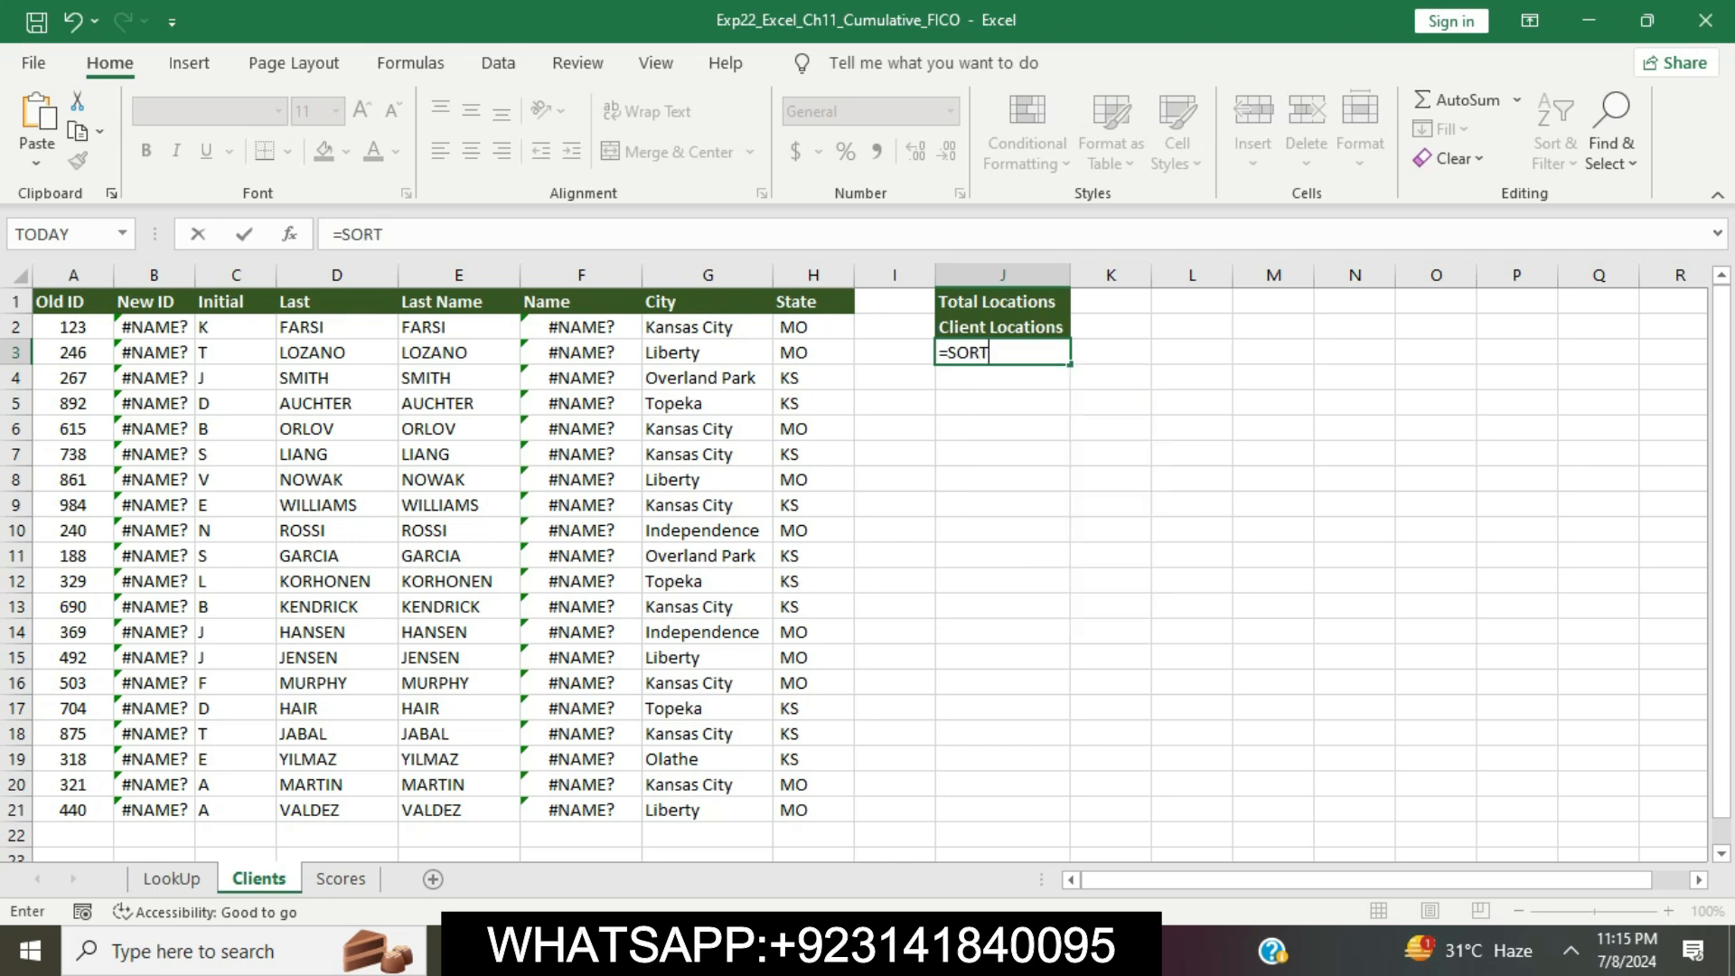
{"action": "type", "text": "(U"}
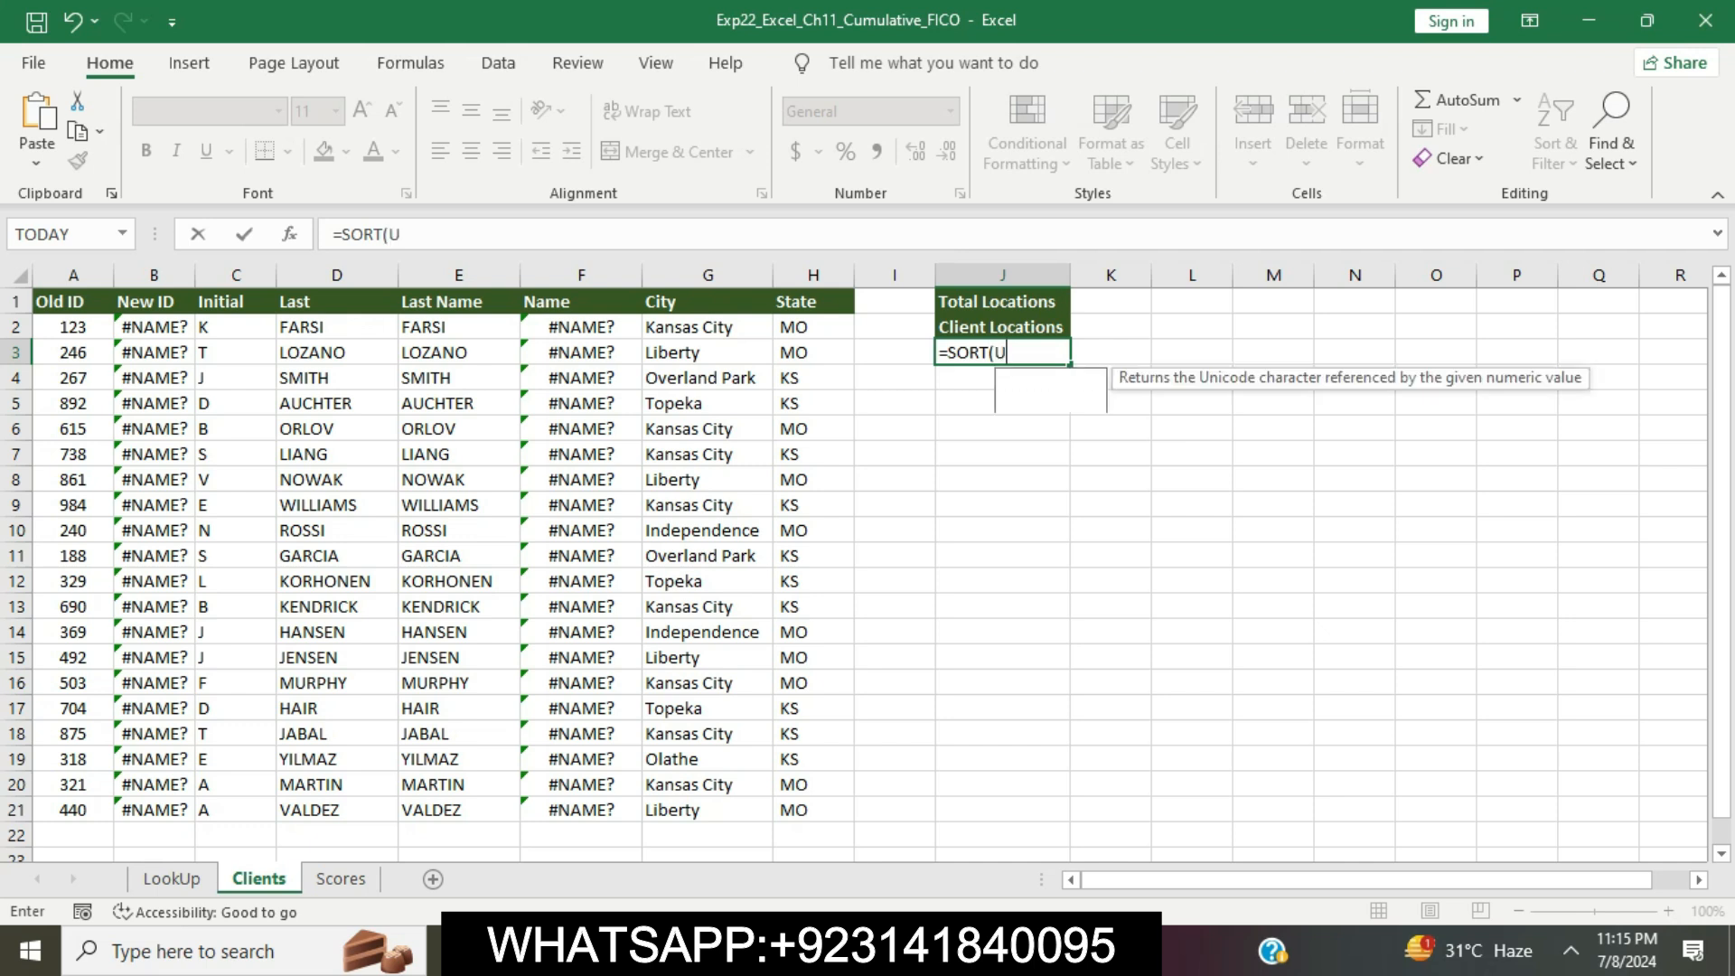
{"action": "type", "text": "NIQ"}
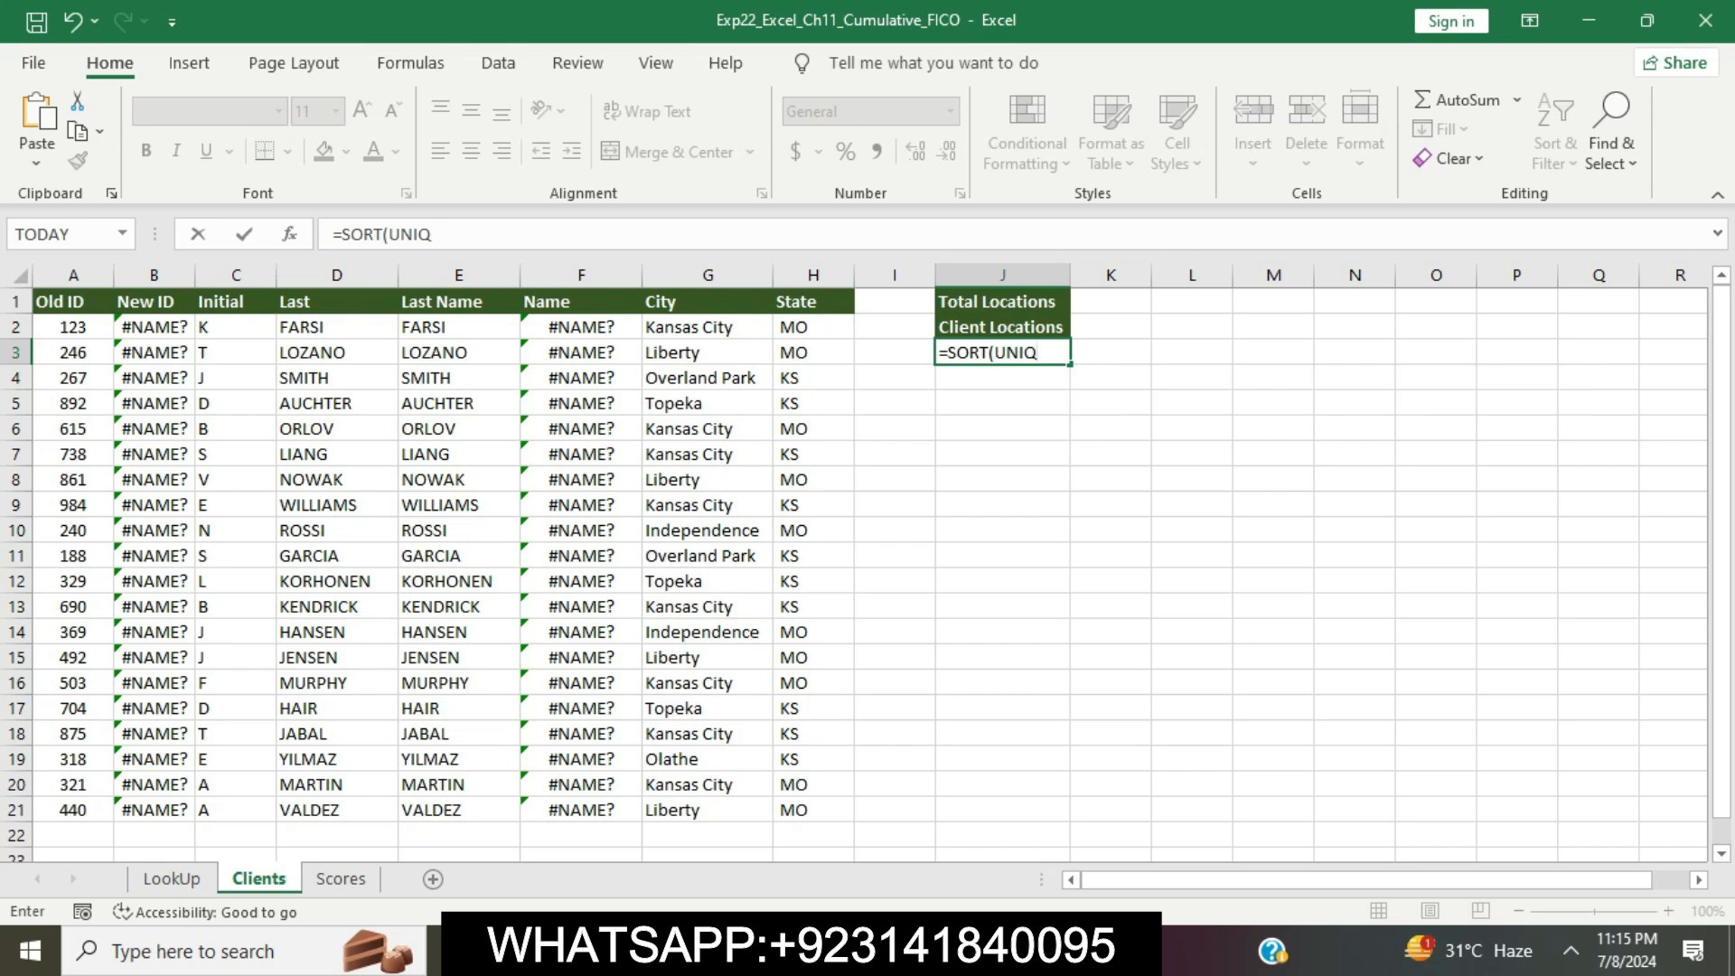
{"action": "type", "text": "UE(G2:G21,TRUE"}
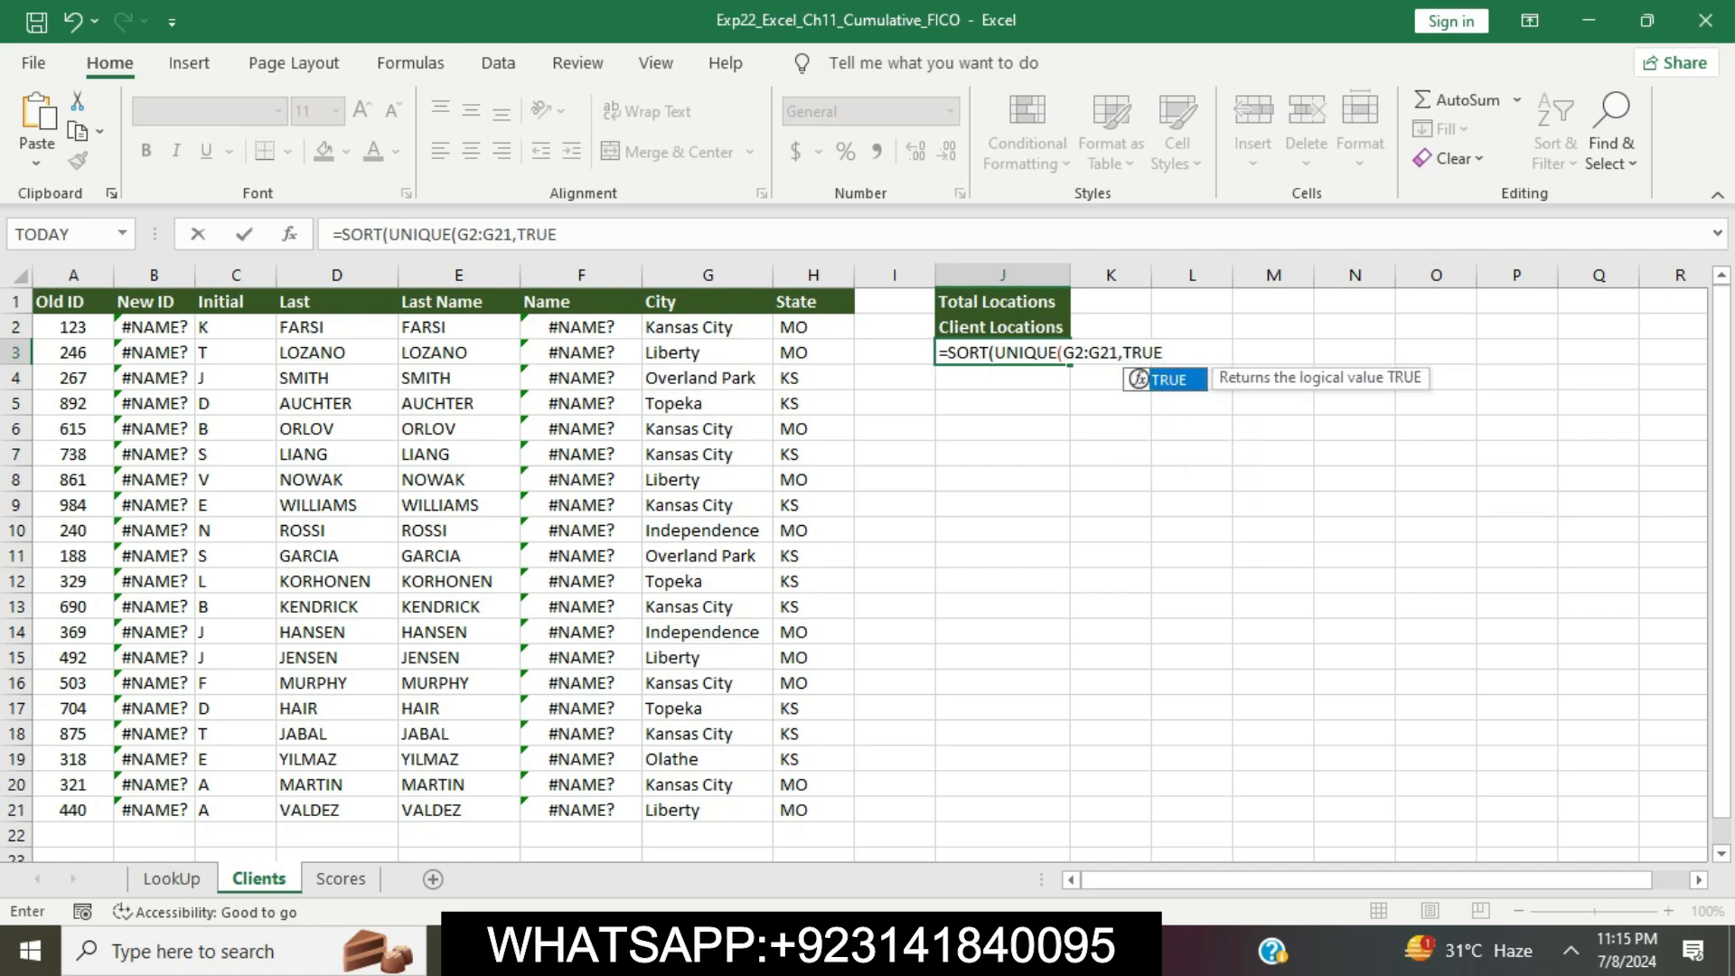
{"action": "type", "text": "),TRUE"}
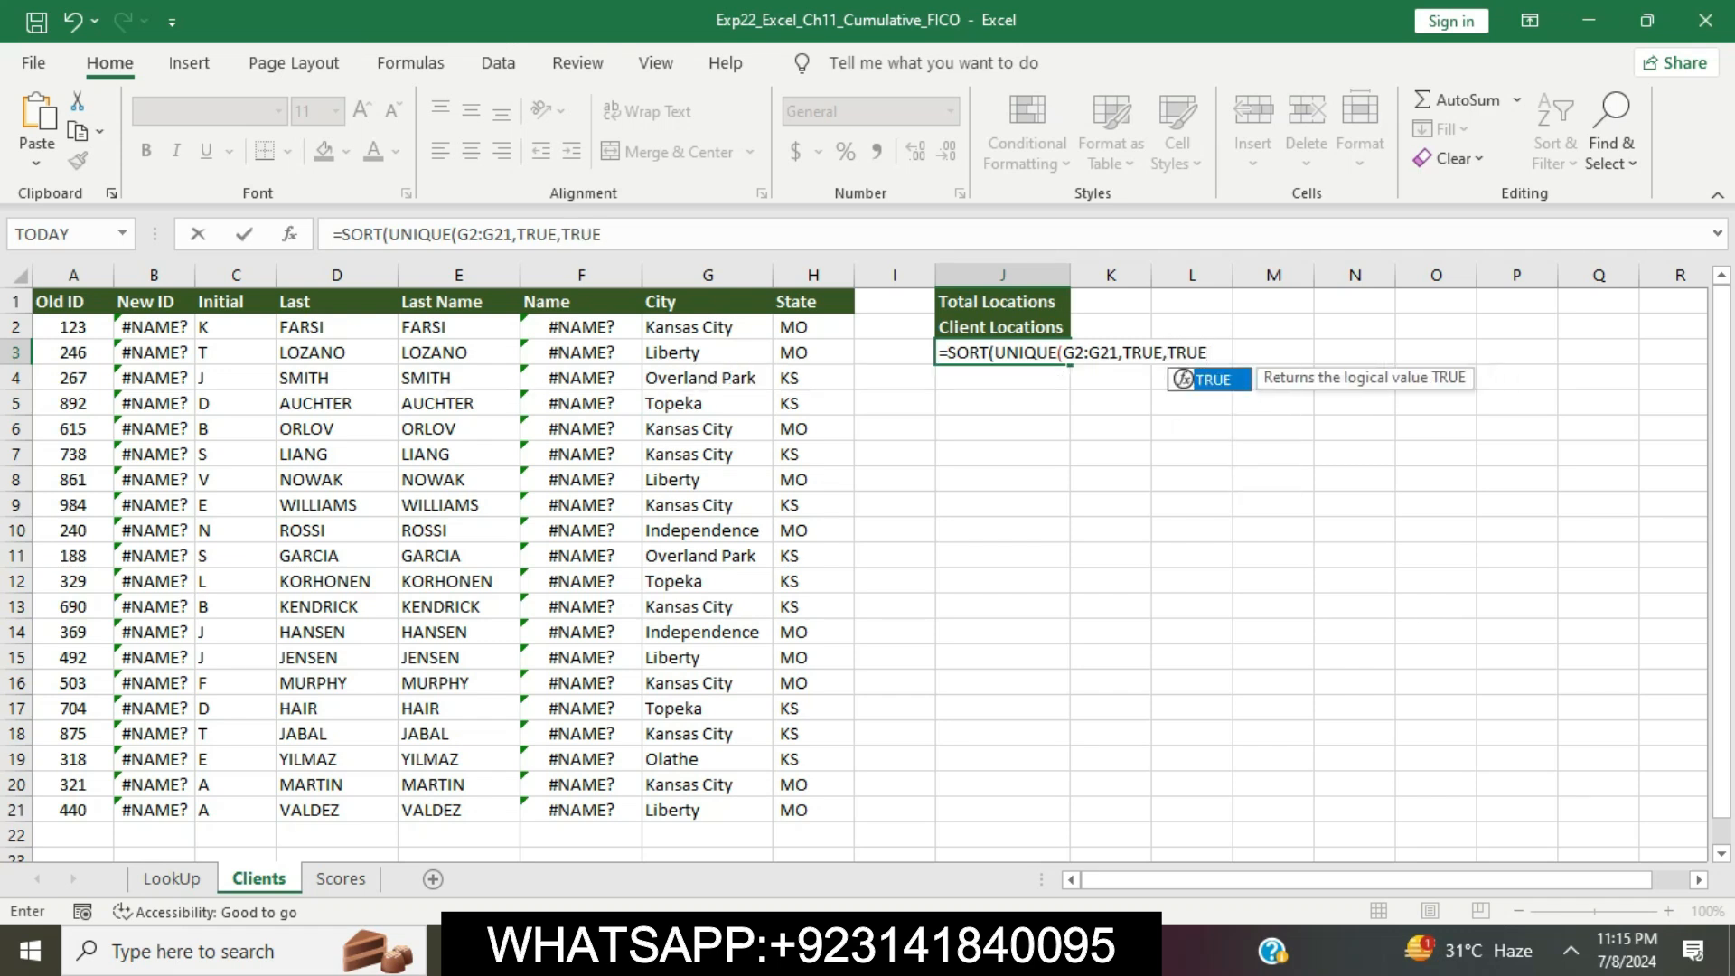
{"action": "type", "text": ")"}
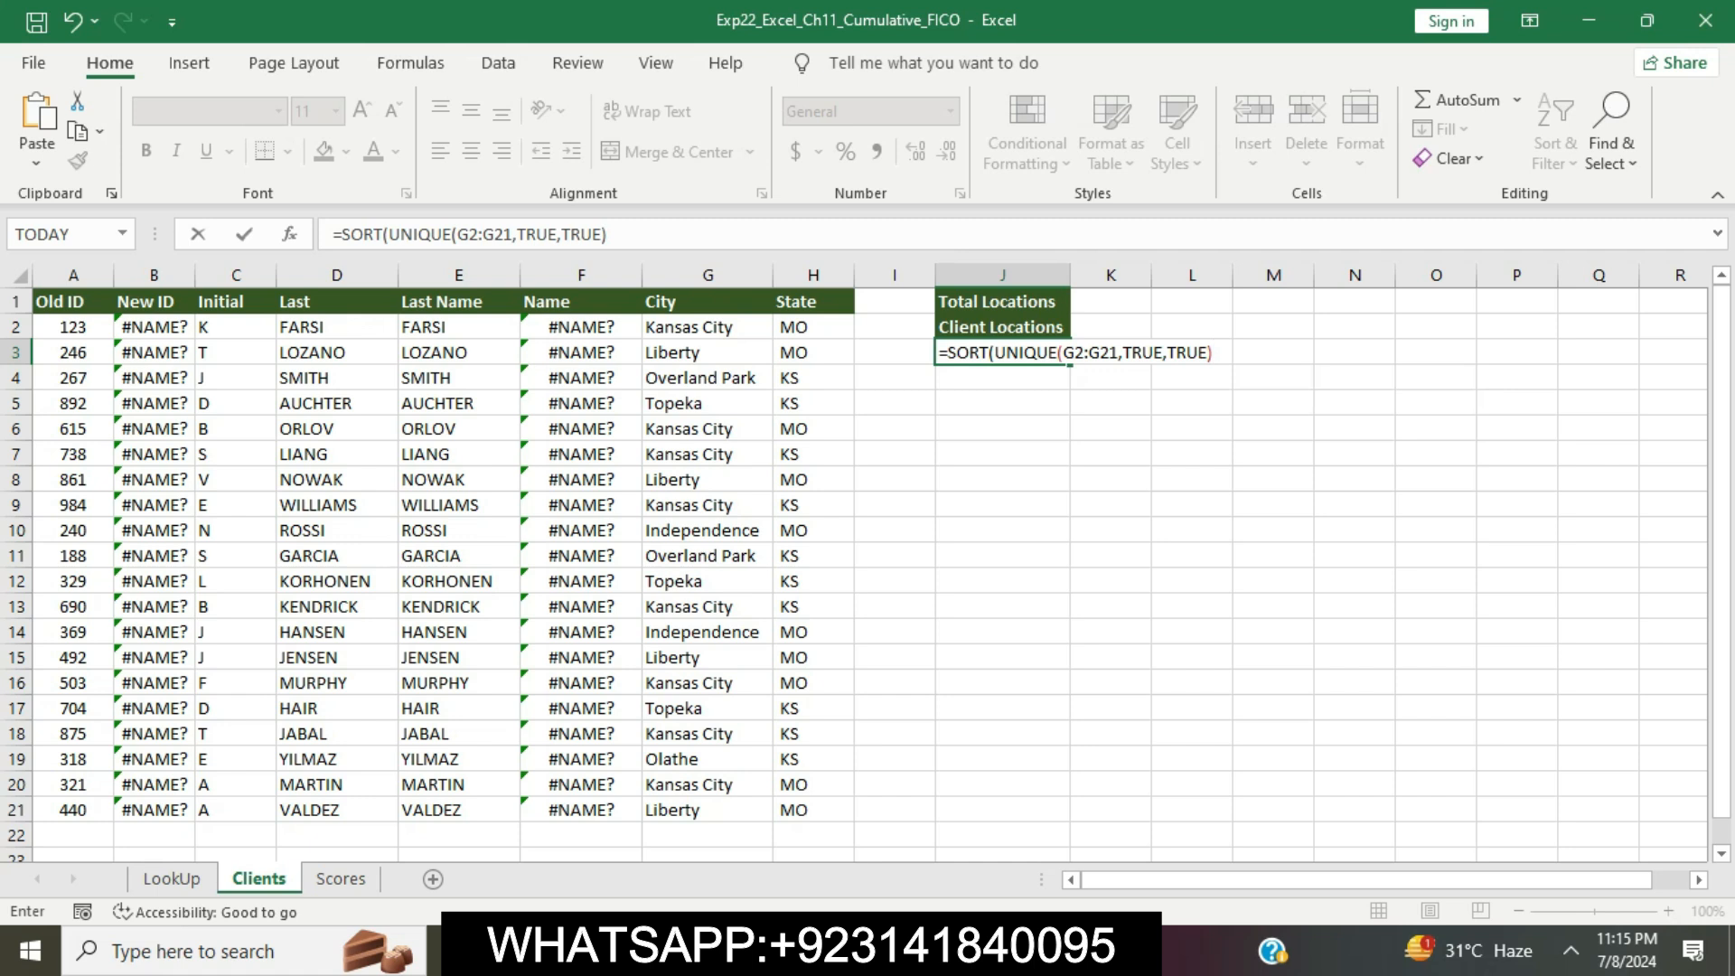
{"action": "type", "text": ",1,1)"}
{"action": "key", "text": "Return"}
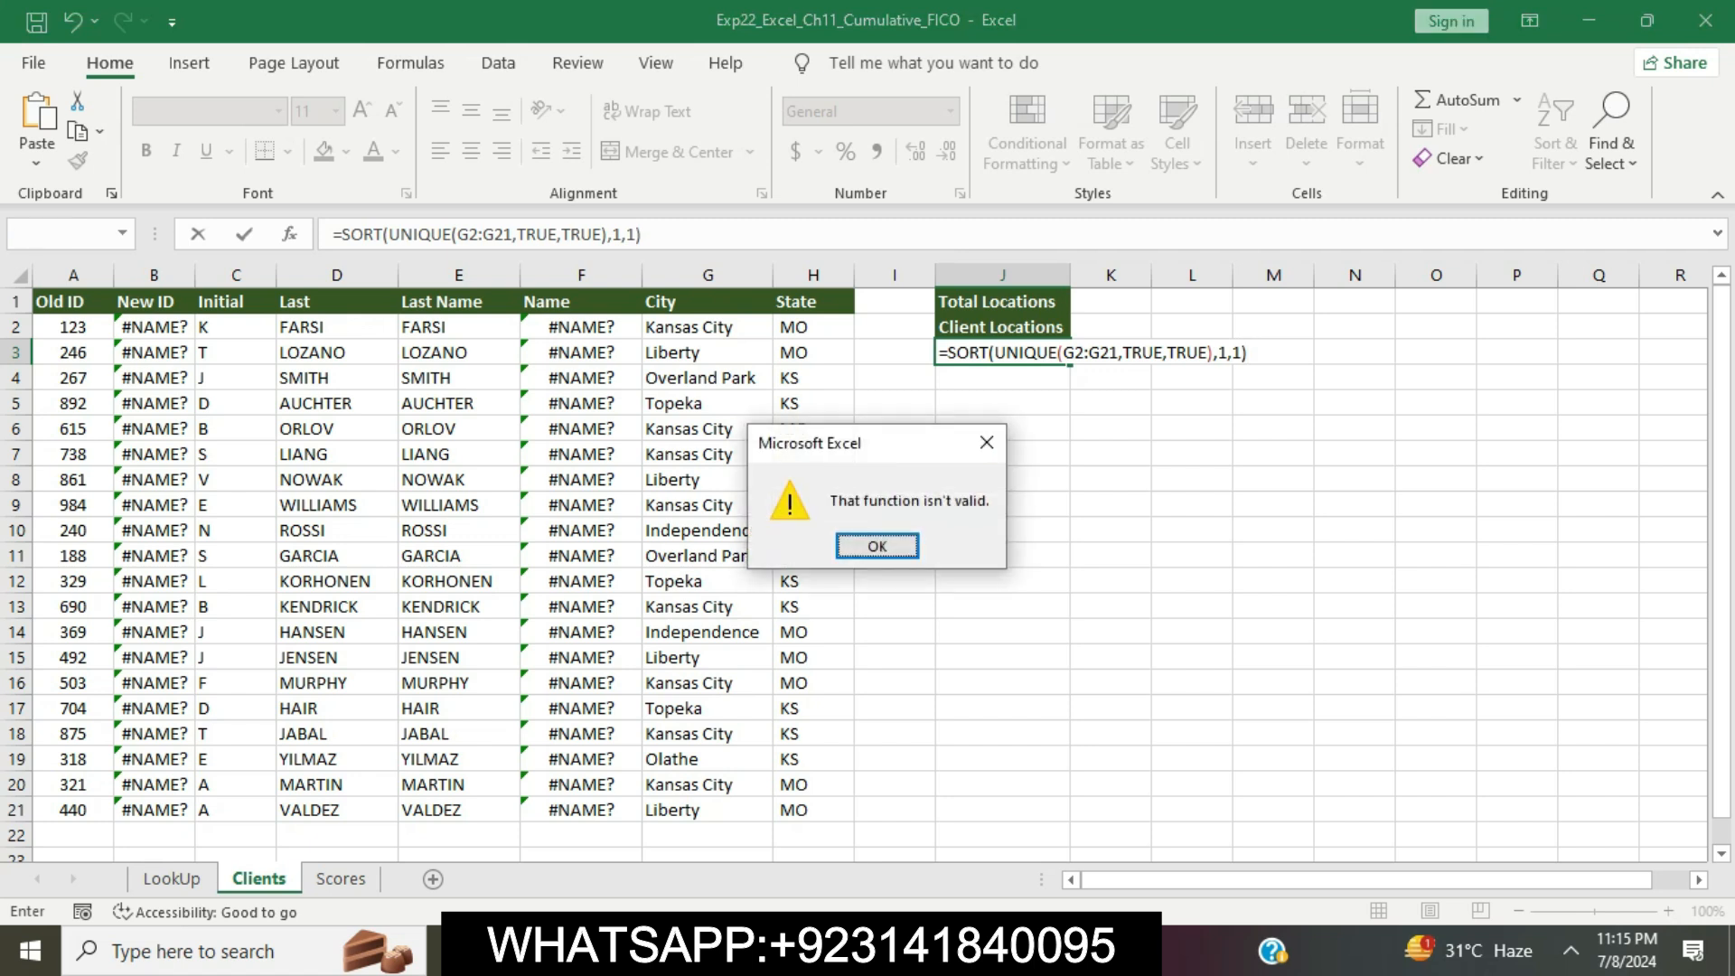
{"action": "key", "text": "Return"}
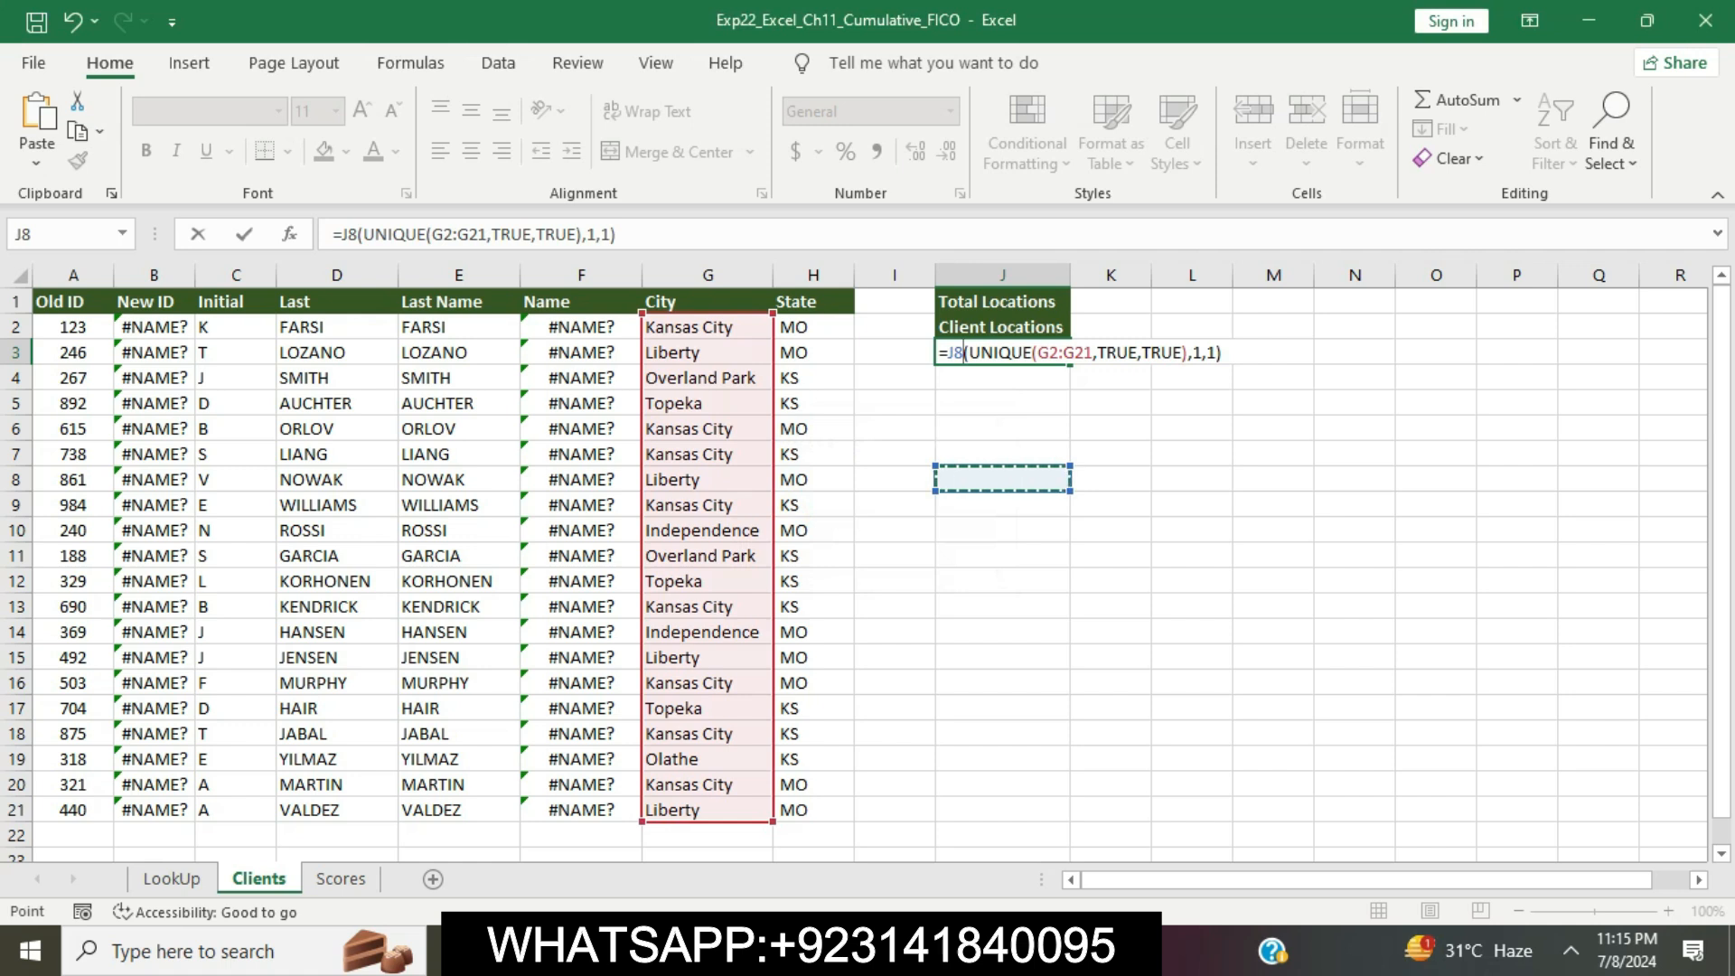
{"action": "left_click", "coordinate": [618, 234]}
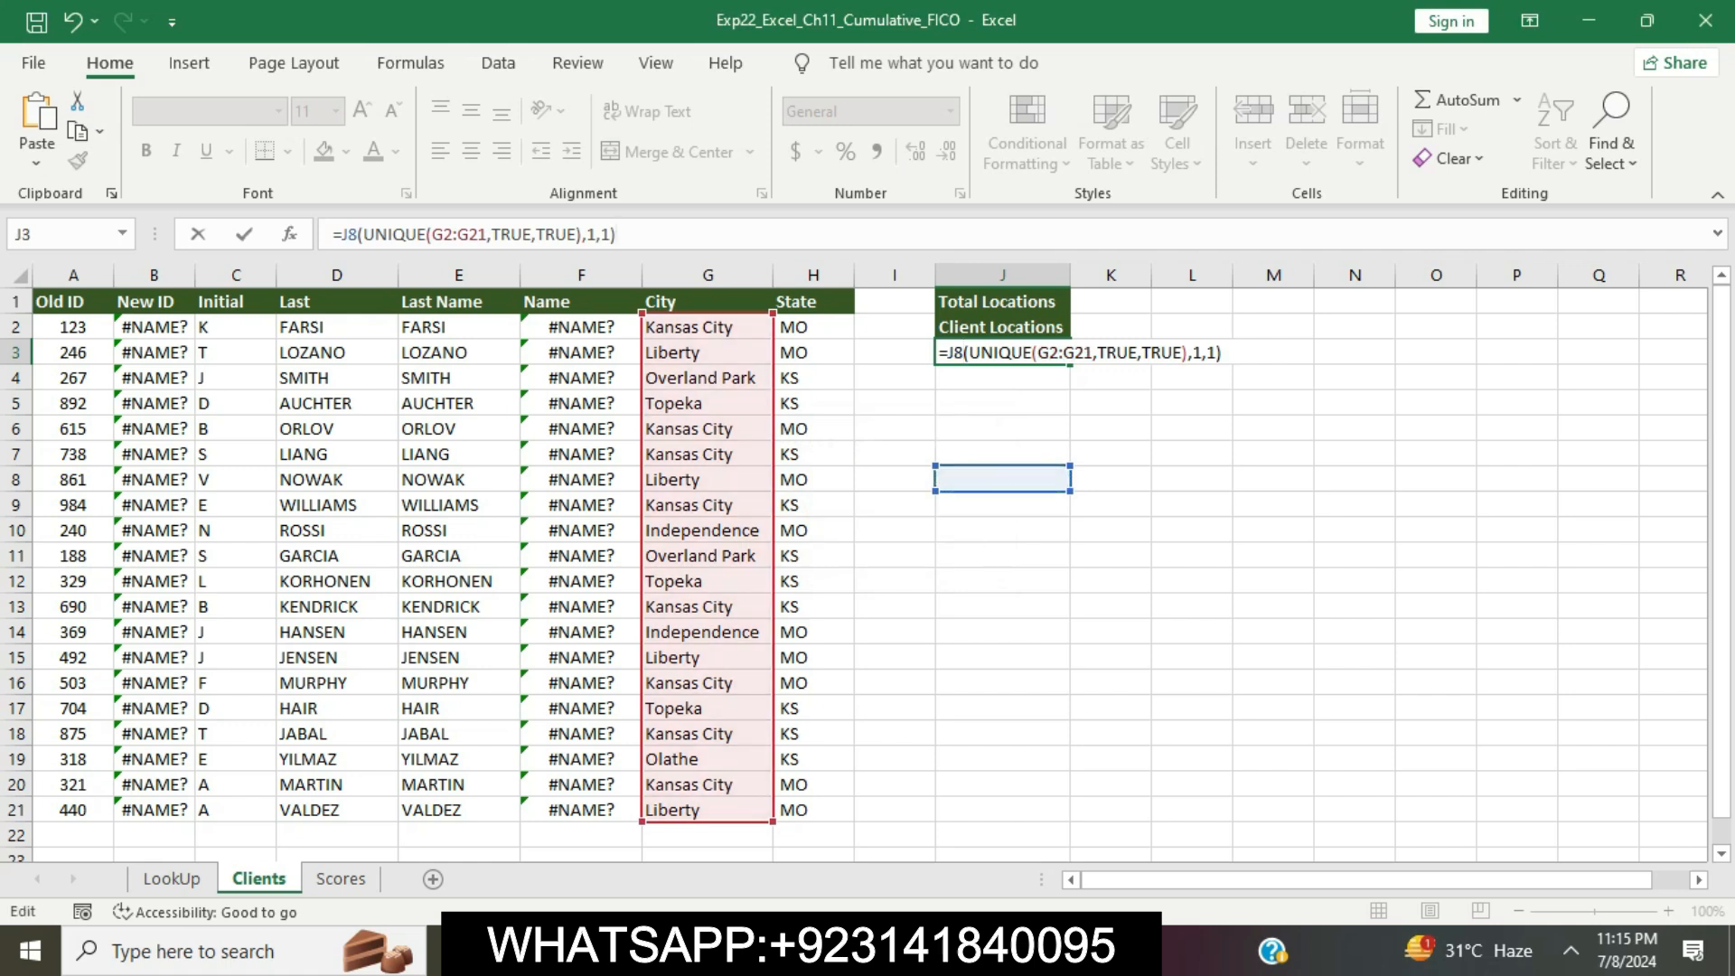
Switch to Word and remove the yellow highlight from the step 7 instructions.
{"action": "key", "text": "alt+Tab"}
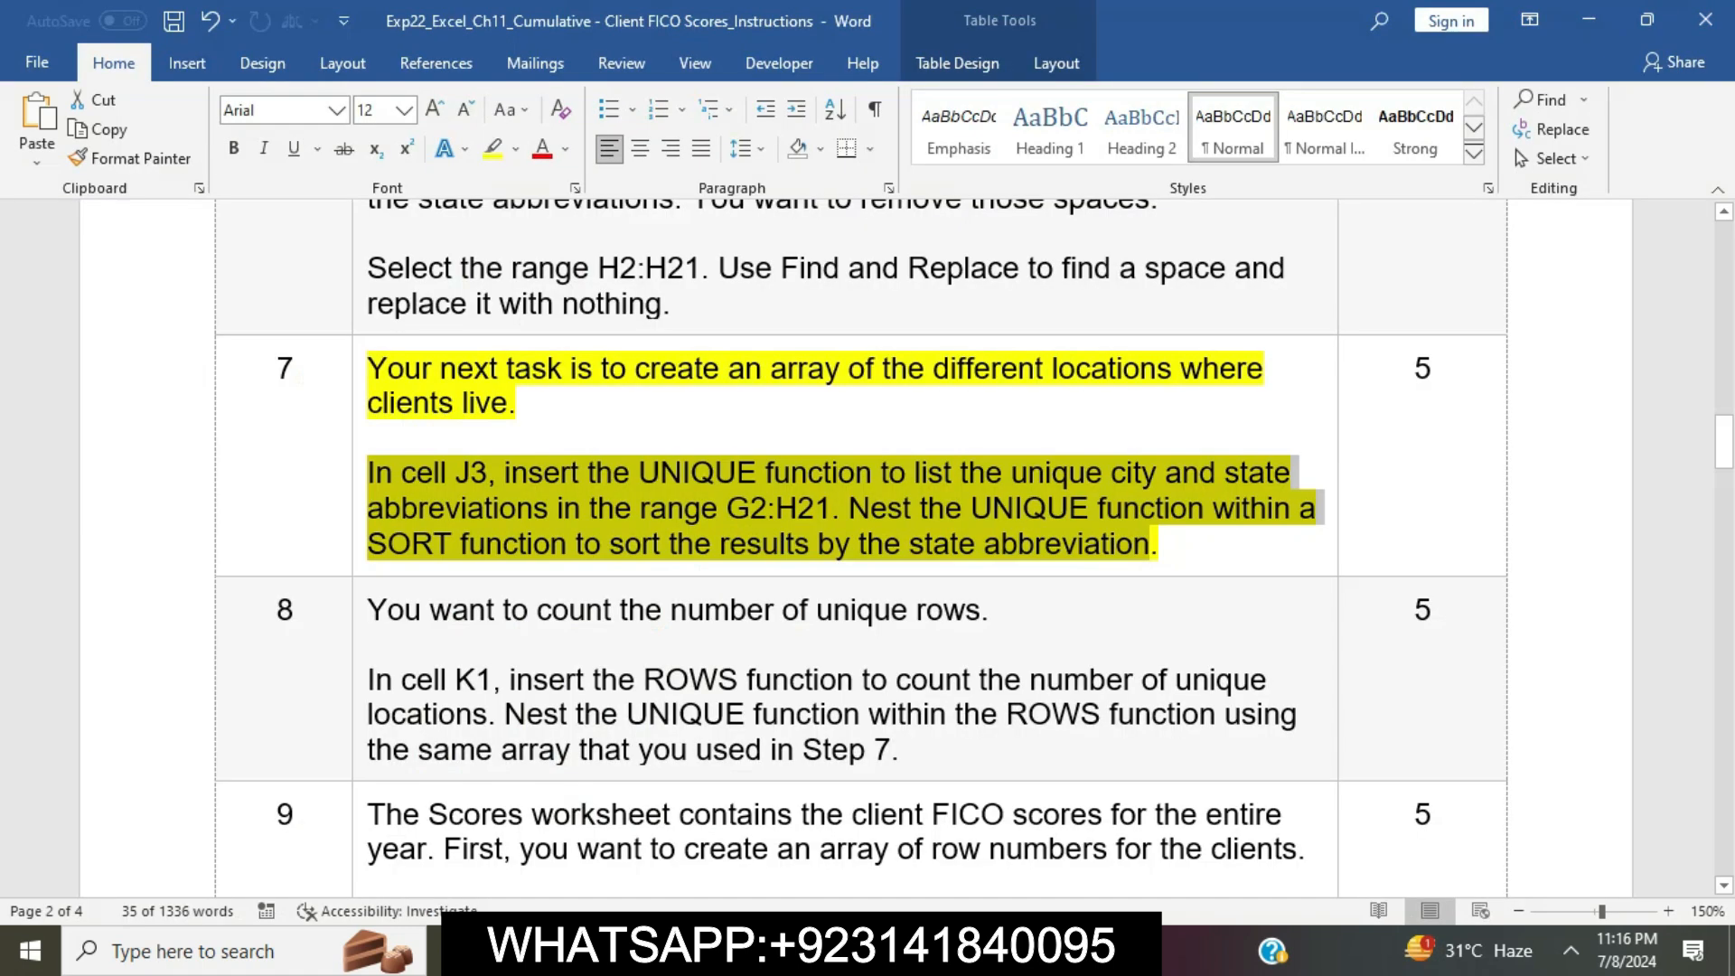
{"action": "left_click", "coordinate": [785, 543]}
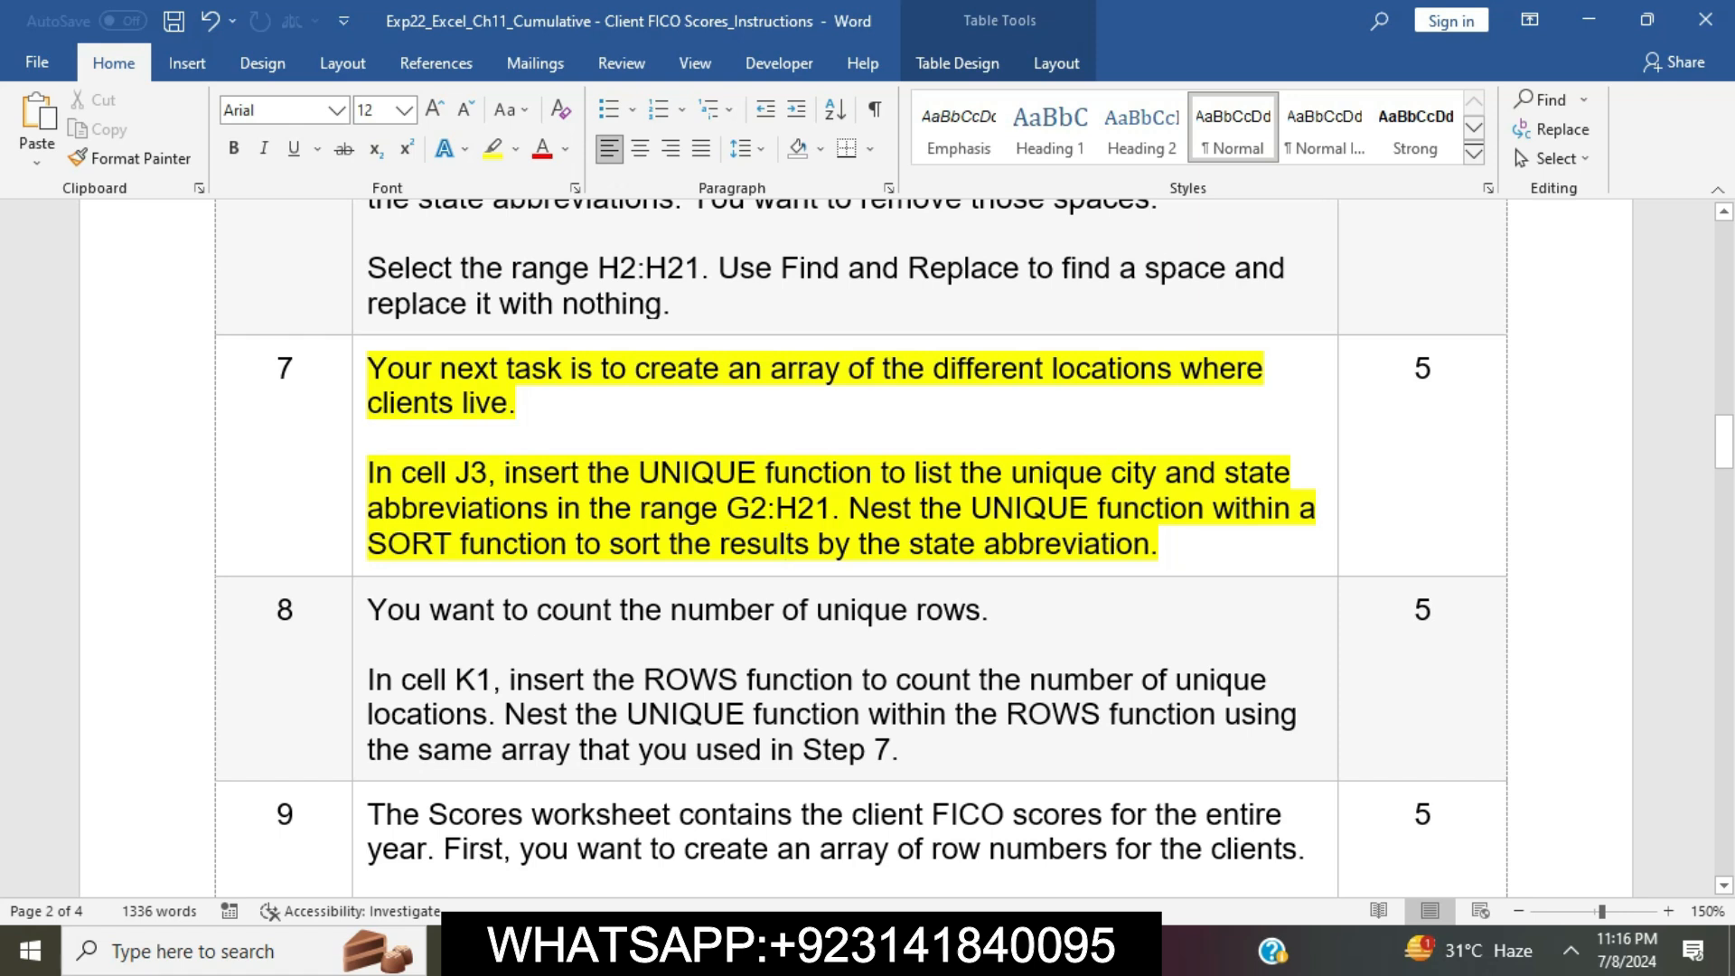
{"action": "left_click", "coordinate": [359, 457]}
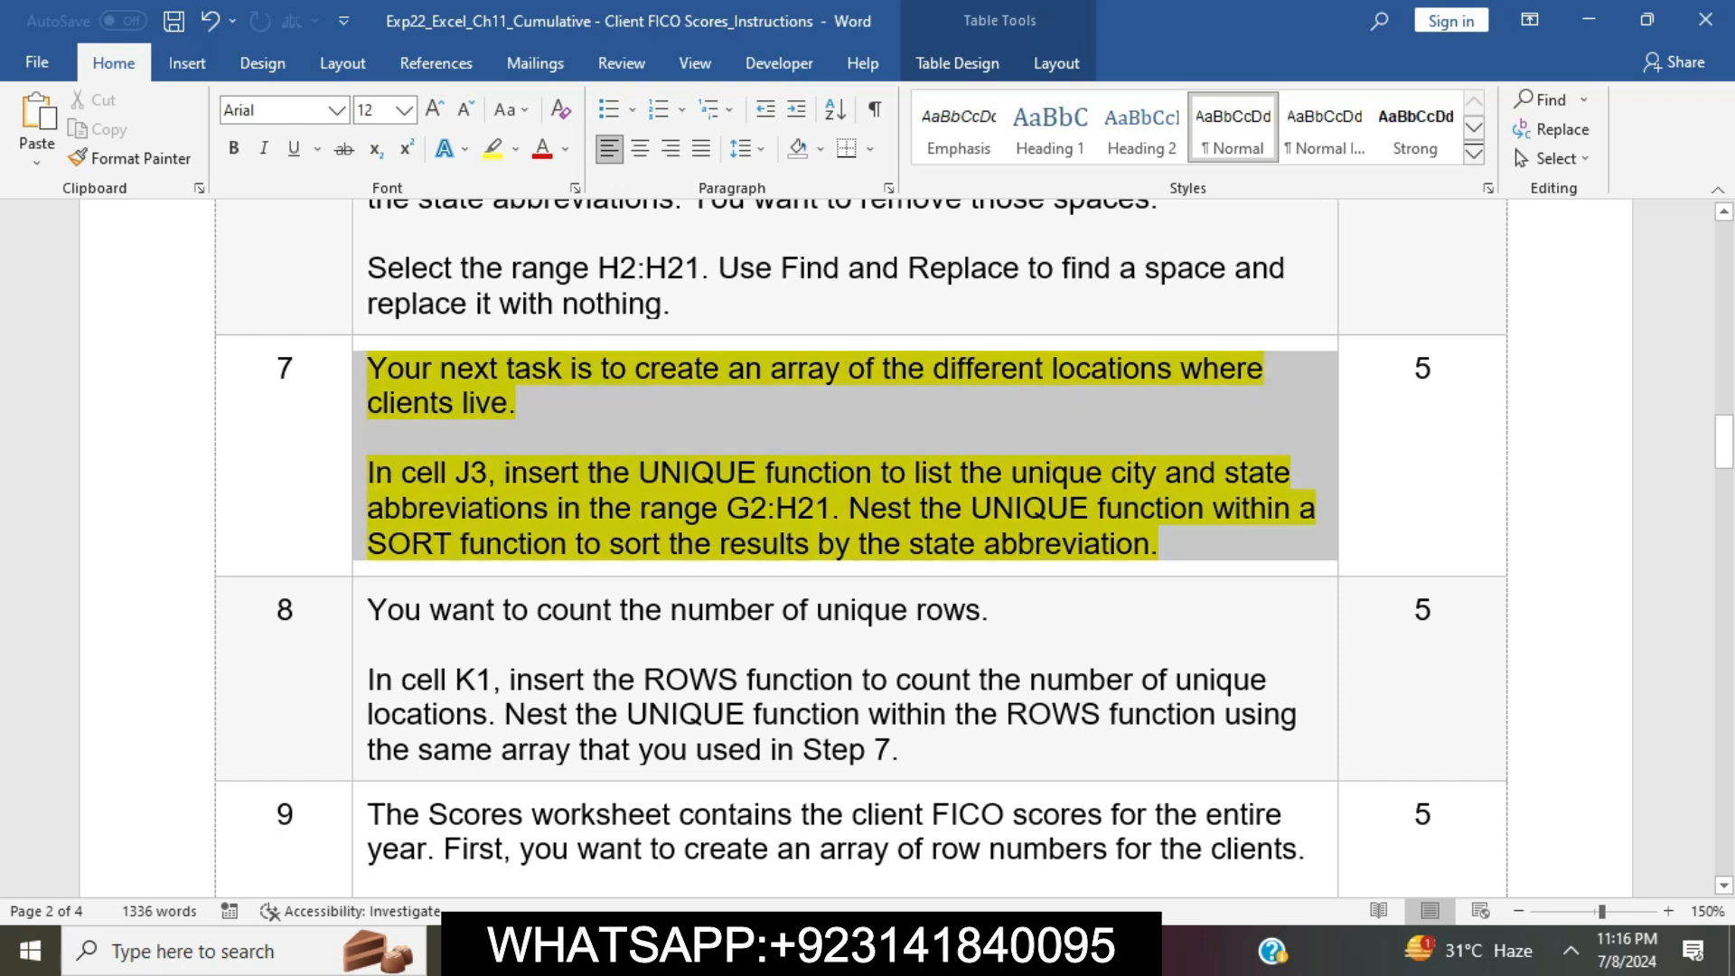
{"action": "left_click", "coordinate": [463, 332]}
{"action": "left_click", "coordinate": [1160, 544]}
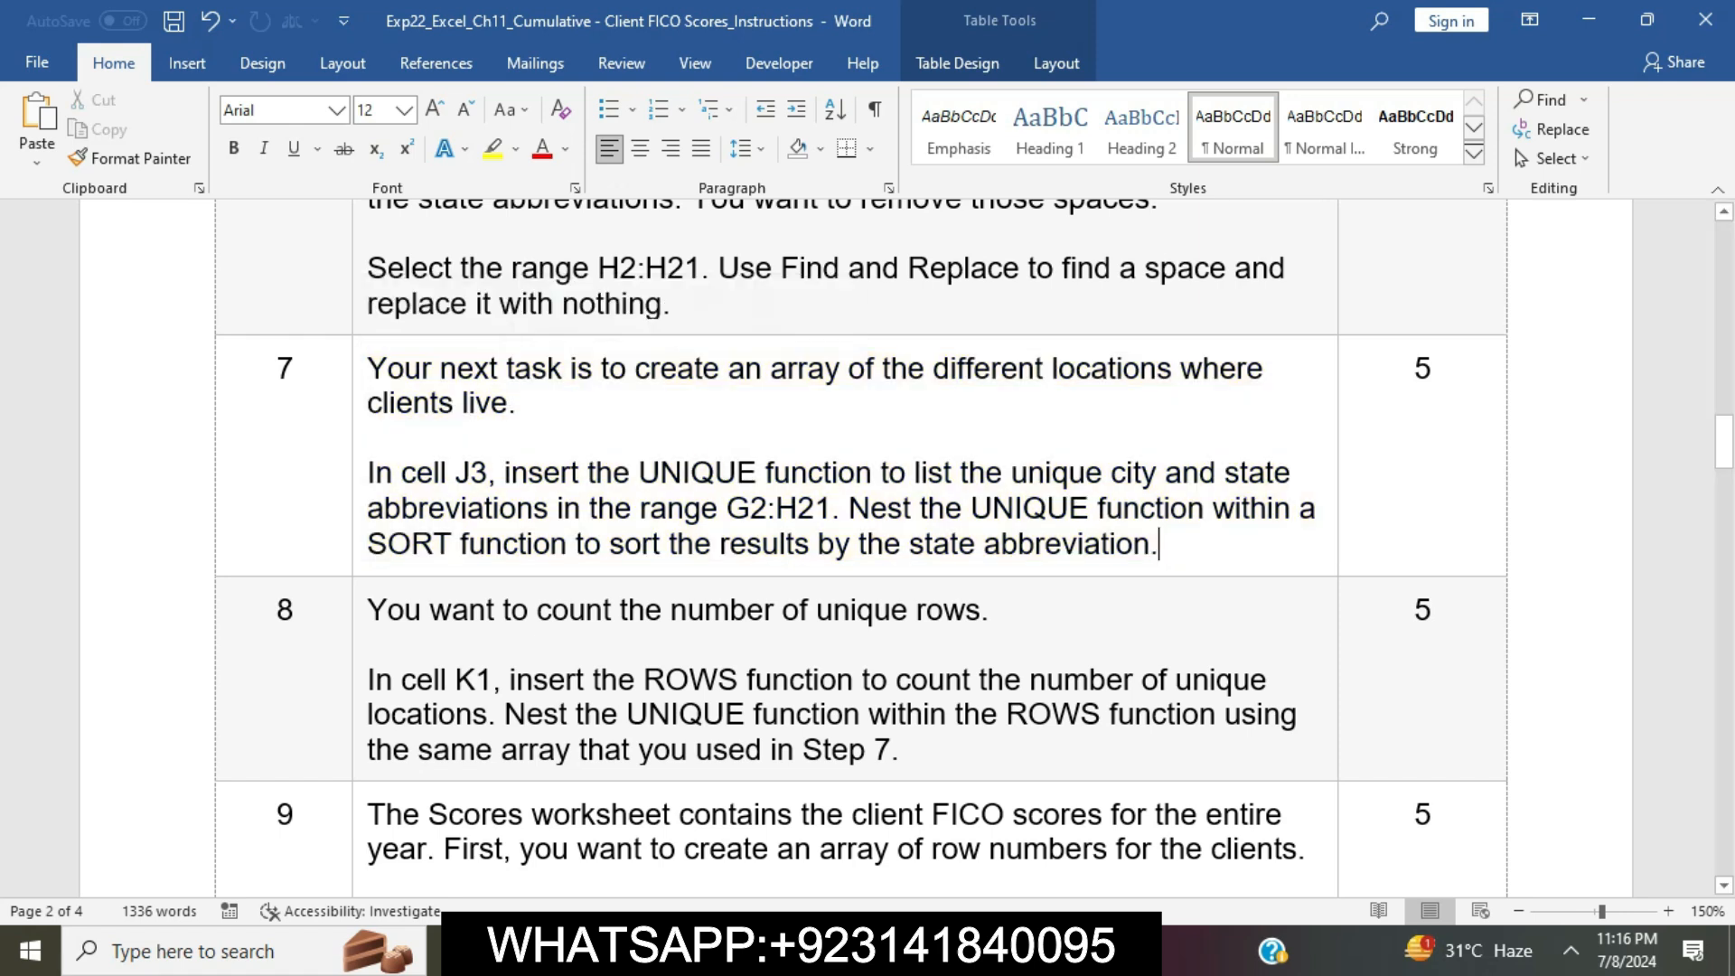
Remove the yellow highlight from the document title "Exp22_Excel_Ch11_Cumulative - Client FICO Scores".
{"action": "scroll", "coordinate": [858, 542], "scroll_direction": "down", "scroll_amount": 4}
{"action": "scroll", "coordinate": [859, 542], "scroll_direction": "up", "scroll_amount": 8}
{"action": "scroll", "coordinate": [858, 542], "scroll_direction": "up", "scroll_amount": 15}
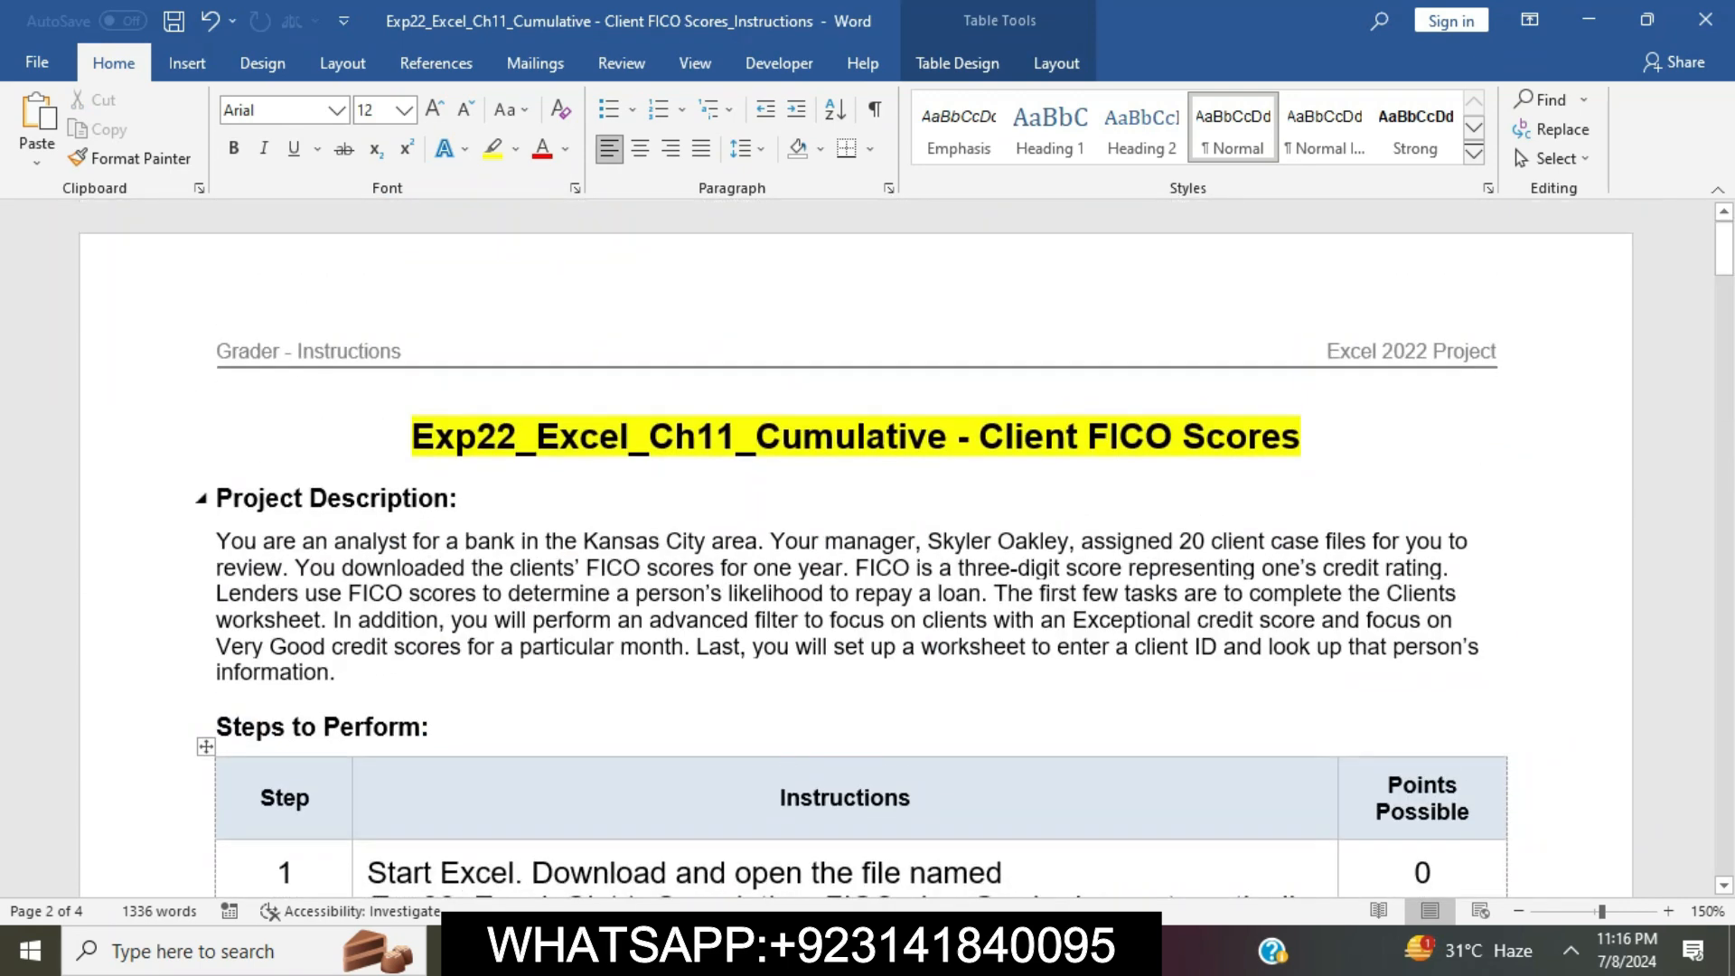
{"action": "scroll", "coordinate": [859, 543], "scroll_direction": "down", "scroll_amount": 4}
{"action": "scroll", "coordinate": [858, 542], "scroll_direction": "up", "scroll_amount": 1}
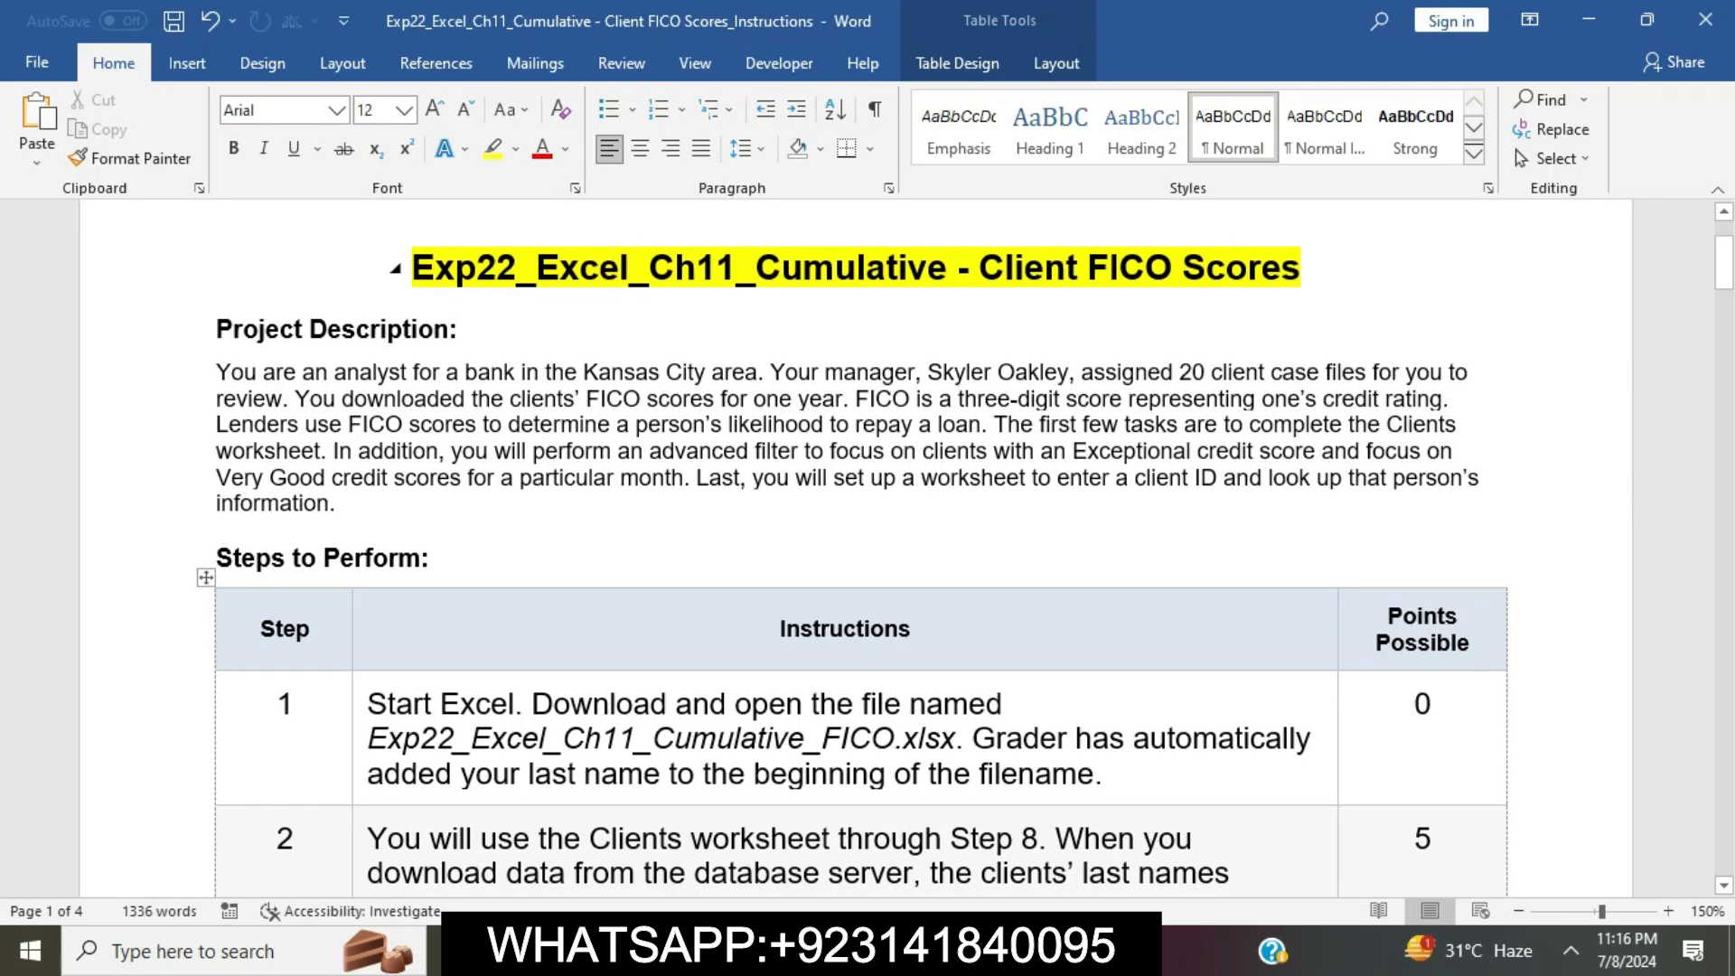
{"action": "left_click_drag", "start_coordinate": [413, 269], "coordinate": [1299, 275]}
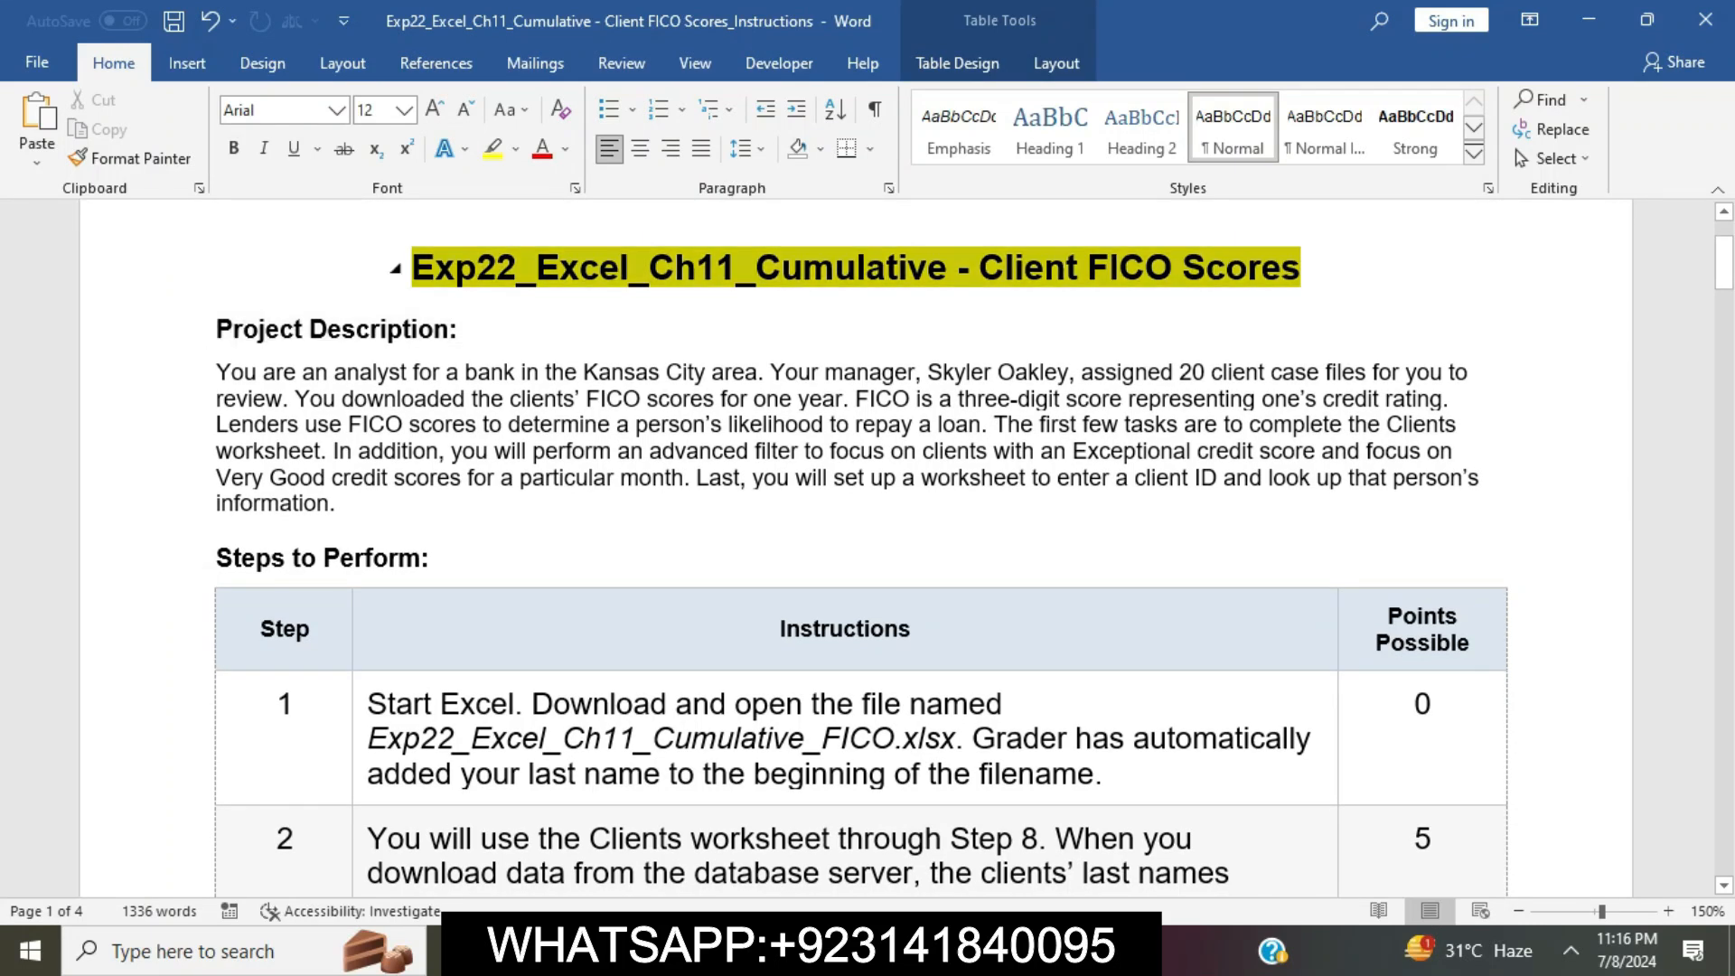
{"action": "left_click", "coordinate": [1373, 237]}
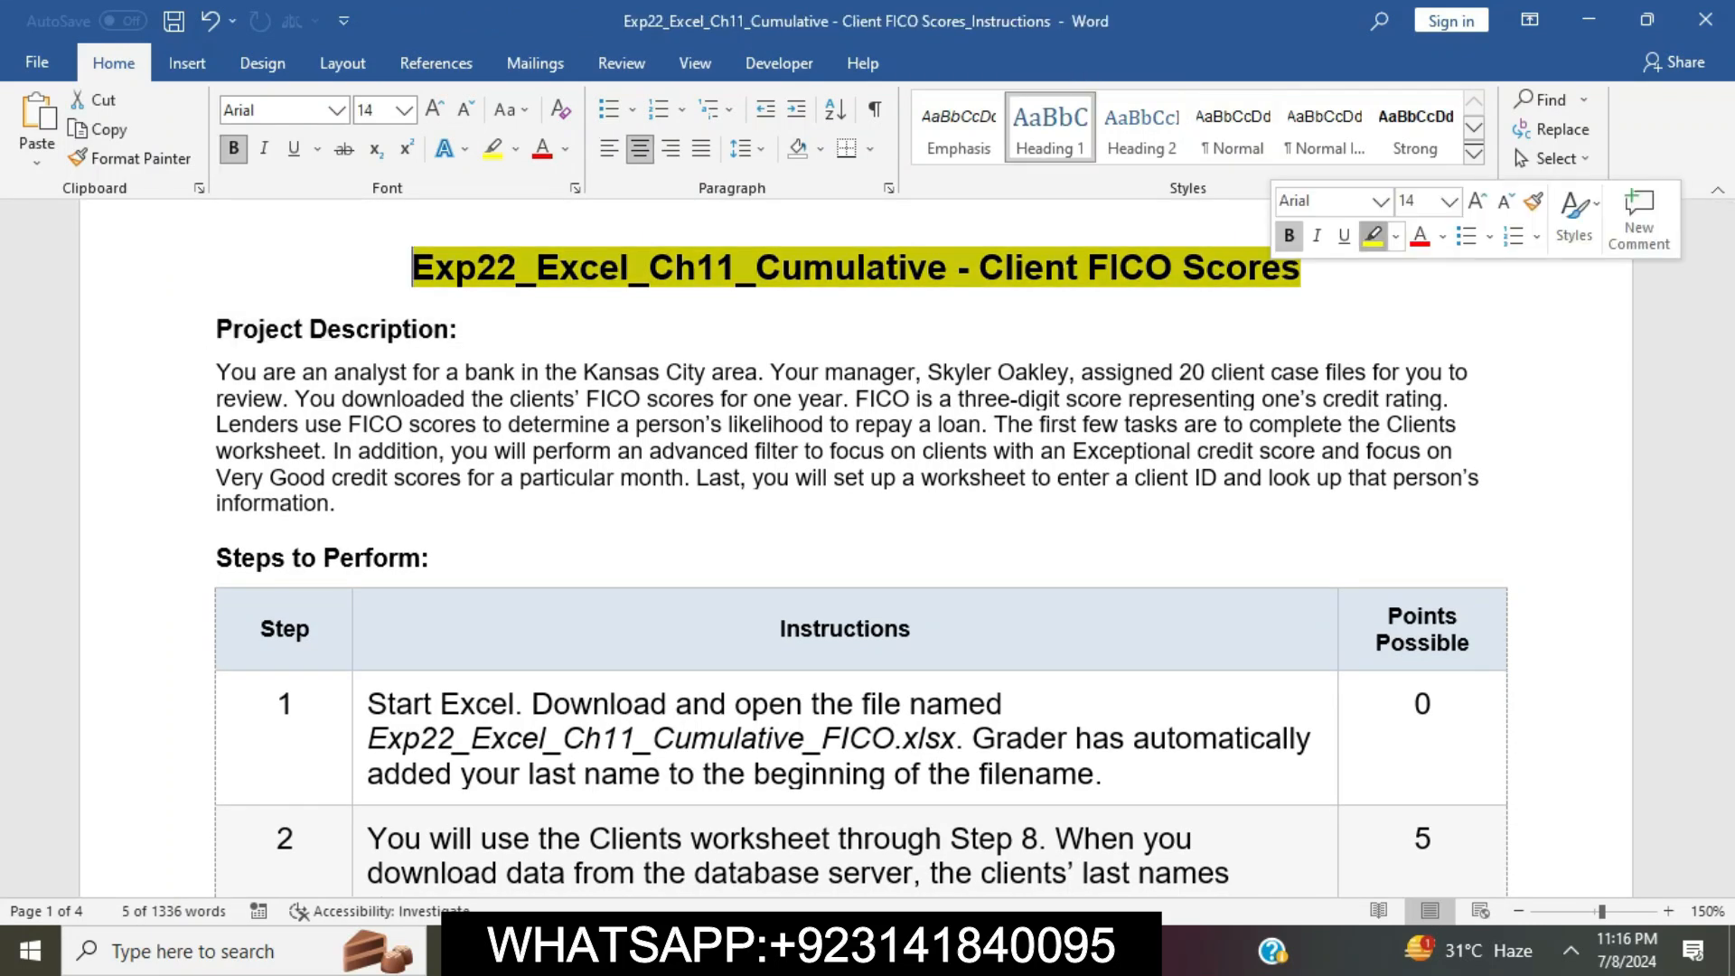